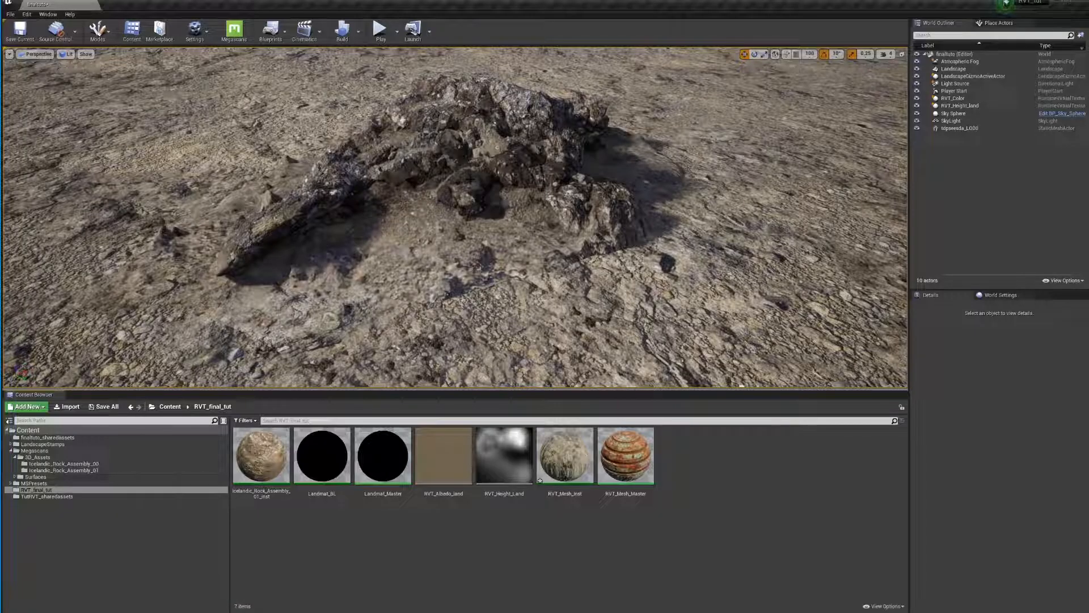
Assign Icelandic_Rock_Assembly_01_inst to the rock mesh for comparison, and restore RVT_Mesh_Inst as its material
click(490, 321)
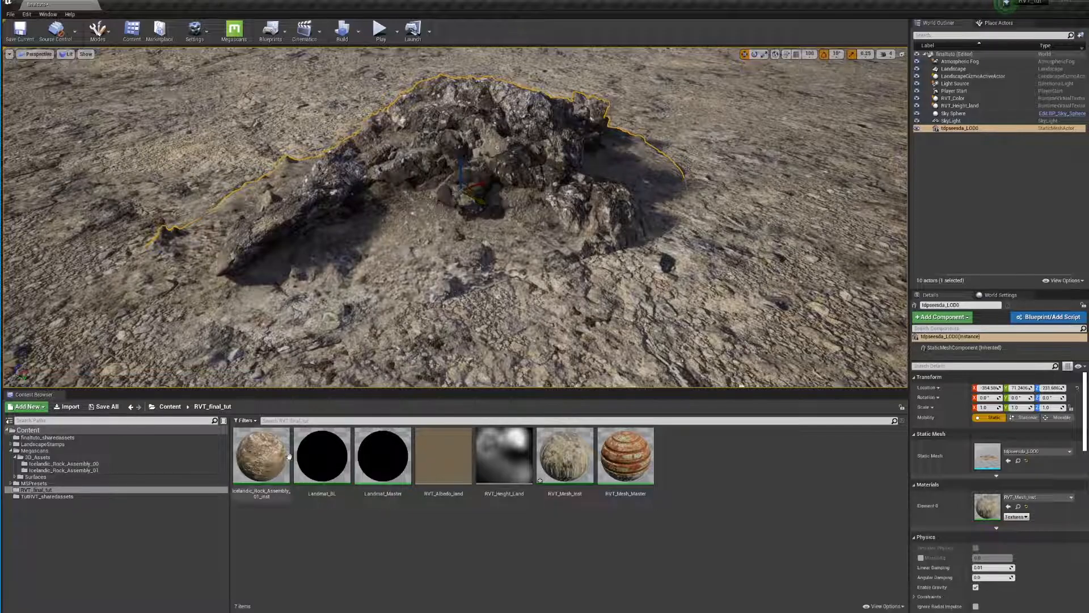
drag(261, 456, 988, 507)
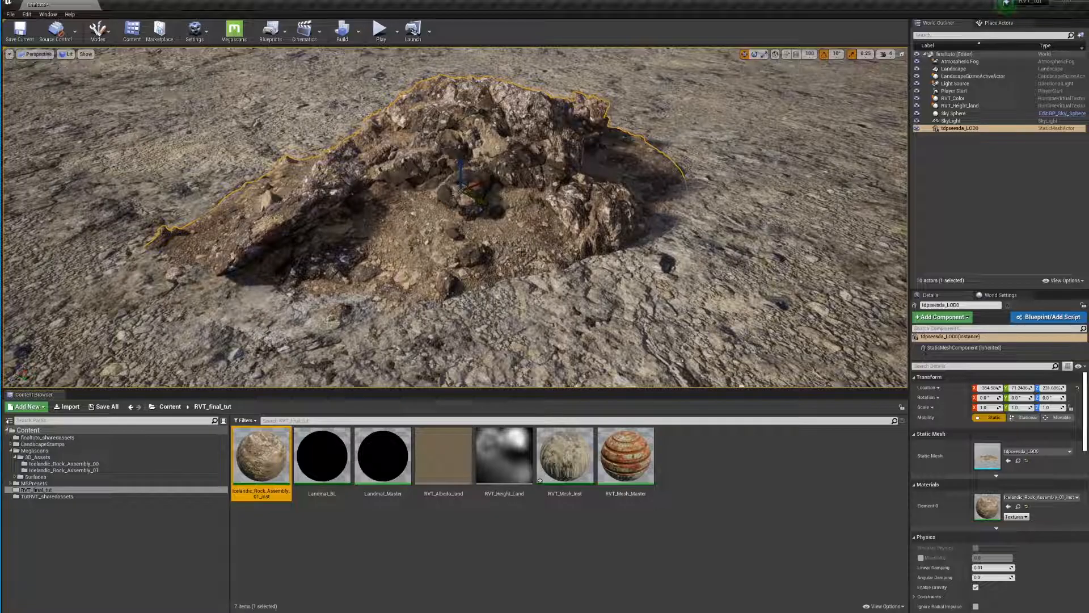
drag(564, 461, 993, 511)
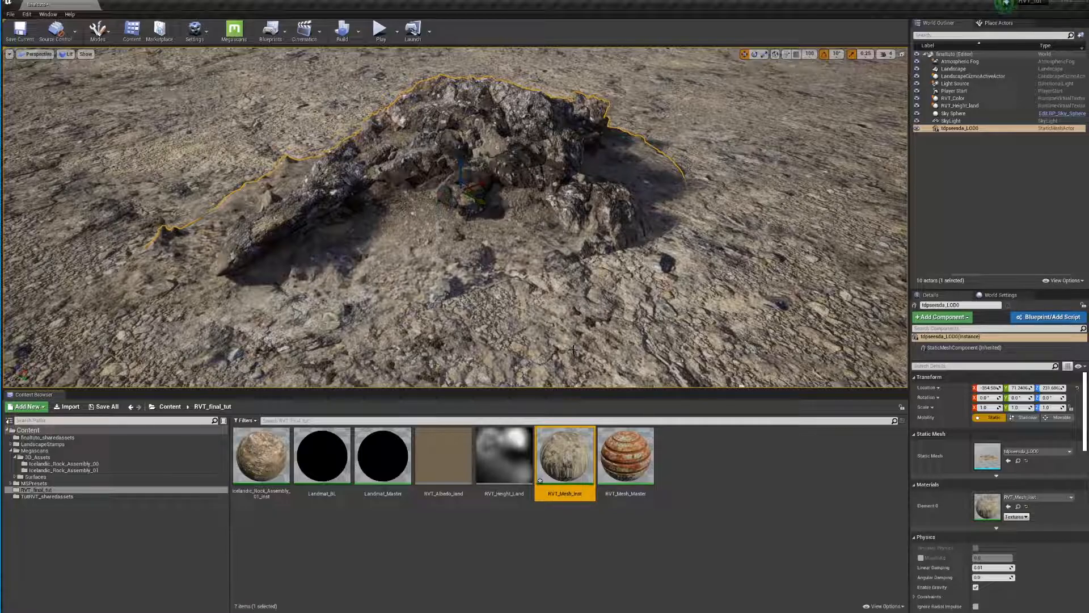
Move the rock mesh slightly across the landscape to show the blend, and look through its component properties
mouse_move(467, 192)
mouse_down()
mouse_move(518, 187)
mouse_move(420, 183)
mouse_move(448, 179)
mouse_move(462, 188)
mouse_move(454, 193)
mouse_up()
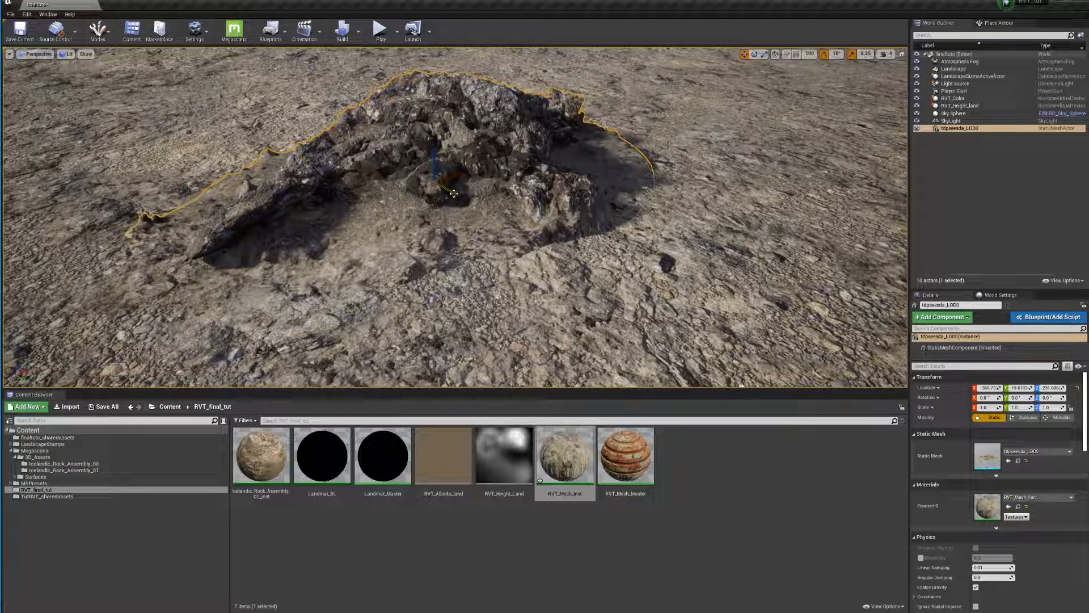
scroll(1008, 414, down, 2)
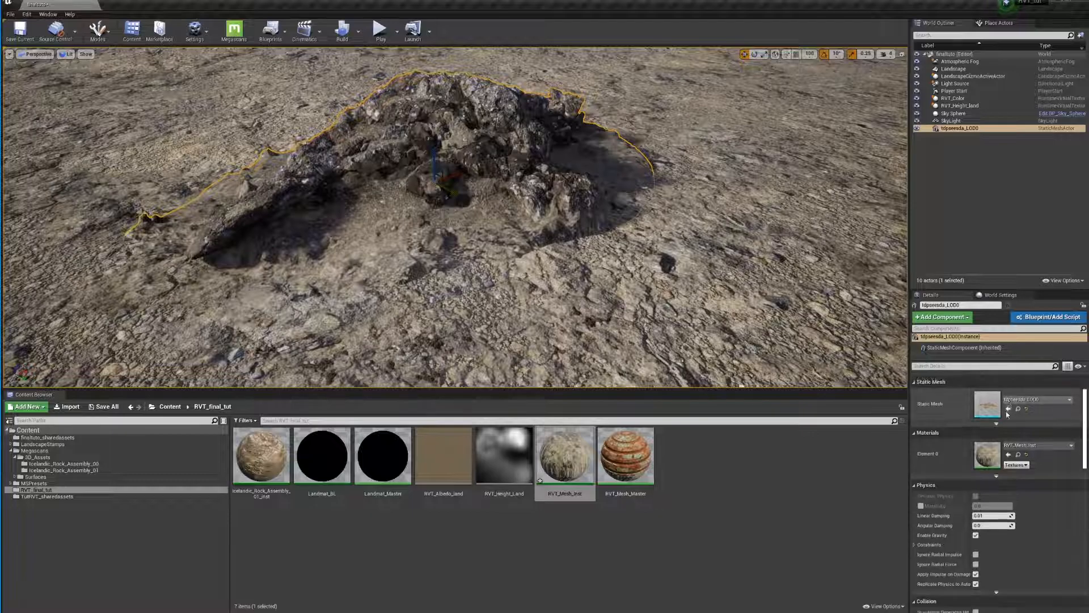
scroll(1007, 415, down, 8)
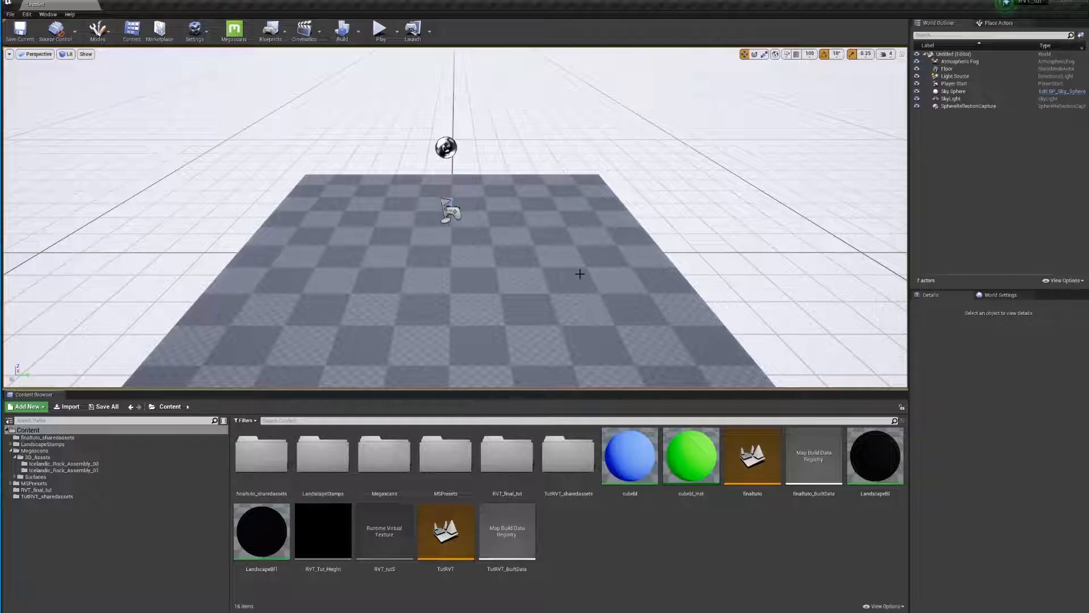
Delete the checkered floor and the sphere reflection capture from the new level
right_drag(566, 257, 525, 295)
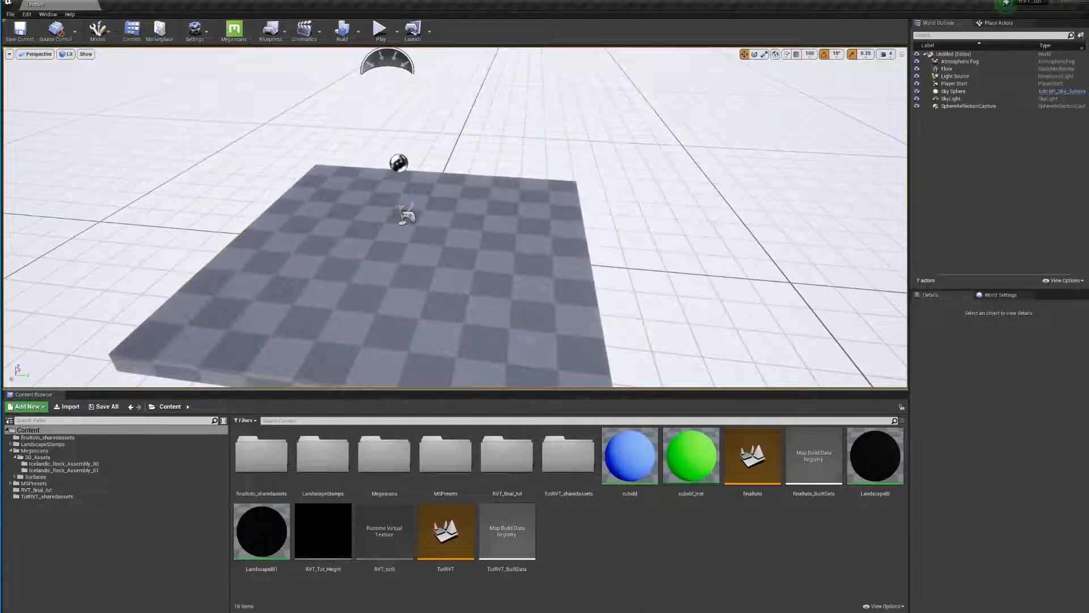
click(571, 272)
key(Delete)
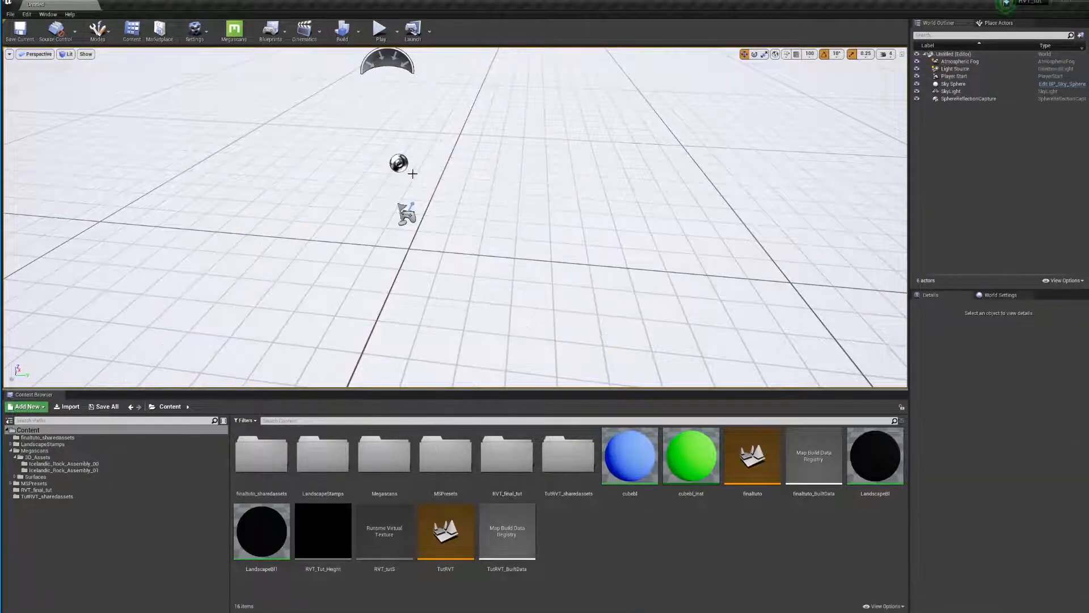
mouse_move(475, 272)
right_down()
mouse_move(468, 295)
mouse_move(473, 281)
mouse_move(491, 280)
right_up()
right_click(491, 280)
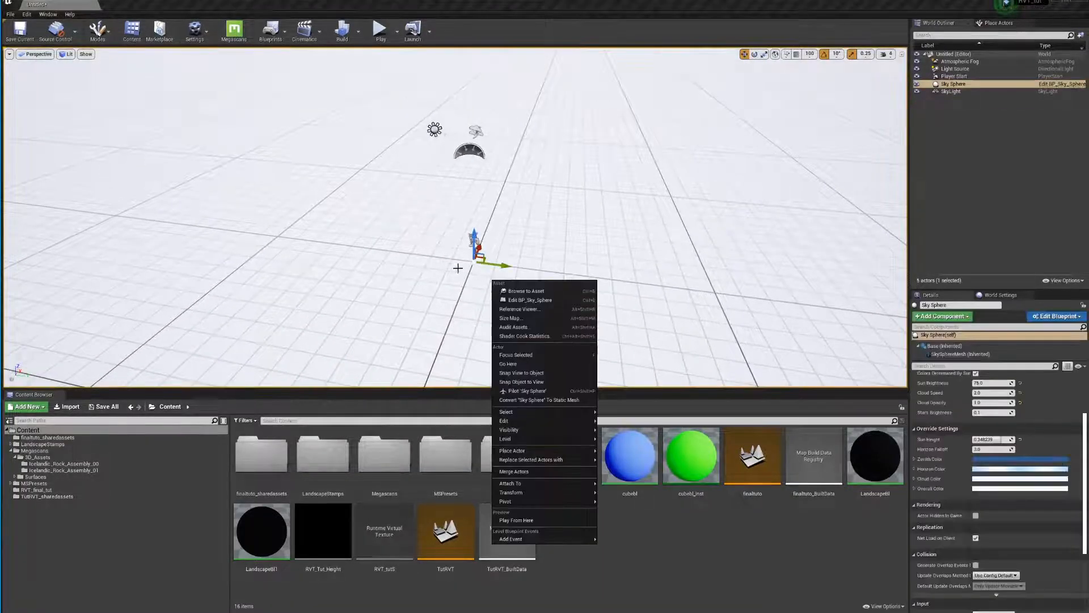
Create a new landscape with a section size of 15x15 quads and an overall resolution of 121 x 121
click(111, 39)
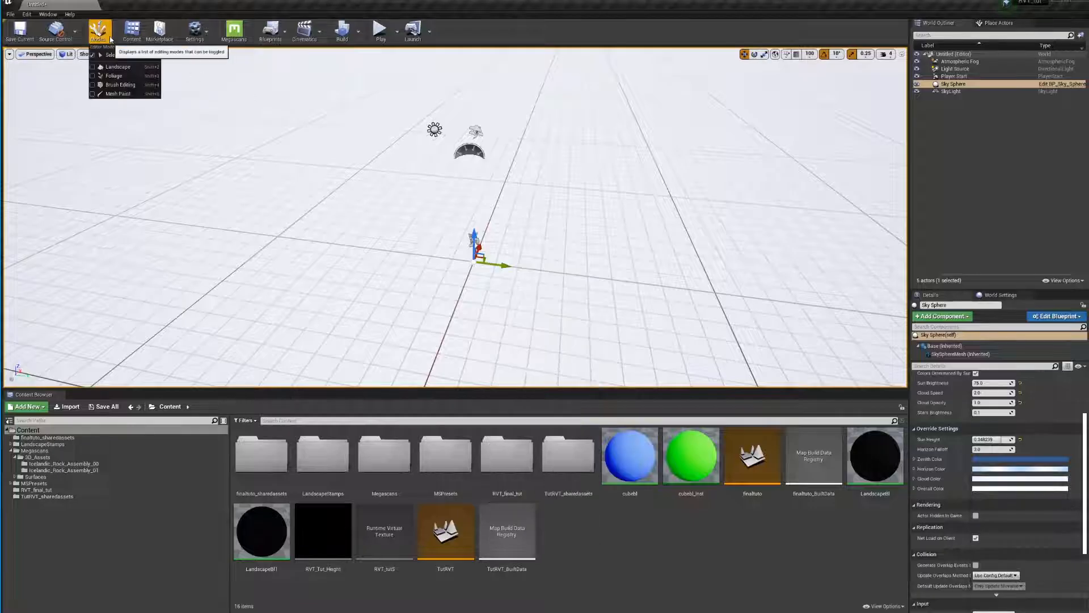
click(128, 72)
mouse_move(553, 230)
right_down()
mouse_move(552, 199)
mouse_move(567, 227)
right_up()
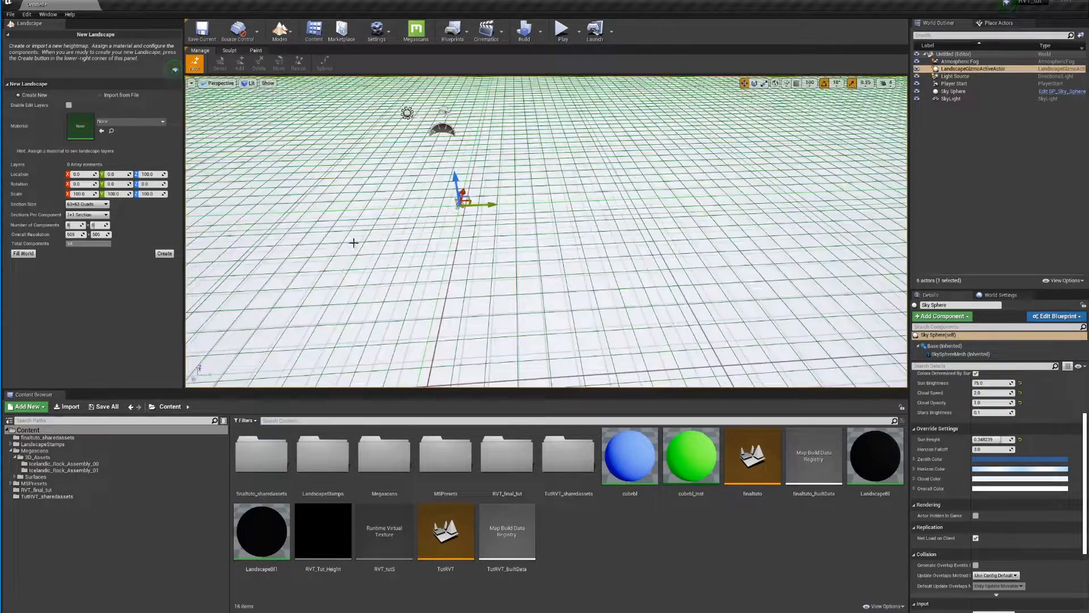
right_drag(353, 242, 324, 244)
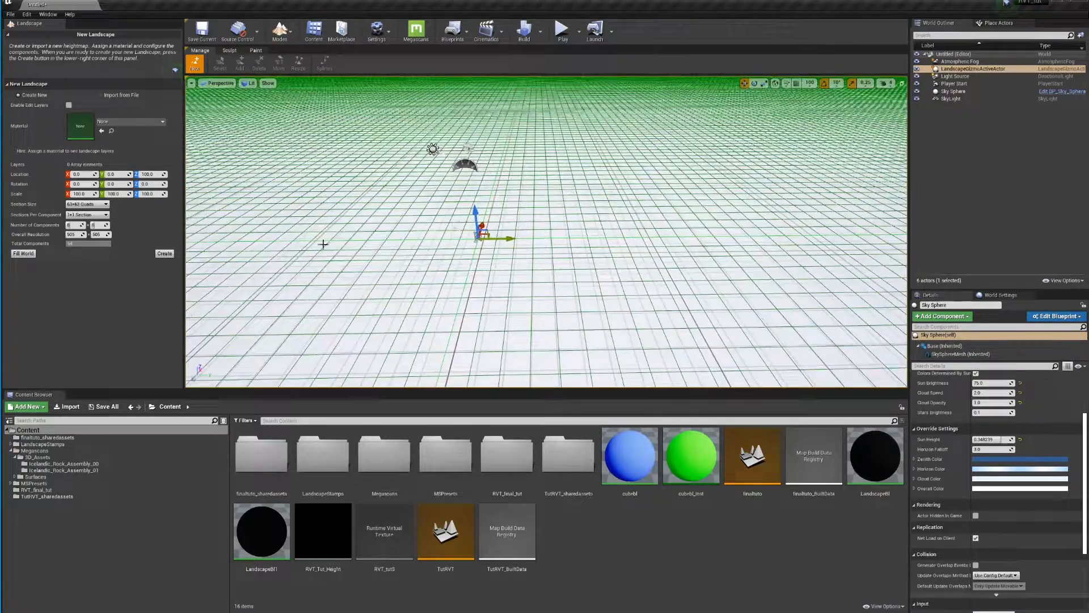
click(105, 205)
click(88, 221)
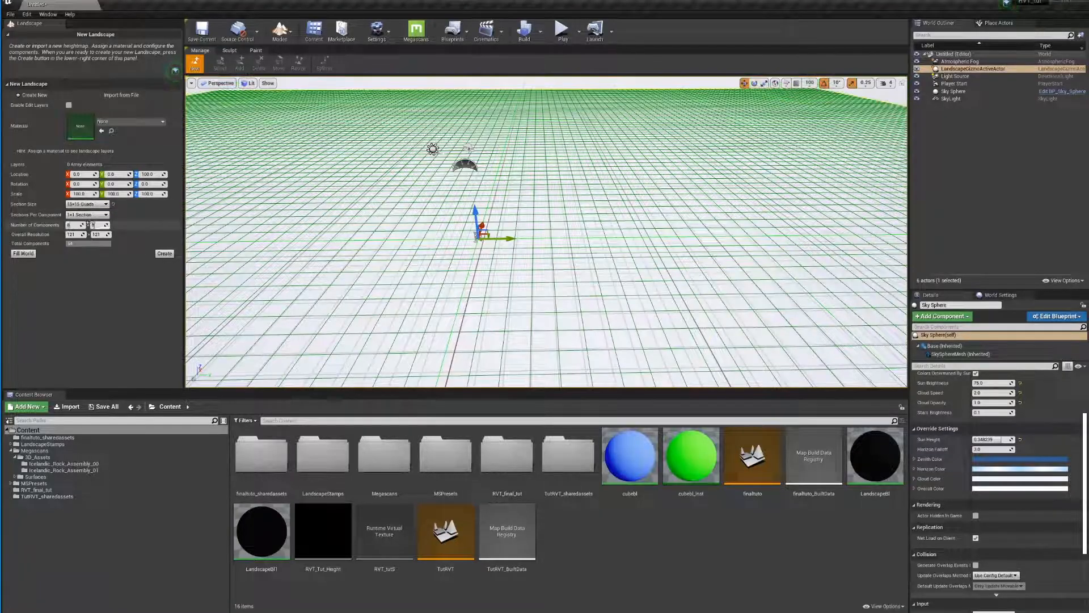
right_drag(470, 201, 545, 196)
key(s)
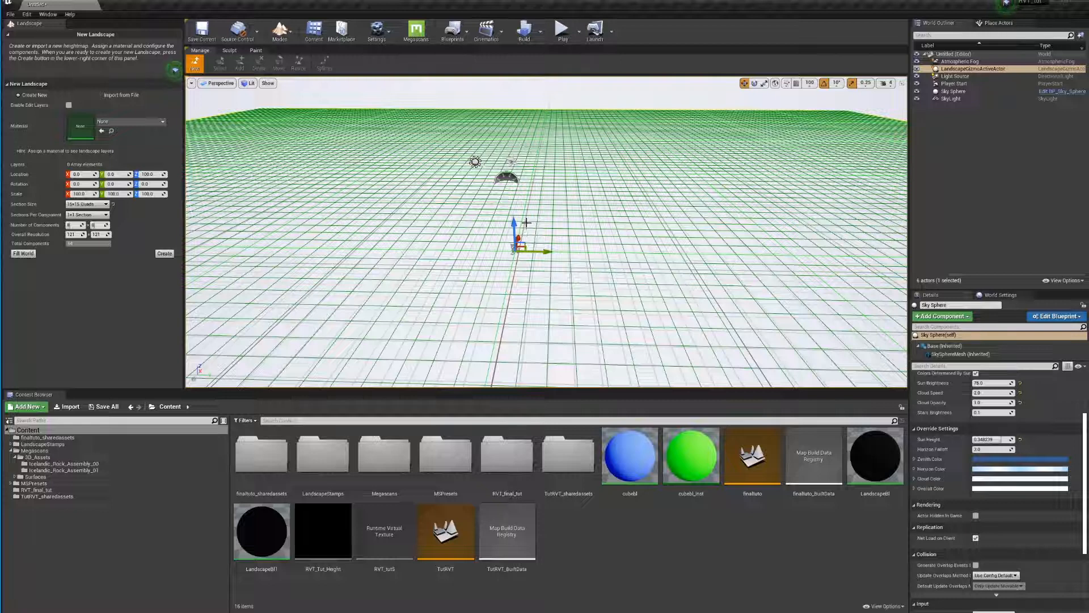
click(165, 254)
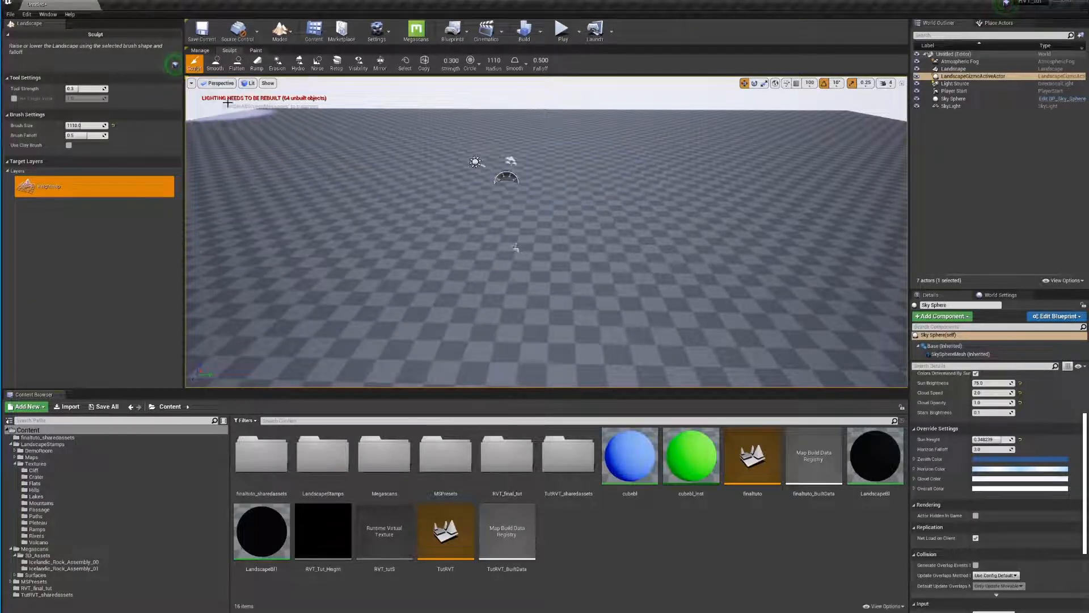
Set the Light Source's mobility to Movable
click(954, 84)
scroll(1003, 385, up, 3)
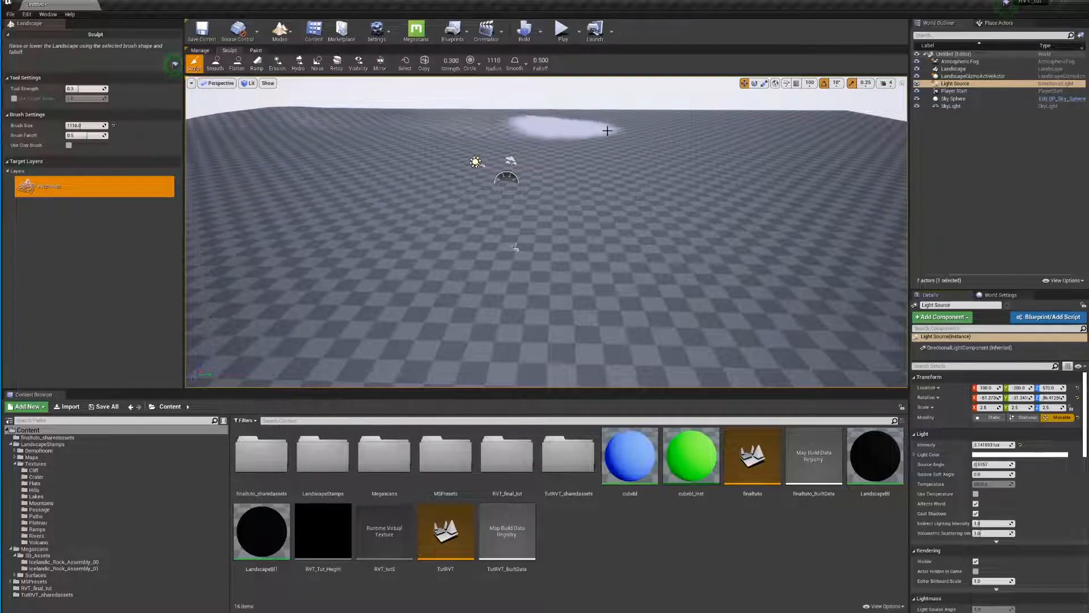
Raise rolling hills across the outer areas of the landscape with the Sculpt tool, enlarging the brush size to about 2362
mouse_move(518, 168)
right_down()
mouse_move(518, 187)
mouse_move(516, 167)
mouse_move(468, 192)
mouse_move(518, 145)
right_up()
key(s)
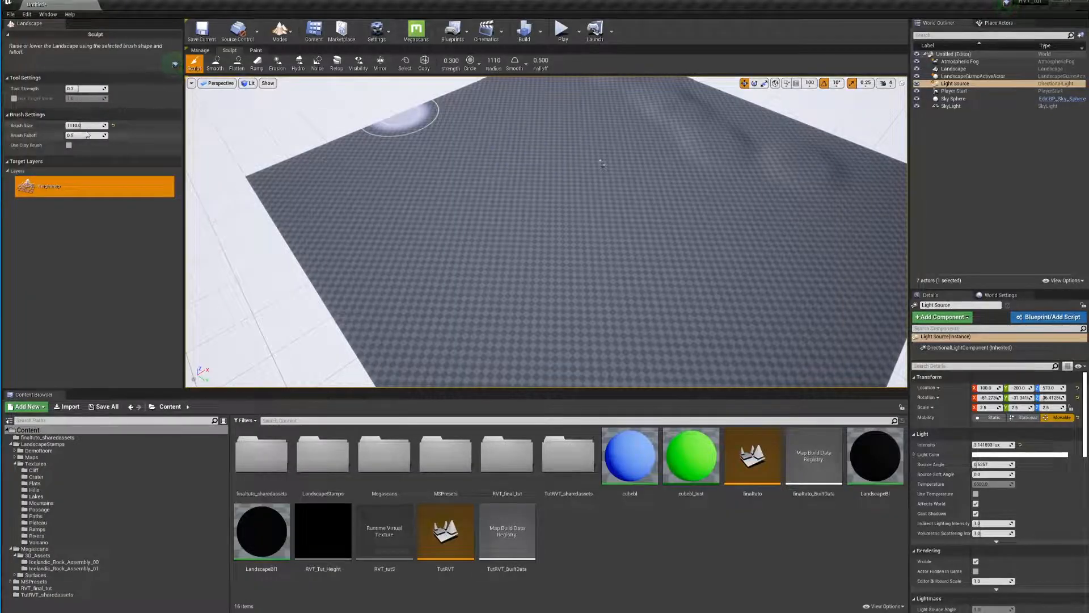
mouse_move(421, 118)
mouse_down()
mouse_move(391, 229)
mouse_move(696, 291)
mouse_up()
mouse_move(594, 294)
right_down()
mouse_move(646, 315)
mouse_move(594, 272)
right_up()
drag(571, 173, 313, 250)
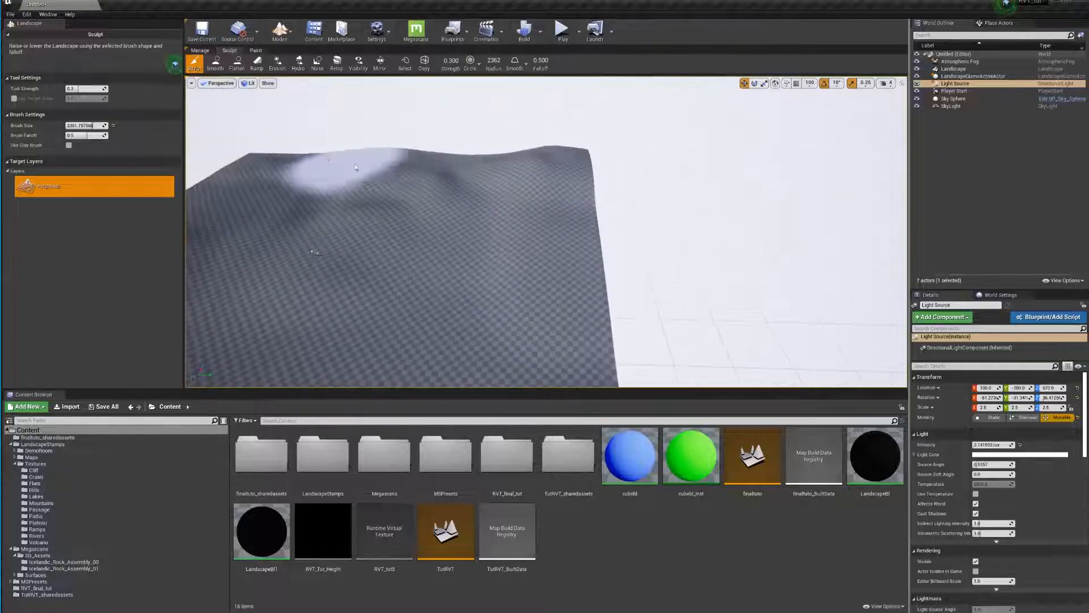
right_drag(314, 250, 193, 255)
mouse_move(343, 226)
mouse_down()
mouse_move(516, 289)
mouse_move(549, 256)
mouse_up()
right_drag(549, 255, 636, 272)
drag(550, 255, 504, 233)
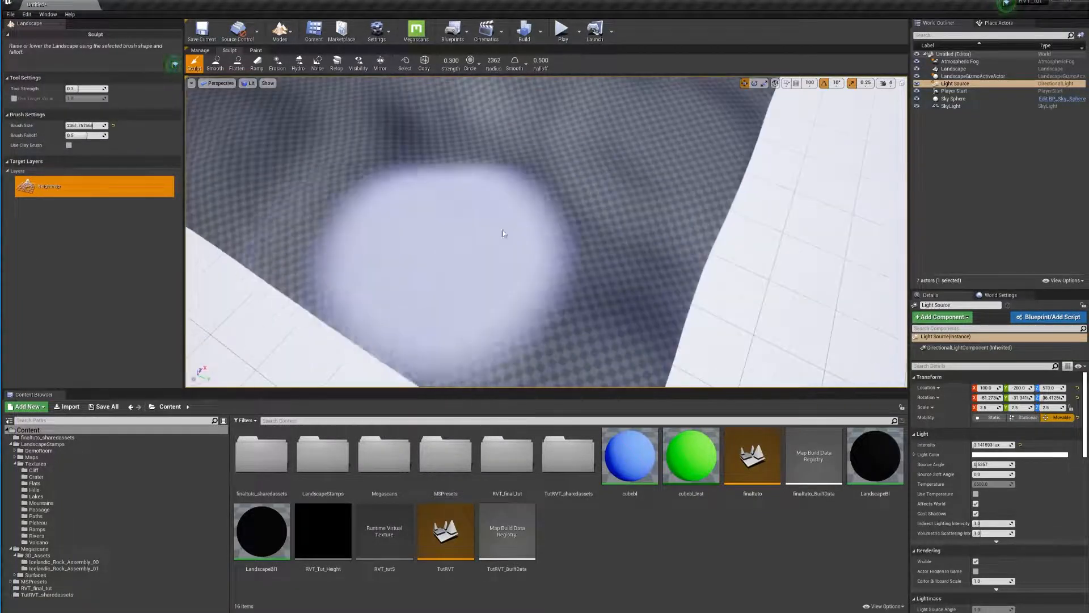
Soften the sculpted hills around the landscape with the Smooth tool
right_drag(503, 233, 624, 213)
click(215, 63)
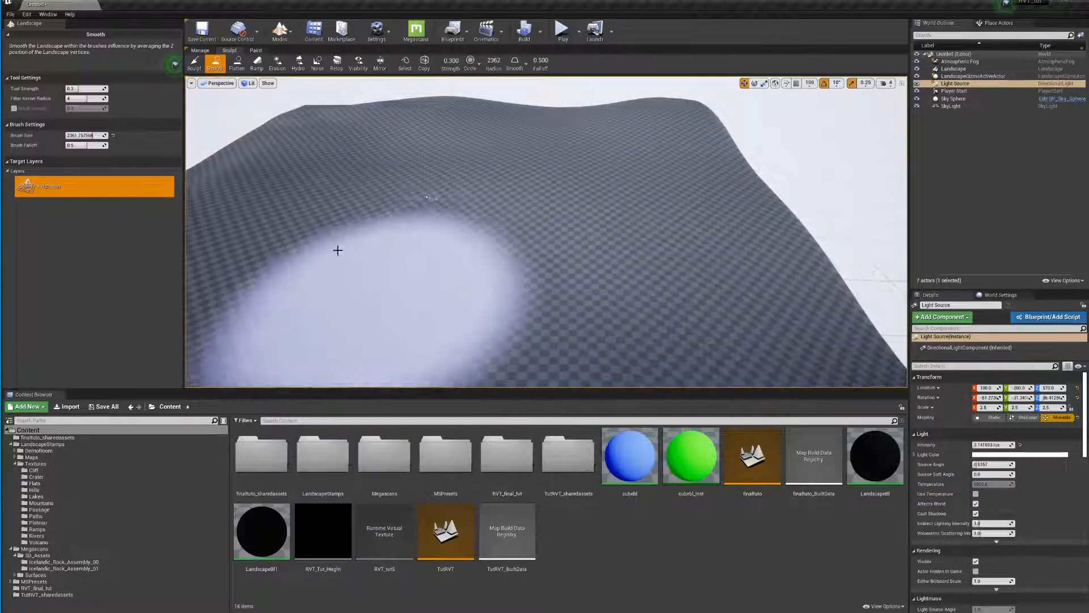
mouse_move(267, 166)
right_down()
mouse_move(261, 204)
mouse_move(278, 206)
mouse_move(193, 170)
right_up()
right_drag(420, 318, 418, 318)
mouse_move(418, 318)
mouse_down()
mouse_move(433, 184)
mouse_move(477, 202)
mouse_move(515, 141)
mouse_move(650, 119)
mouse_up()
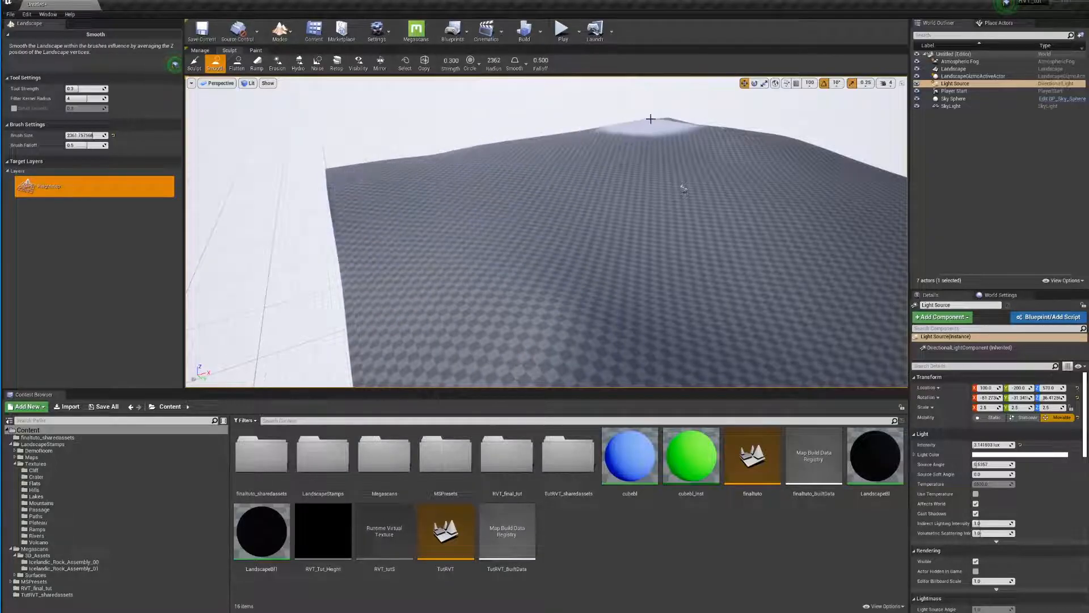
right_drag(652, 225, 660, 230)
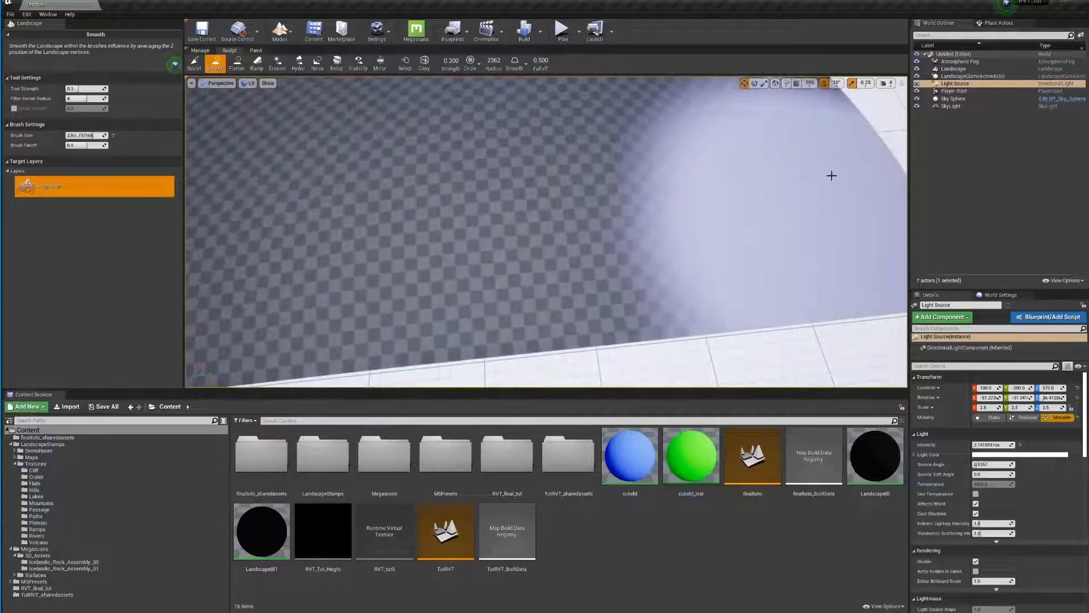
right_drag(829, 173, 776, 163)
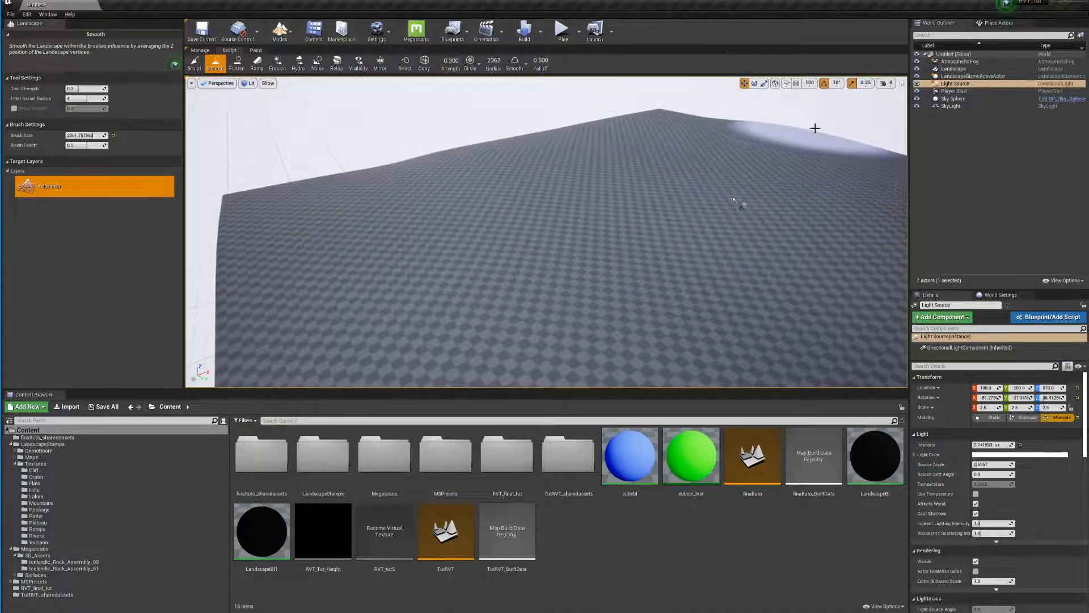
right_drag(707, 189, 706, 188)
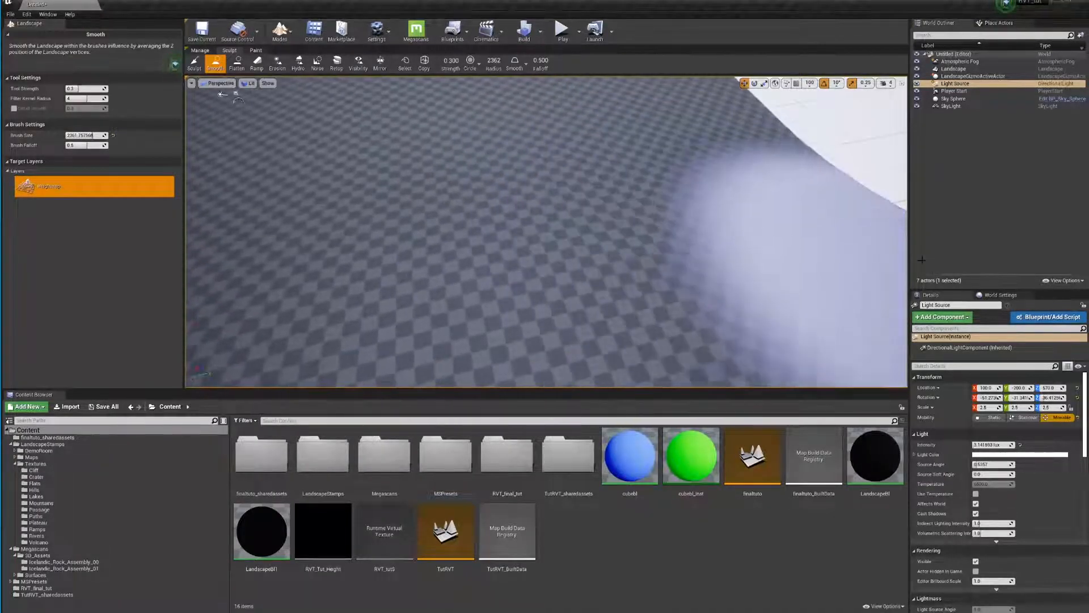
right_drag(851, 218, 821, 184)
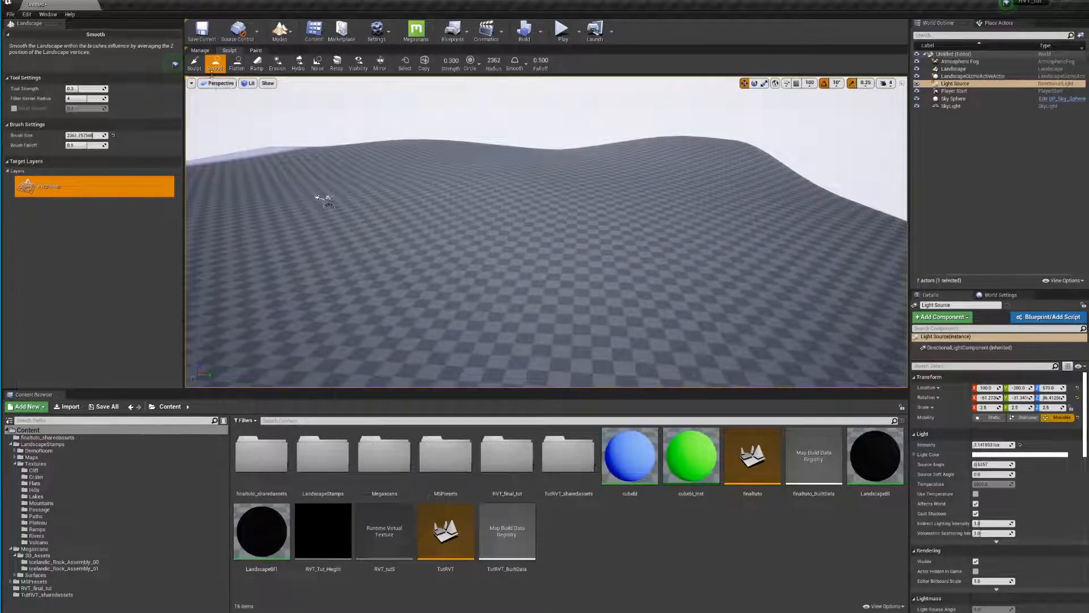
Raise an additional hill on the smoothed terrain with the Sculpt tool
click(200, 63)
mouse_move(527, 162)
mouse_down()
mouse_move(503, 156)
mouse_move(726, 152)
mouse_move(701, 176)
mouse_up()
right_drag(700, 177, 629, 201)
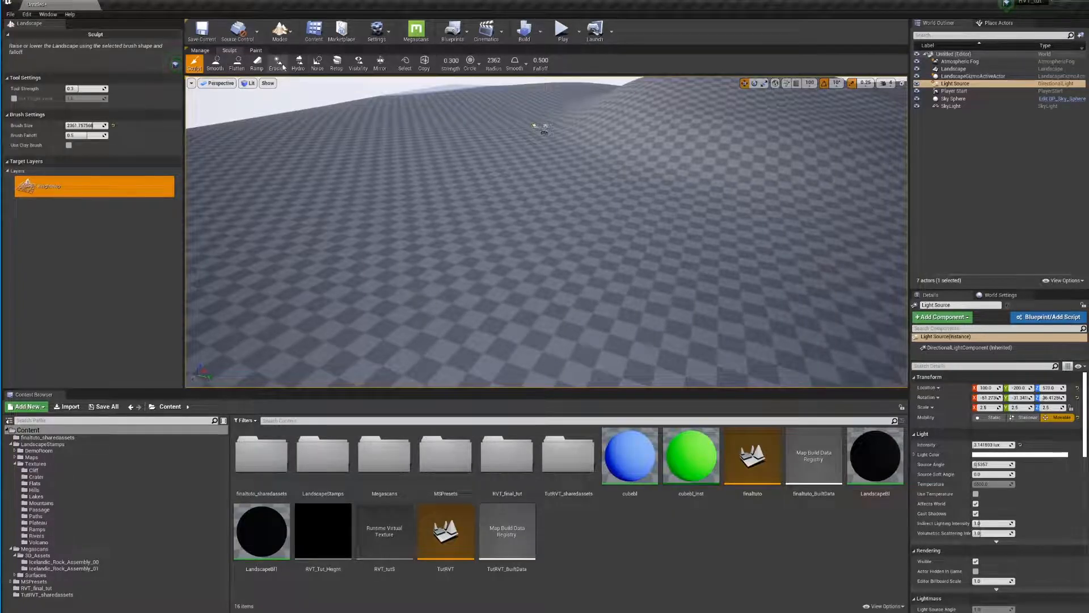
Wear down the slopes of the new hill with the Erosion tool
click(278, 62)
right_drag(662, 151, 582, 140)
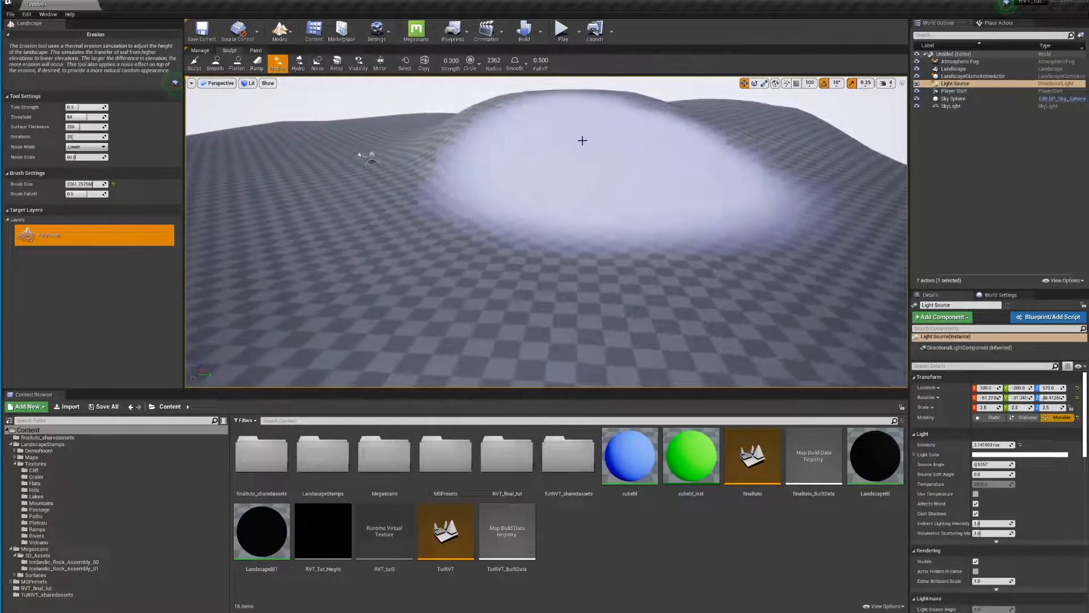
mouse_move(519, 112)
mouse_down()
mouse_move(724, 119)
mouse_move(494, 116)
mouse_move(723, 142)
mouse_move(731, 189)
mouse_up()
mouse_move(731, 189)
right_down()
mouse_move(681, 209)
mouse_move(758, 176)
right_up()
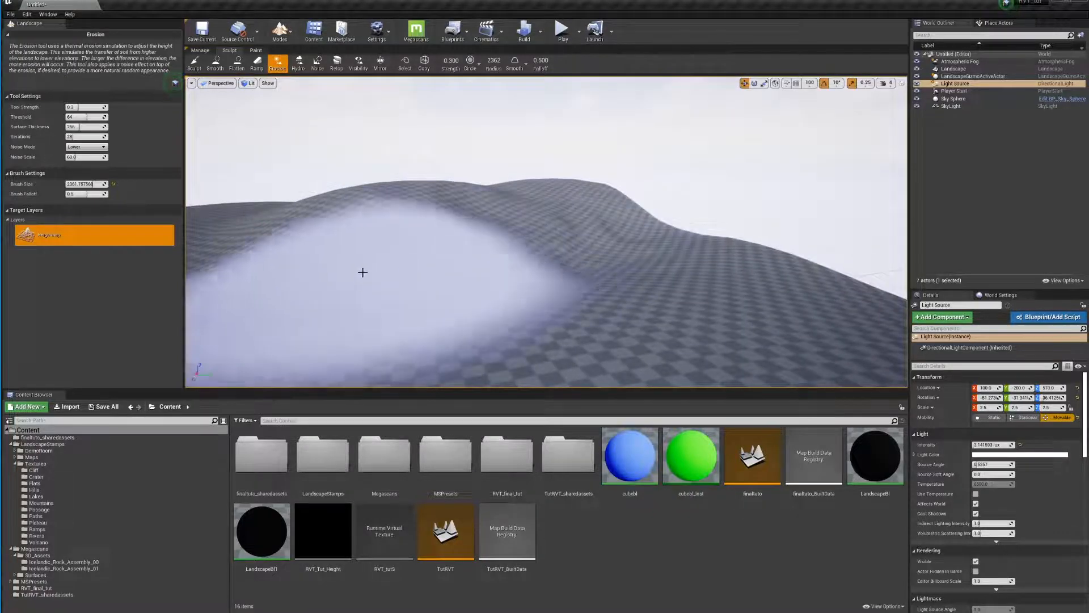
right_drag(391, 284, 317, 304)
mouse_move(512, 241)
right_down()
mouse_move(619, 255)
mouse_move(512, 241)
right_up()
right_drag(607, 161, 550, 125)
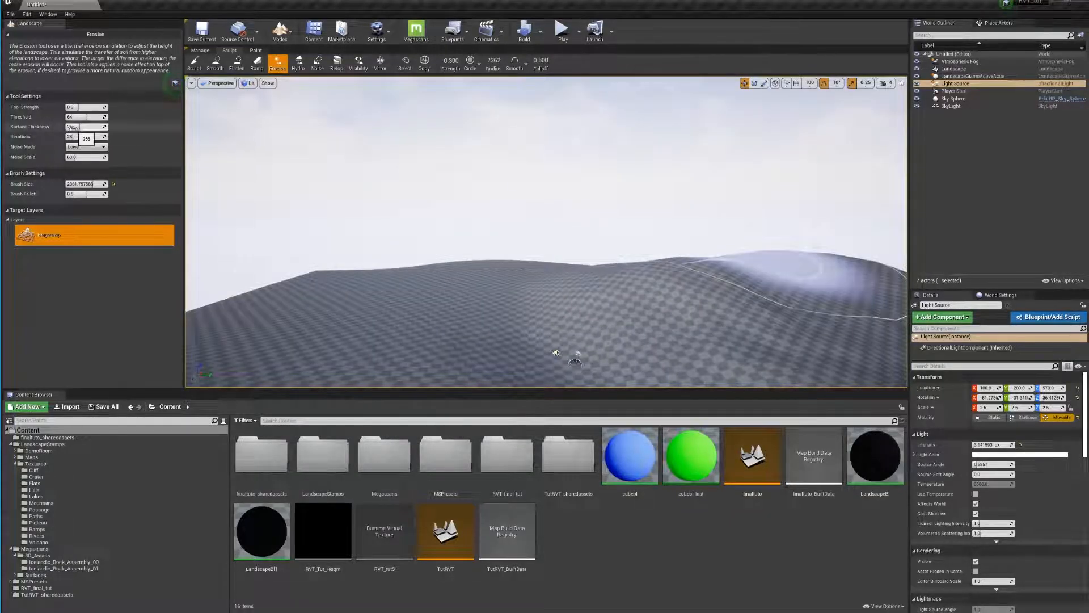
right_drag(512, 206, 573, 241)
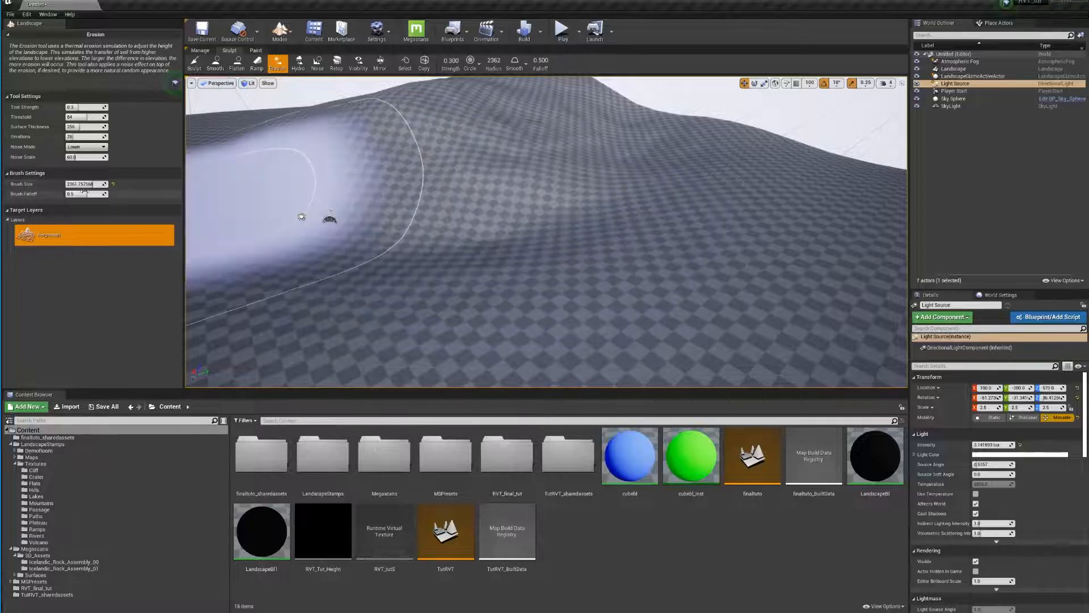
Reduce the landscape brush size to about 1759 and switch from Erosion to the Smooth tool
drag(91, 184, 85, 183)
mouse_move(534, 199)
right_down()
mouse_move(448, 187)
mouse_move(465, 187)
mouse_move(488, 238)
mouse_move(454, 193)
right_up()
right_drag(562, 170, 482, 193)
right_drag(533, 242, 584, 272)
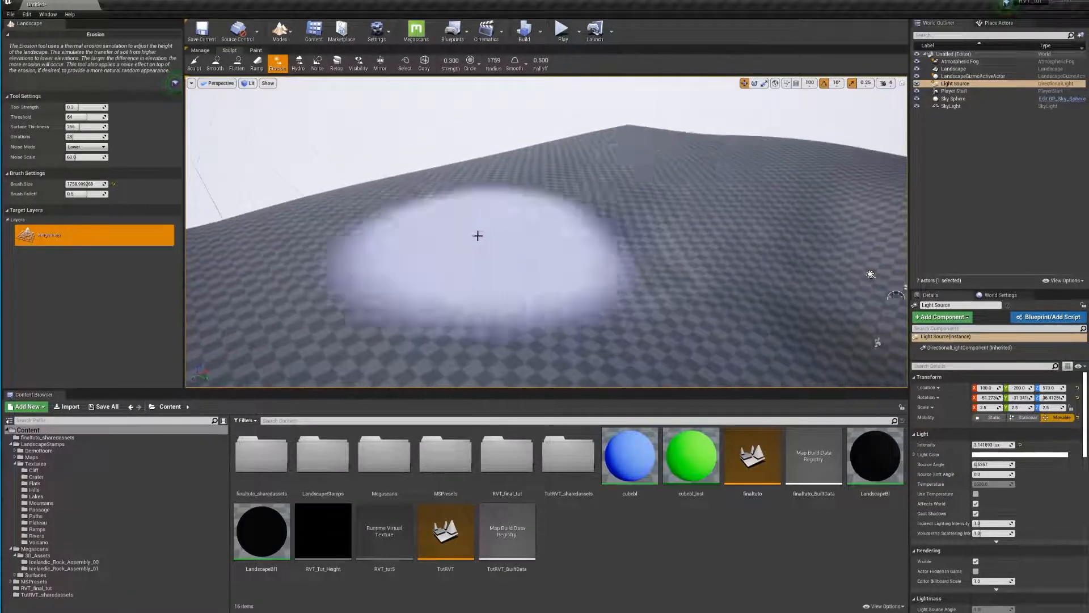
right_drag(644, 142, 789, 199)
mouse_move(528, 258)
right_down()
mouse_move(453, 214)
mouse_move(442, 193)
mouse_move(528, 258)
mouse_move(499, 227)
mouse_move(534, 219)
mouse_move(562, 238)
mouse_move(507, 217)
right_up()
key(ctrl+1)
click(215, 63)
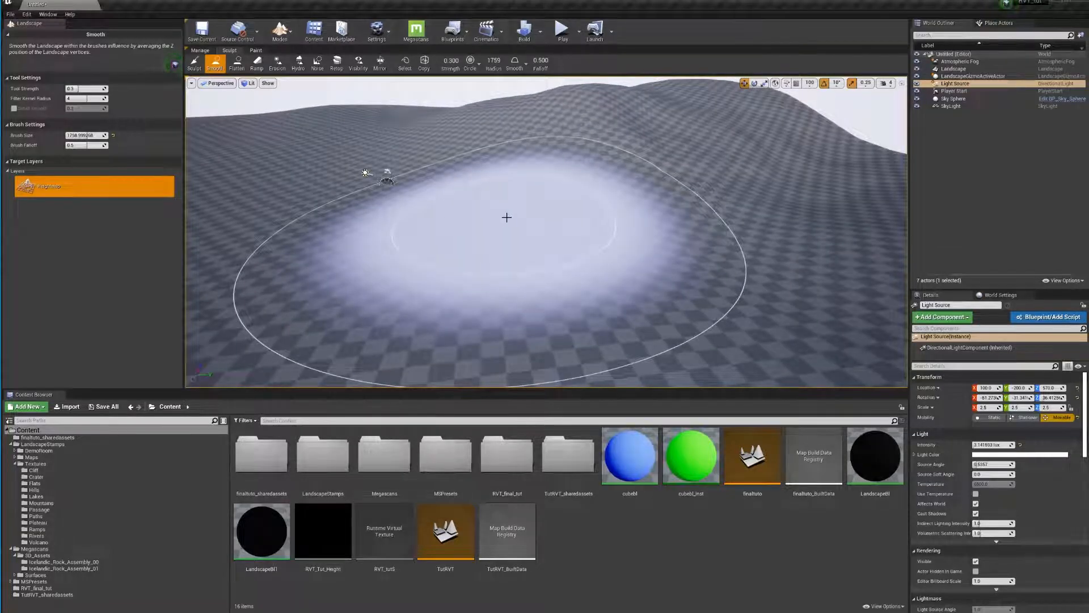
mouse_move(566, 253)
right_down()
mouse_move(579, 209)
mouse_move(544, 227)
mouse_move(562, 255)
mouse_move(556, 316)
right_up()
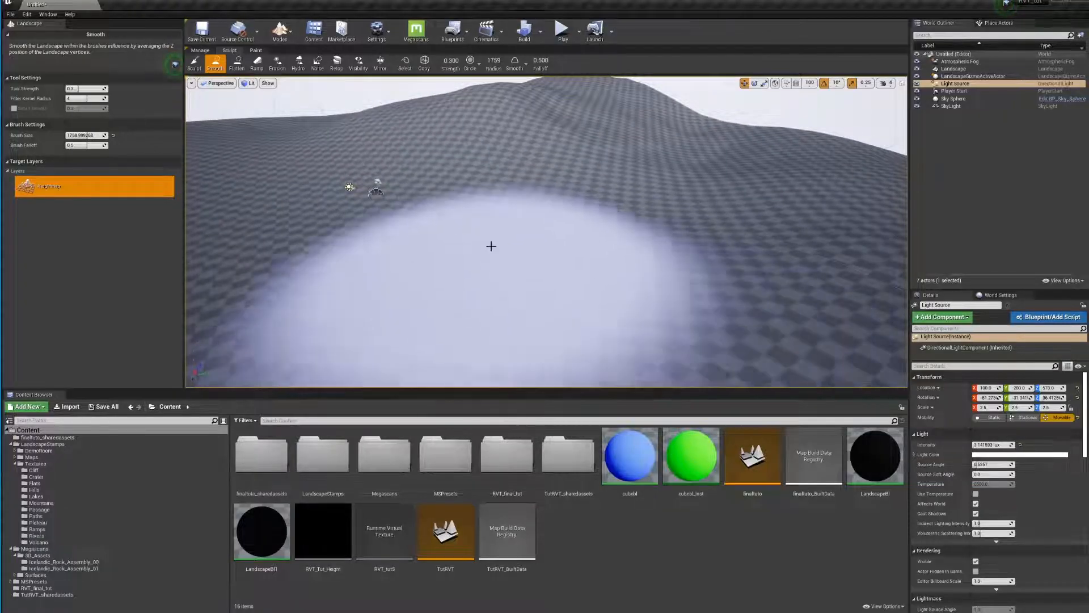
Leave landscape editing for Select mode, and create and open a folder named RVT_YT_Tutorial inside Content
click(280, 29)
click(297, 54)
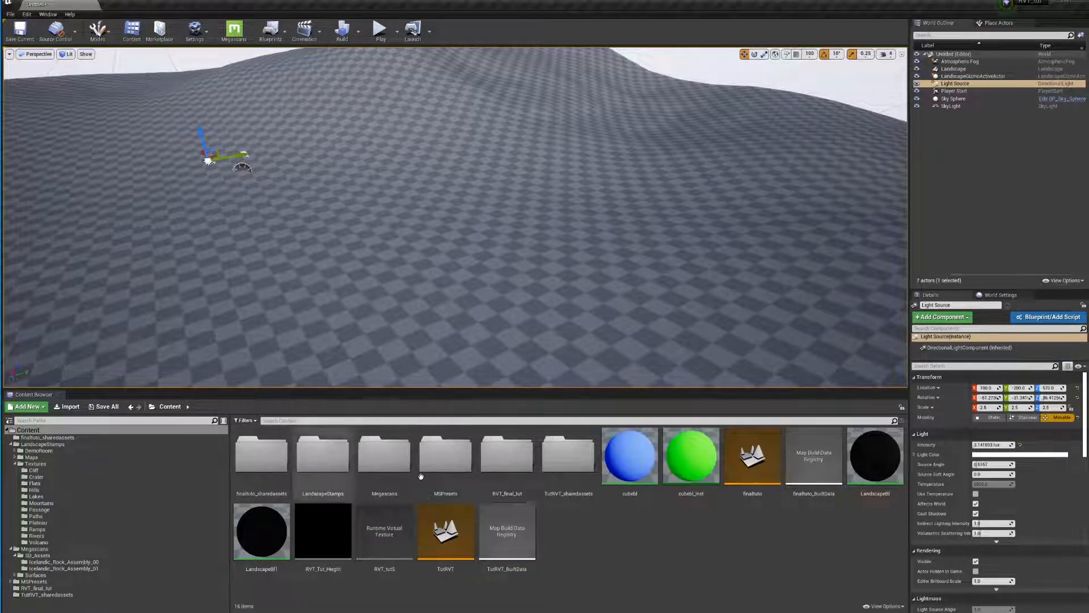
right_click(586, 553)
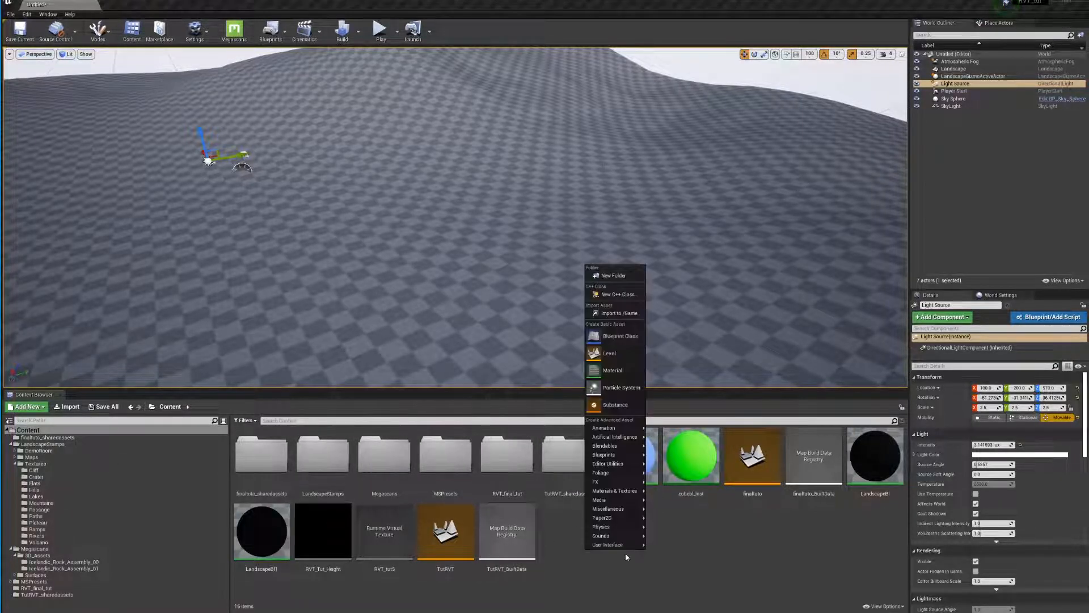
click(613, 293)
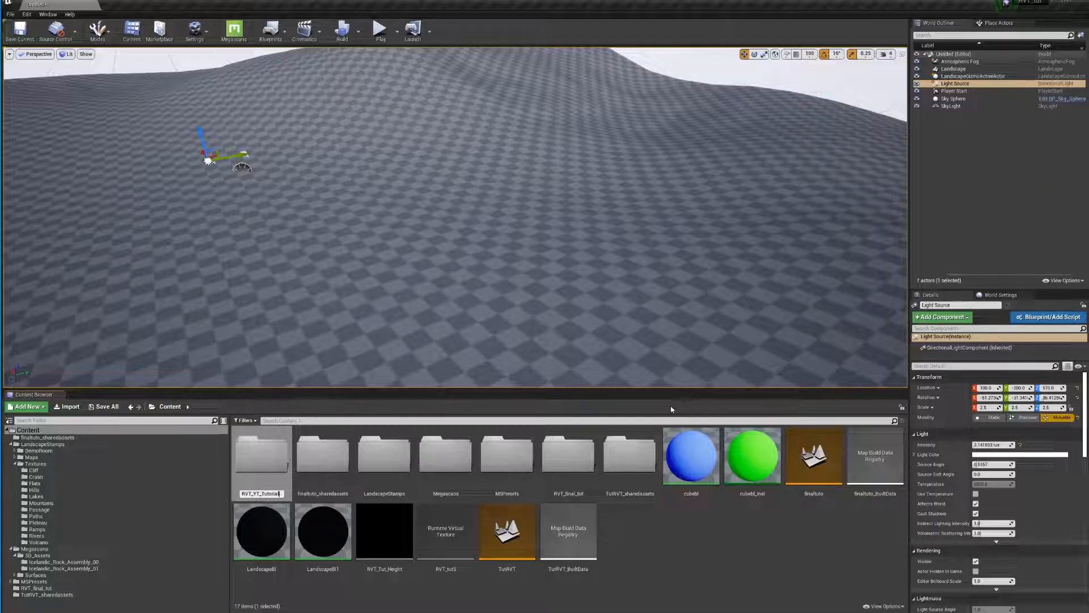
key(Return)
key(Return)
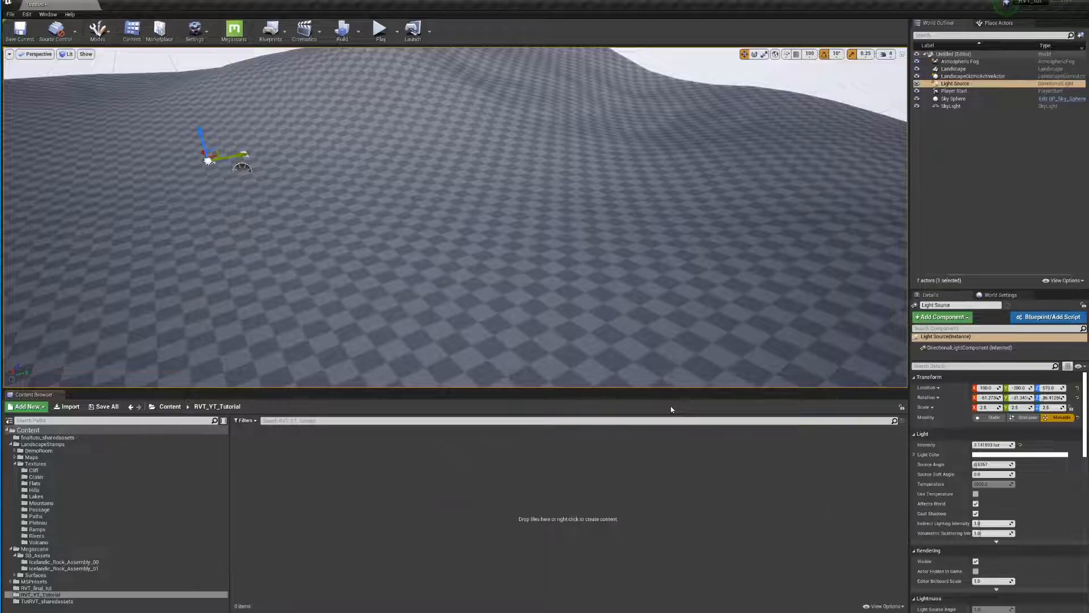
Create a material named RVT_Master in the RVT_YT_Tutorial folder and open its graph for editing
right_click(411, 455)
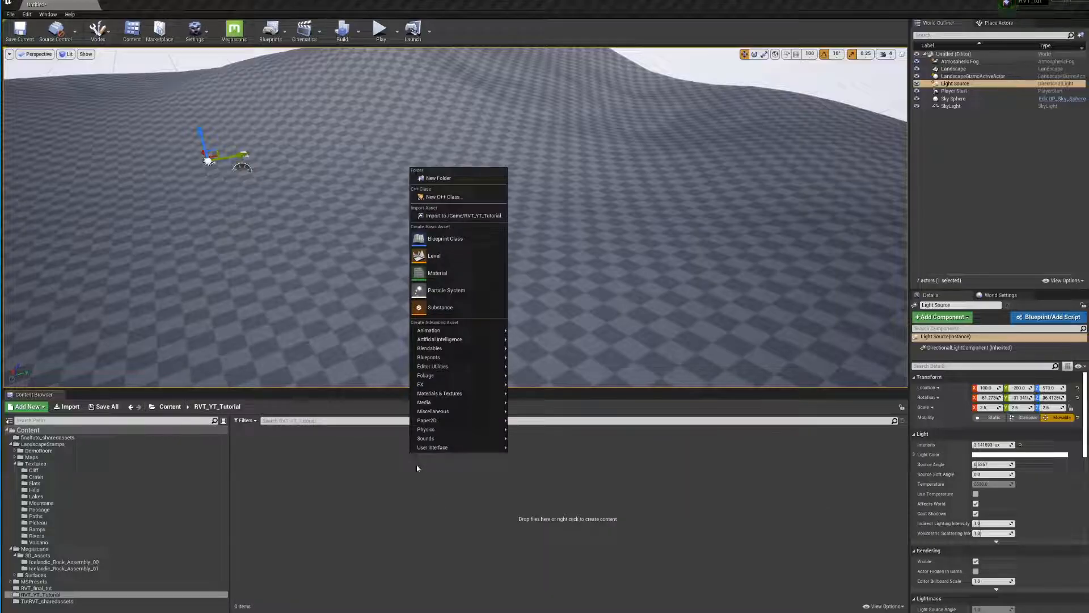
click(437, 273)
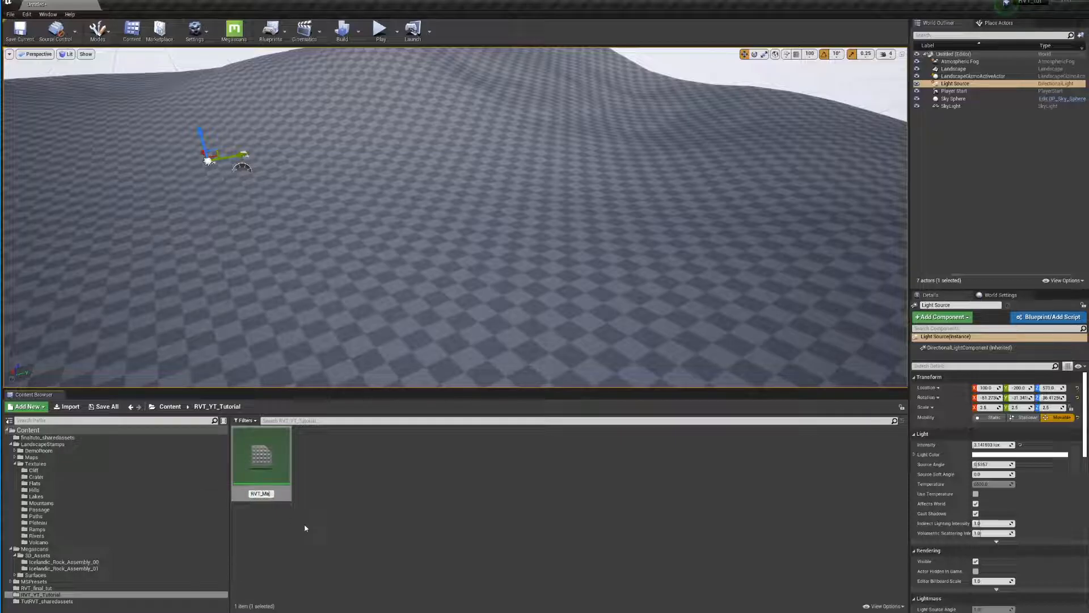
text(RVT_Master)
key(Return)
key(Return)
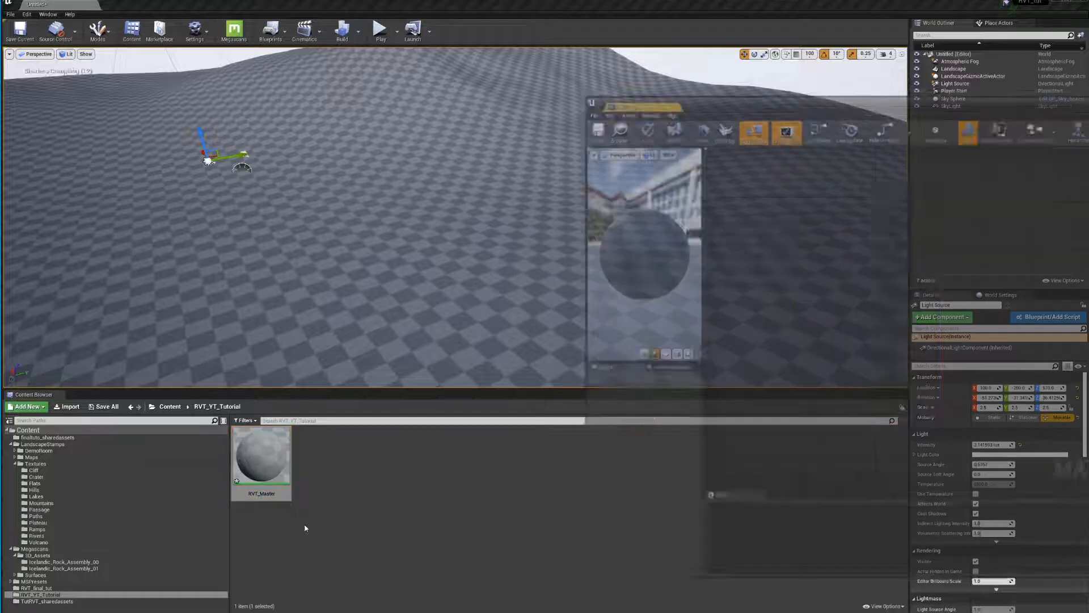
drag(862, 112, 433, 74)
drag(499, 250, 638, 273)
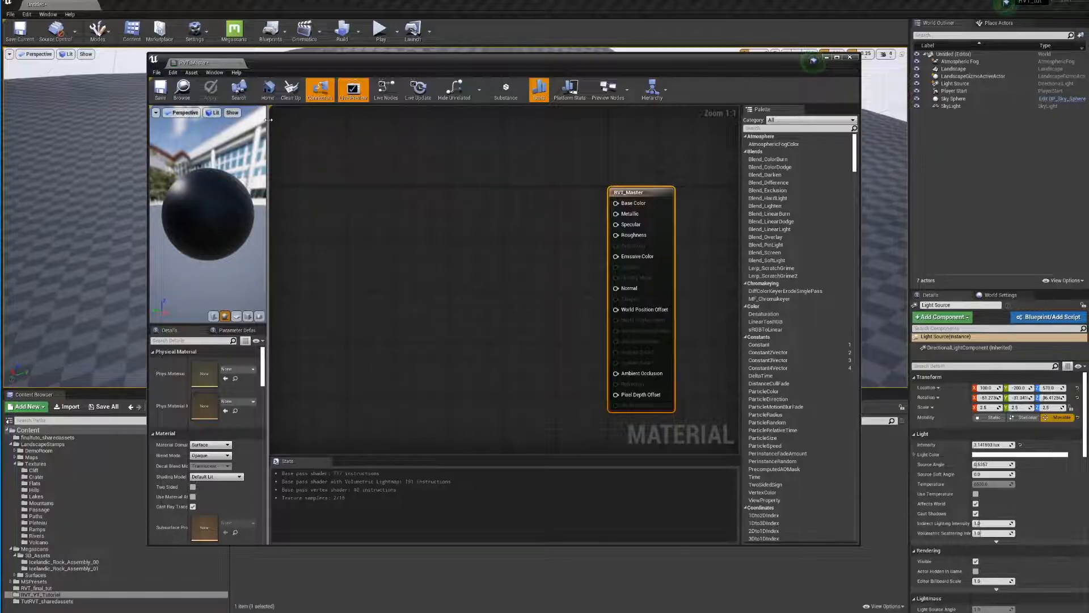
Look up the virtual texture options in the project settings by searching for "virtual", and close the settings
click(194, 32)
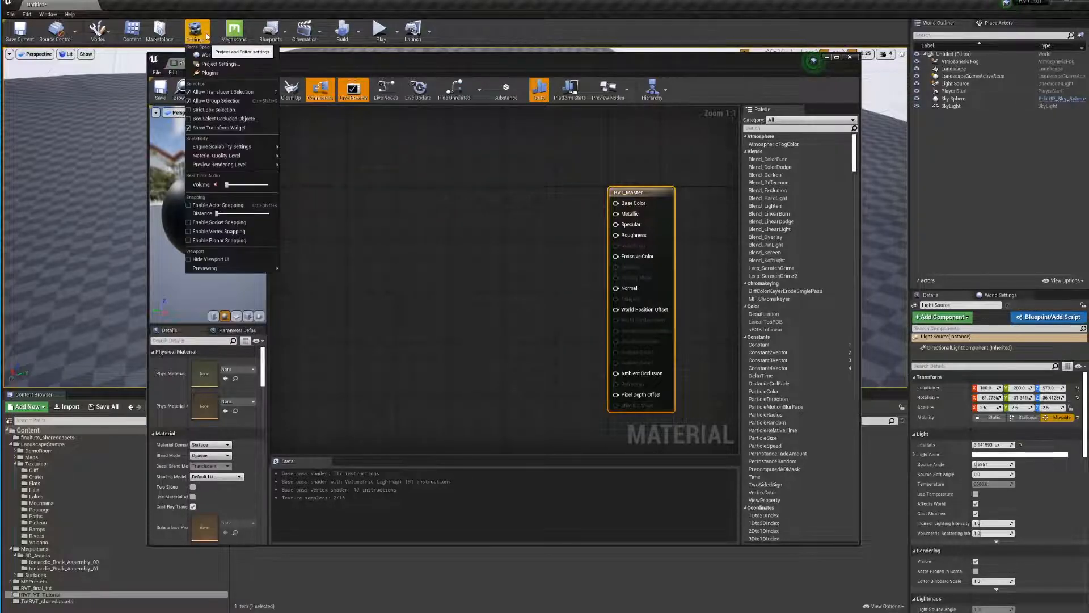
click(230, 65)
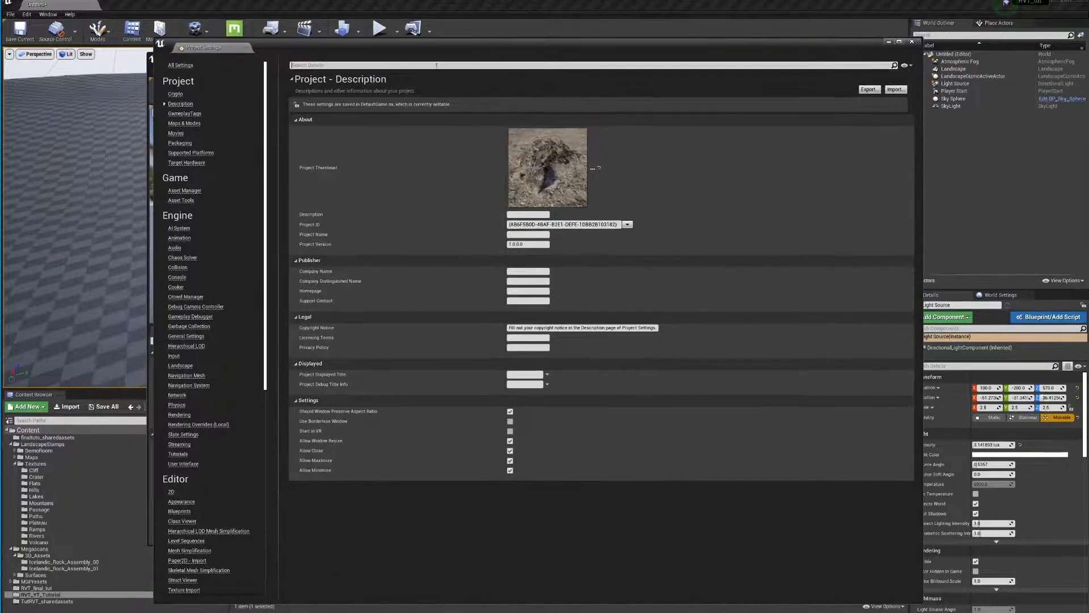
click(437, 64)
text(virtual)
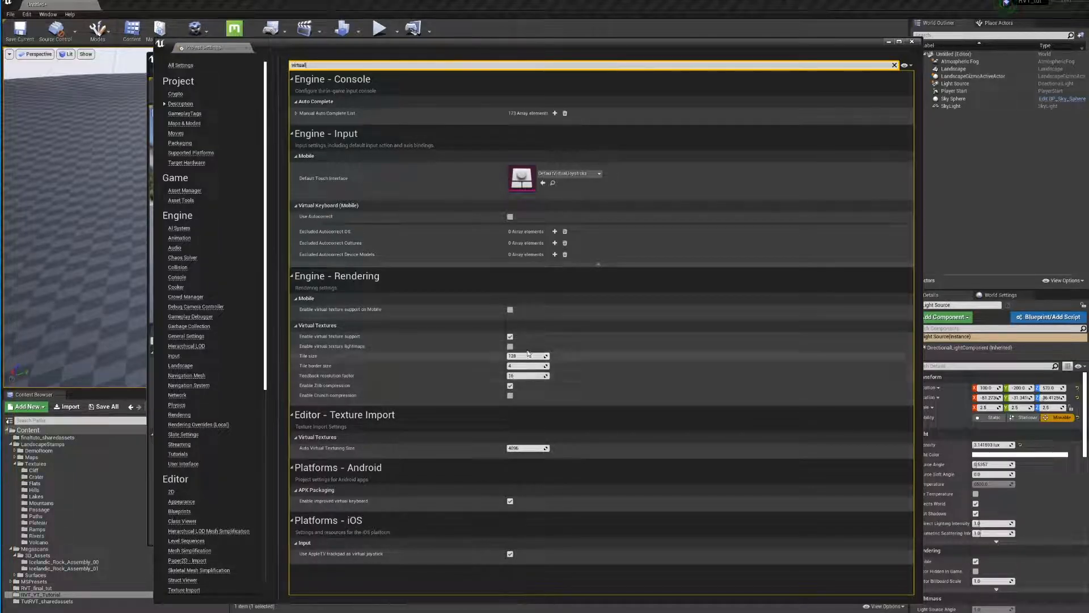
click(913, 42)
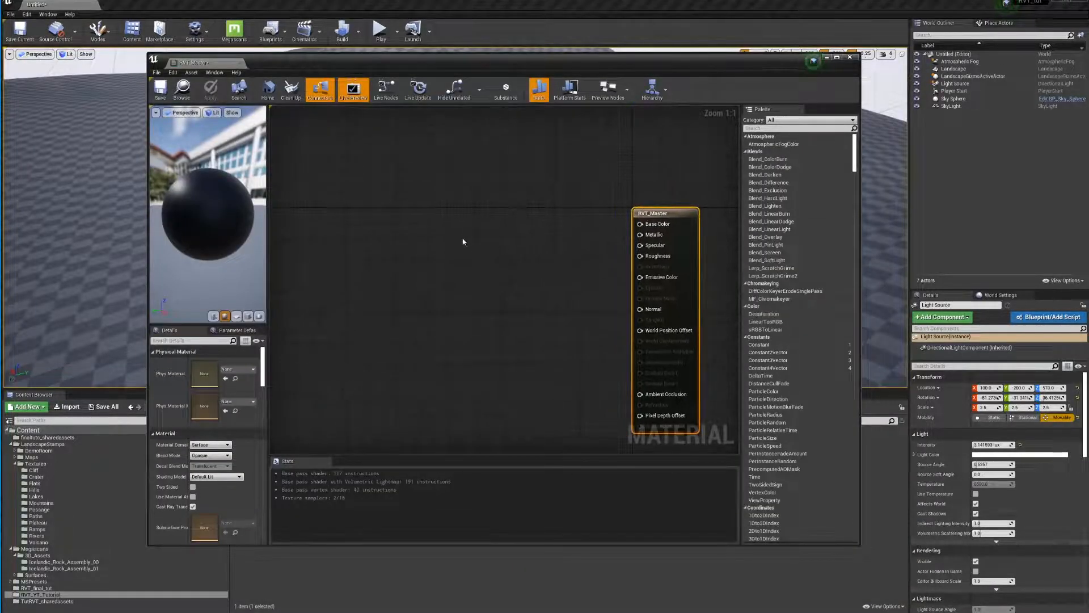
Add a Runtime Virtual Texture Output node to the material graph and place it above the RVT_Master node
right_click(399, 221)
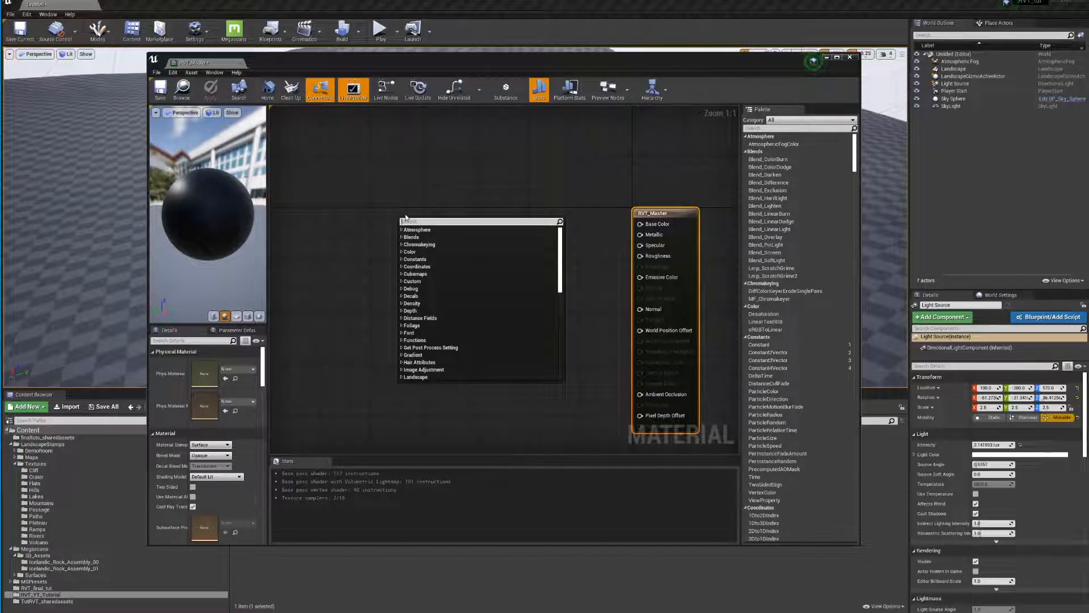
text(runt)
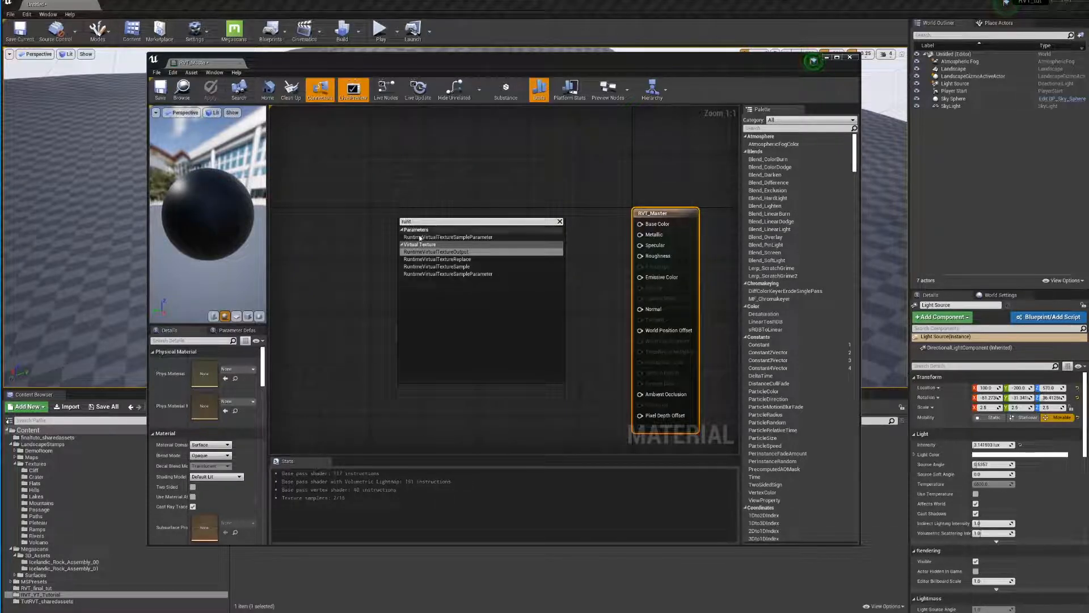
click(436, 251)
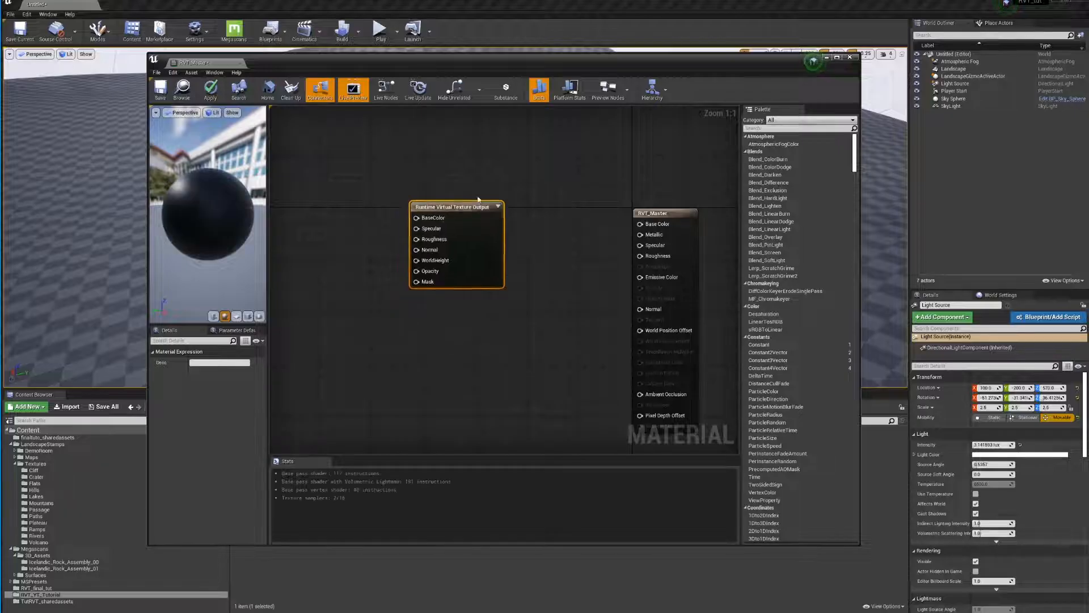
drag(446, 222, 527, 135)
Add a Runtime Virtual Texture Sample node and place it beside the Runtime Virtual Texture Output node
right_drag(400, 289, 428, 296)
right_click(428, 296)
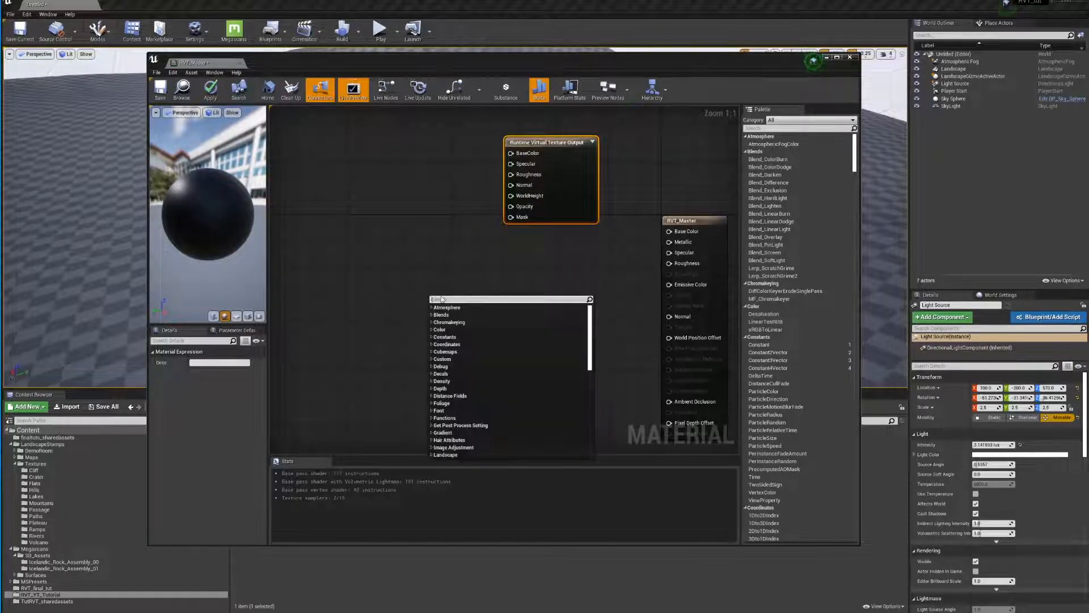
text(runt)
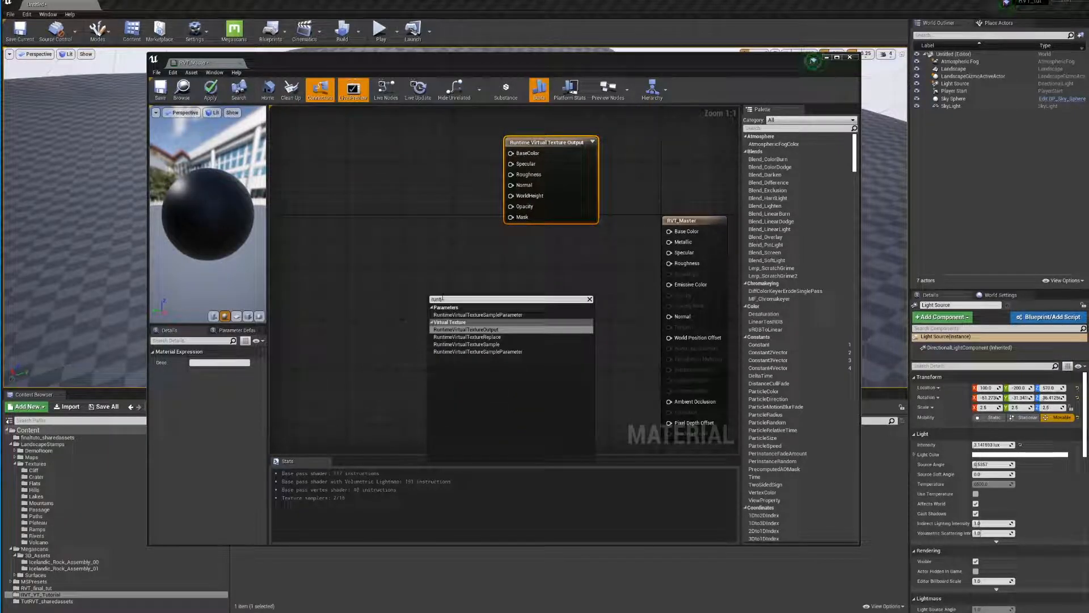
click(466, 344)
drag(477, 300, 348, 148)
right_drag(463, 207, 560, 280)
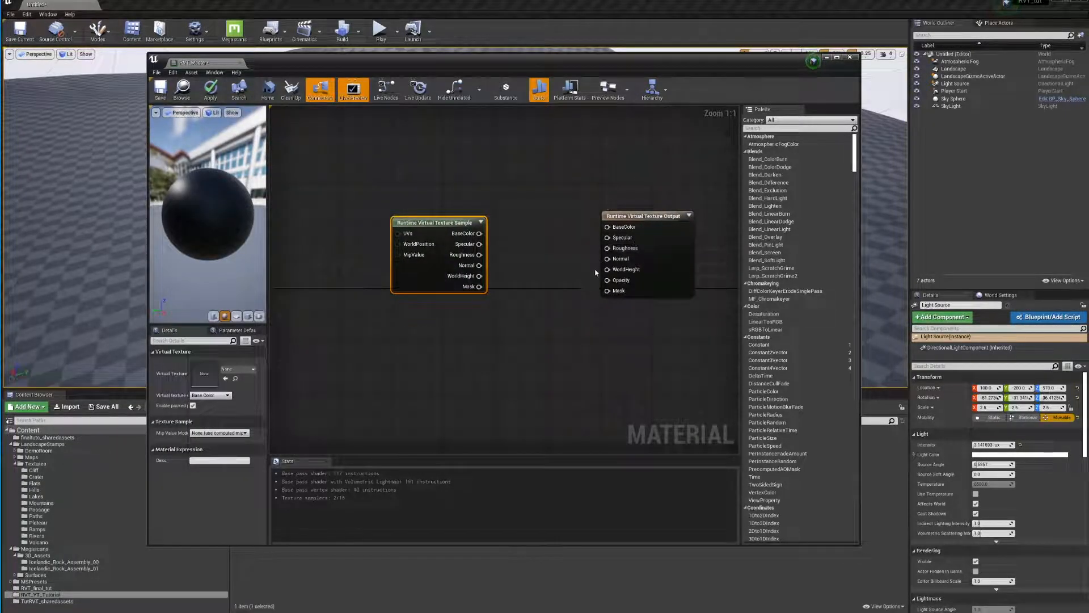
right_drag(545, 285, 498, 273)
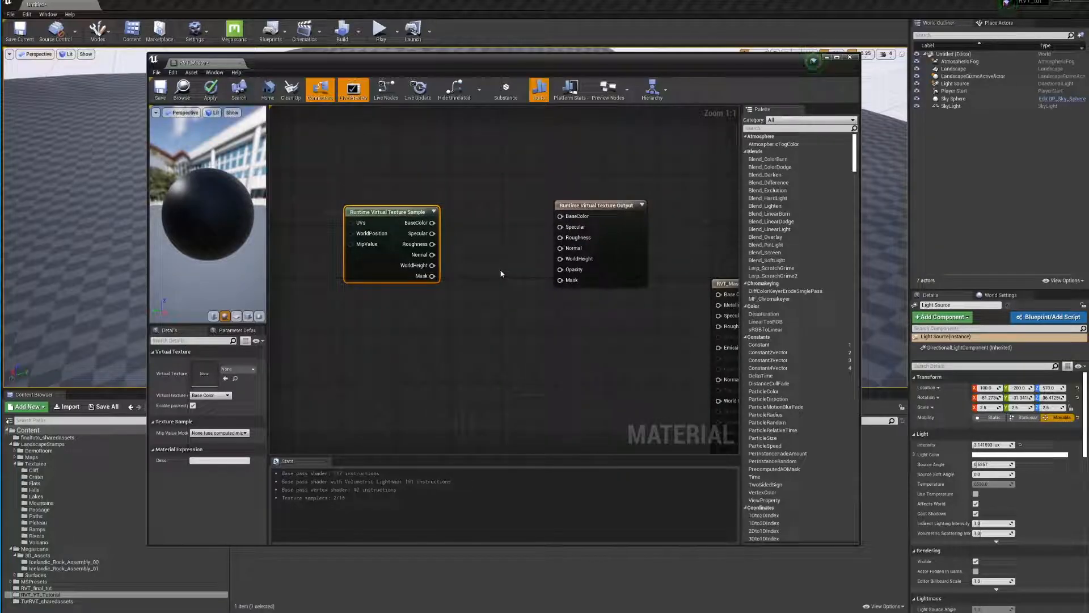
Rearrange the Runtime Virtual Texture Sample and Output nodes in the graph, and remove both
mouse_move(584, 202)
mouse_down()
mouse_move(538, 204)
mouse_move(574, 184)
mouse_move(590, 196)
mouse_up()
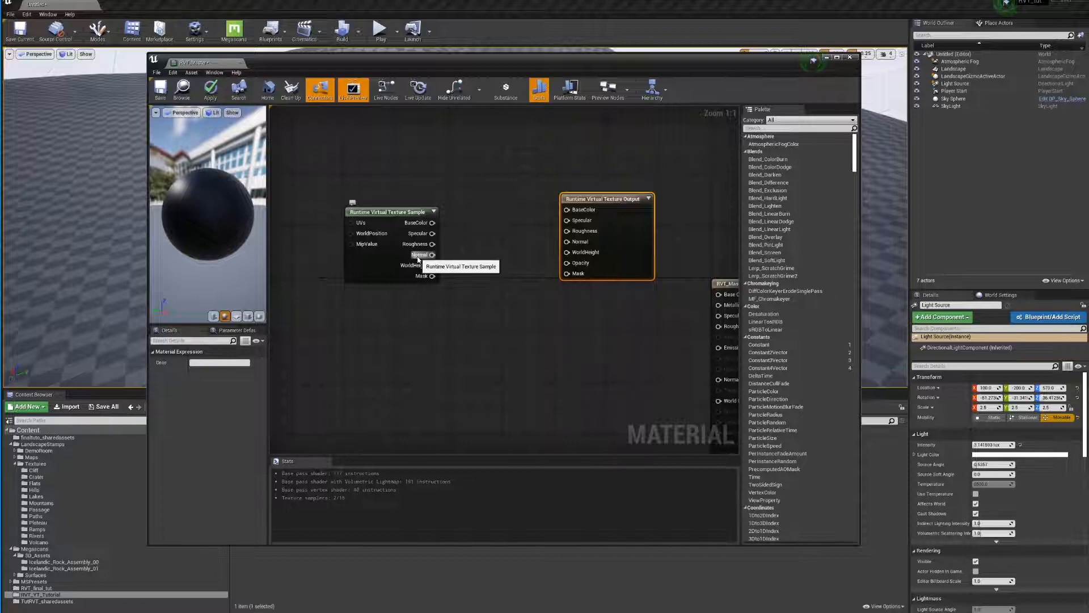
mouse_move(628, 204)
mouse_down()
mouse_move(635, 179)
mouse_move(634, 206)
mouse_up()
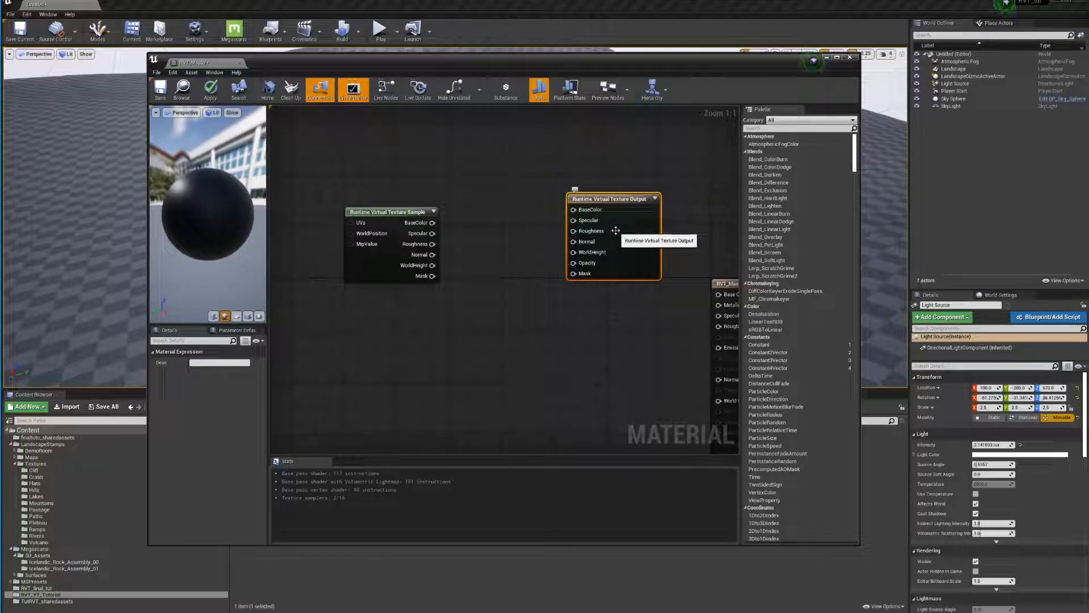
drag(619, 214, 598, 210)
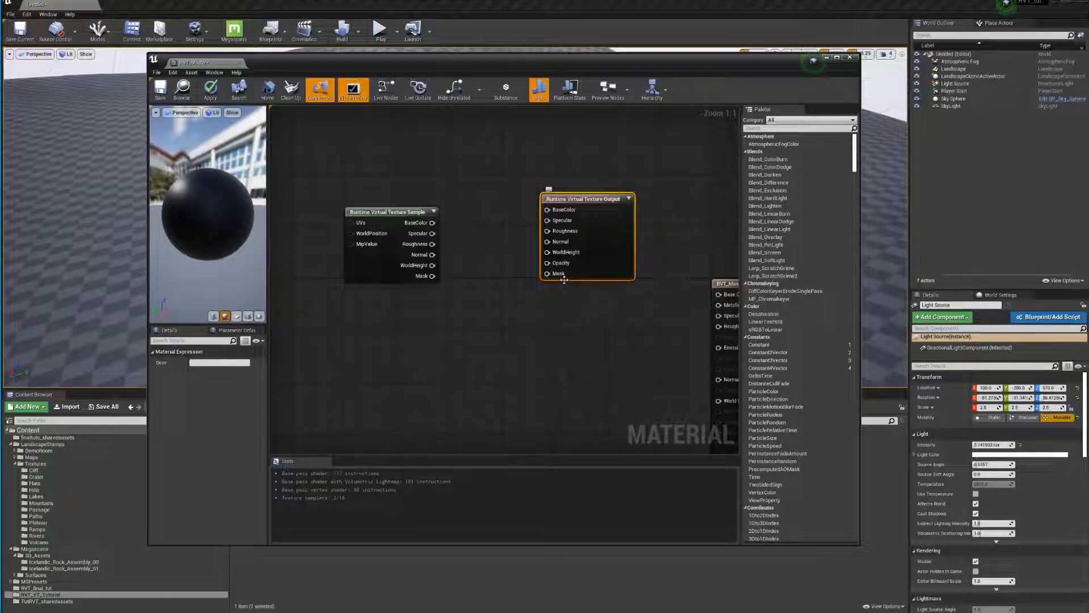
drag(399, 215, 361, 224)
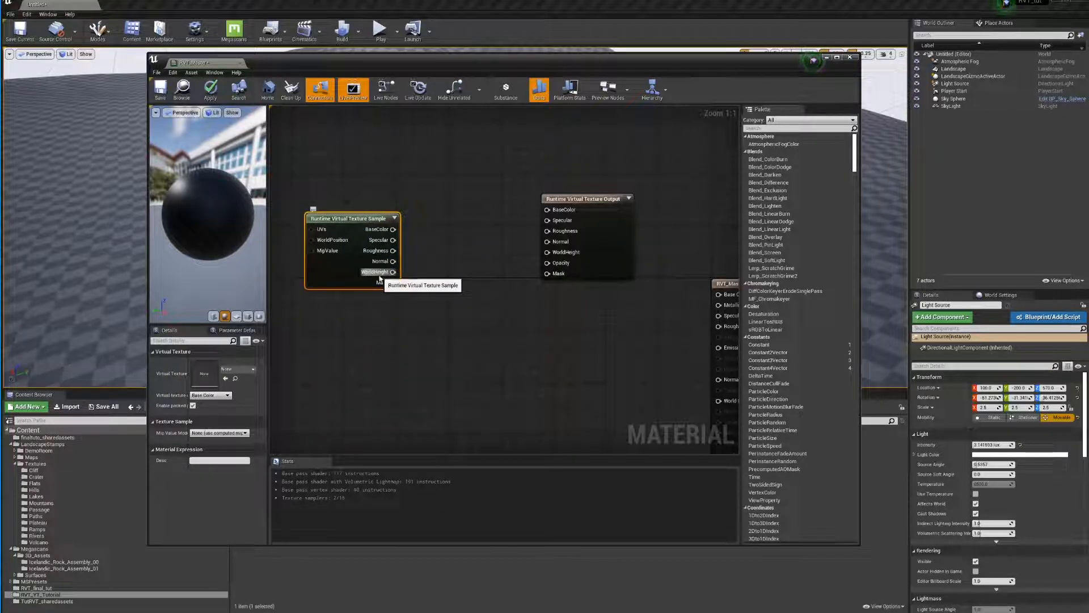
drag(339, 227, 372, 241)
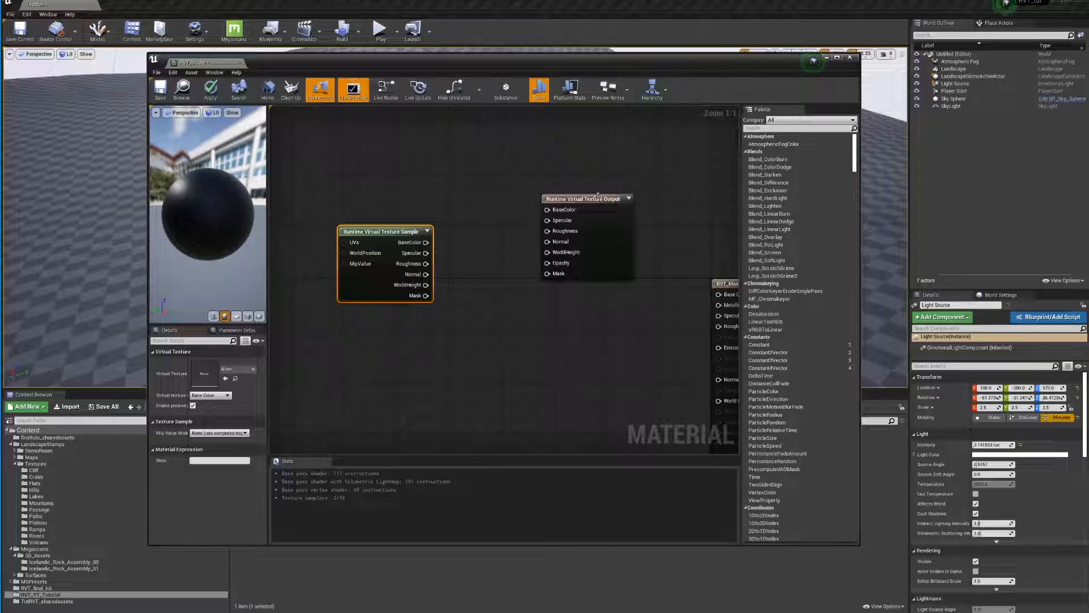
drag(598, 197, 604, 218)
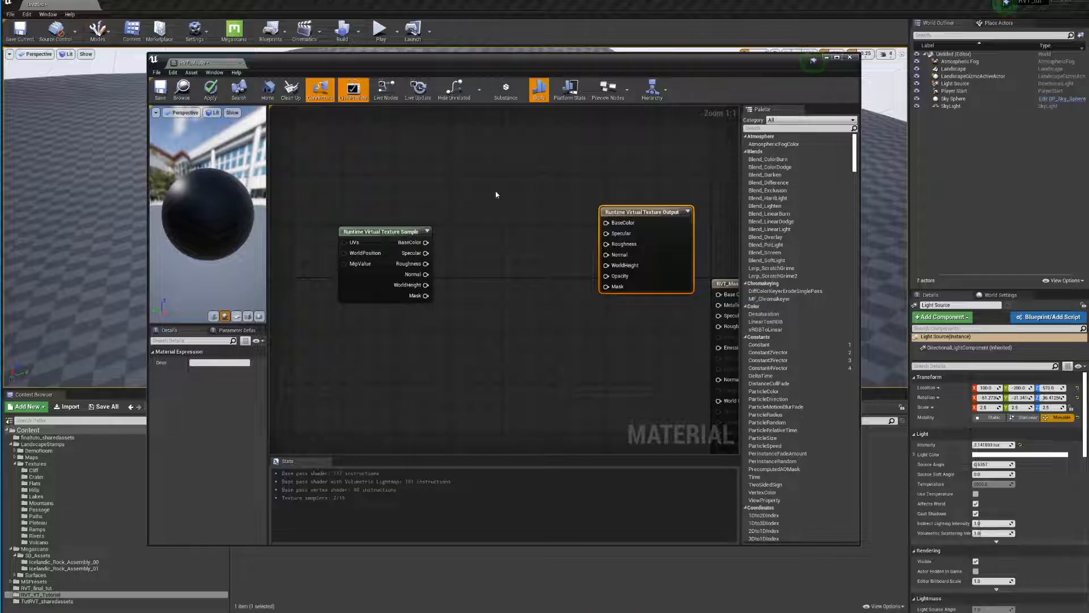
drag(632, 213, 625, 192)
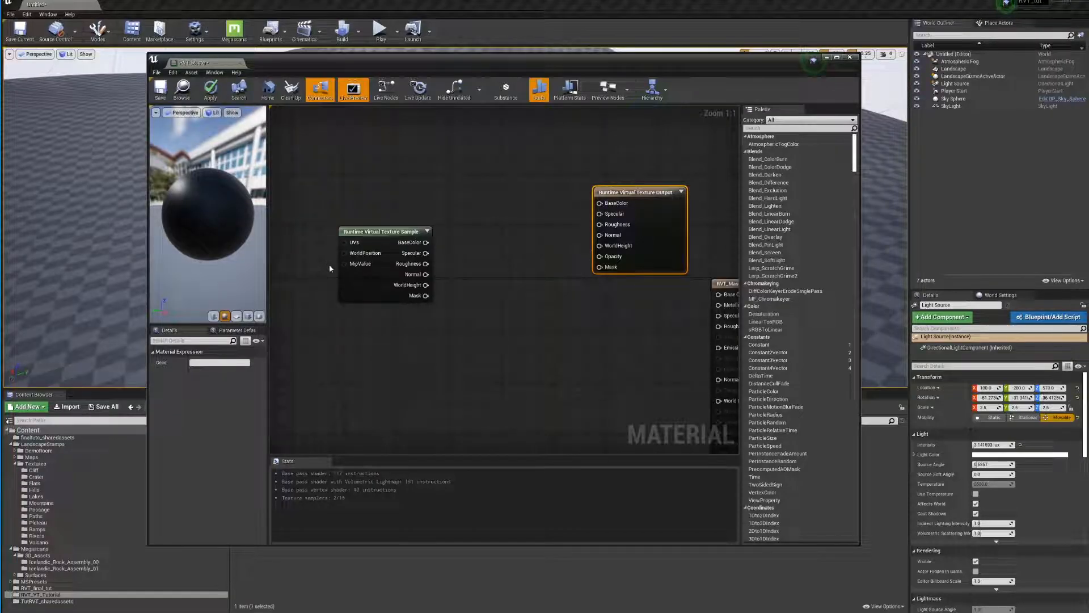
drag(367, 232, 391, 214)
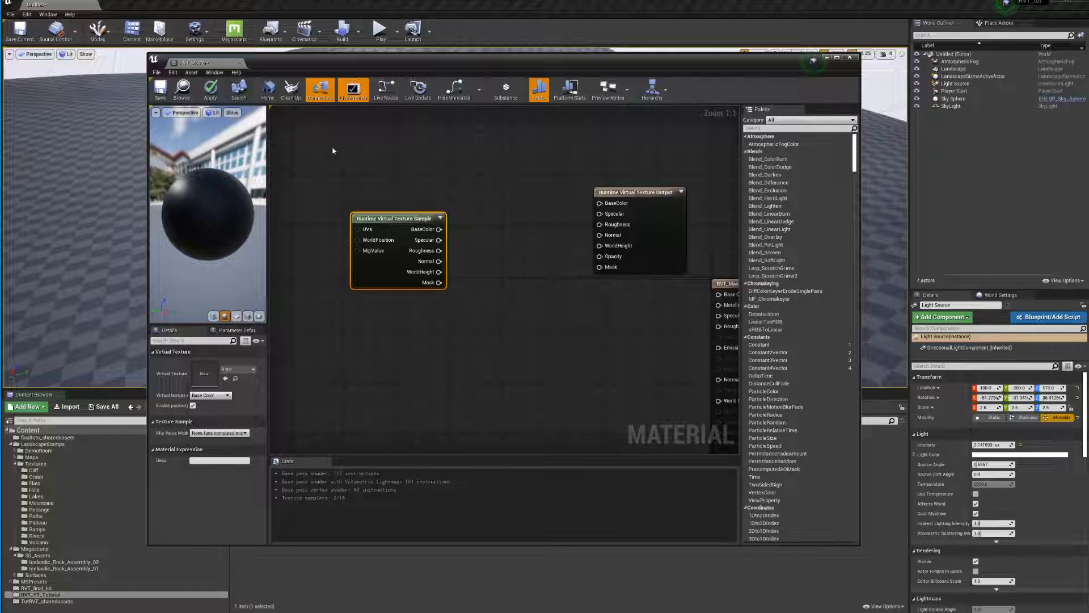
drag(331, 146, 689, 358)
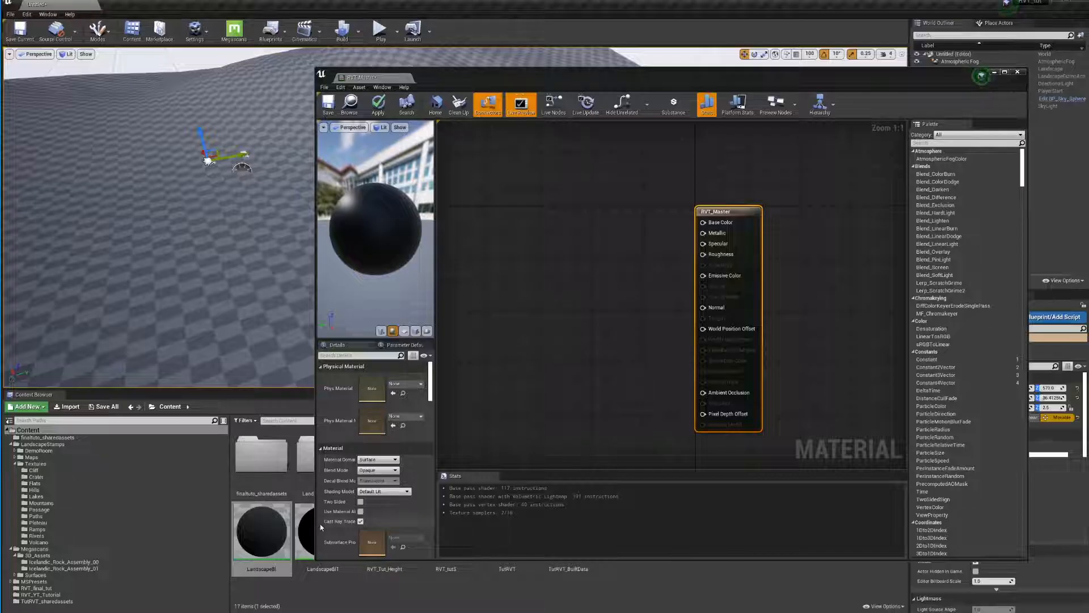
Enable Use Material Attributes for RVT_Master and add a Runtime Virtual Texture Output node just below the main material node
click(360, 512)
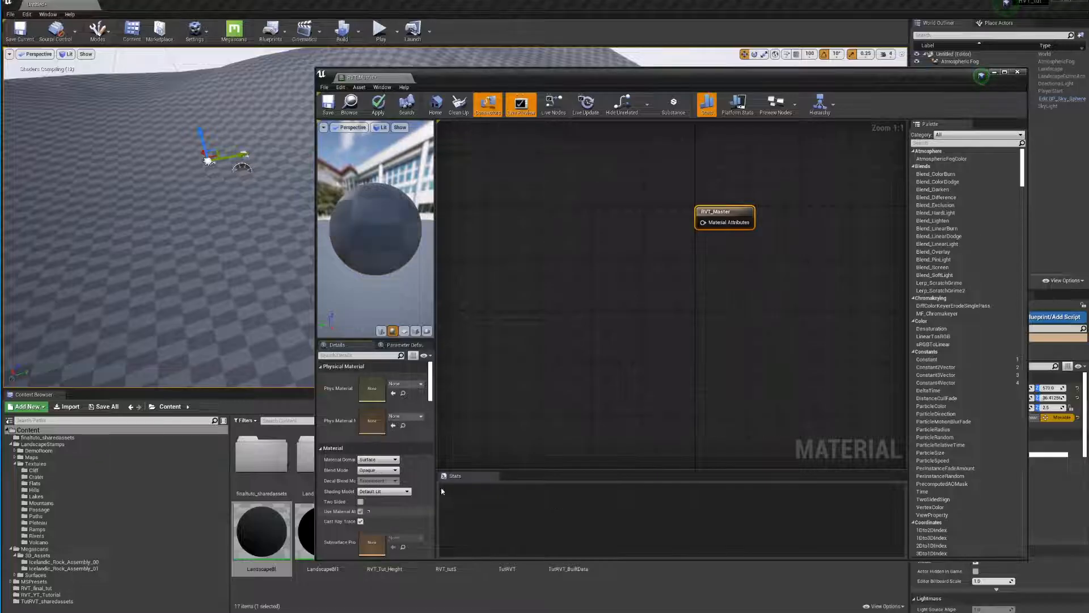
drag(714, 221, 687, 273)
right_click(688, 321)
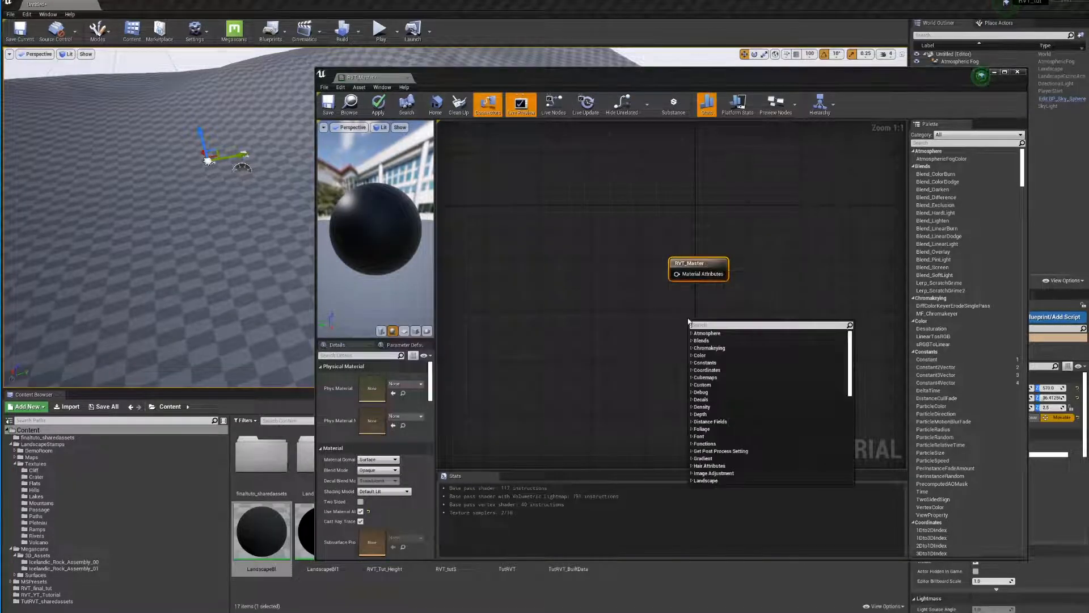
text(runti)
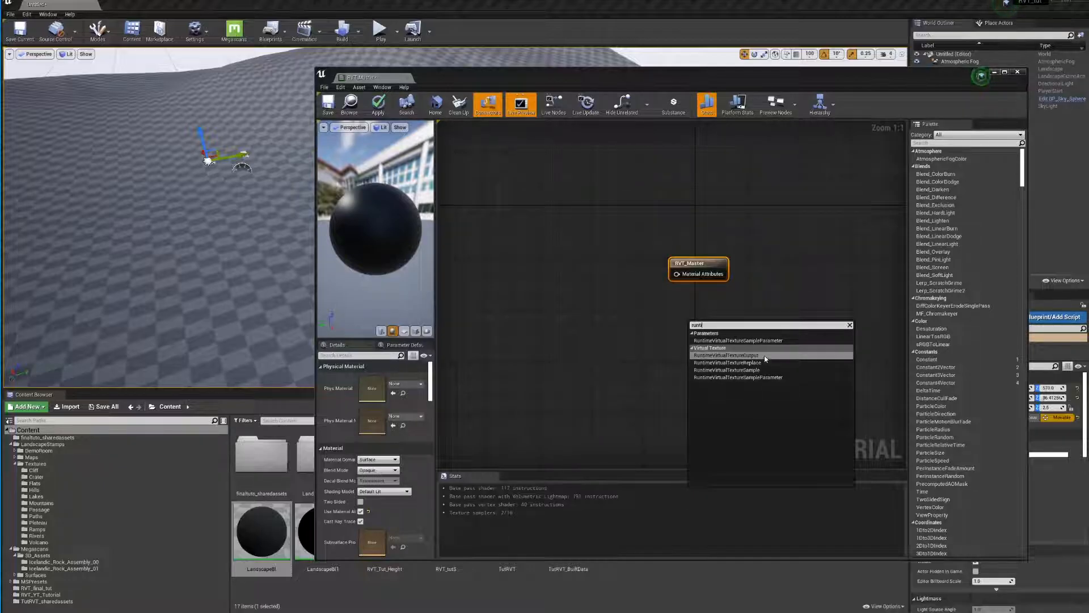
click(738, 355)
drag(720, 335, 714, 322)
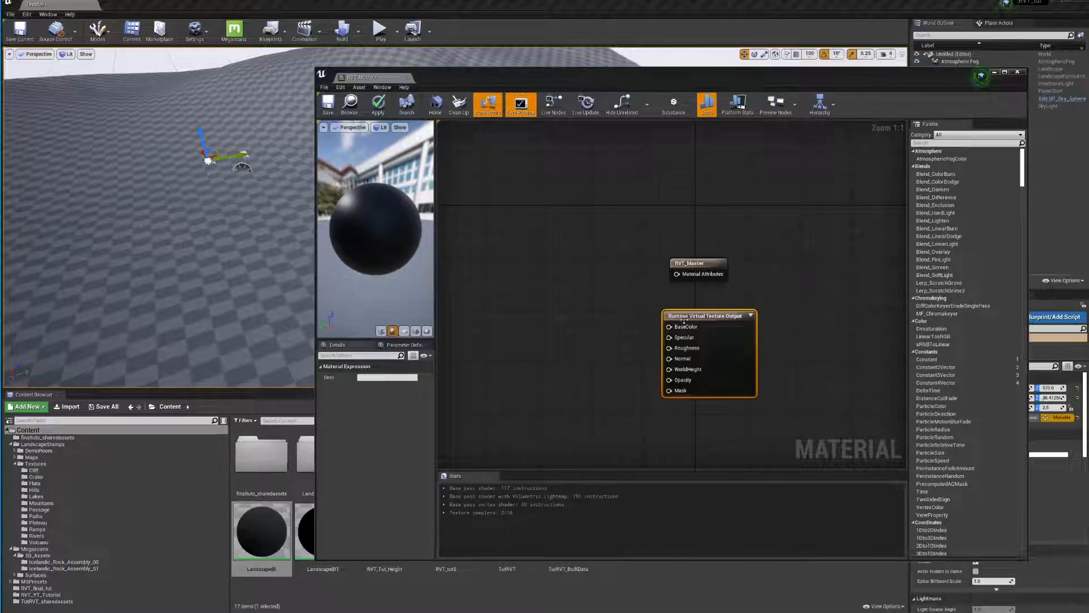
Add a SetMaterialAttributes node in the empty graph area to the left of the RVT_Master node
right_drag(601, 294, 793, 323)
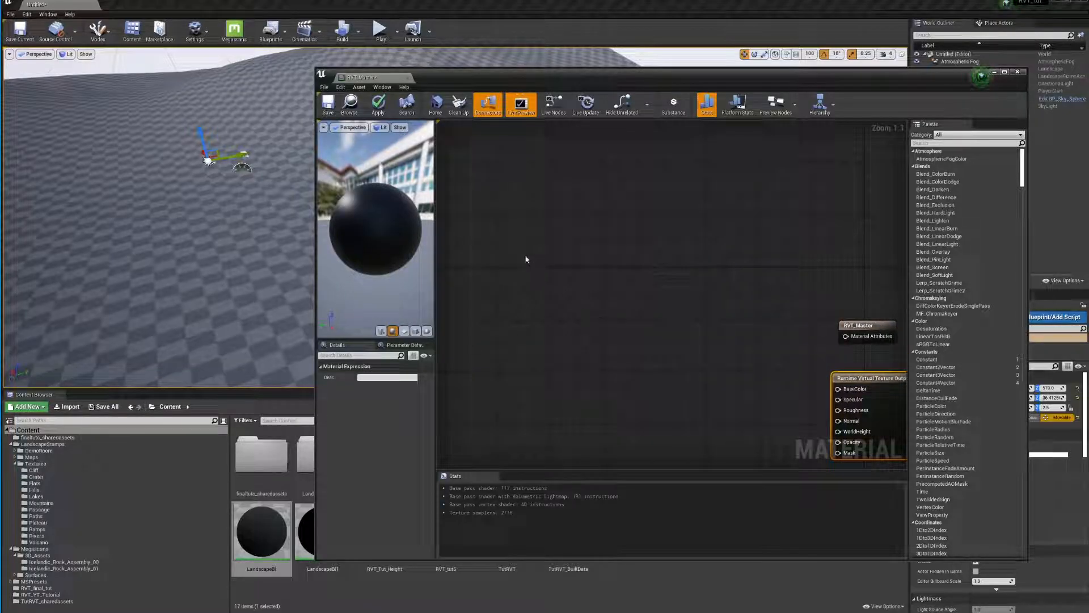
right_click(555, 274)
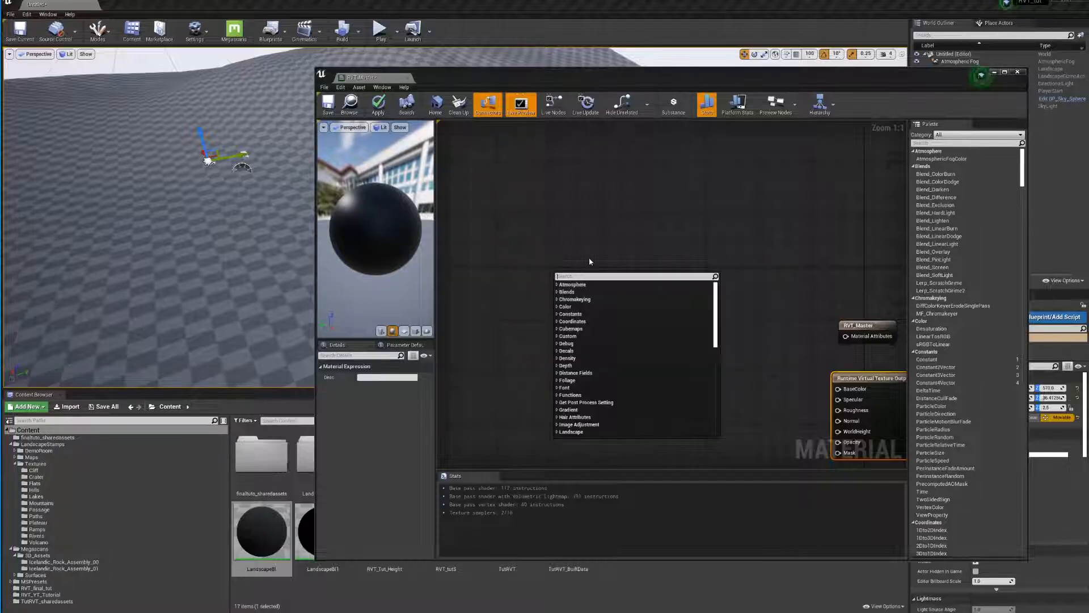
text(set)
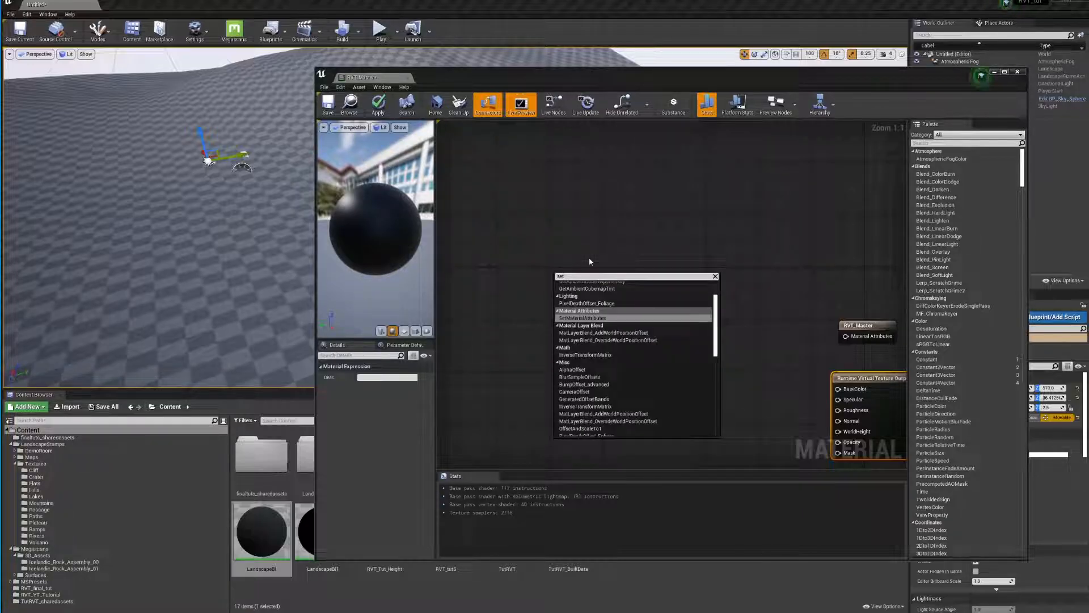
click(599, 318)
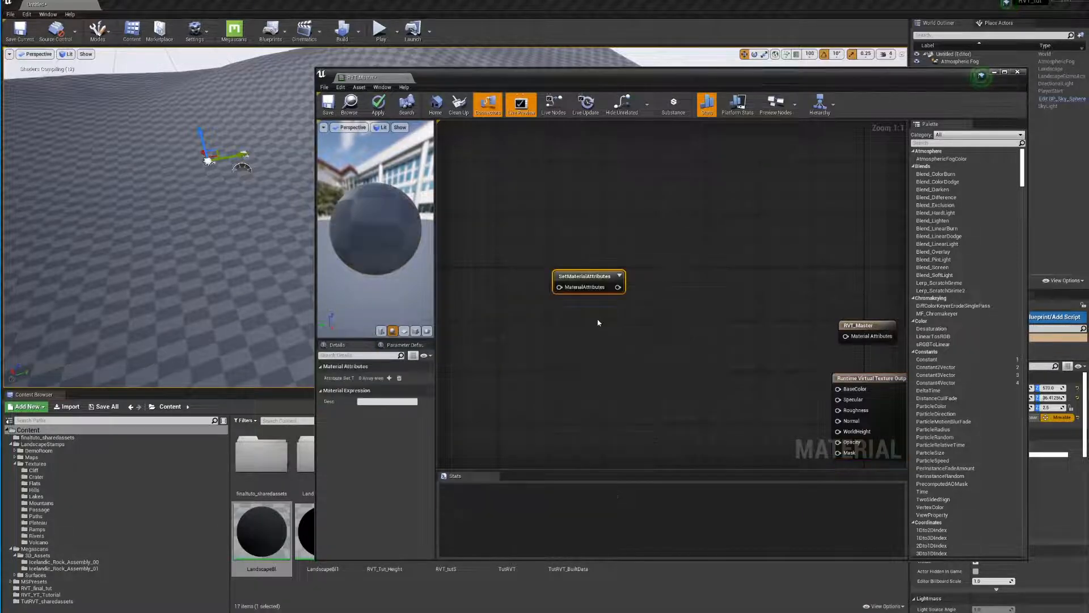
drag(590, 276, 620, 273)
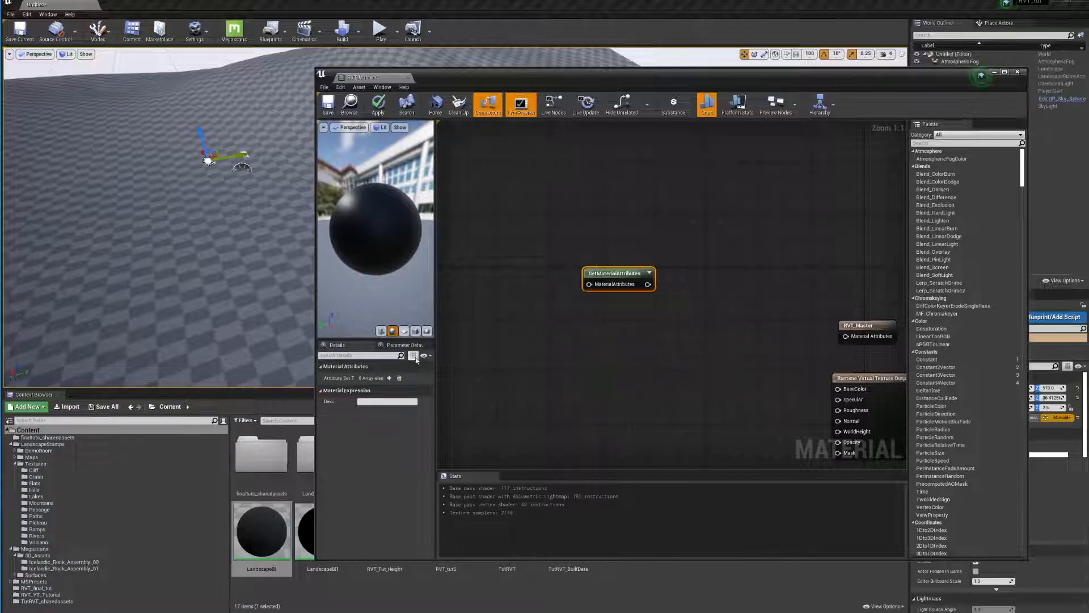
Add two attribute inputs to the SetMaterialAttributes node, BaseColor and Roughness
click(389, 378)
click(389, 378)
click(389, 398)
click(374, 410)
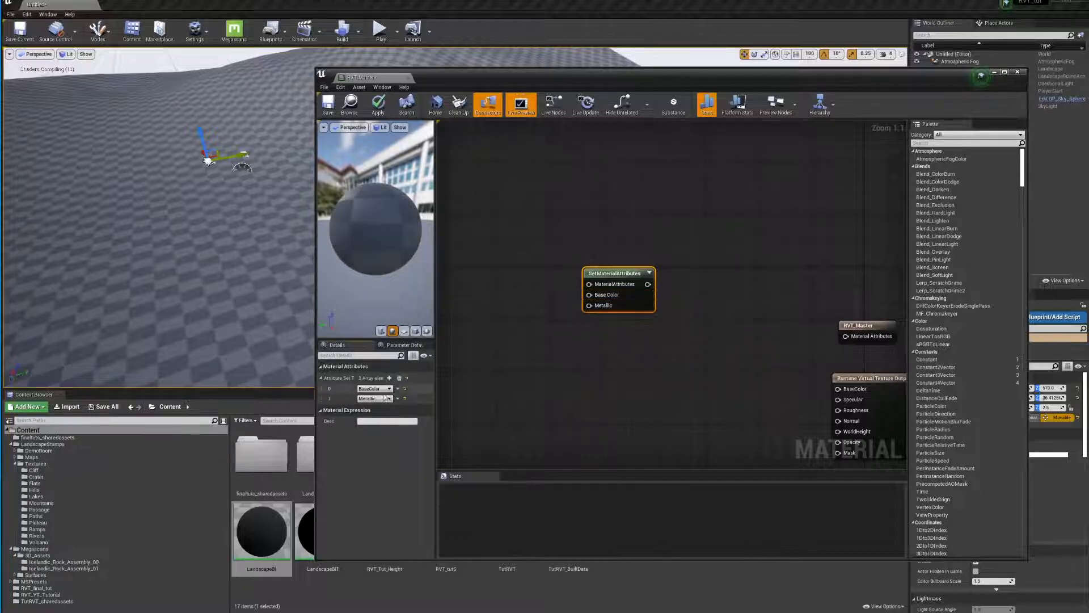
click(386, 398)
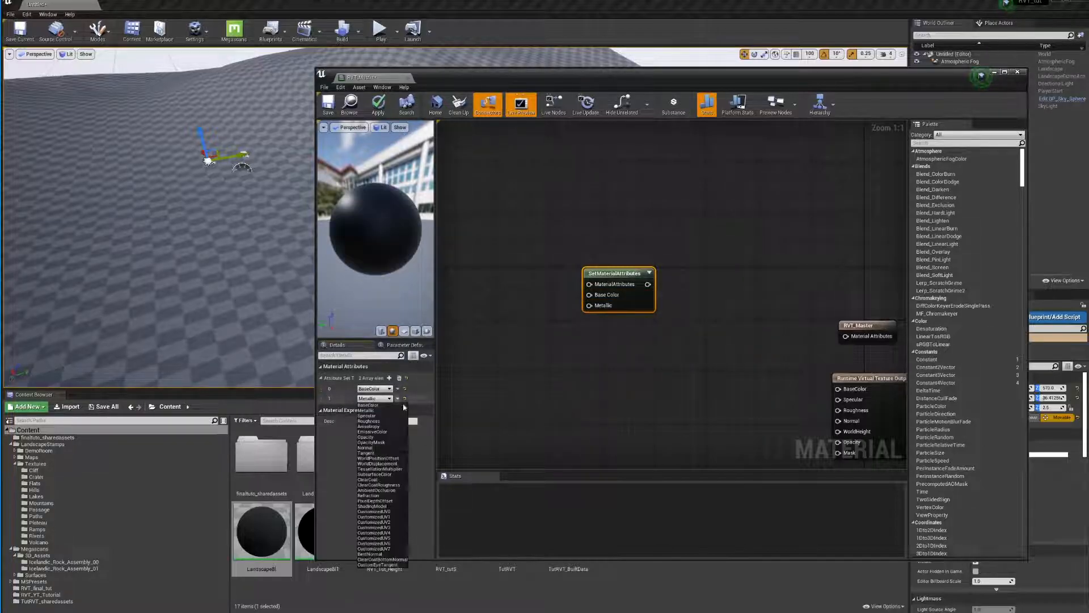
click(379, 421)
click(550, 287)
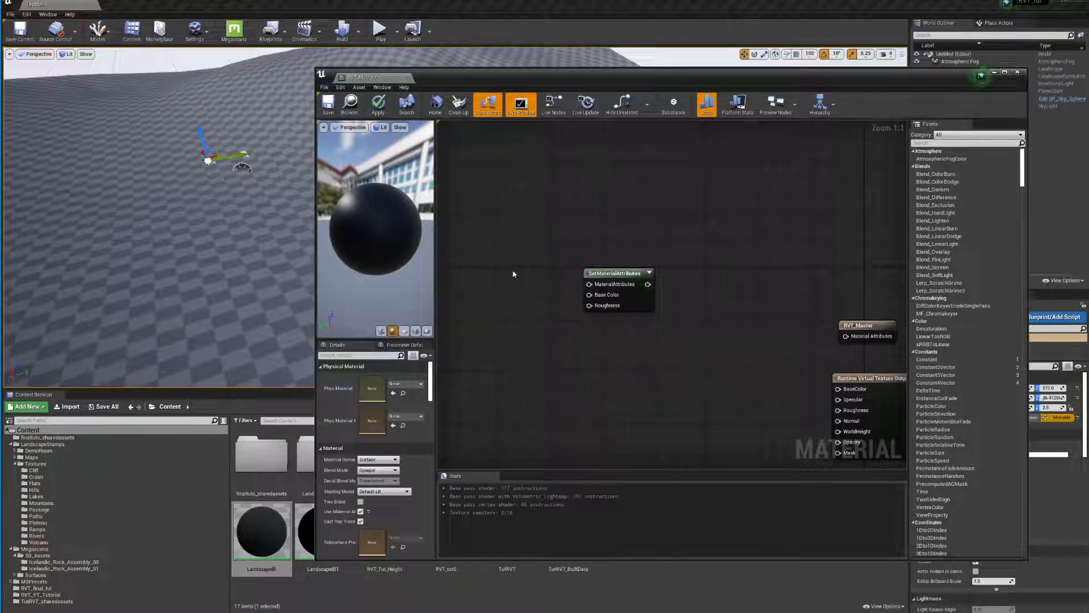
Add a Constant3Vector connected to the Base Color input of SetMaterialAttributes and set its colour to pure red (1,0,0)
click(494, 274)
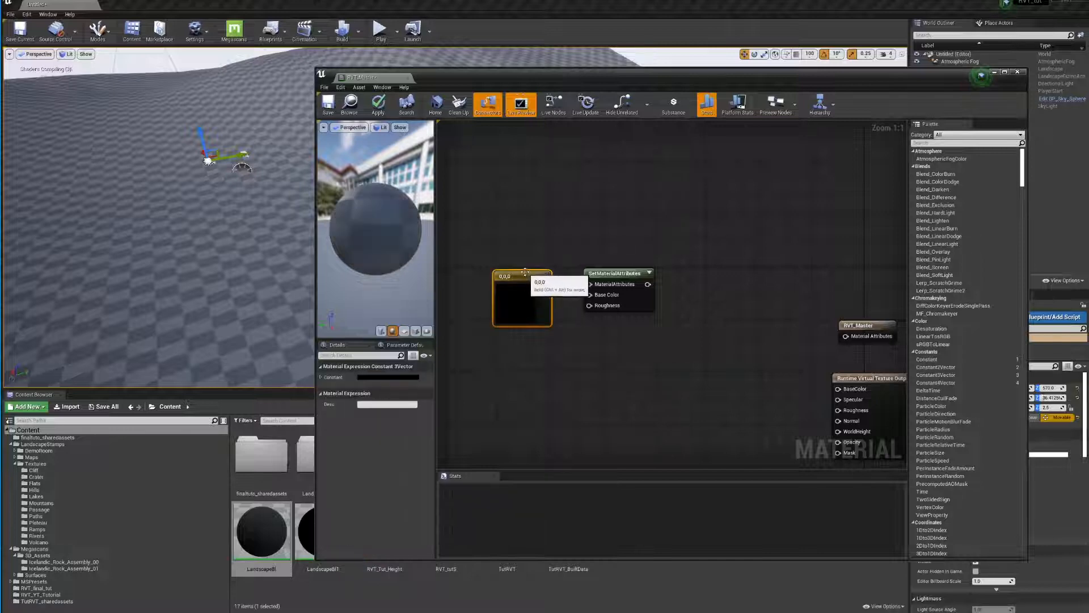
drag(511, 304, 589, 295)
drag(491, 287, 484, 247)
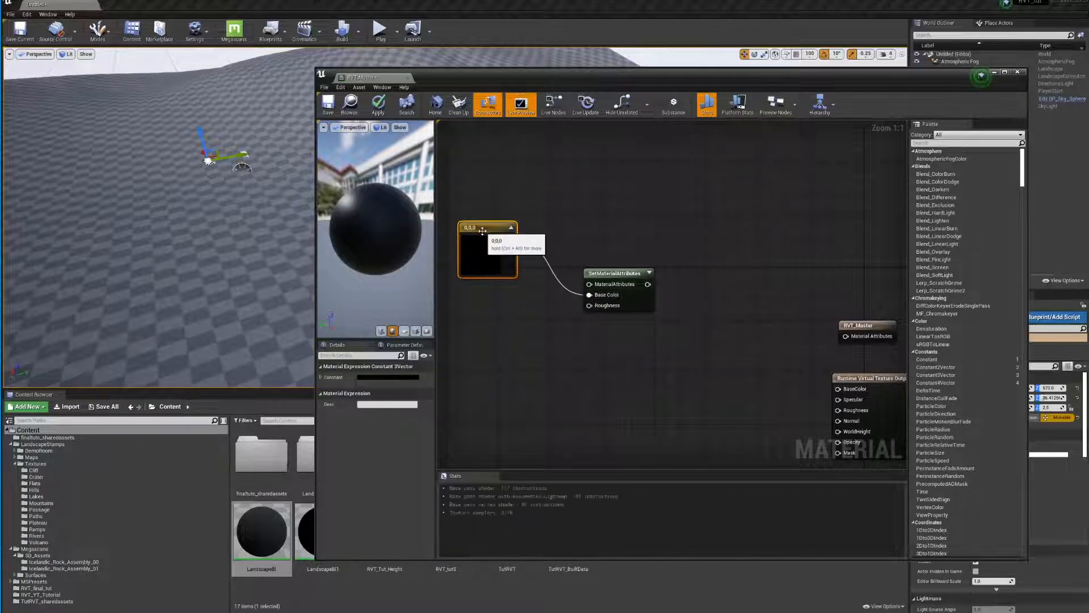
click(388, 377)
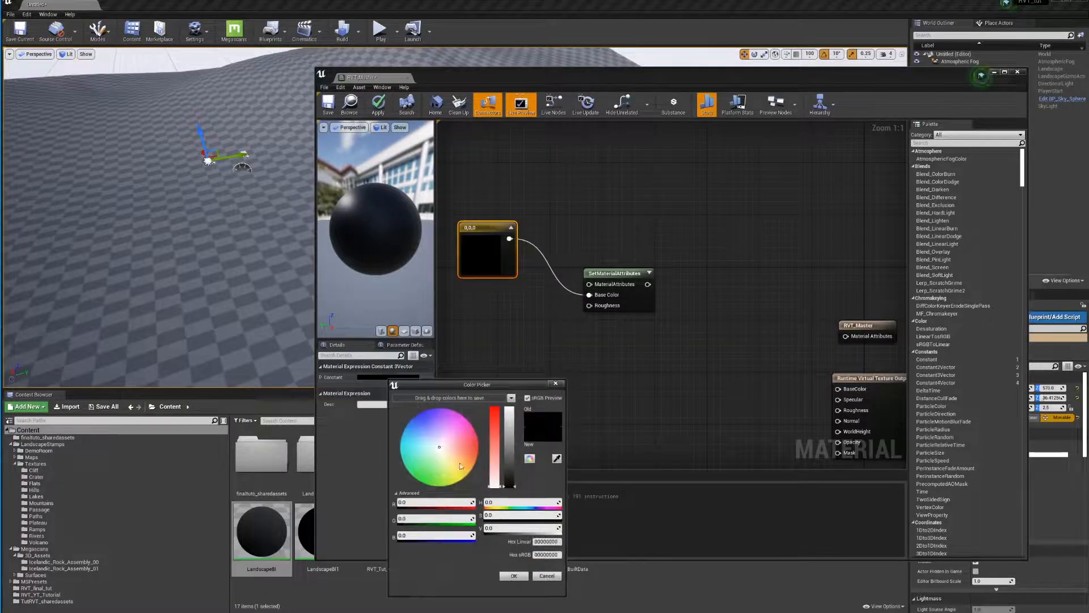
click(477, 447)
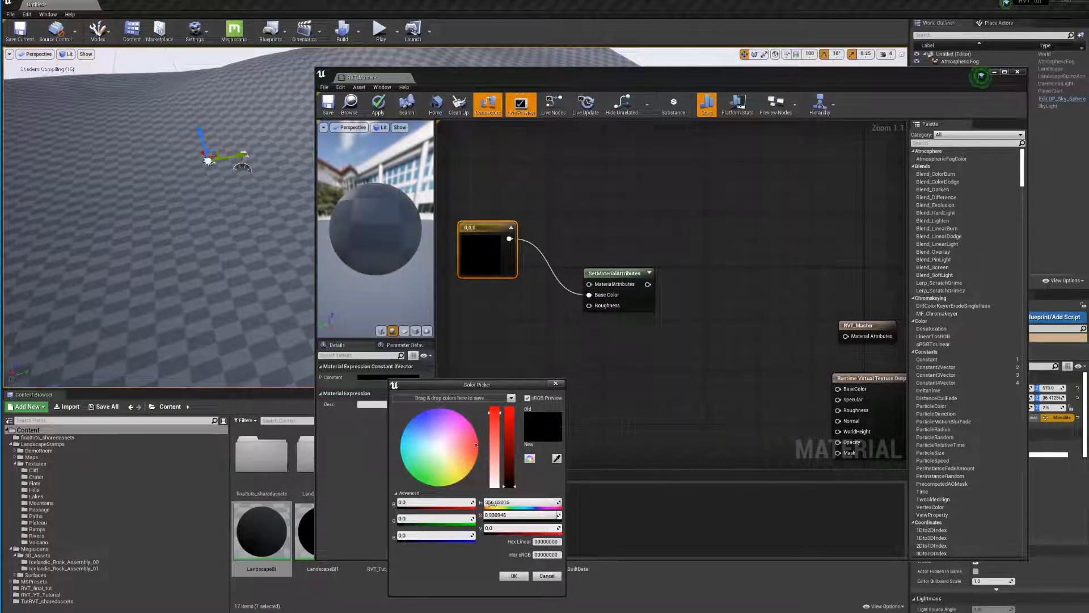
drag(413, 503, 490, 504)
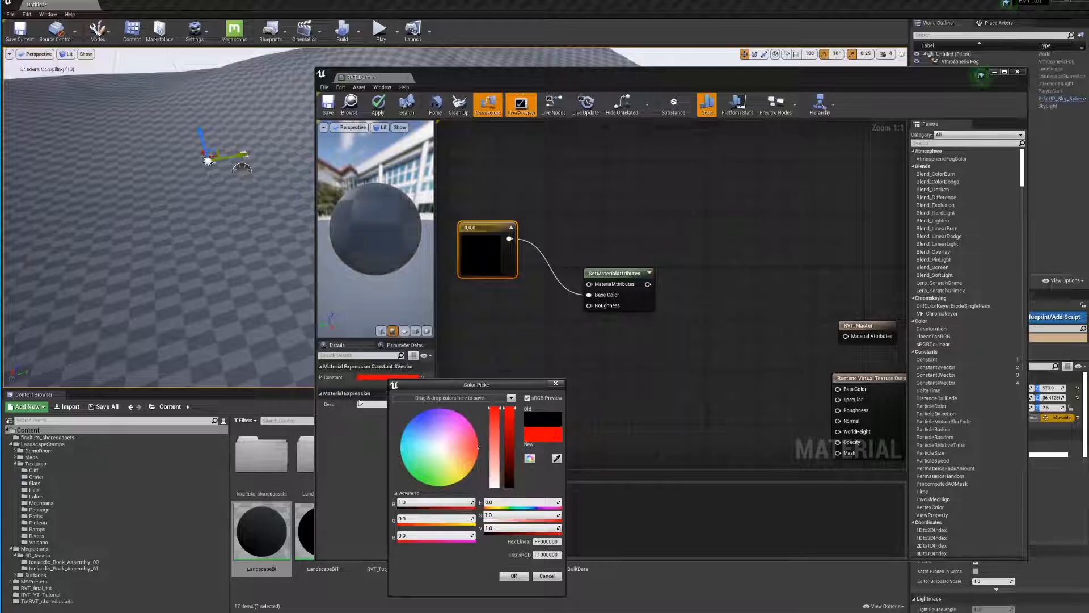
click(513, 577)
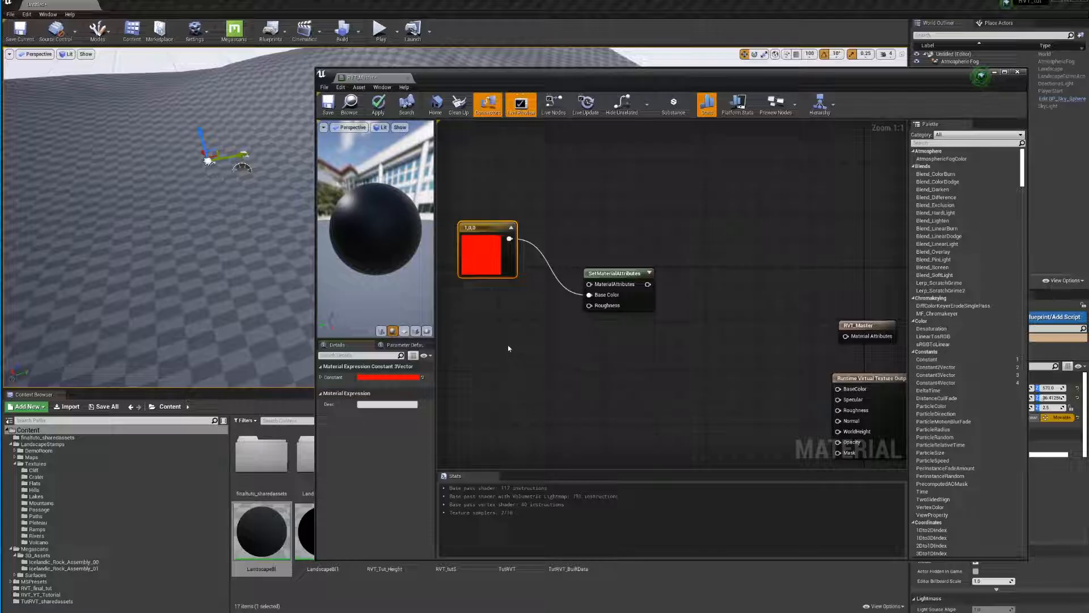
Add a Constant node connected to the Roughness input of SetMaterialAttributes and set its value to 1
click(508, 349)
drag(523, 361, 589, 305)
drag(518, 358, 535, 312)
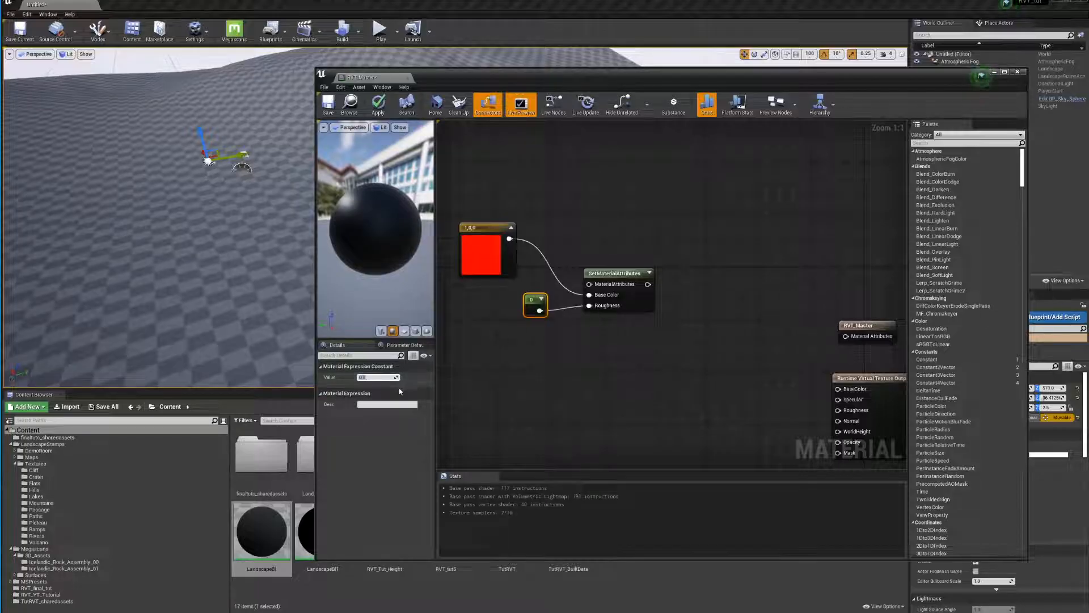
text(1)
key(Return)
Move the red colour, roughness constant and SetMaterialAttributes nodes farther left, leaving space before the RVT_Master node
drag(620, 273, 627, 295)
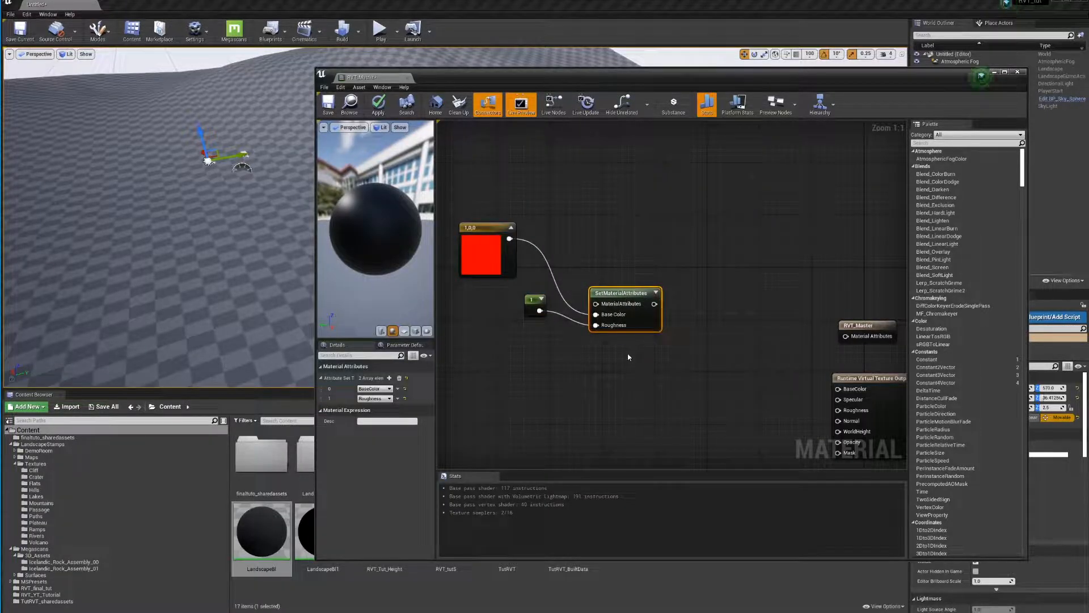
scroll(622, 282, down, 3)
right_drag(621, 283, 702, 265)
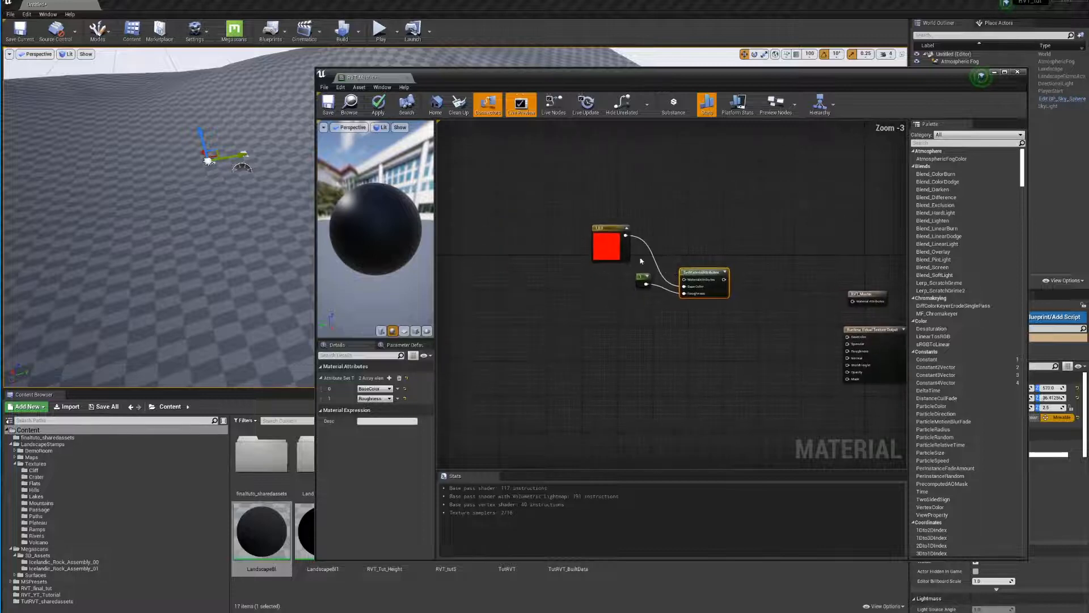
drag(576, 199, 768, 332)
drag(671, 275, 526, 277)
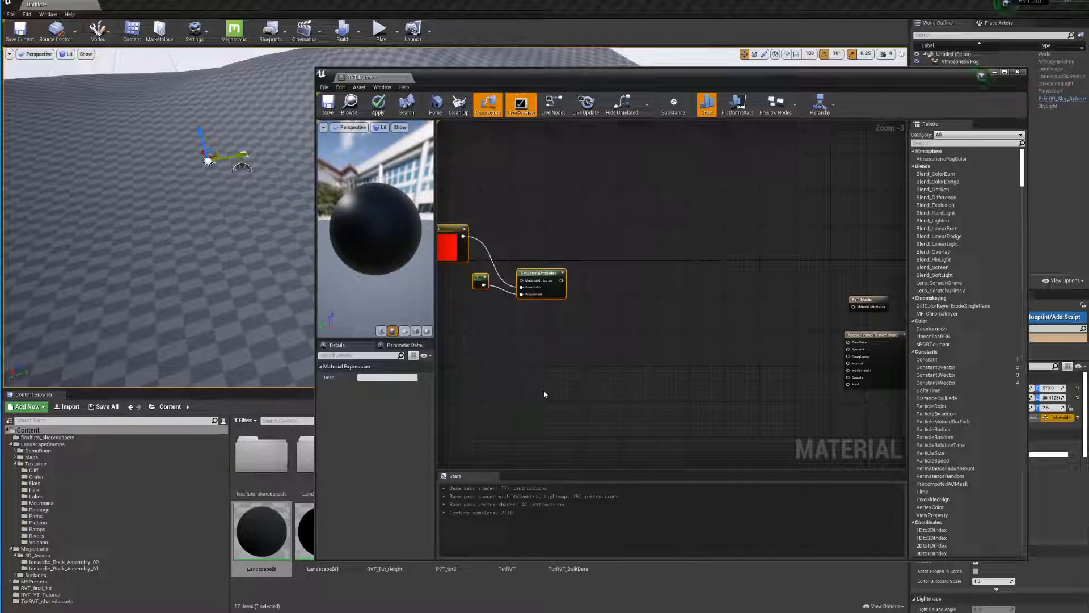
Add a LandscapeLayerBlend node between the SetMaterialAttributes and RVT_Master nodes
right_click(636, 285)
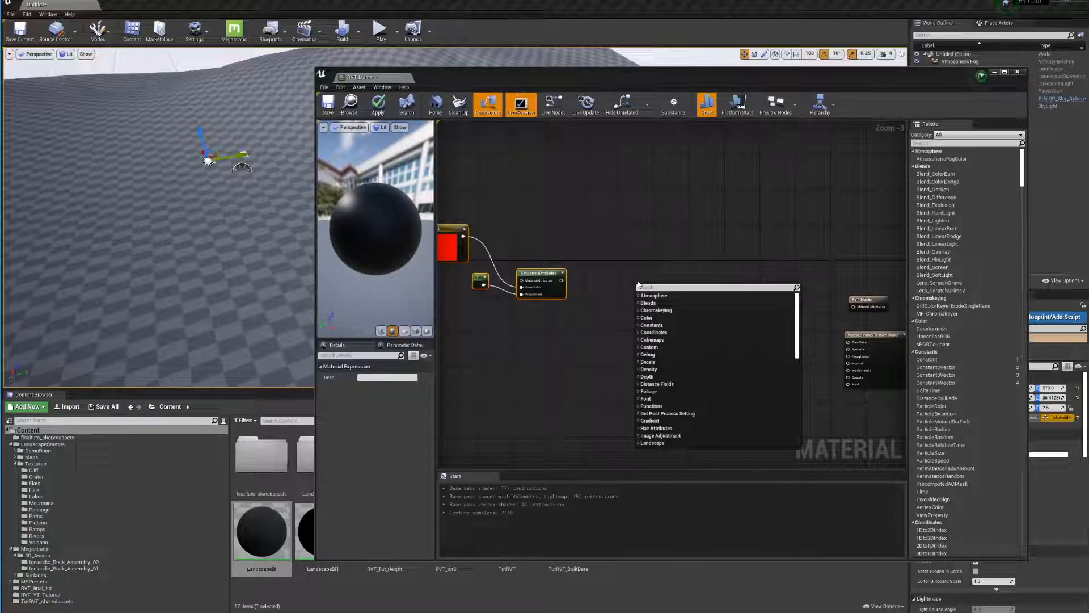
text(land)
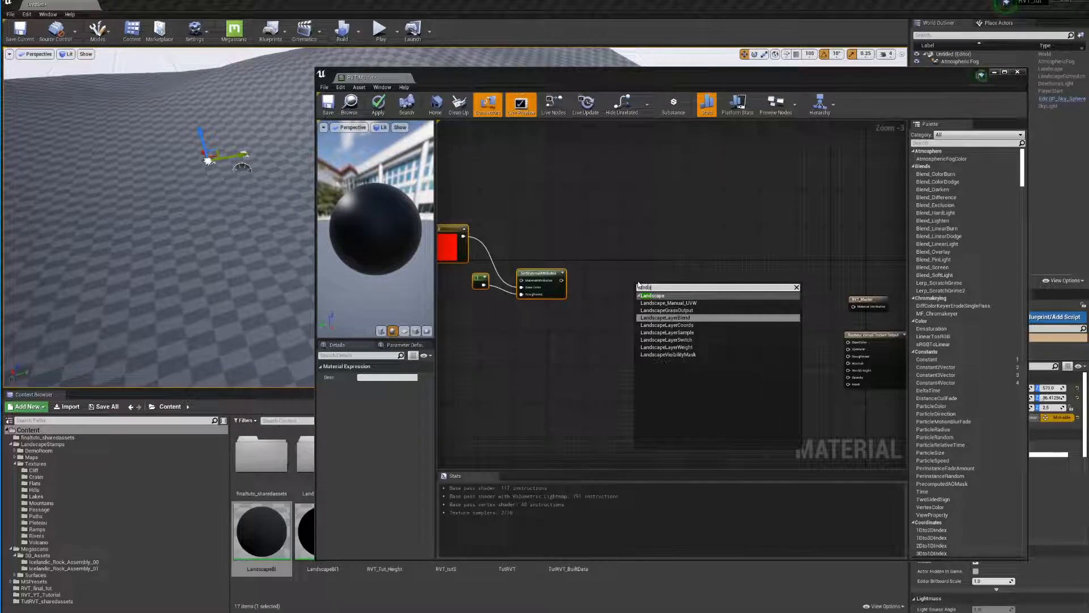
text(s)
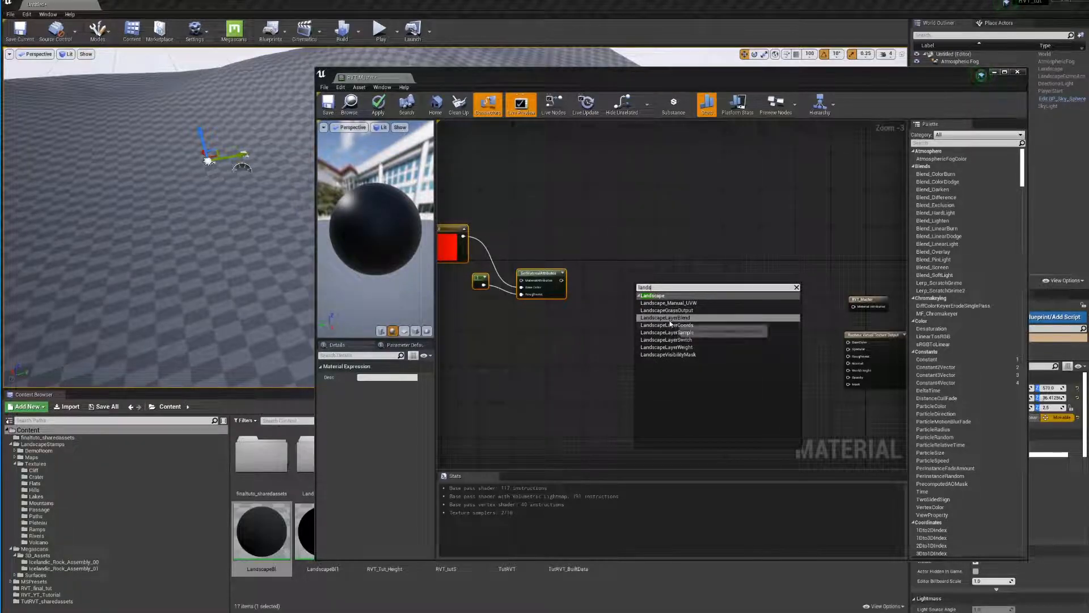
click(669, 318)
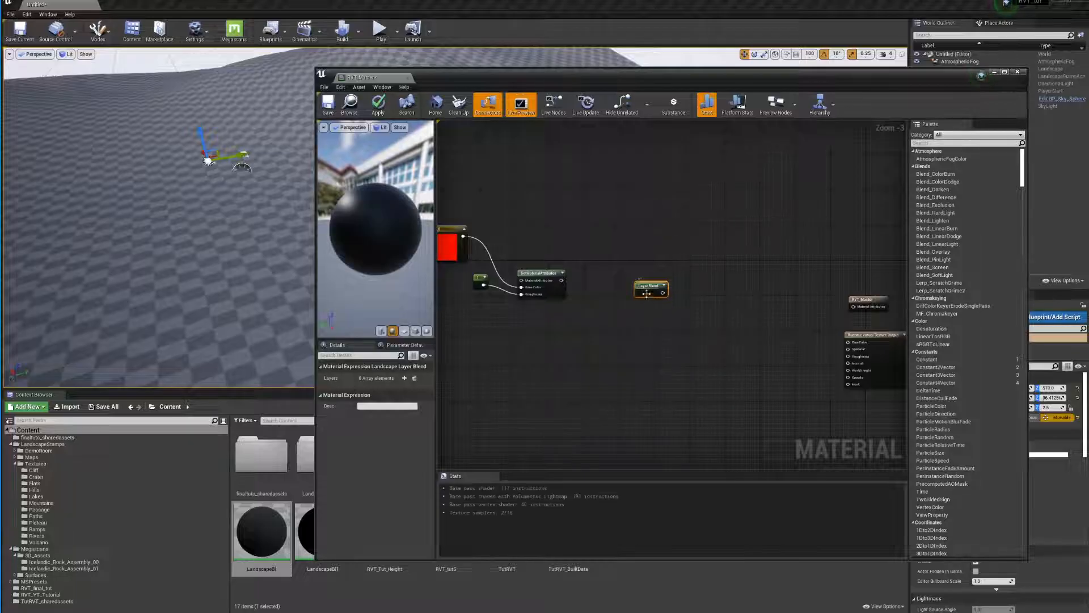
drag(647, 293, 647, 312)
scroll(646, 313, up, 1)
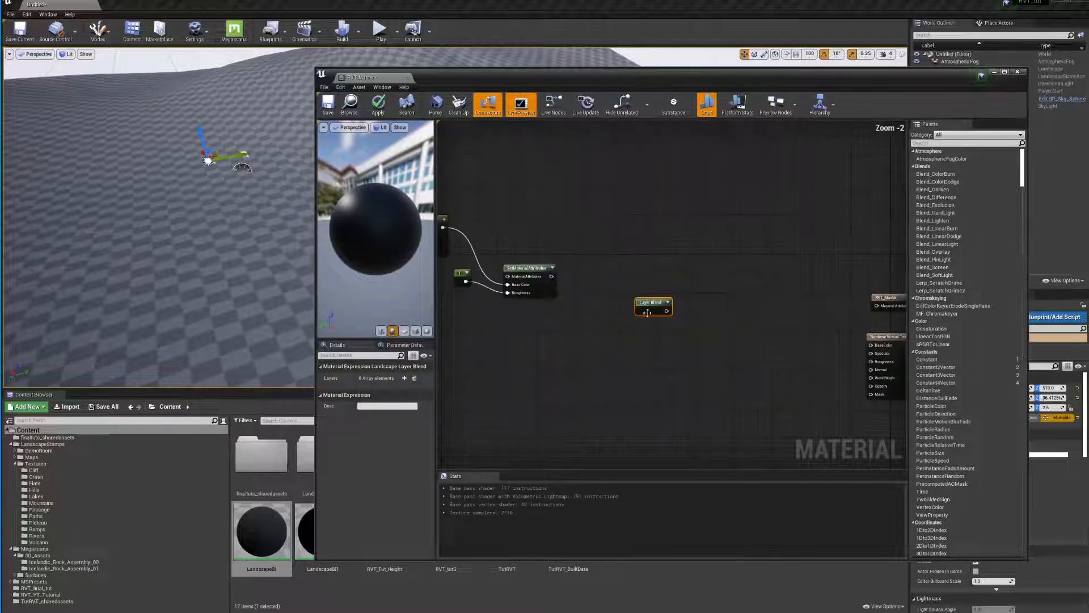
Add two layers to the Layer Blend node and name the first one Red
click(405, 378)
click(405, 378)
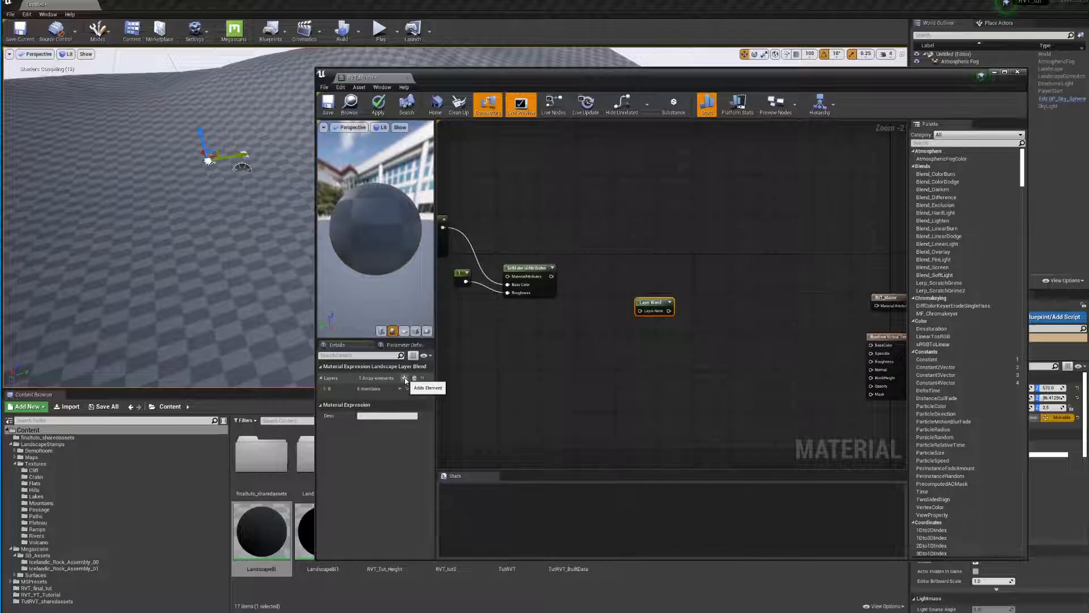
click(325, 389)
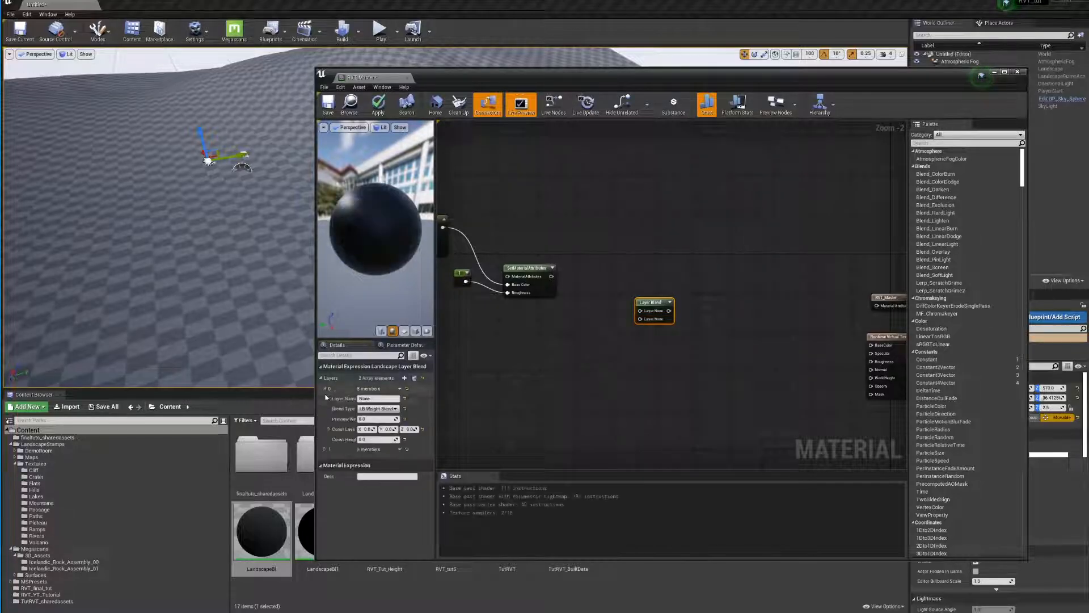
click(379, 398)
text(H)
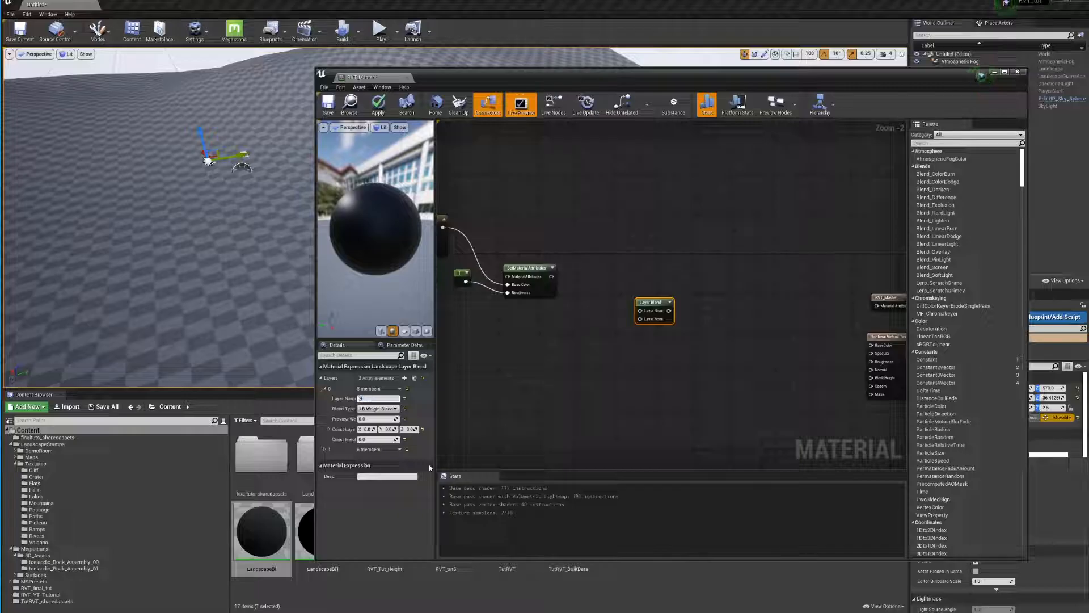
key(Return)
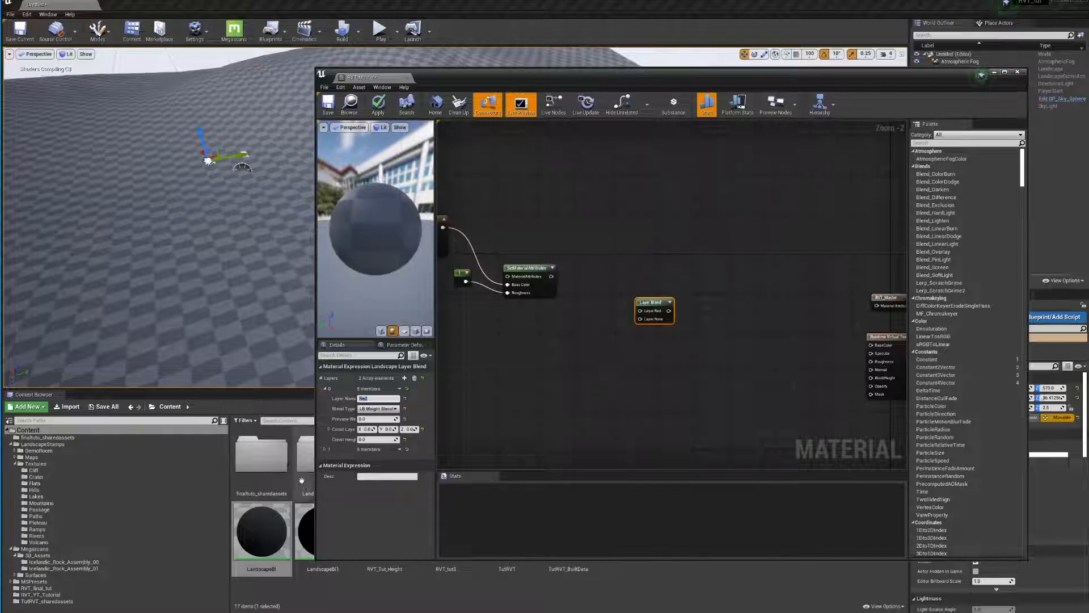
Name the second layer of the Layer Blend node Blue
click(325, 452)
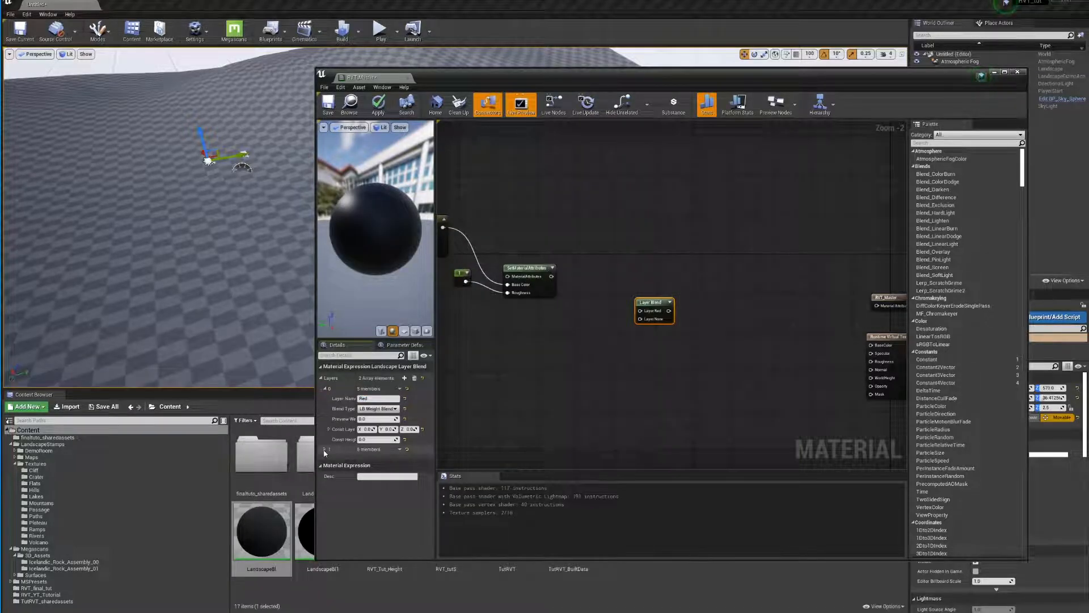
click(324, 449)
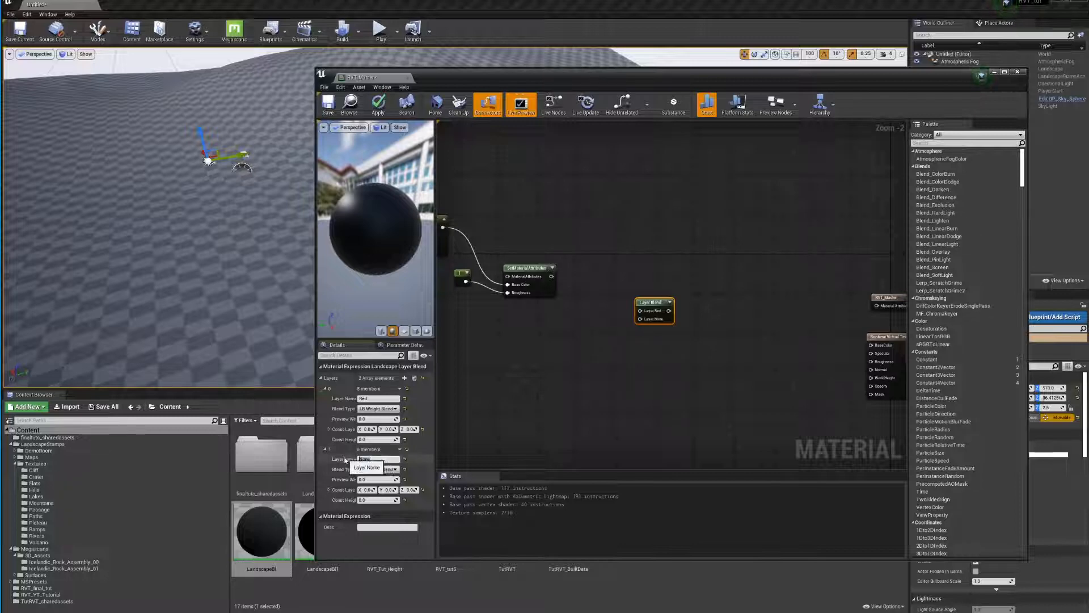
text(G)
text(lue)
key(Return)
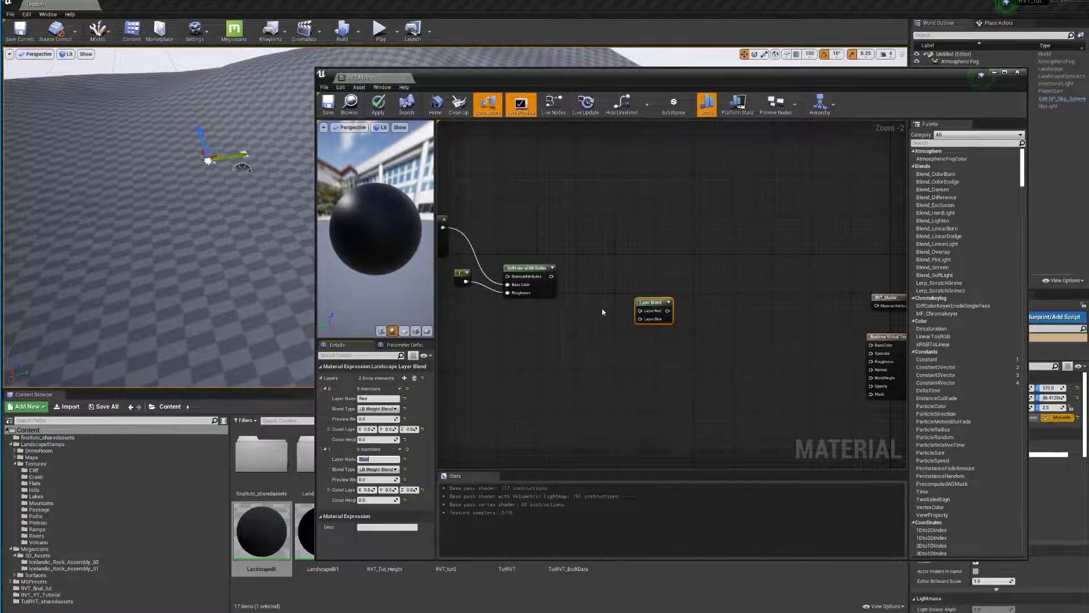
Connect SetMaterialAttributes to the Layer Red input, and place a copy of its three-node group directly below the original
drag(551, 276, 640, 311)
right_drag(559, 324, 582, 297)
drag(476, 193, 653, 335)
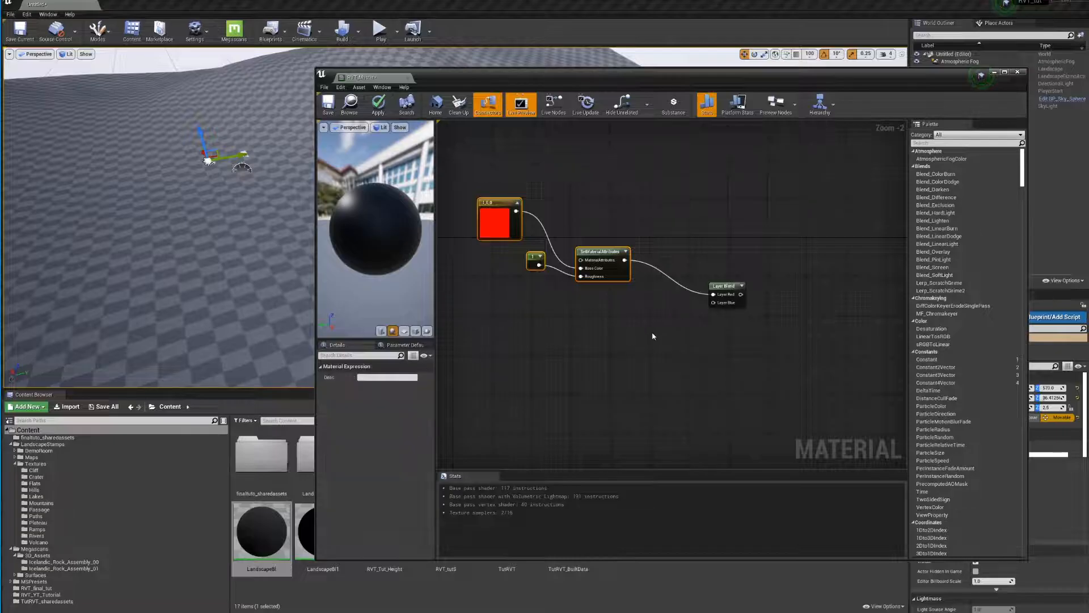
key(ctrl+c)
key(ctrl+v)
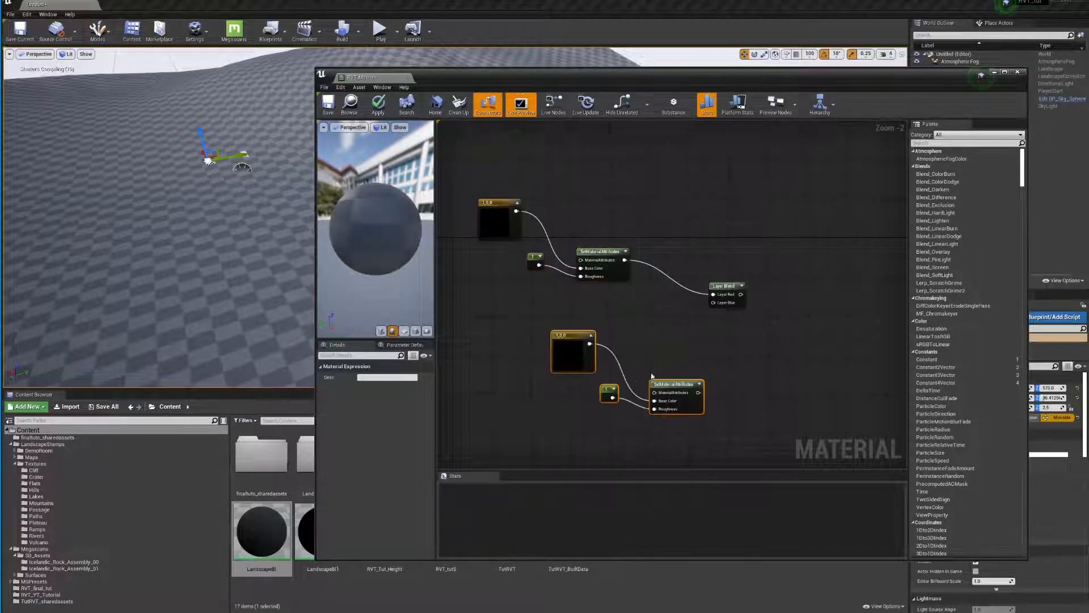
drag(576, 333, 498, 295)
Set the copied colour constant to blue with R 0 and B 1, and connect its SetMaterialAttributes node to Layer Blue
click(499, 295)
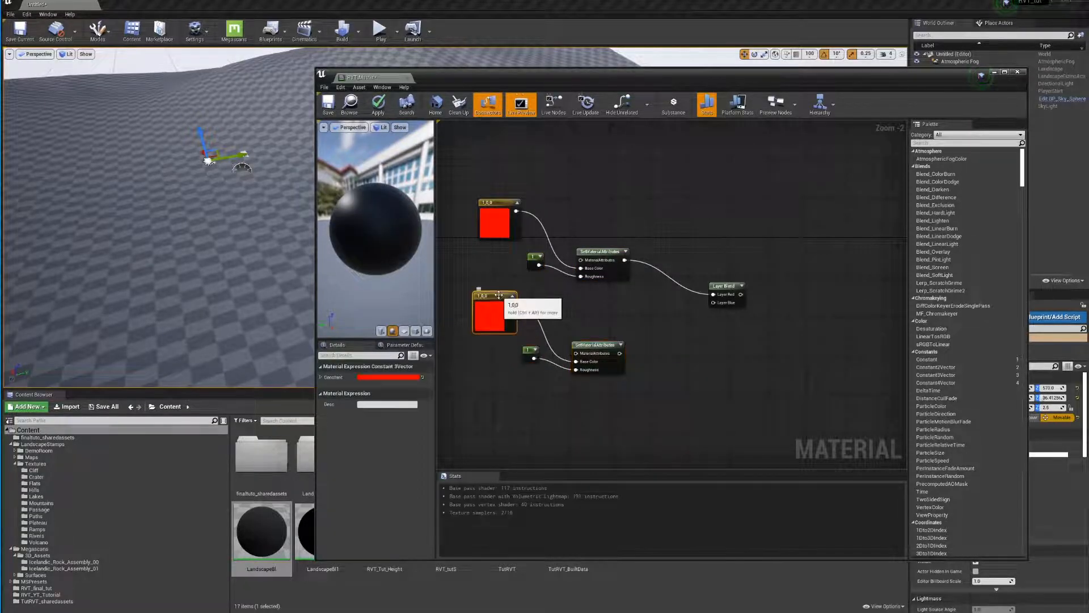
click(413, 378)
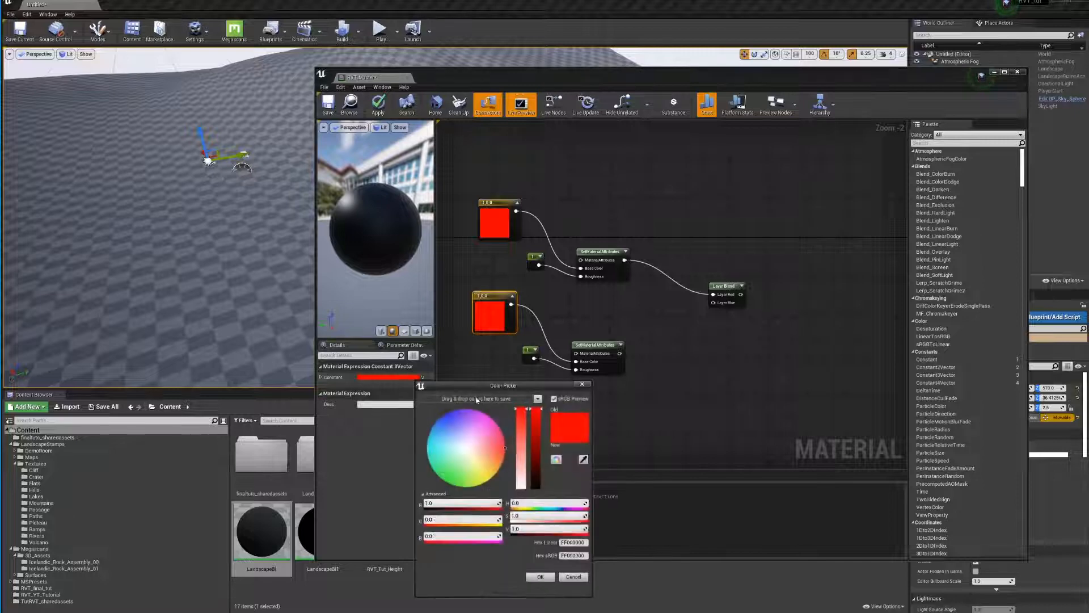
click(463, 503)
text(0)
key(Return)
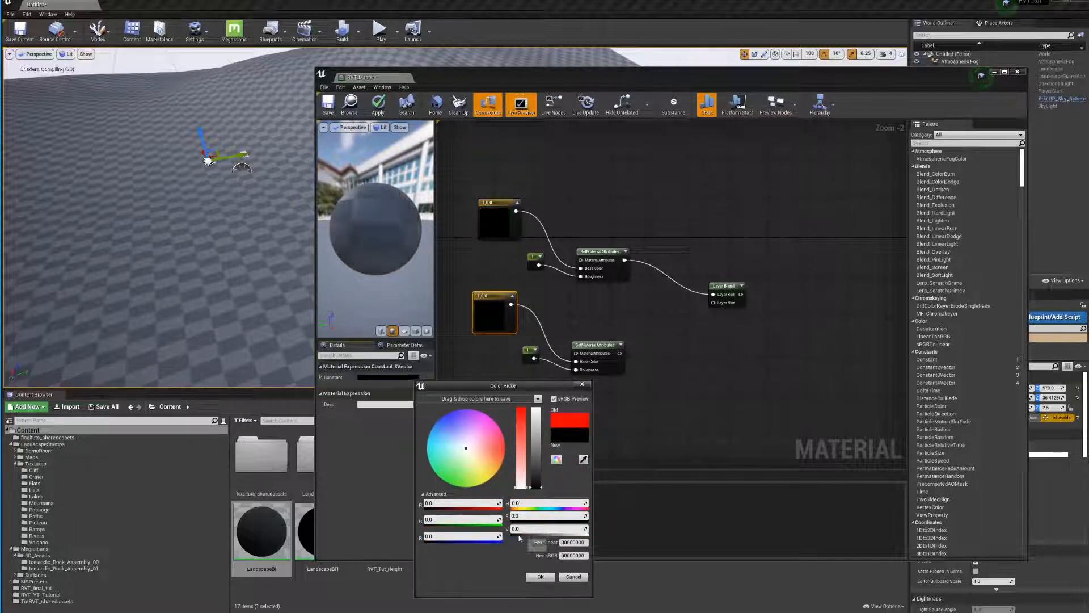
click(482, 536)
text(1)
key(Return)
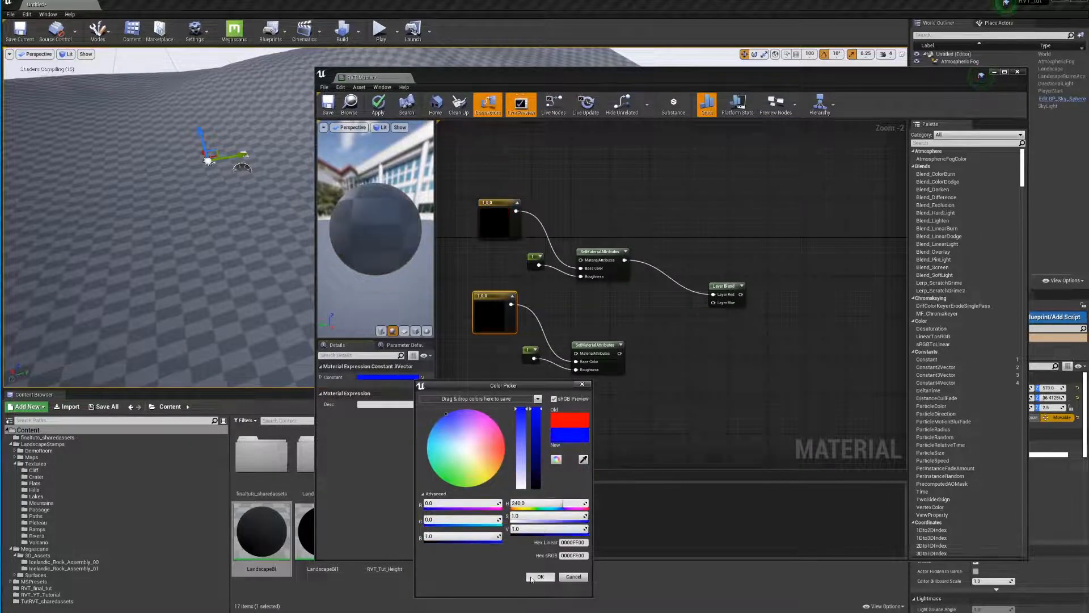
click(539, 577)
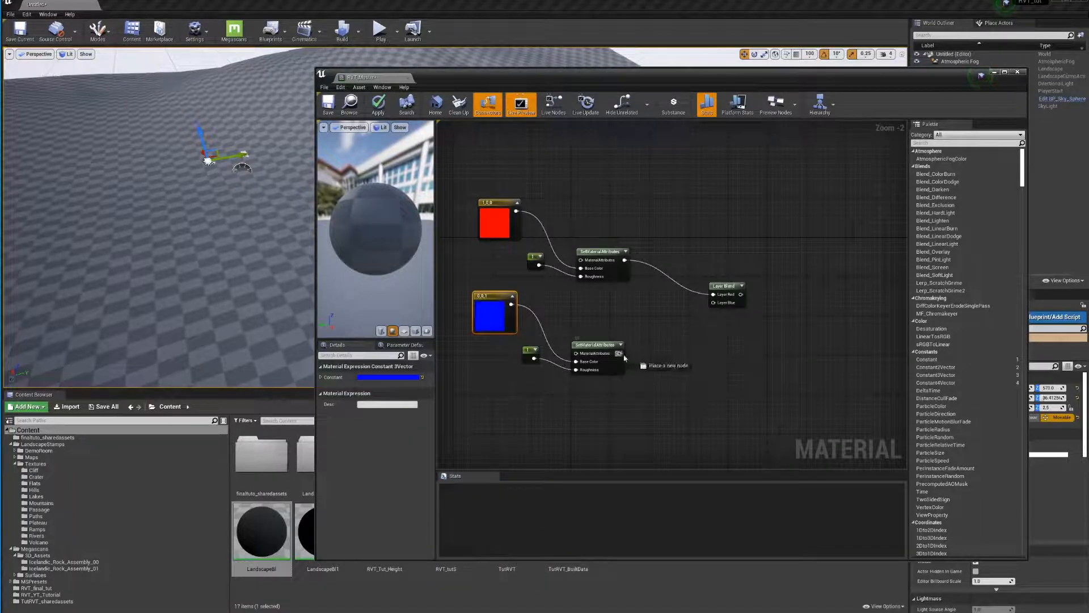
drag(619, 353, 713, 303)
Add a GetMaterialAttributes node fed by the Layer Blend output
right_drag(782, 309, 613, 311)
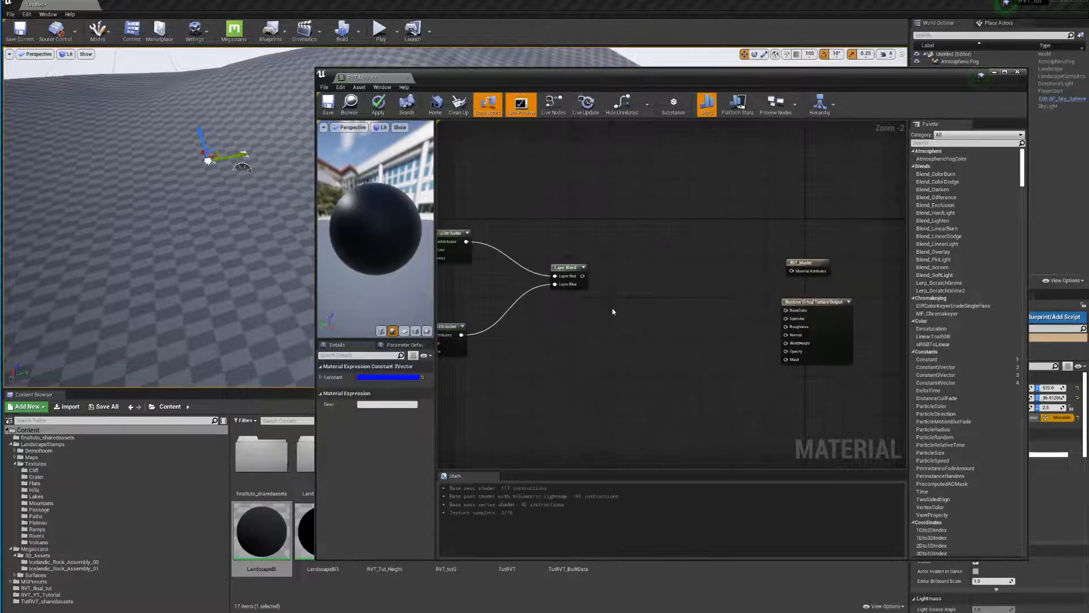
click(603, 292)
drag(582, 276, 620, 278)
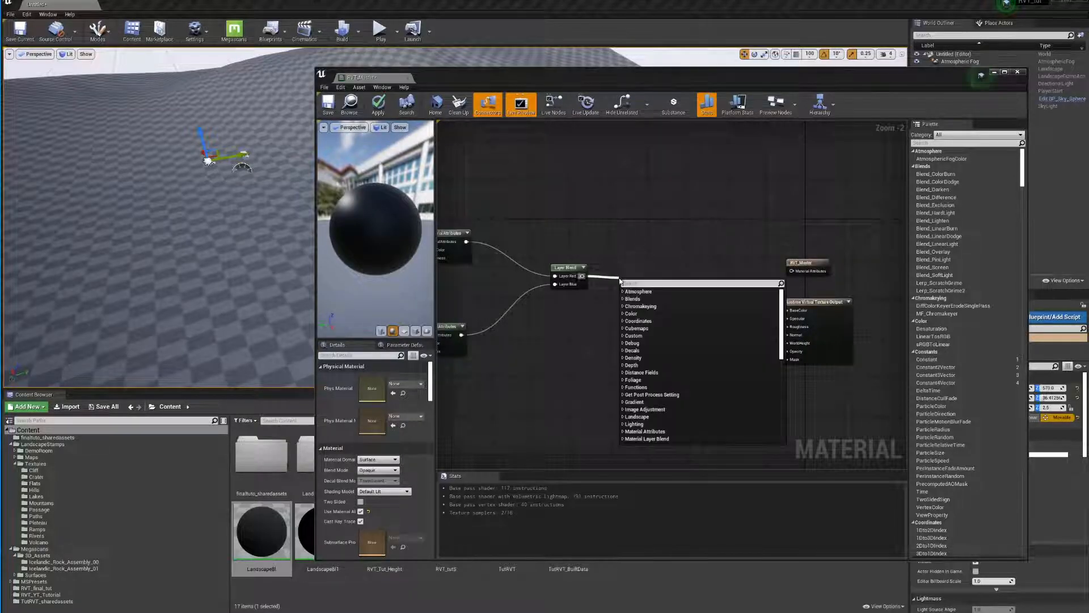
text(get)
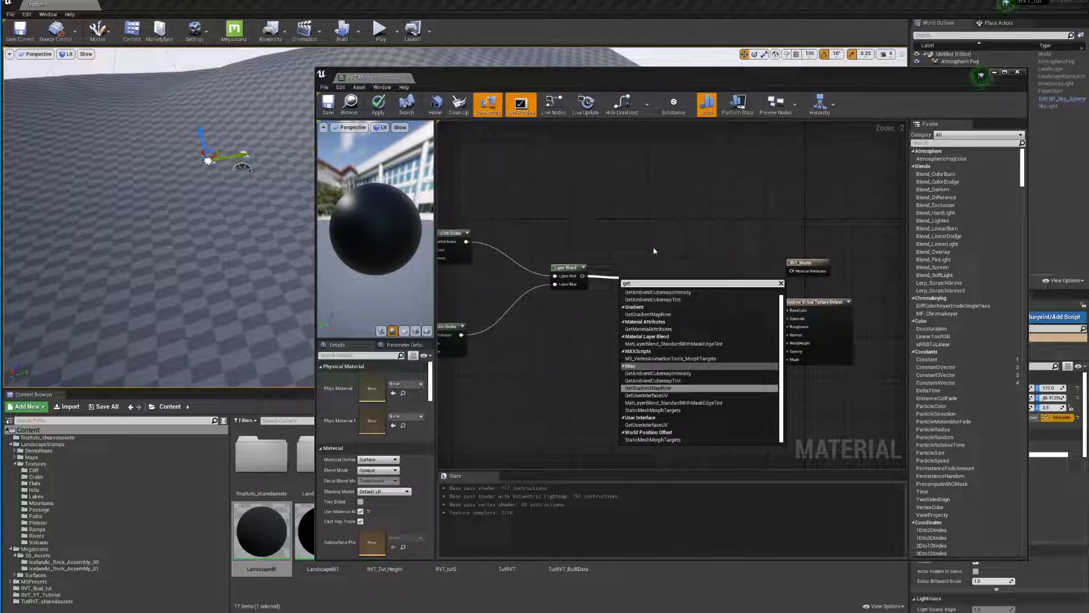
text(ma)
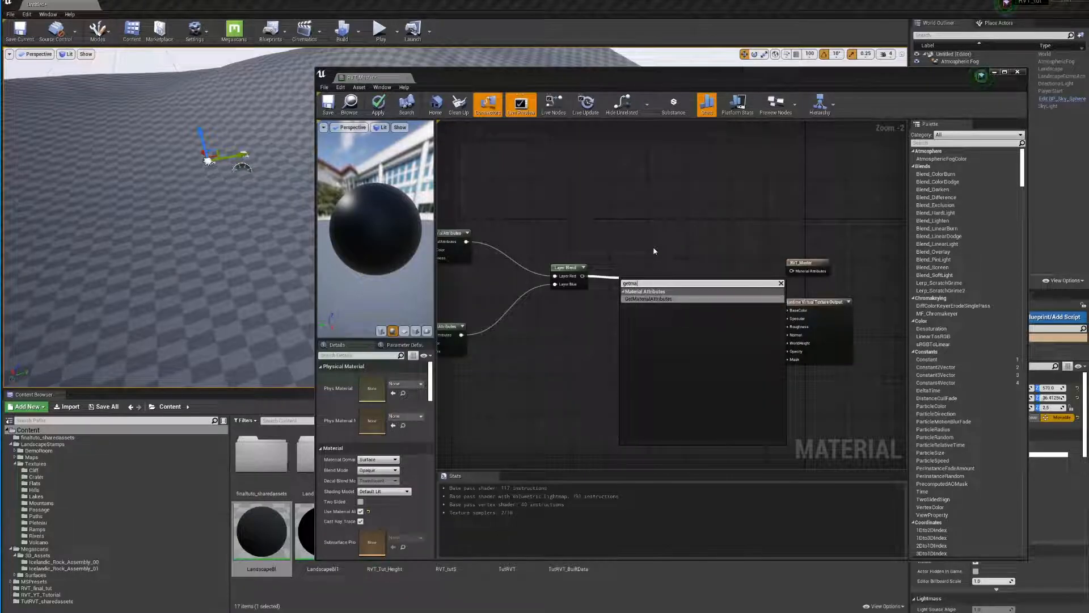
click(648, 299)
Move the lower SetMaterialAttributes node close beneath the upper one and align GetMaterialAttributes level with Layer Blend
right_drag(572, 269, 631, 272)
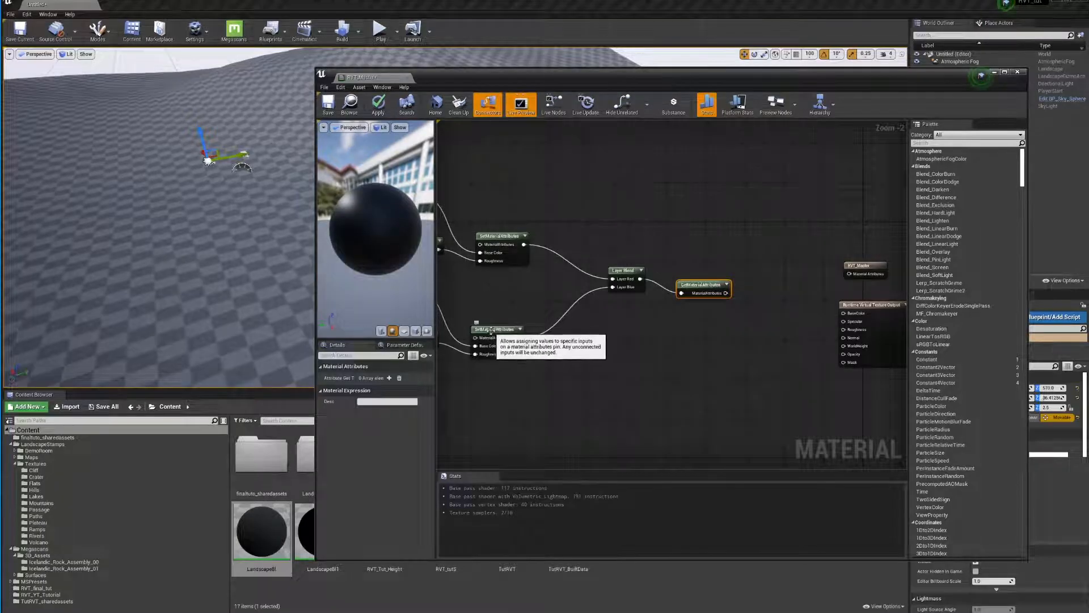
drag(491, 335, 494, 293)
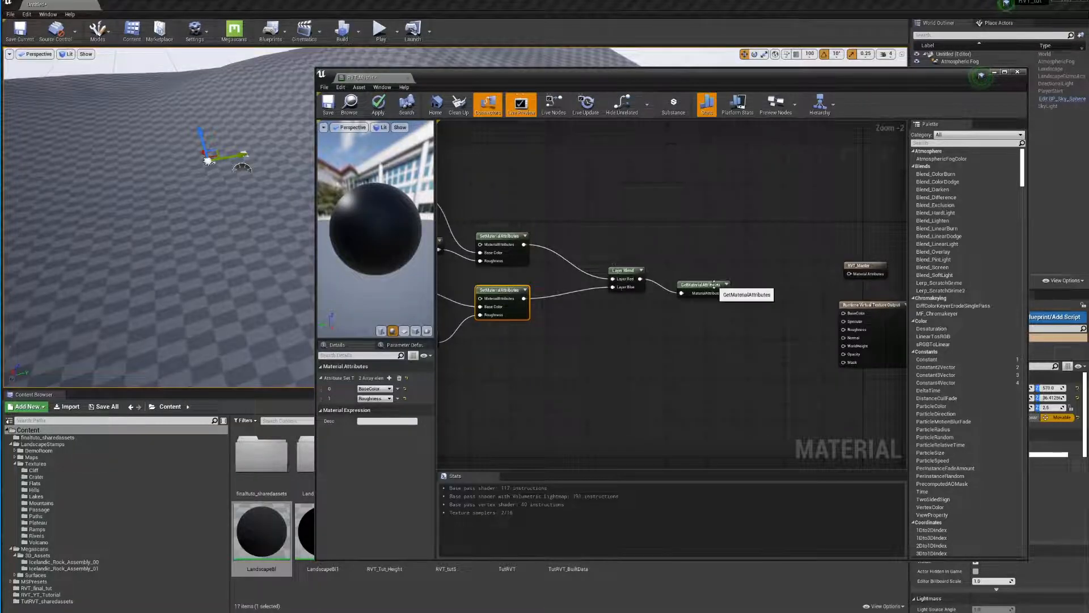
click(700, 288)
drag(700, 288, 703, 275)
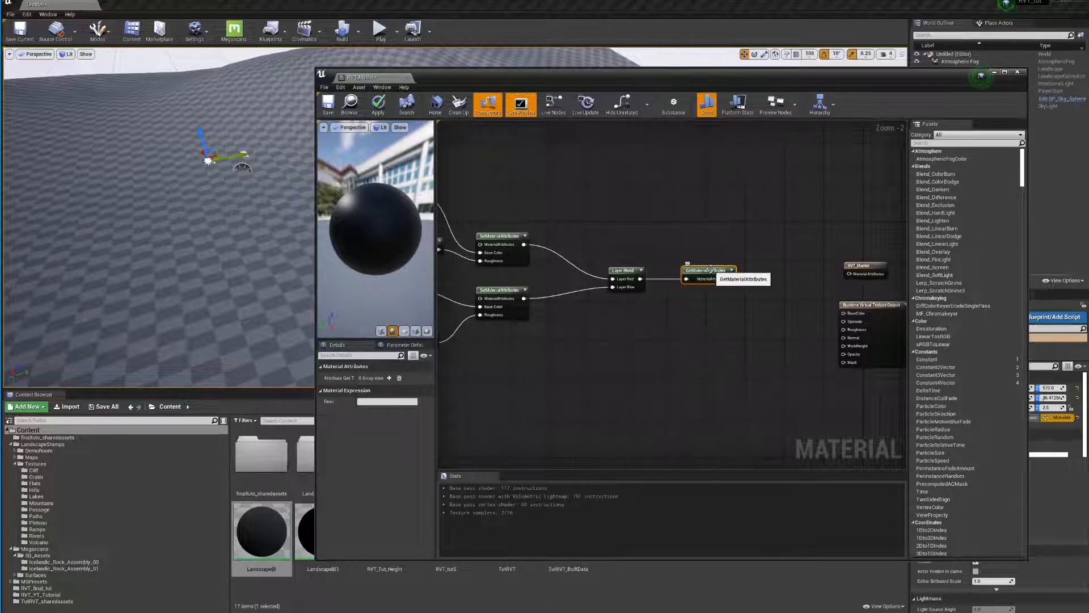
Add BaseColor and Roughness to GetMaterialAttributes, wiring both into the matching Runtime Virtual Texture Output inputs and MaterialAttributes into RVT_Master
click(389, 378)
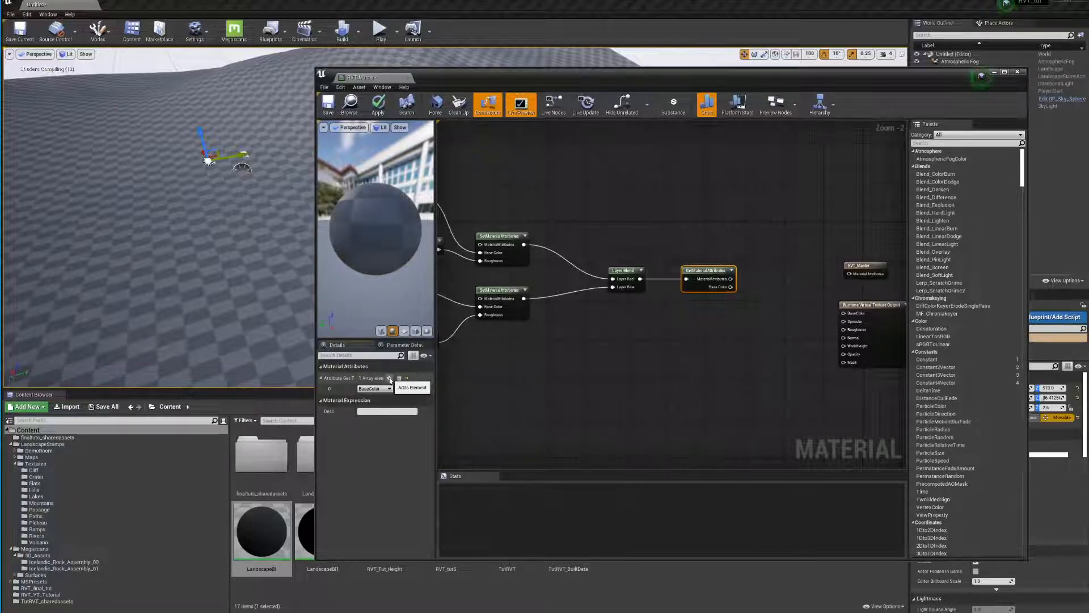
click(389, 378)
click(384, 399)
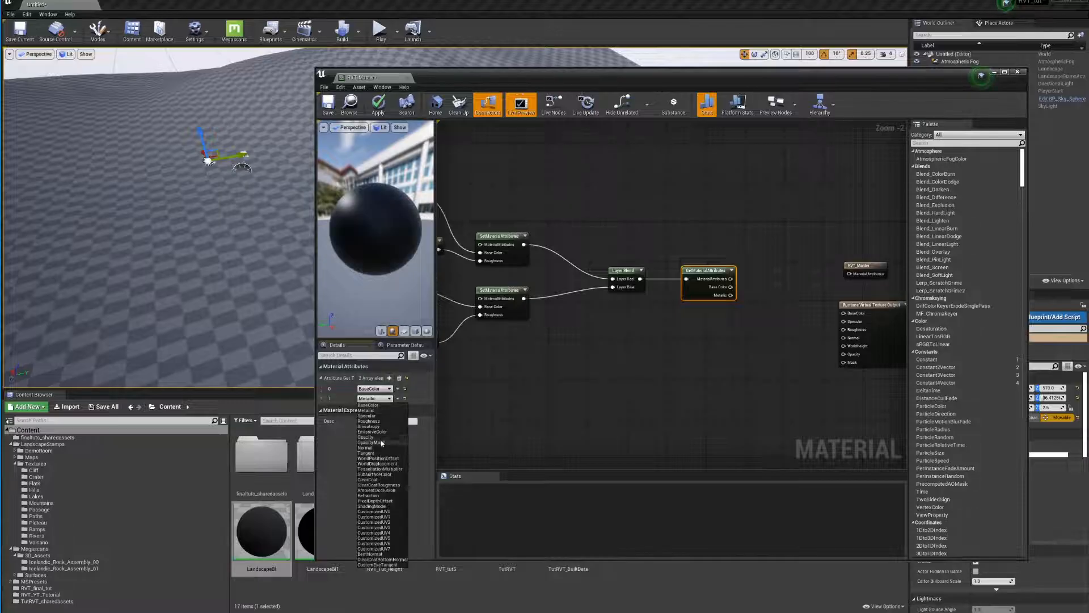
click(368, 421)
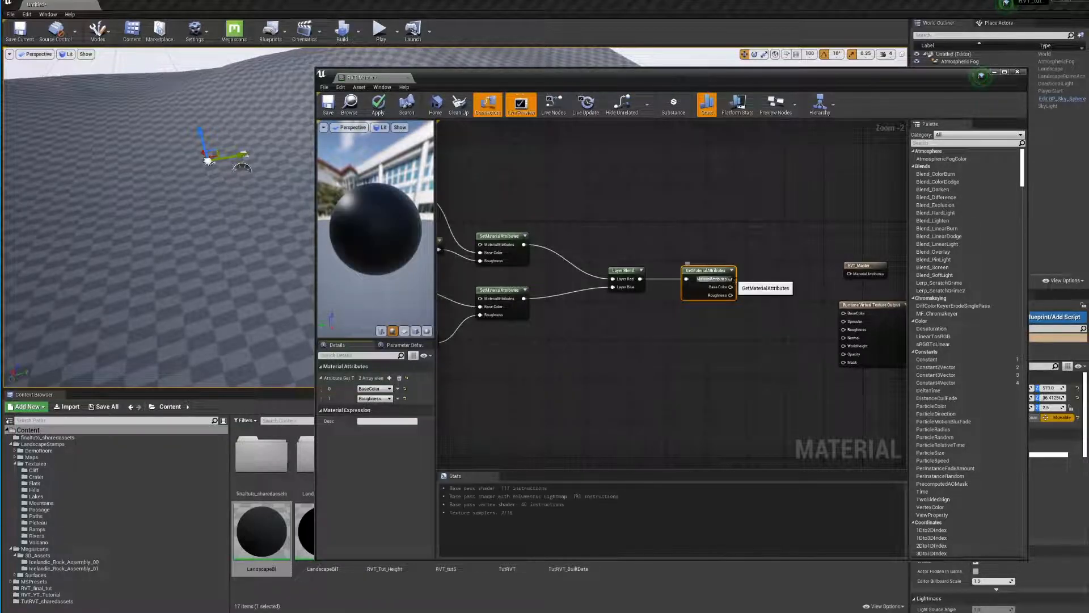
drag(731, 279, 849, 274)
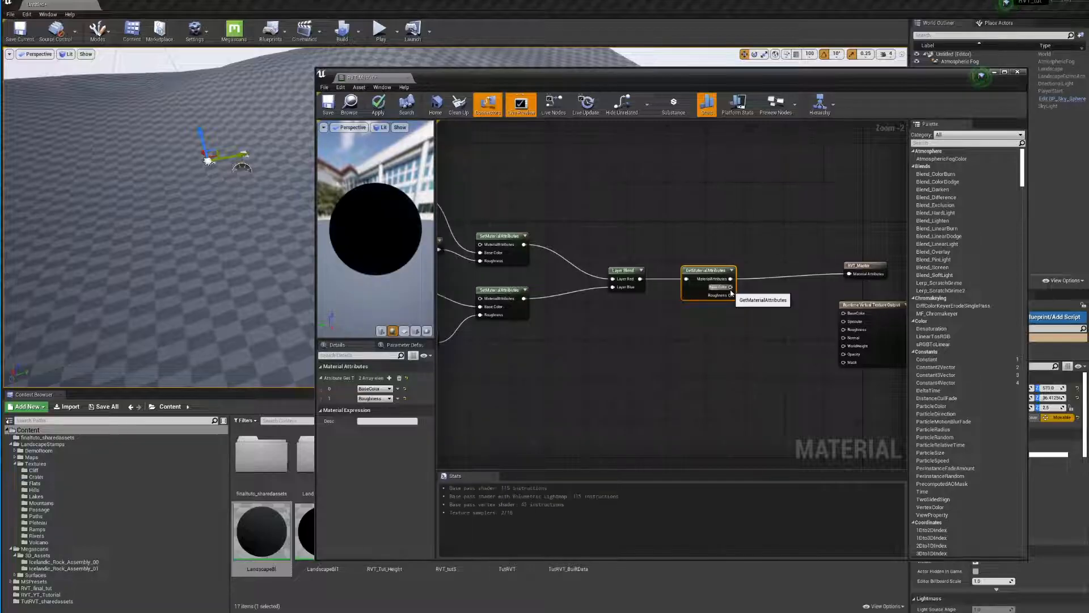
drag(731, 287, 845, 330)
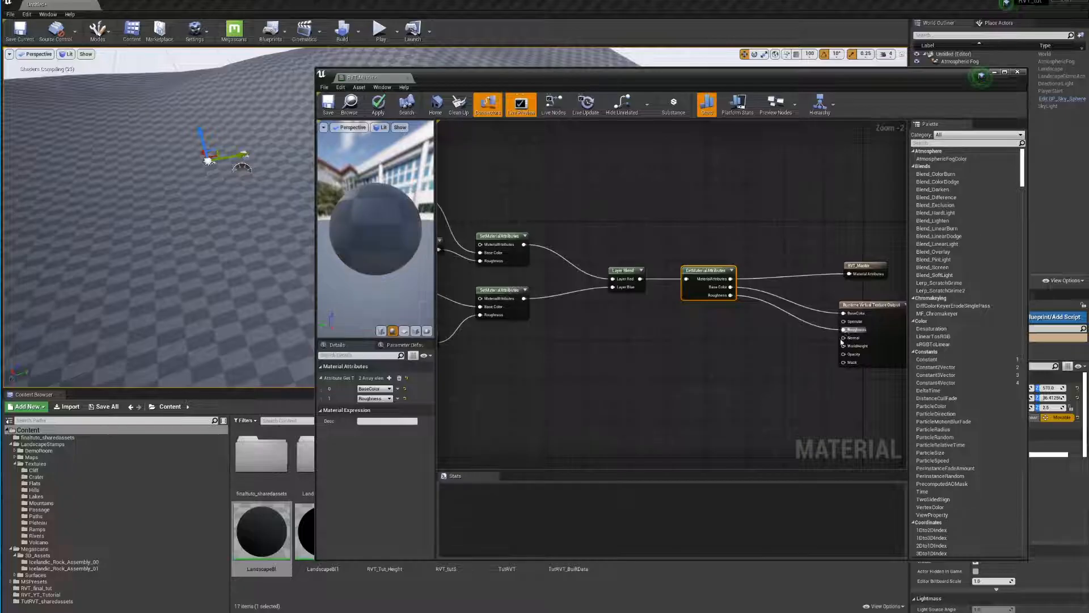
Add a WorldPosition node in the empty area below GetMaterialAttributes
right_drag(665, 388, 660, 327)
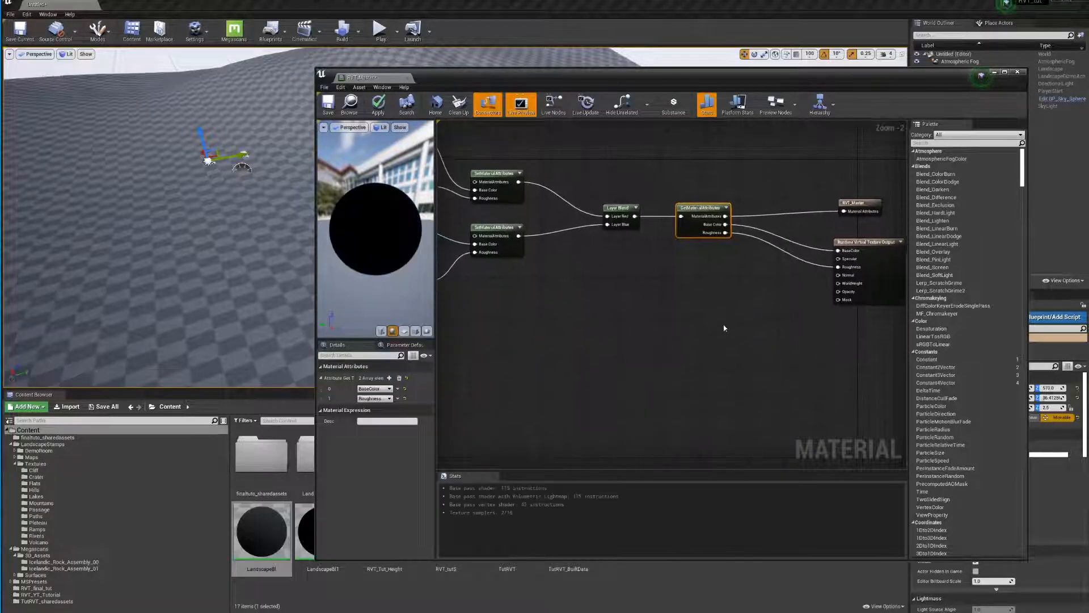
scroll(703, 304, down, 2)
scroll(774, 296, up, 1)
scroll(775, 295, up, 2)
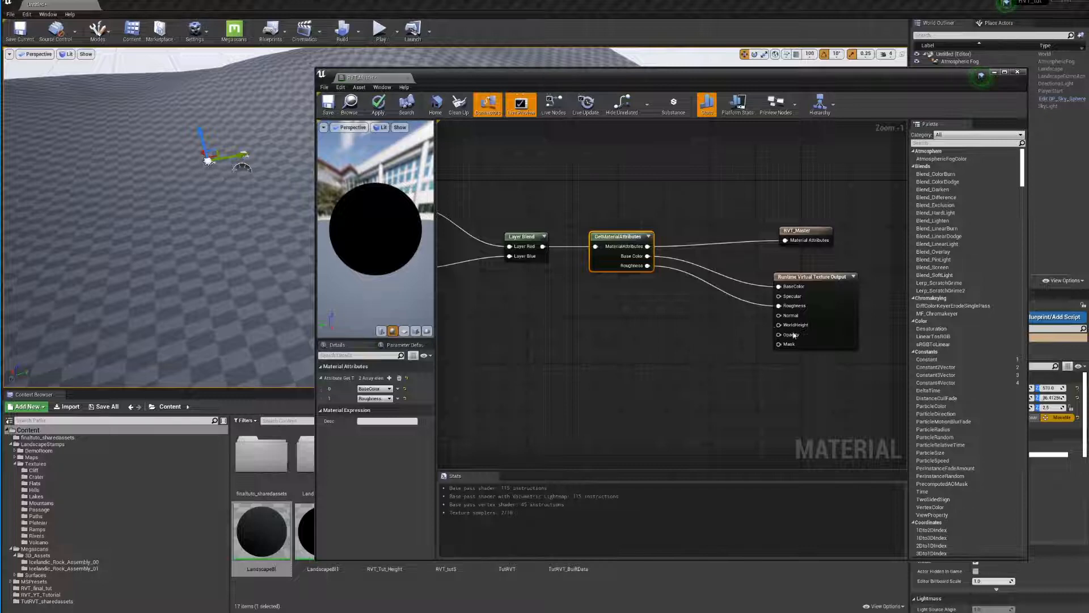
right_drag(641, 365, 679, 367)
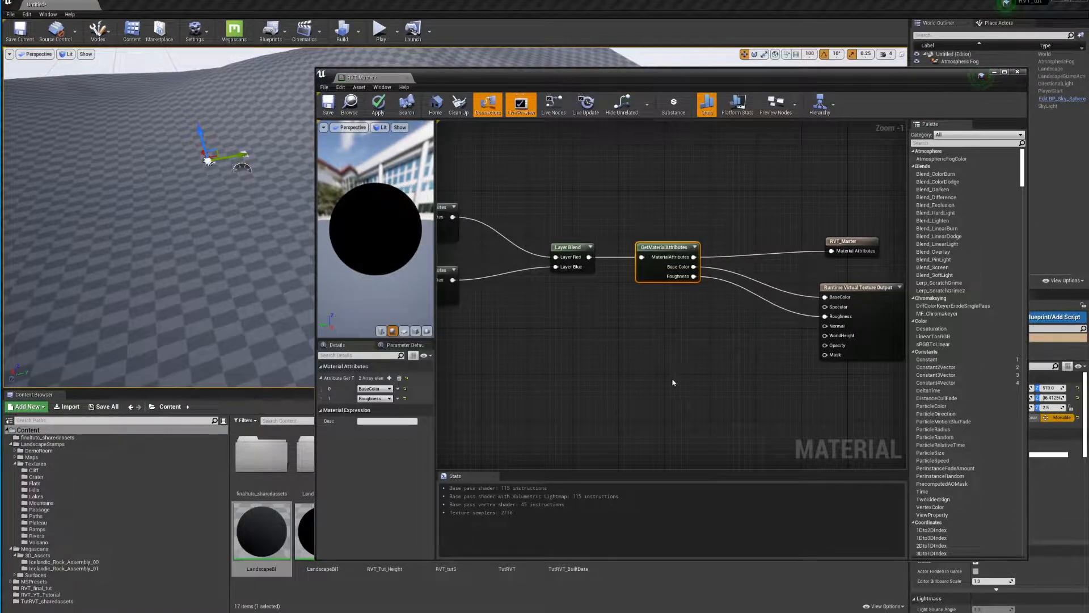
click(654, 366)
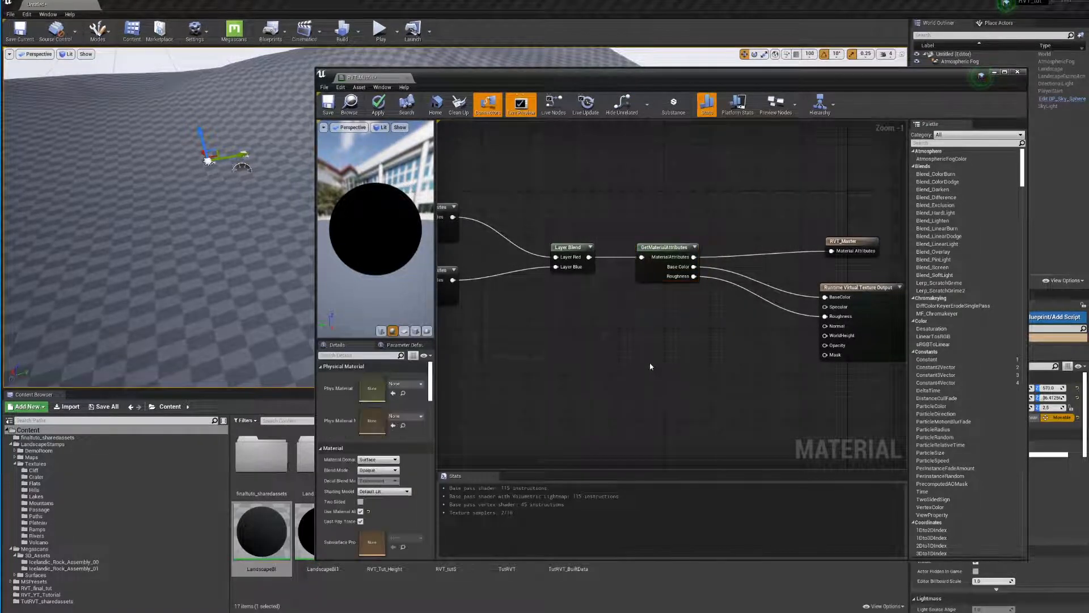
right_click(638, 364)
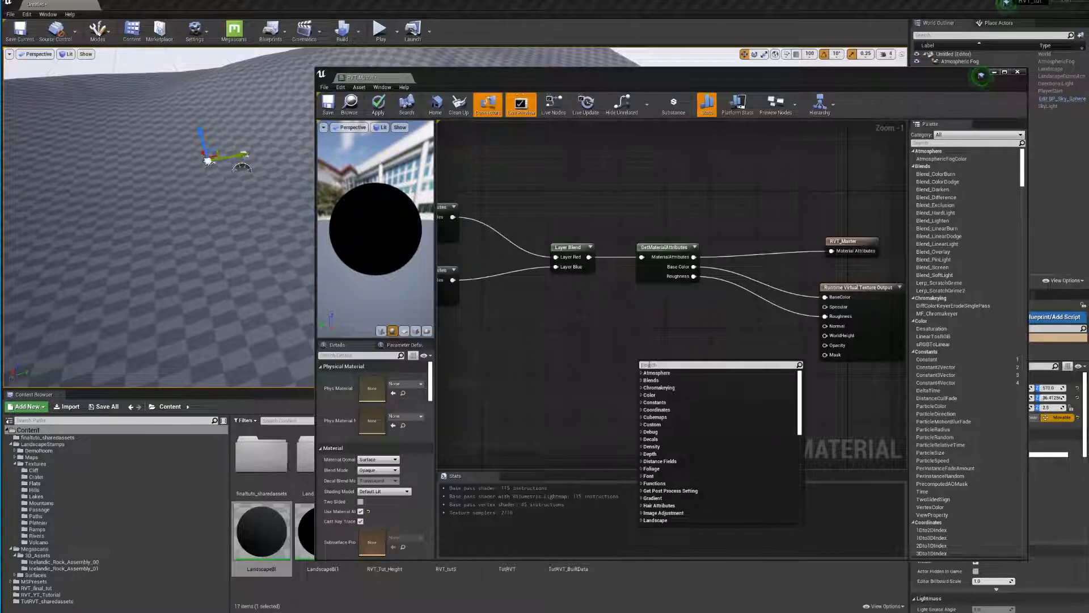
text(world)
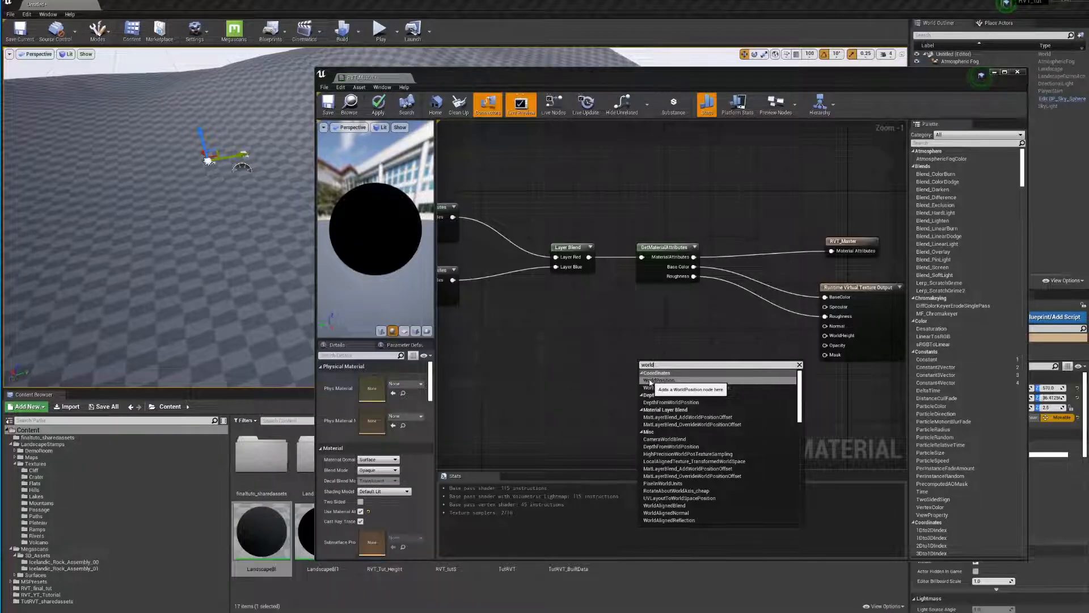
click(651, 380)
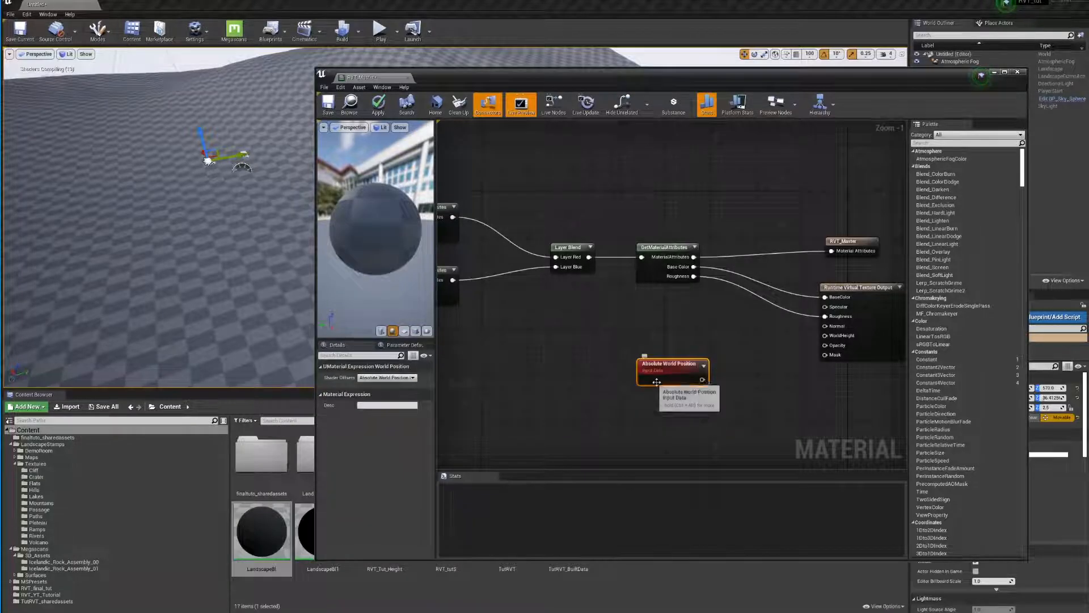
Route Absolute World Position through a ComponentMask with only B enabled into WorldHeight of the Runtime Virtual Texture Output
drag(666, 374, 710, 359)
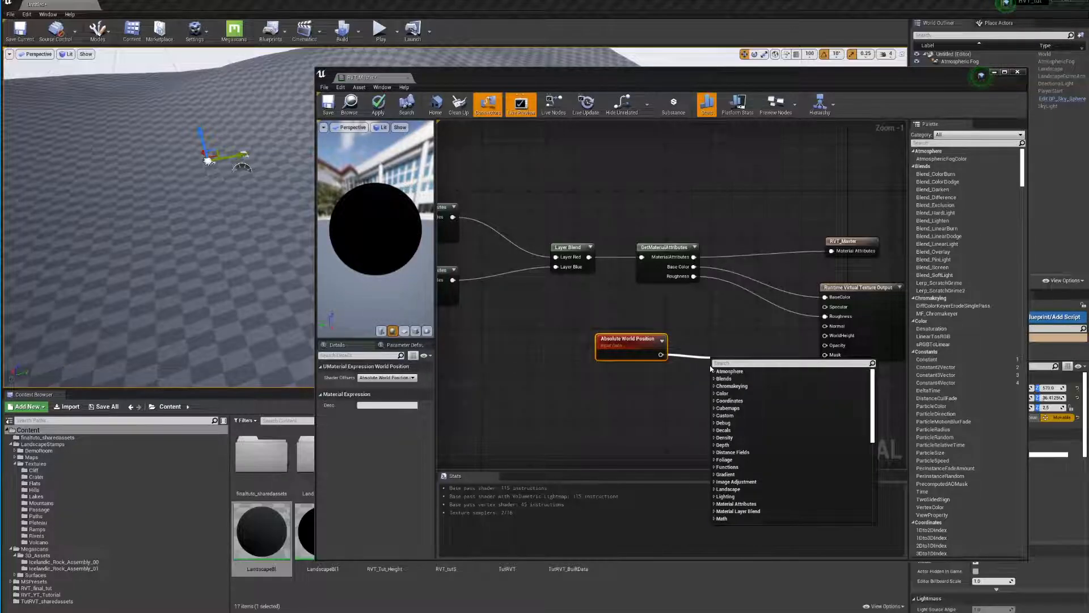
text(mask)
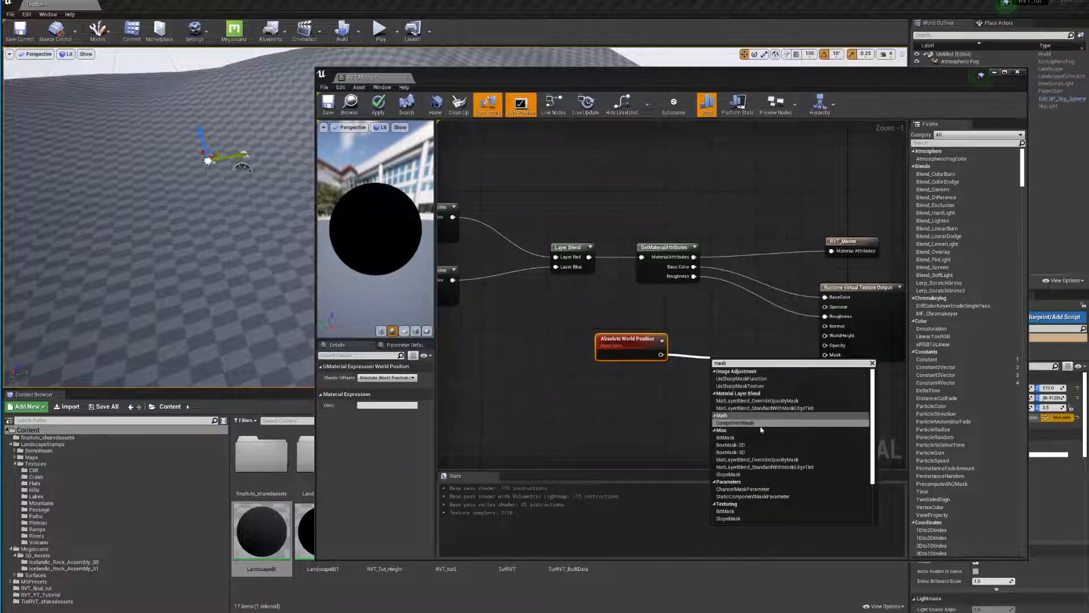
click(734, 423)
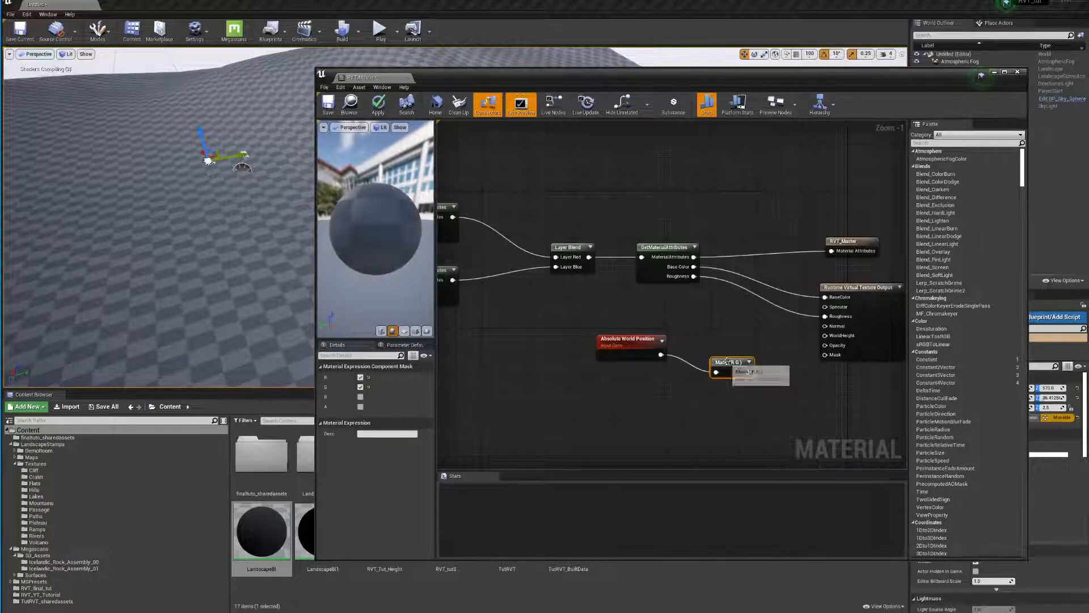
click(360, 387)
click(361, 378)
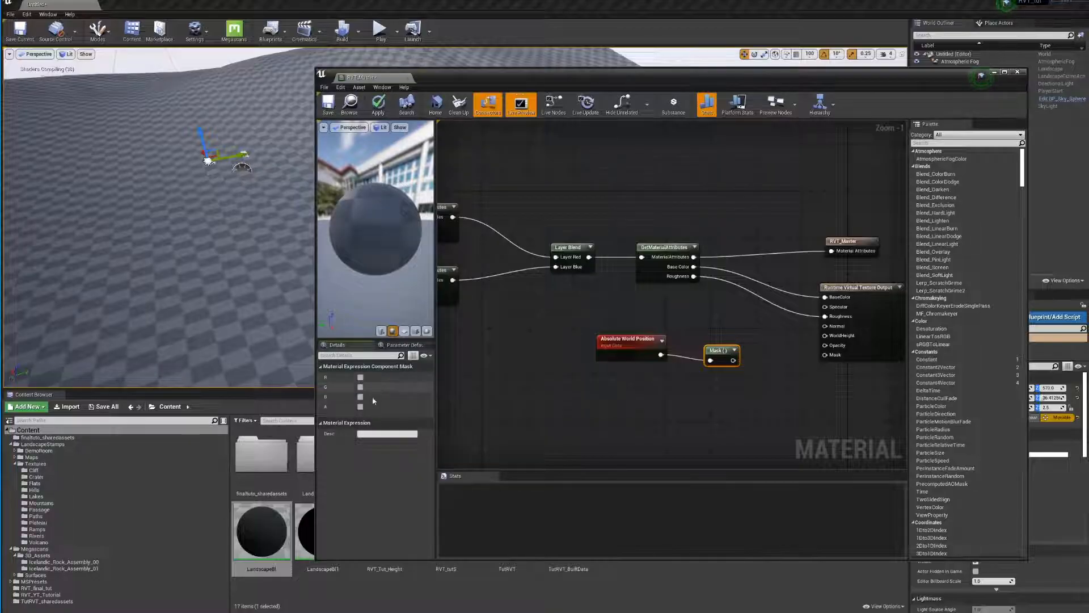
click(360, 396)
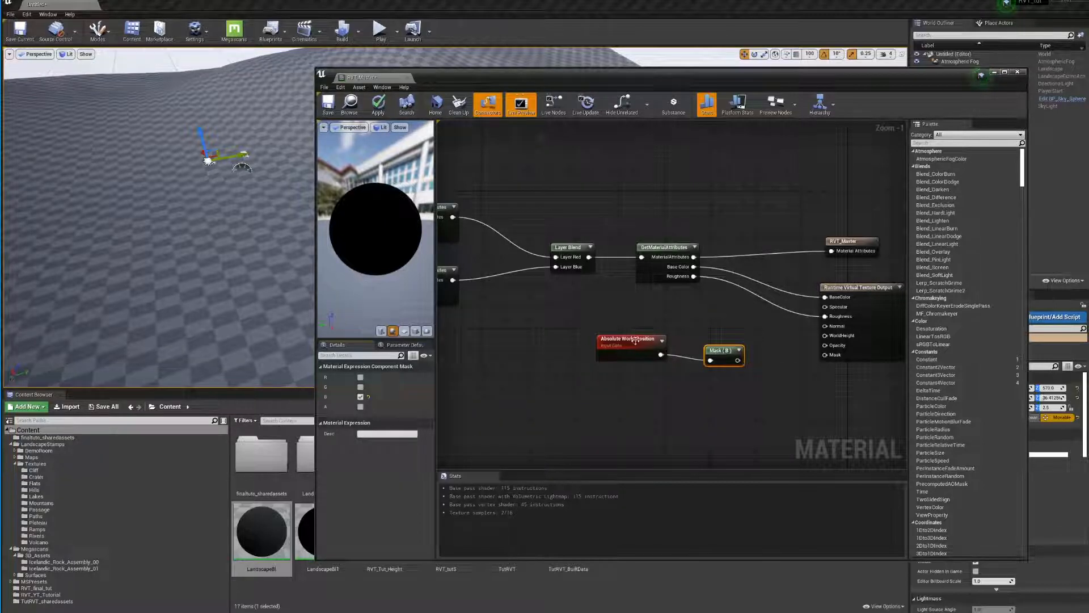
drag(636, 345, 628, 351)
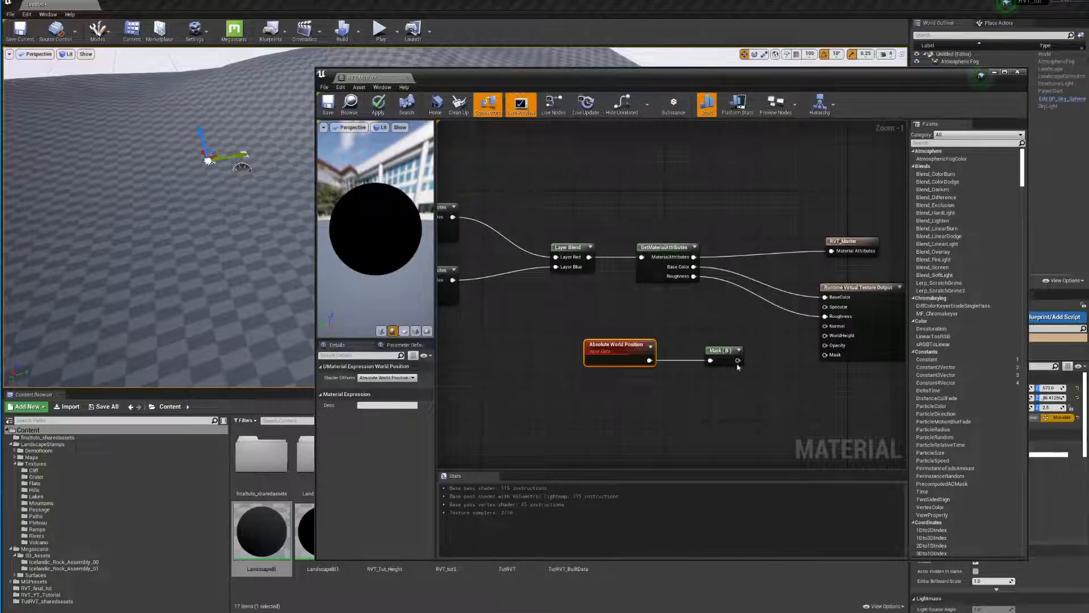
drag(737, 360, 825, 336)
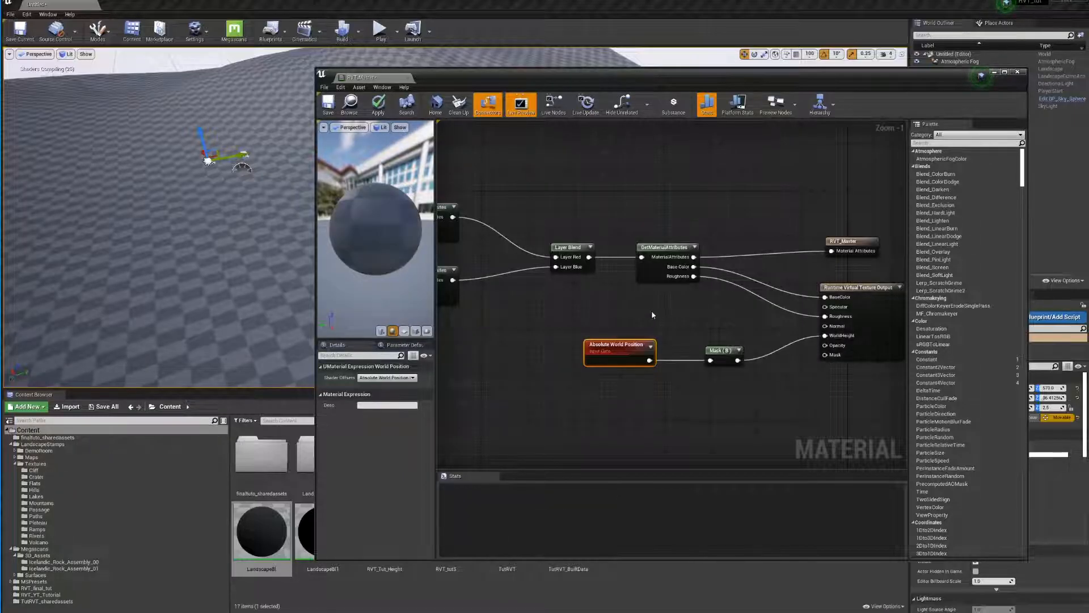
Apply the material changes and assign RVT_Master as the Landscape actor's Landscape Material
scroll(652, 315, down, 6)
scroll(651, 315, up, 3)
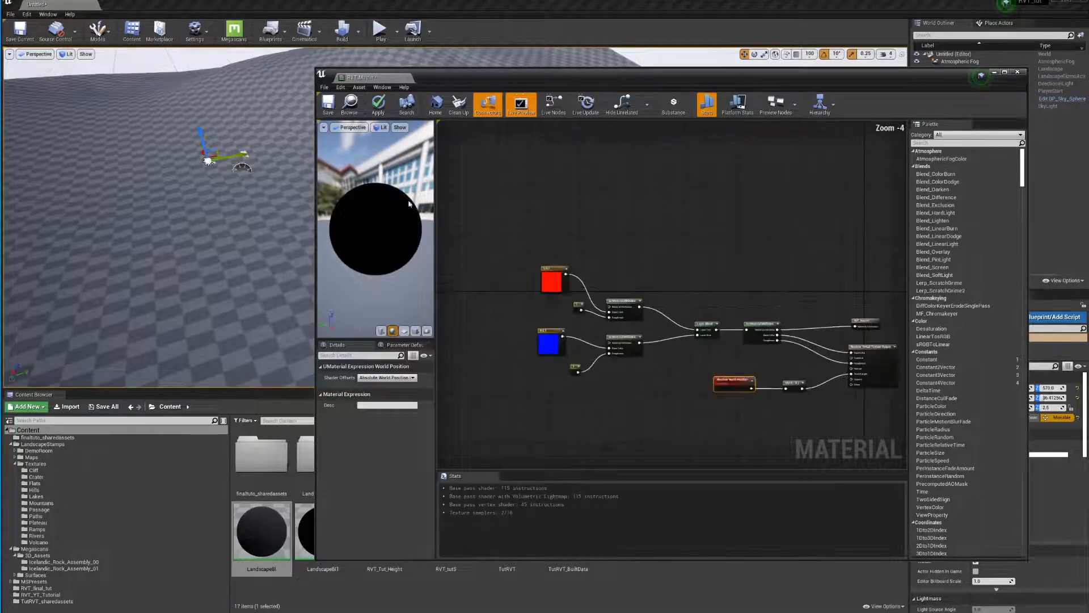
click(381, 103)
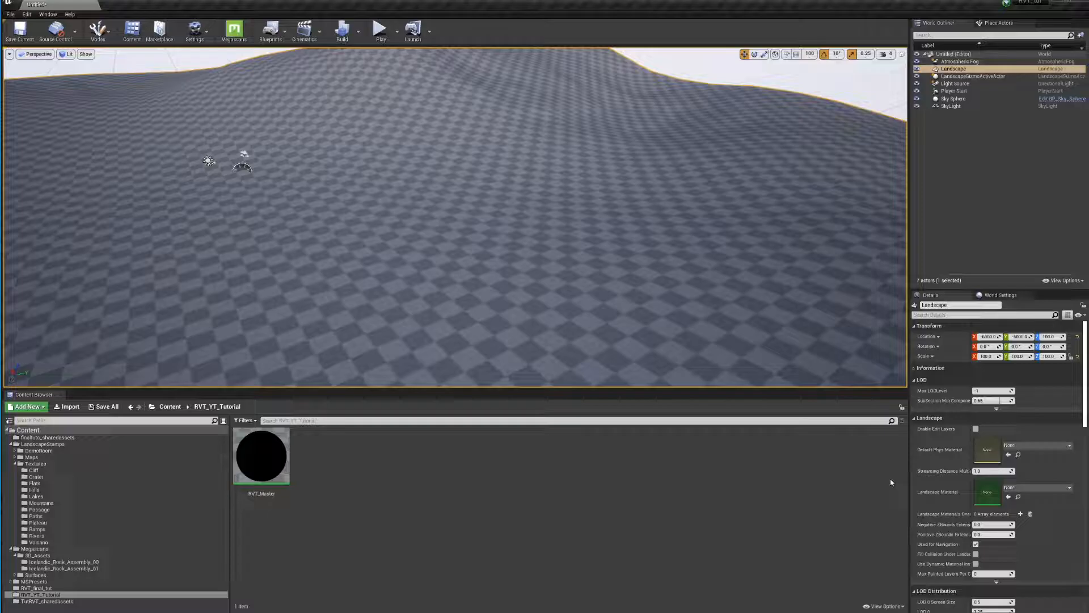
scroll(967, 448, down, 1)
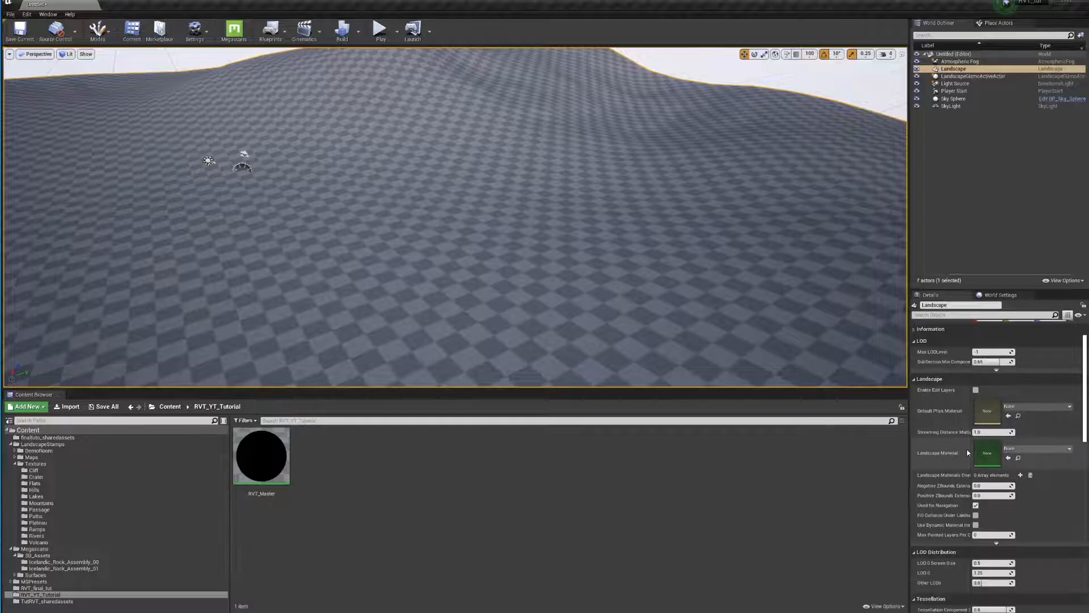
drag(261, 457, 987, 479)
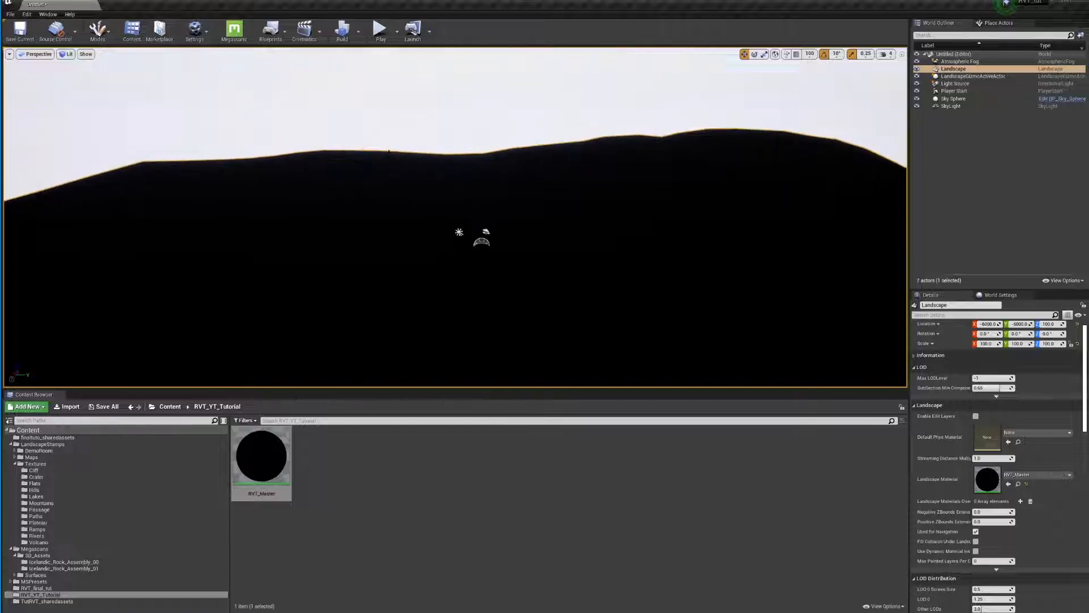
Switch to Landscape painting and create a weight-blended layer info for the Red target layer
click(99, 31)
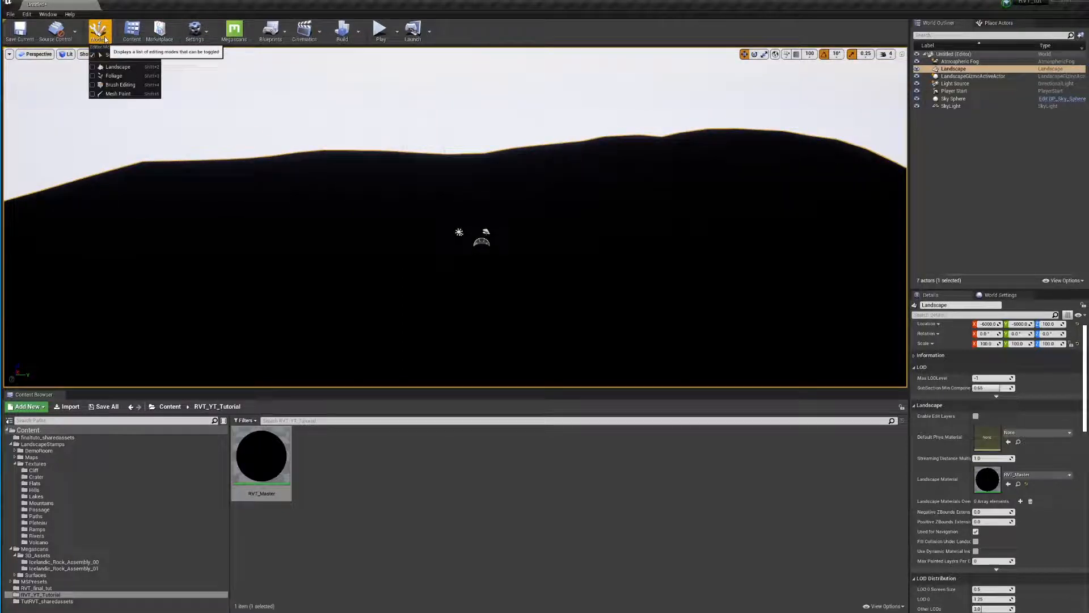
click(117, 67)
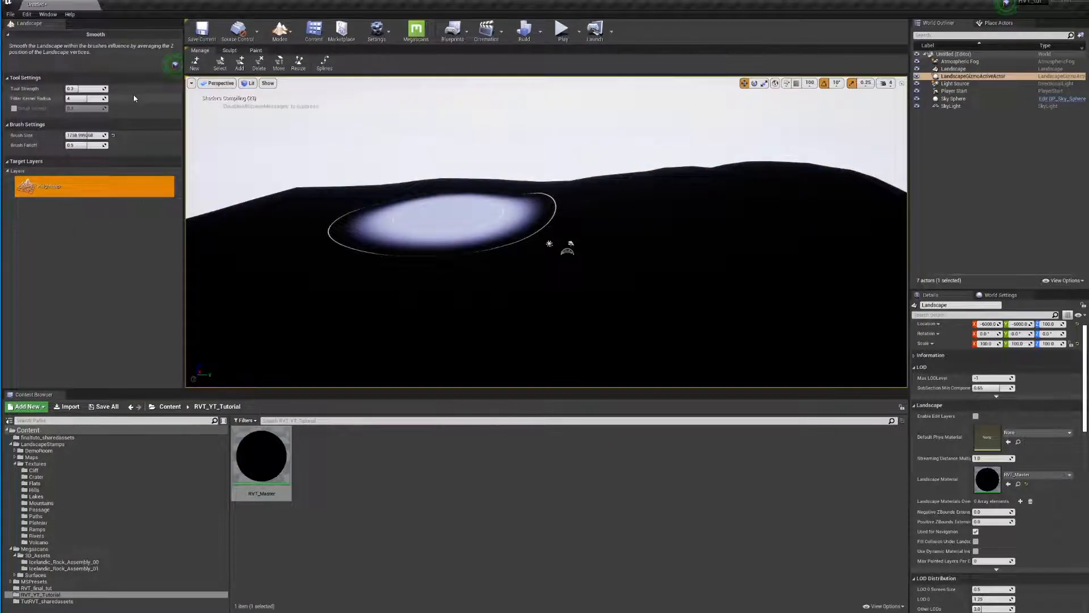
click(256, 51)
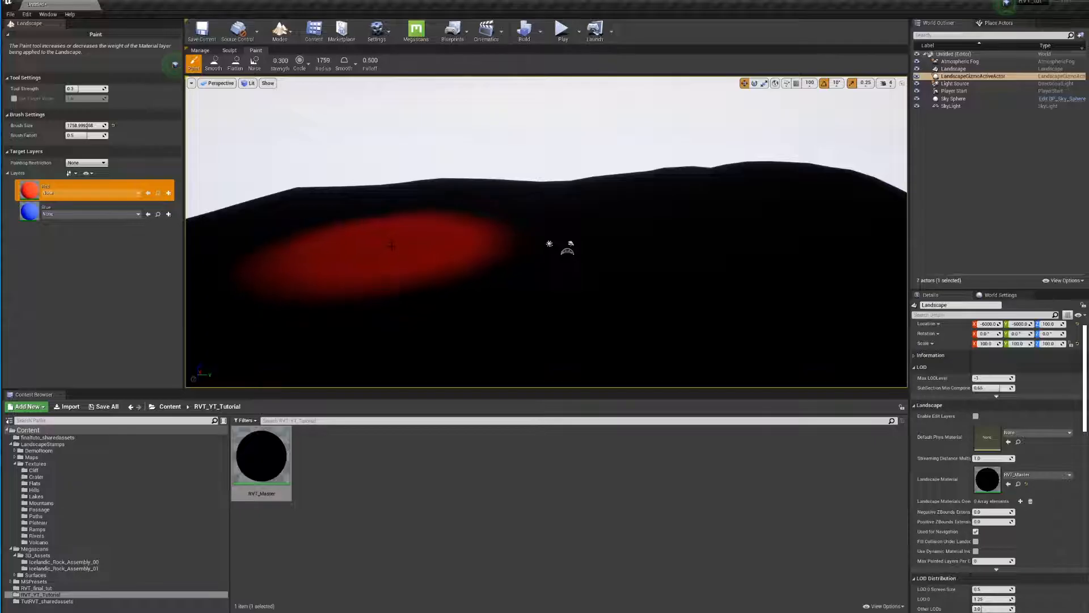
click(169, 193)
click(208, 203)
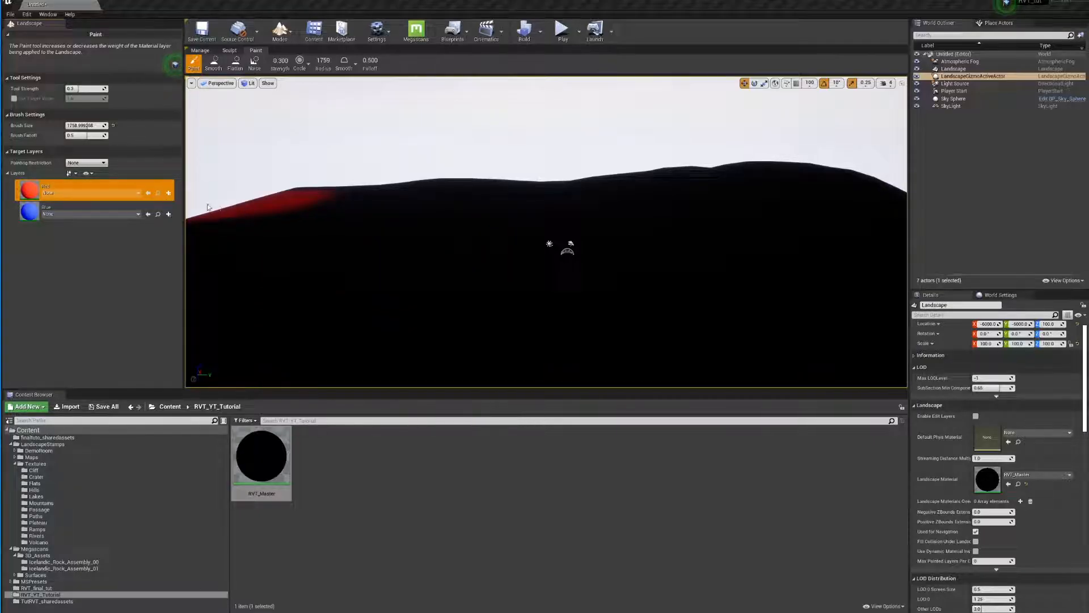
click(692, 346)
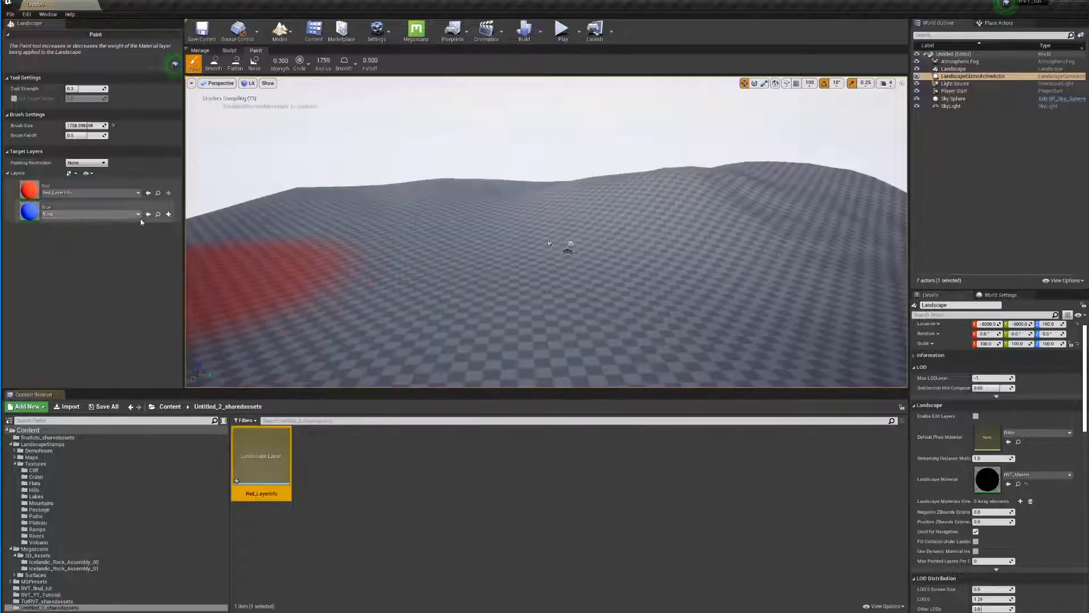
Create a weight-blended layer info for the Blue target layer
click(169, 214)
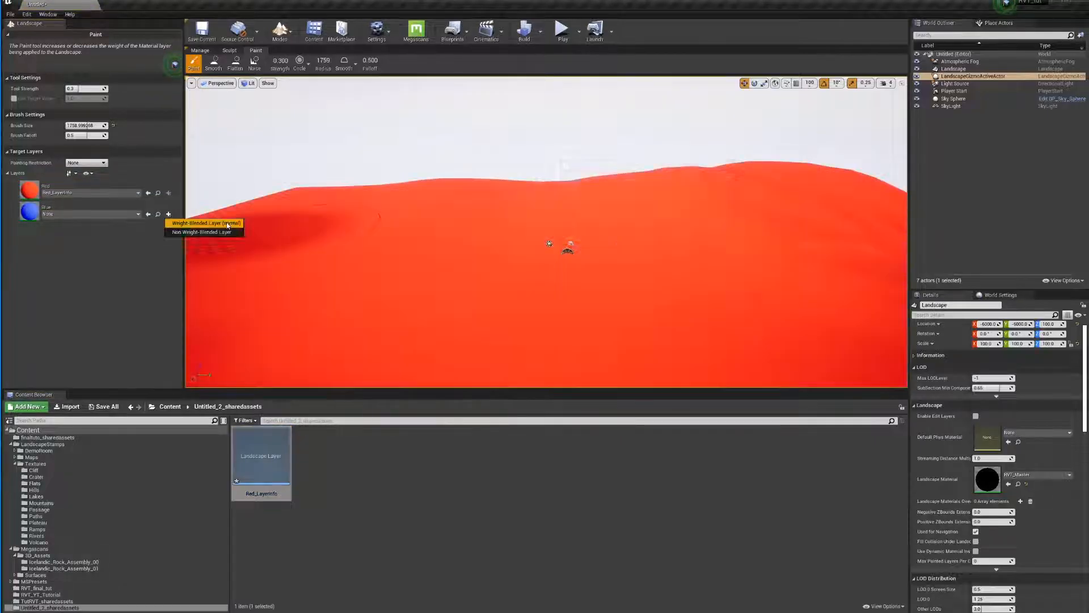
click(205, 223)
click(692, 346)
Paint the Blue layer in a broad patch over the hillside of the red landscape
scroll(386, 227, up, 5)
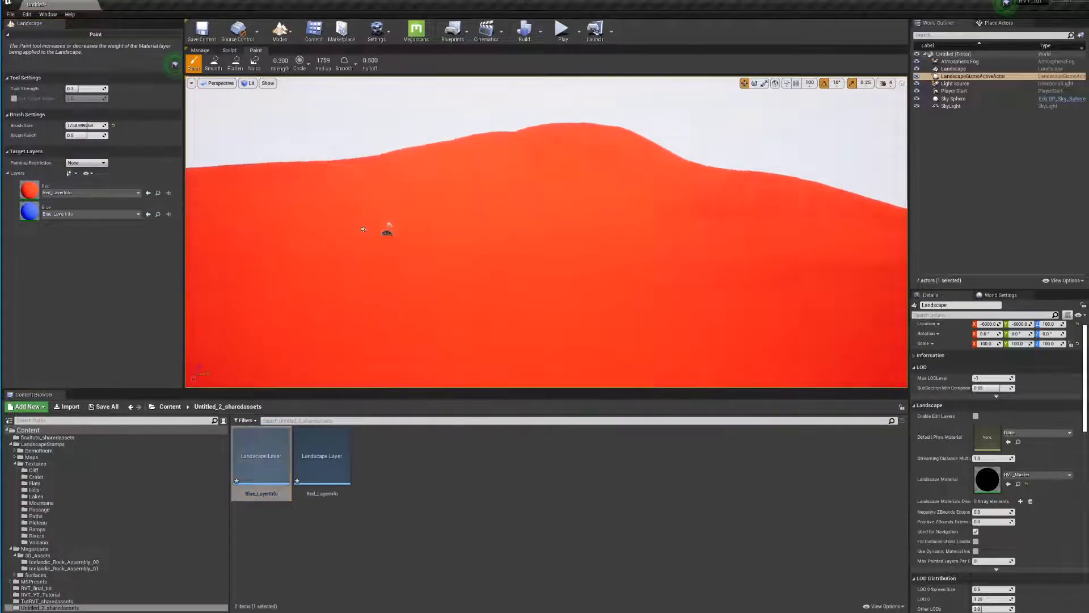
scroll(498, 245, up, 1)
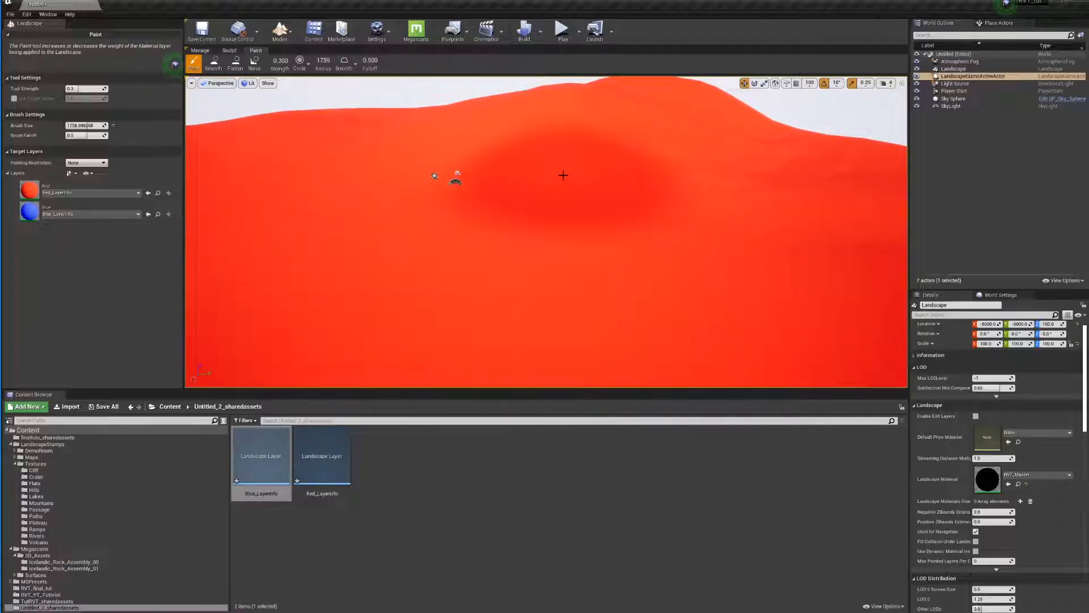
click(134, 211)
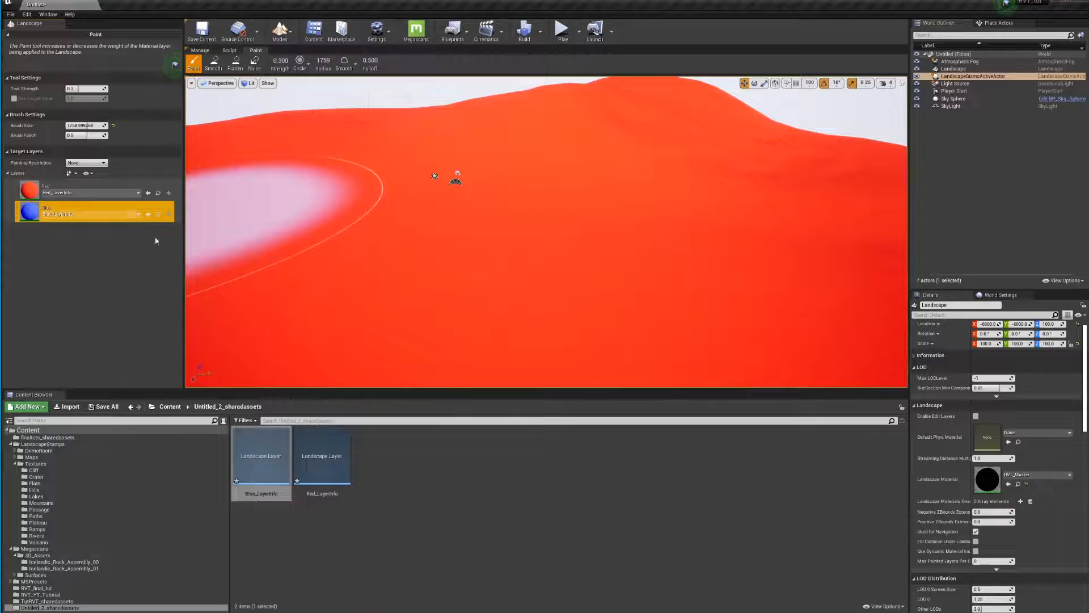
drag(503, 129, 768, 144)
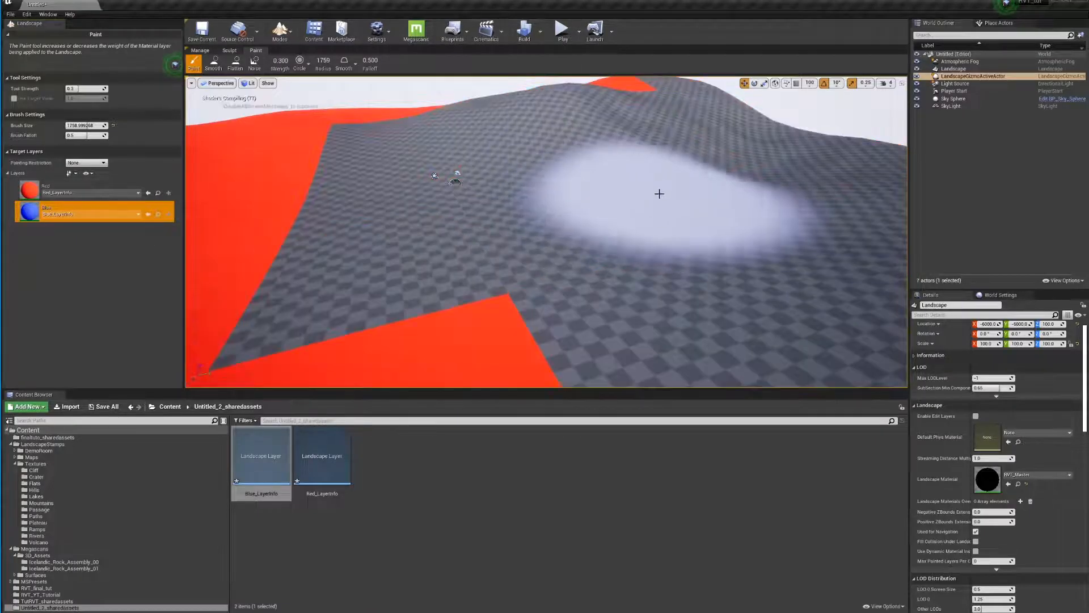
mouse_move(659, 193)
right_down()
mouse_move(489, 189)
mouse_move(611, 186)
right_up()
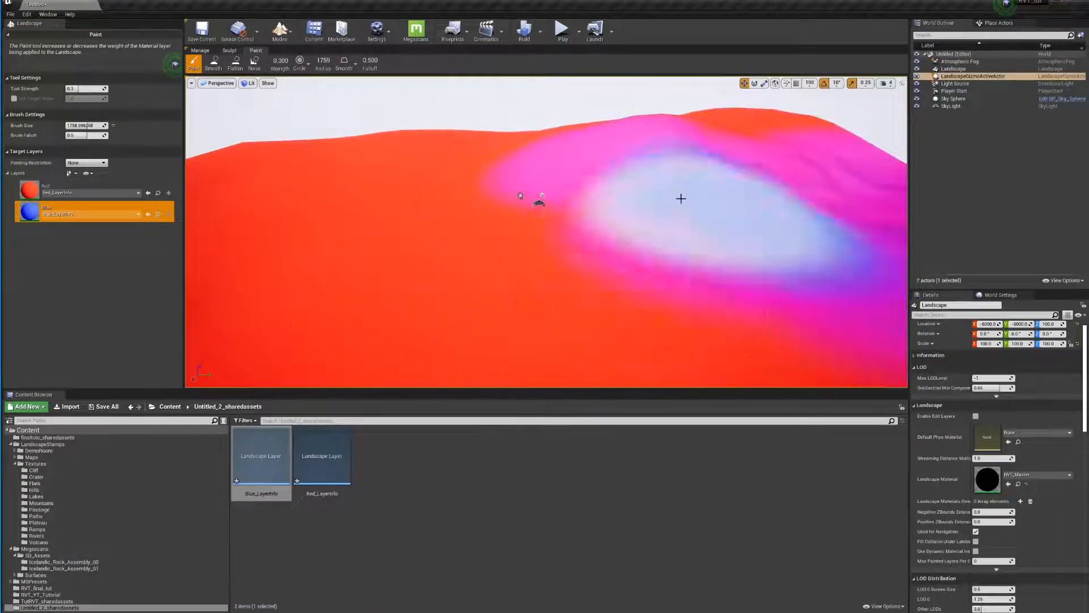
mouse_move(681, 199)
right_down()
mouse_move(609, 214)
mouse_move(623, 182)
right_up()
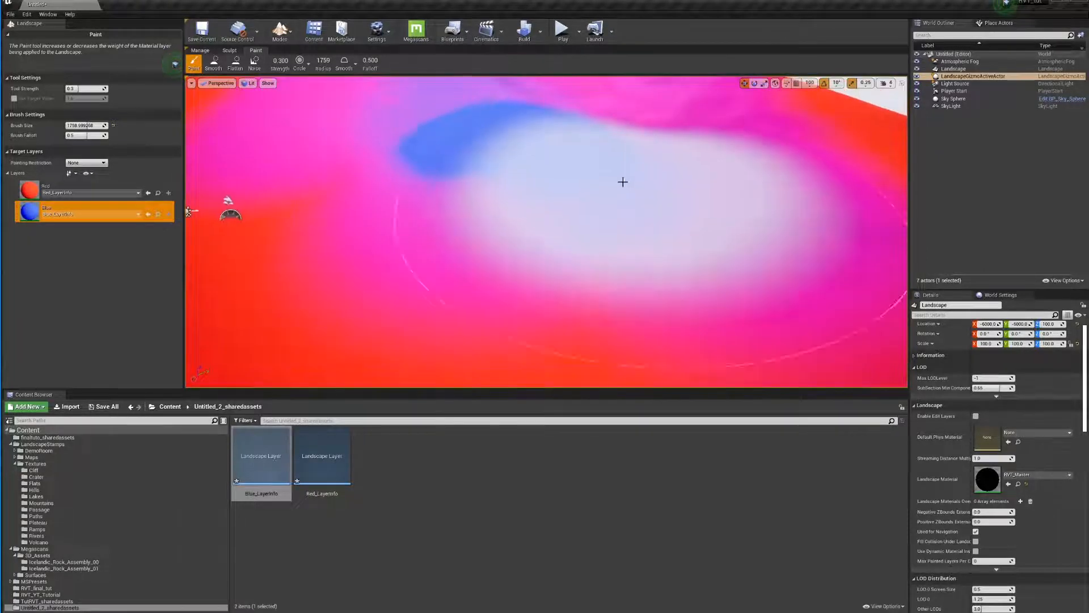
mouse_move(622, 181)
mouse_down()
mouse_move(523, 161)
mouse_move(637, 211)
mouse_move(511, 199)
mouse_move(840, 230)
mouse_move(386, 229)
mouse_move(550, 172)
mouse_move(732, 211)
mouse_up()
Reduce the brush size to 996 and paint more of the Blue layer around the existing patch
key(bracketleft)
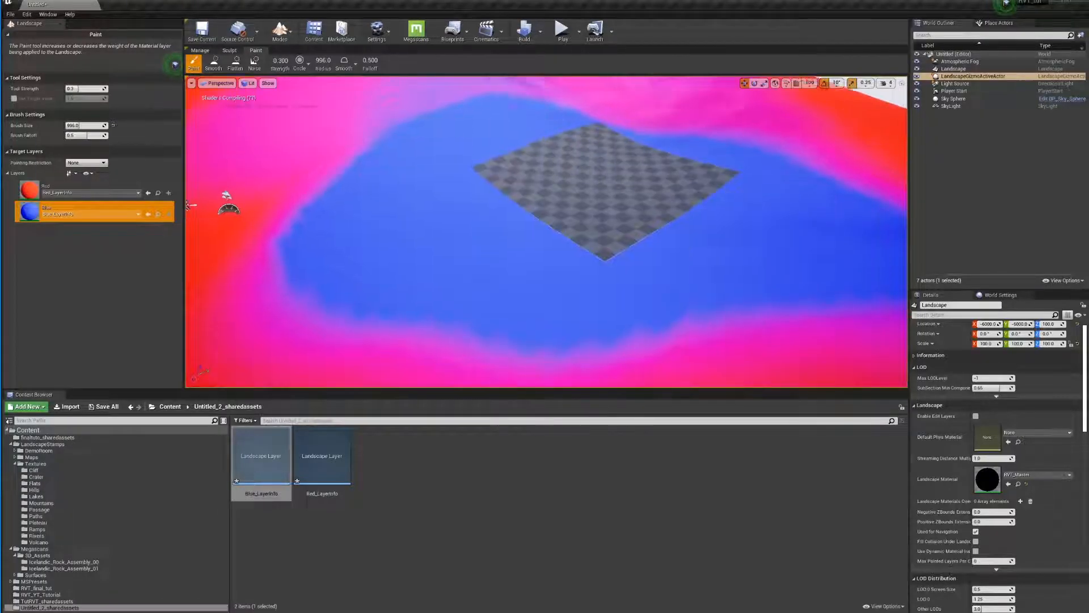
mouse_move(188, 205)
mouse_down()
mouse_move(231, 284)
mouse_move(377, 215)
mouse_up()
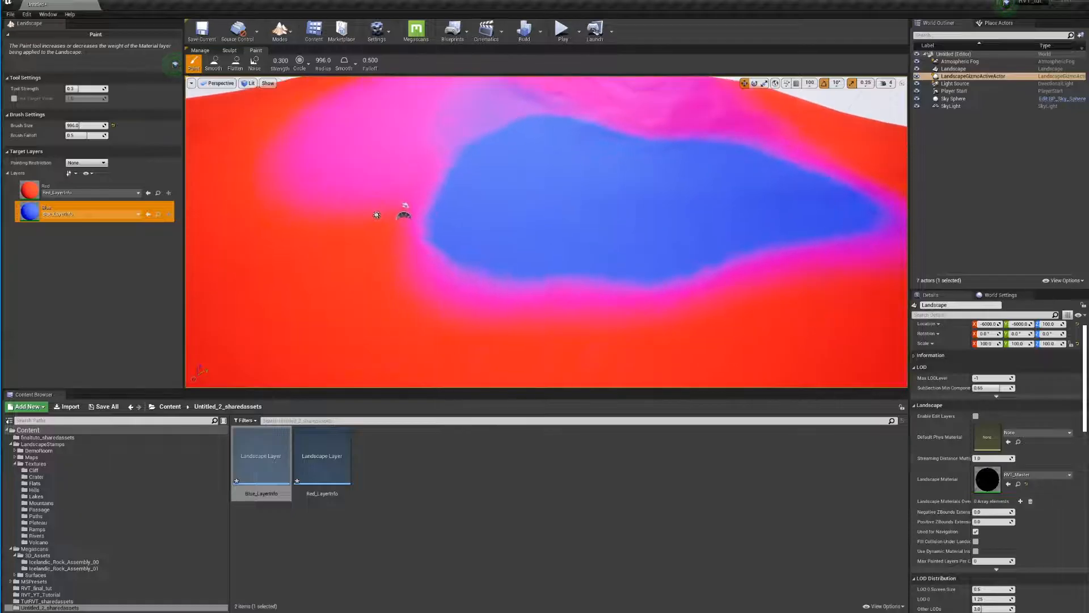
mouse_move(564, 281)
mouse_down()
mouse_move(537, 263)
mouse_move(686, 233)
mouse_up()
mouse_move(686, 233)
right_down()
mouse_move(840, 193)
mouse_move(732, 234)
mouse_move(652, 180)
right_up()
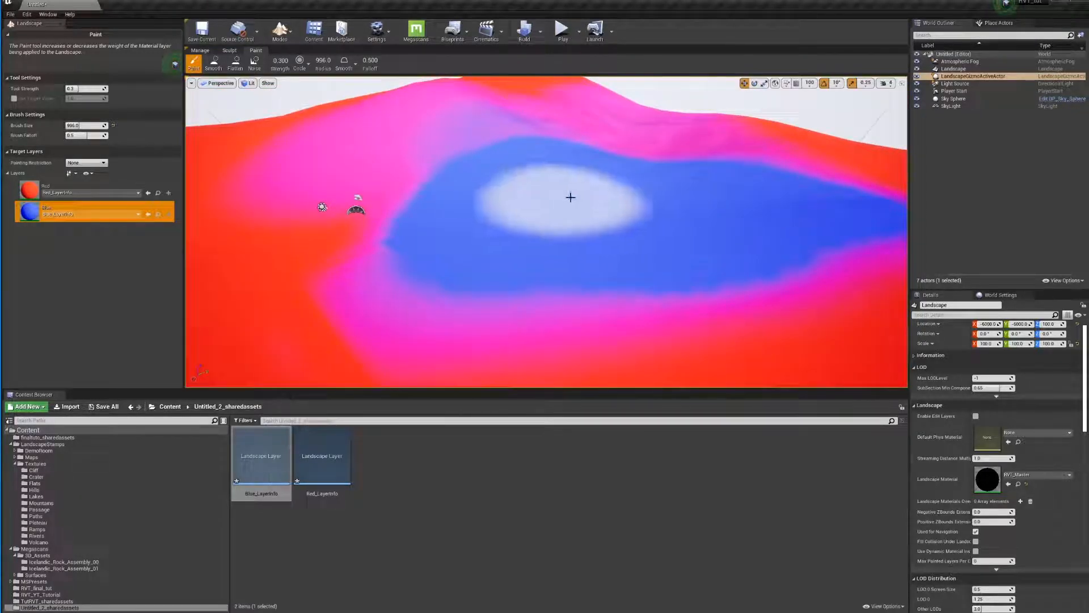
Make Red the active paint layer and return the editor to Select mode
click(85, 190)
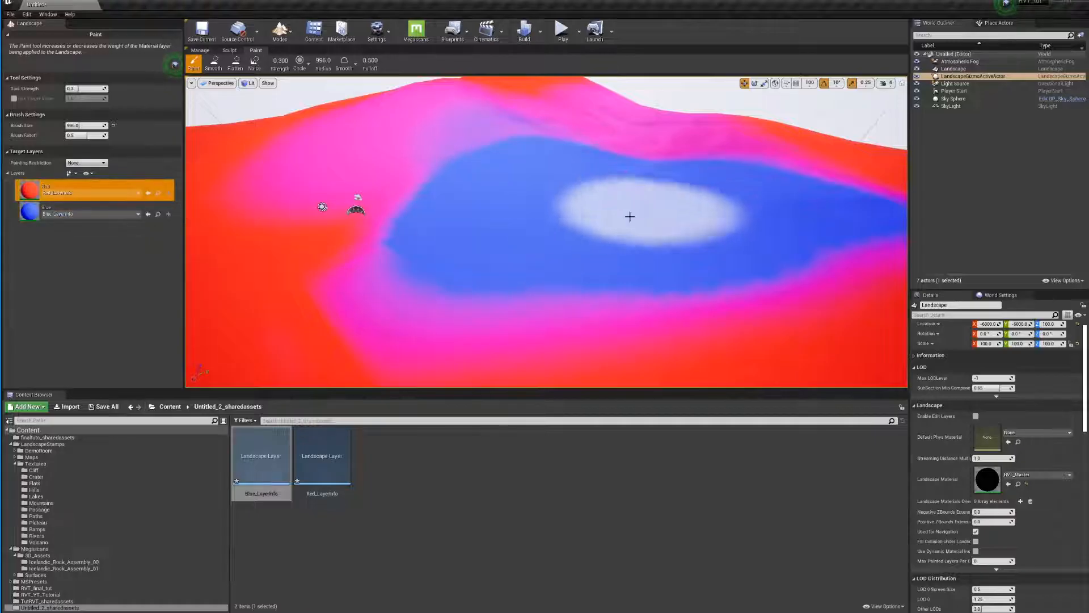
mouse_move(629, 216)
right_down()
mouse_move(591, 311)
mouse_move(243, 231)
right_up()
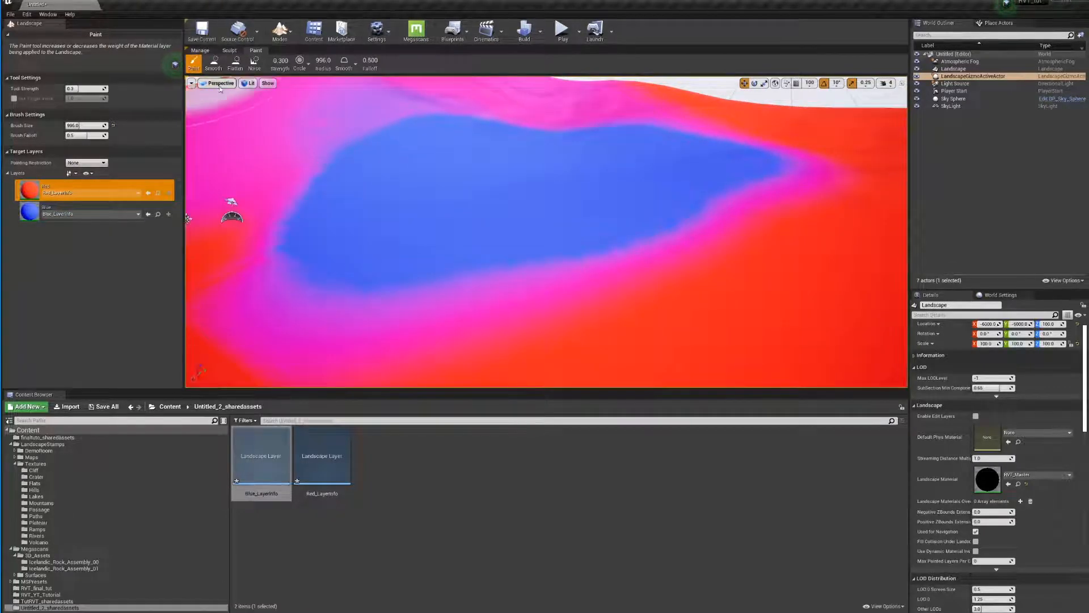
click(280, 29)
click(301, 51)
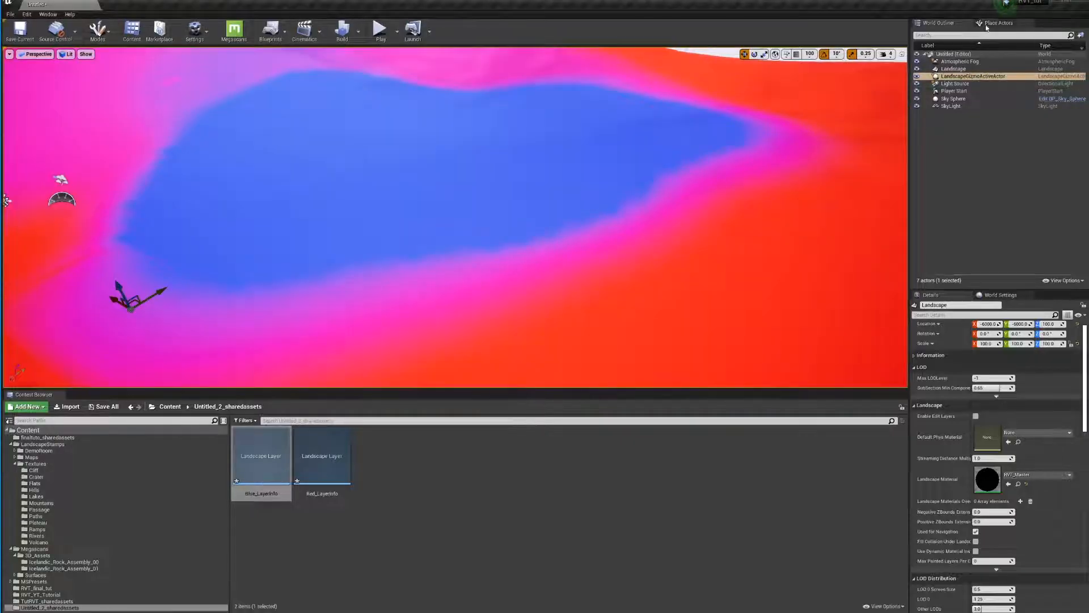
Place a sphere scaled uniformly to 5 on the red terrain beside the blue patch and shift it slightly away from the patch
key(shift+1)
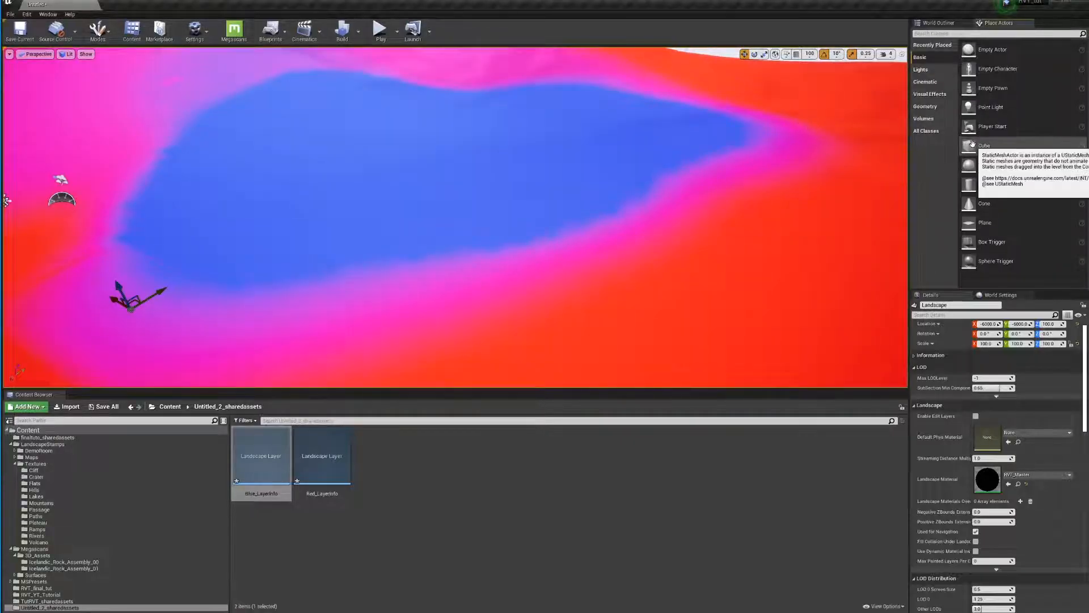
drag(978, 165, 602, 279)
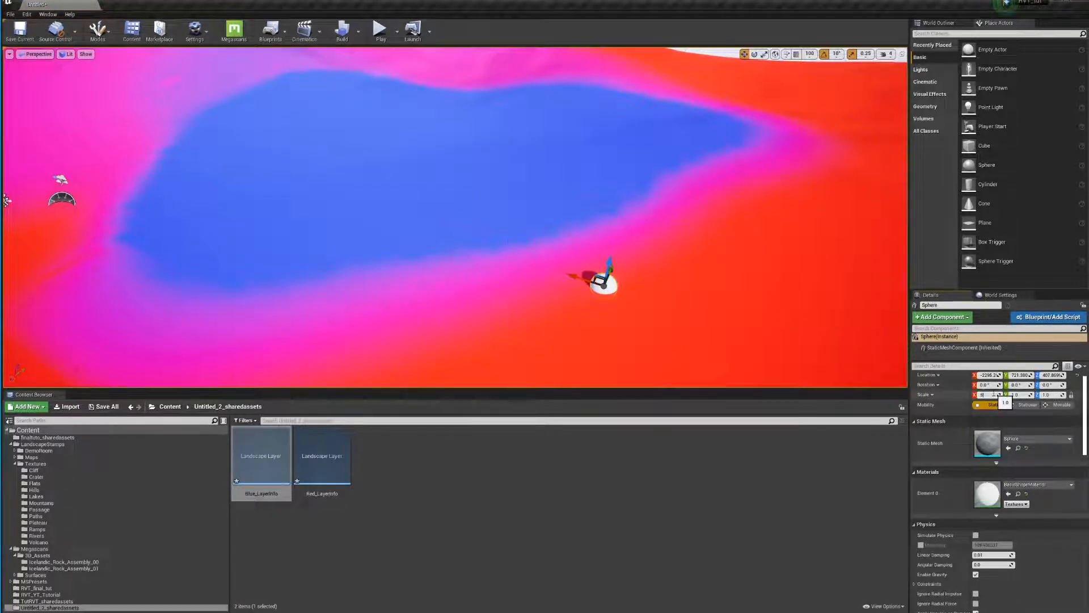
click(993, 395)
text(5)
key(Return)
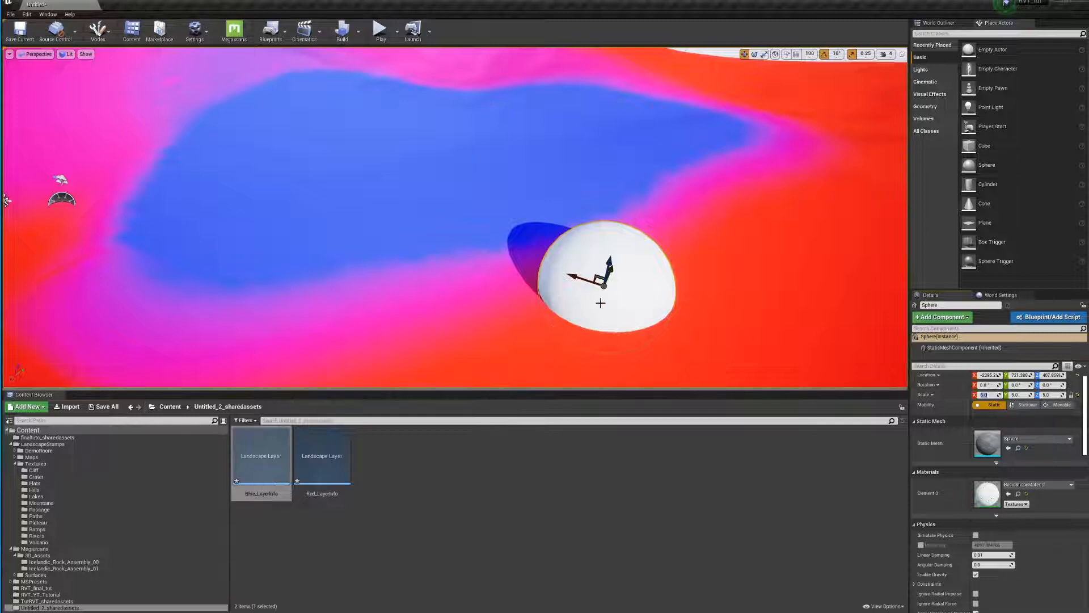
right_drag(601, 303, 586, 292)
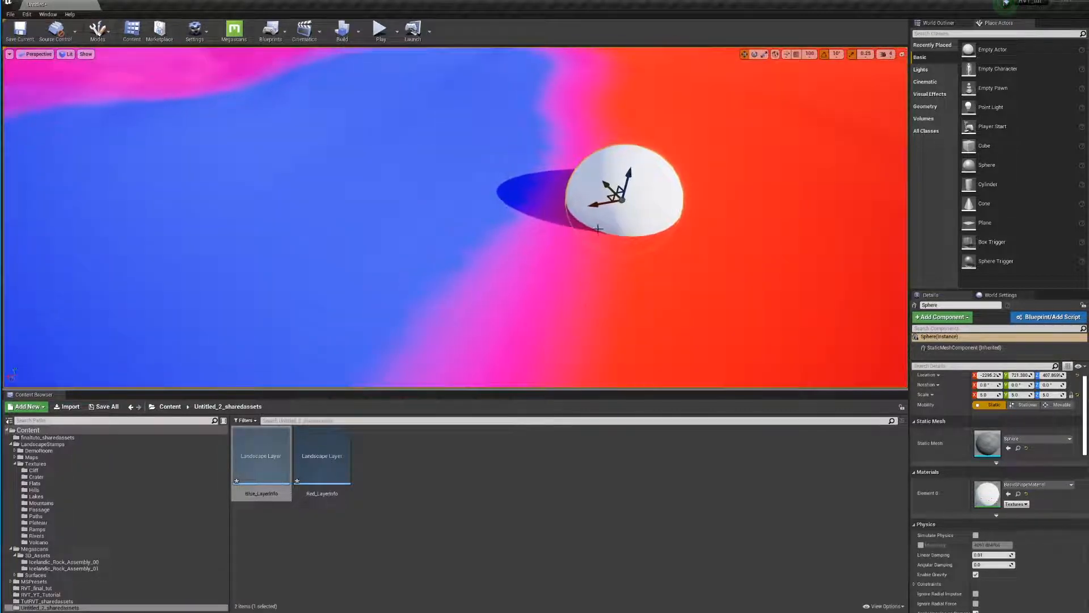
mouse_move(598, 206)
mouse_down()
mouse_move(462, 241)
mouse_move(677, 192)
mouse_move(459, 241)
mouse_move(609, 217)
mouse_up()
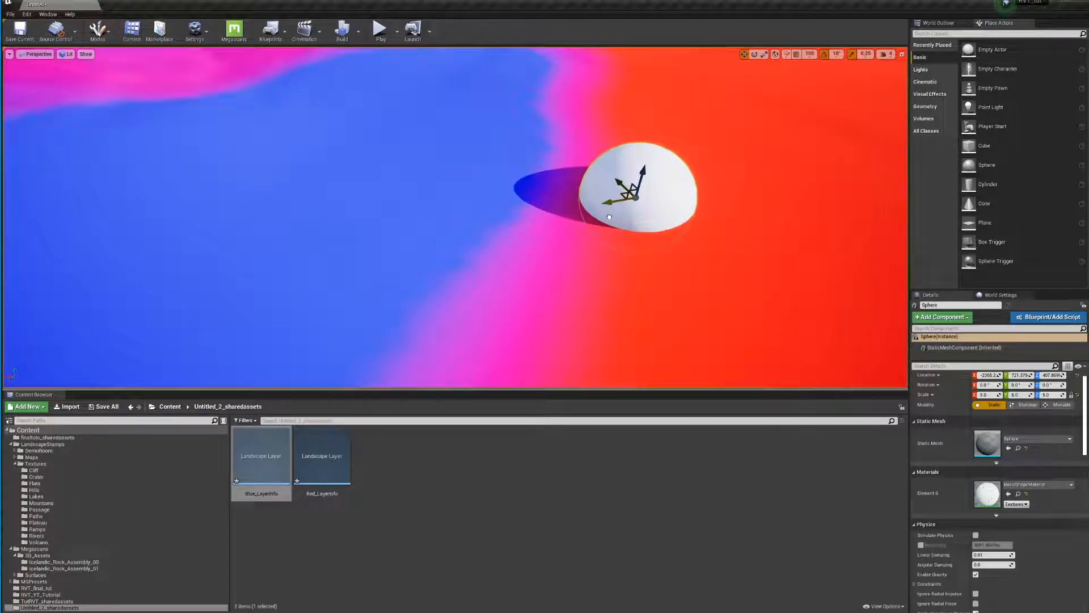
Create a new material named RVT_Mesh_test_Mat in the RVT_YT_Tutorial folder
click(170, 406)
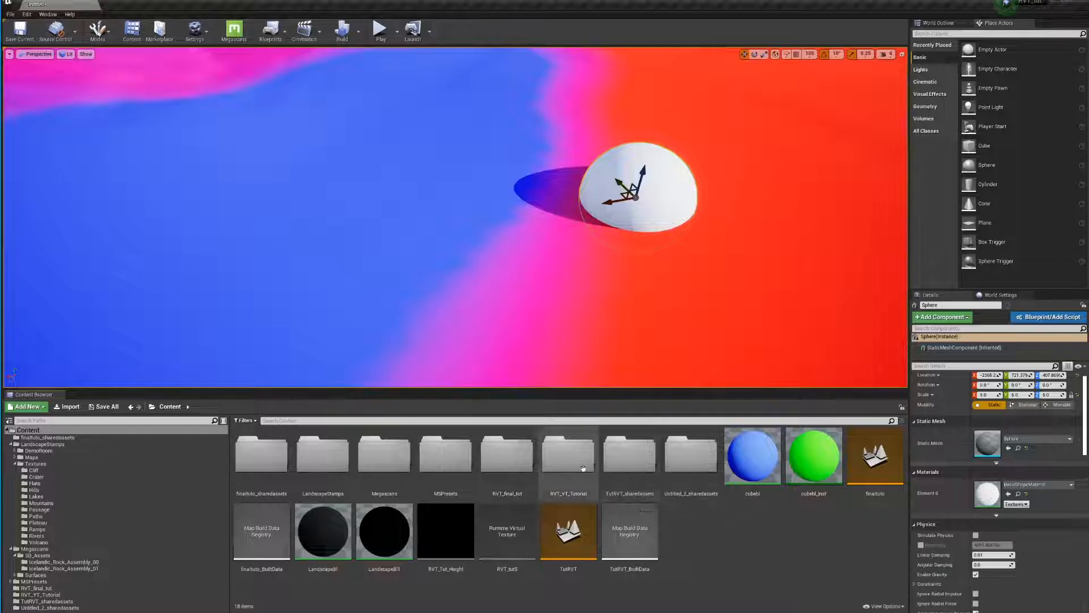
double_click(571, 477)
right_click(416, 465)
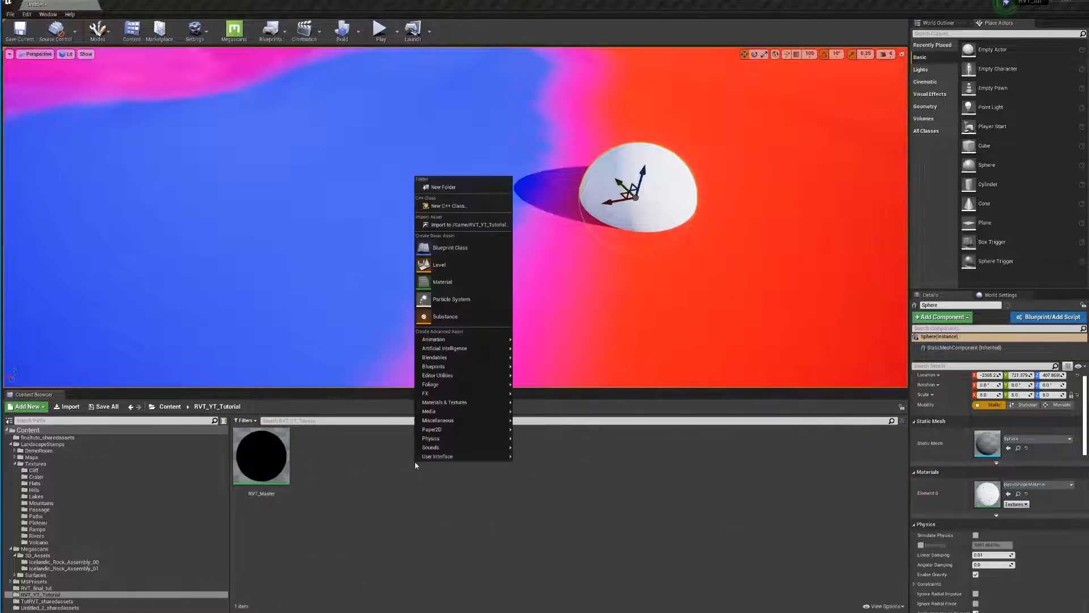
click(461, 282)
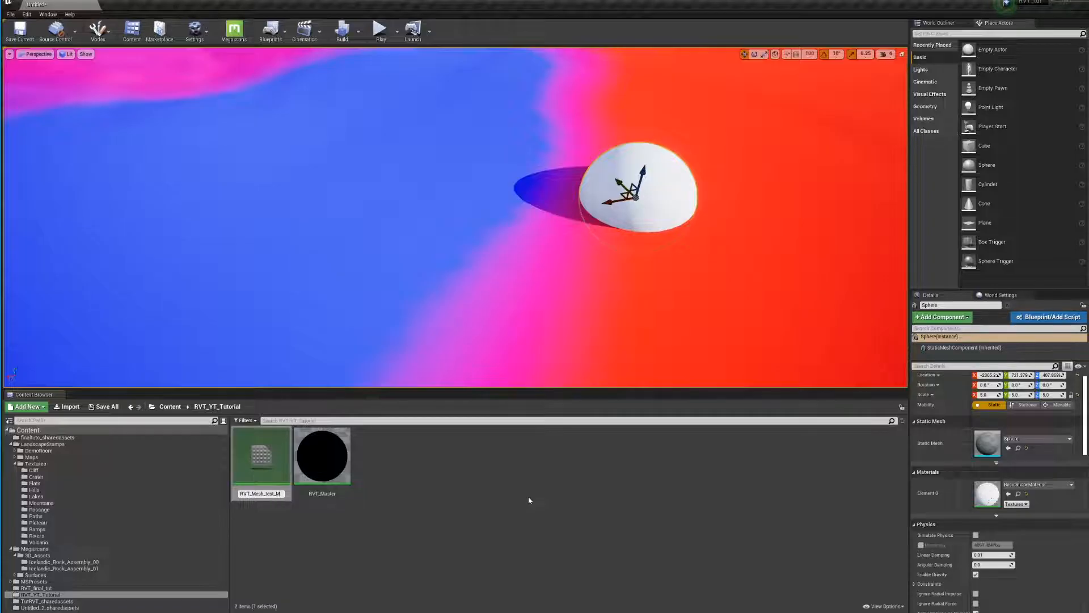
key(Return)
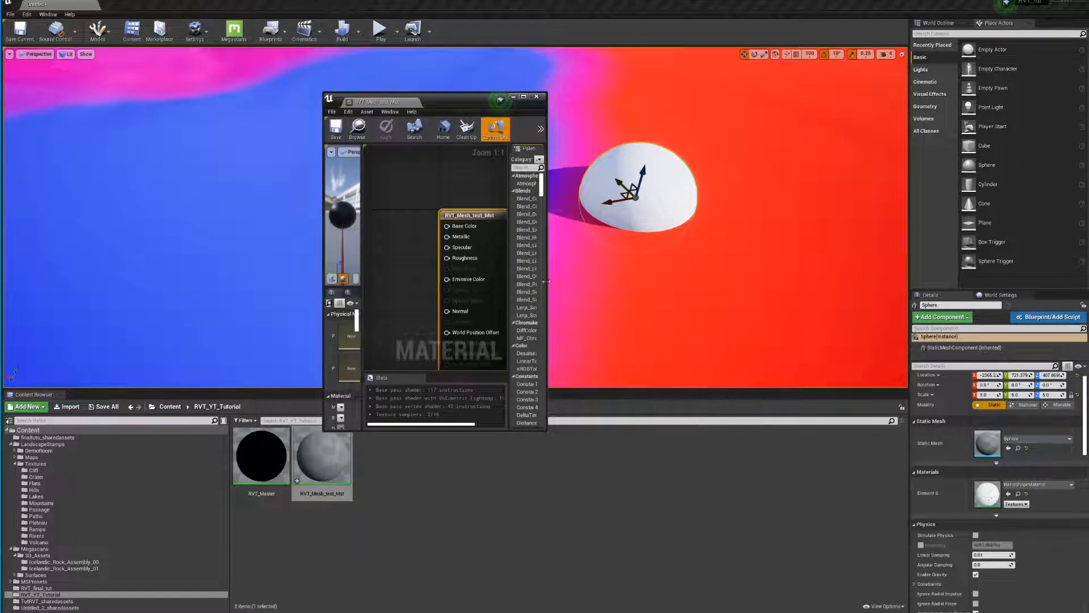
Enlarge the RVT_Mesh_test_Mat material editor window to give the node graph more room
click(548, 280)
drag(547, 282, 800, 284)
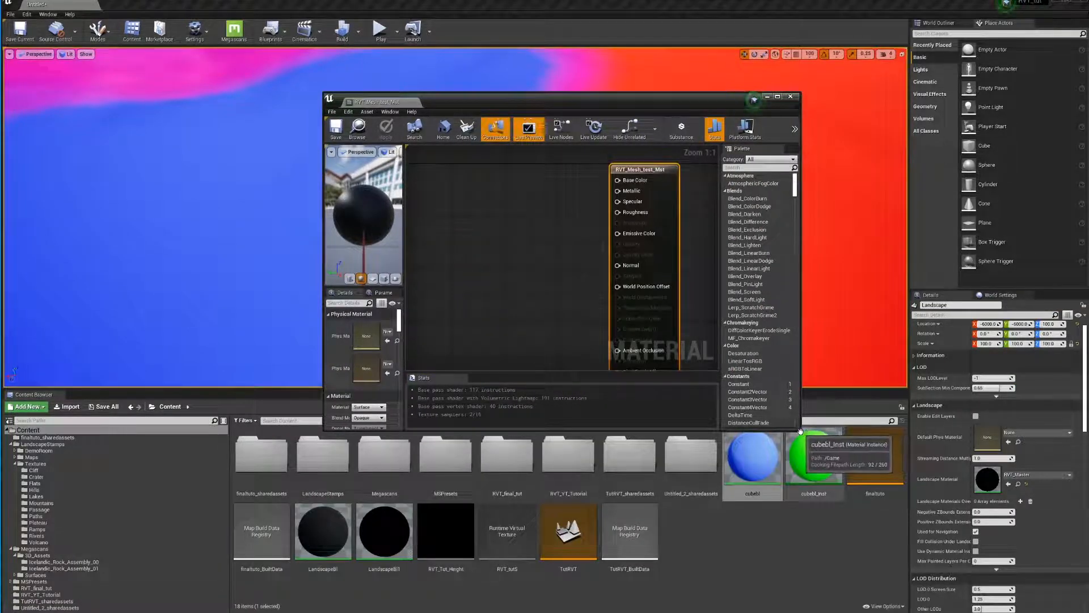
drag(800, 431, 891, 513)
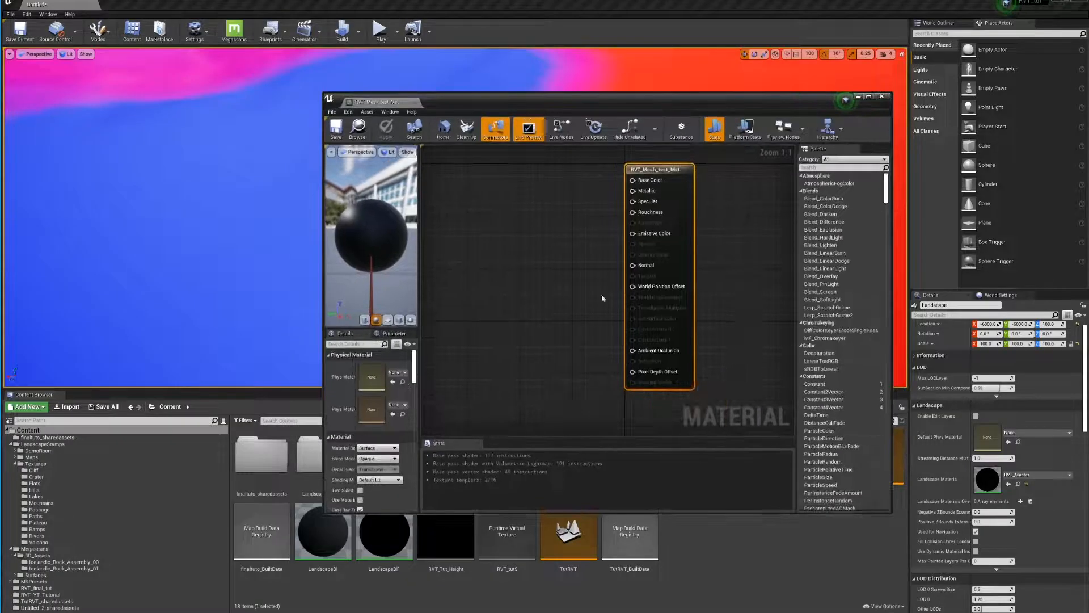
Add a RuntimeVirtualTextureSample node and place it well ahead of the material's main node
scroll(615, 258, down, 4)
right_click(614, 218)
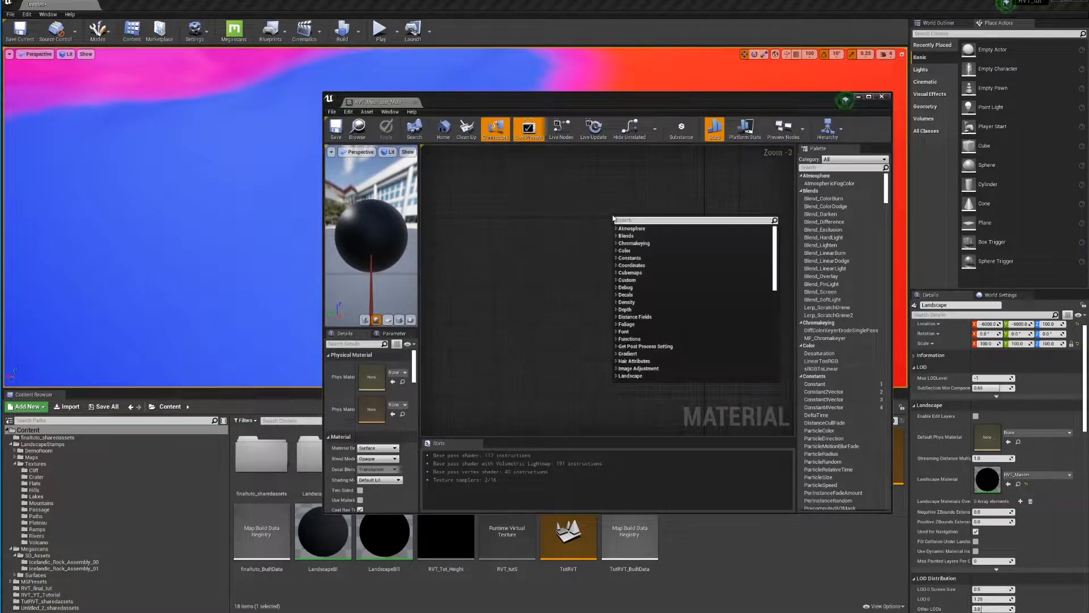
text(runti)
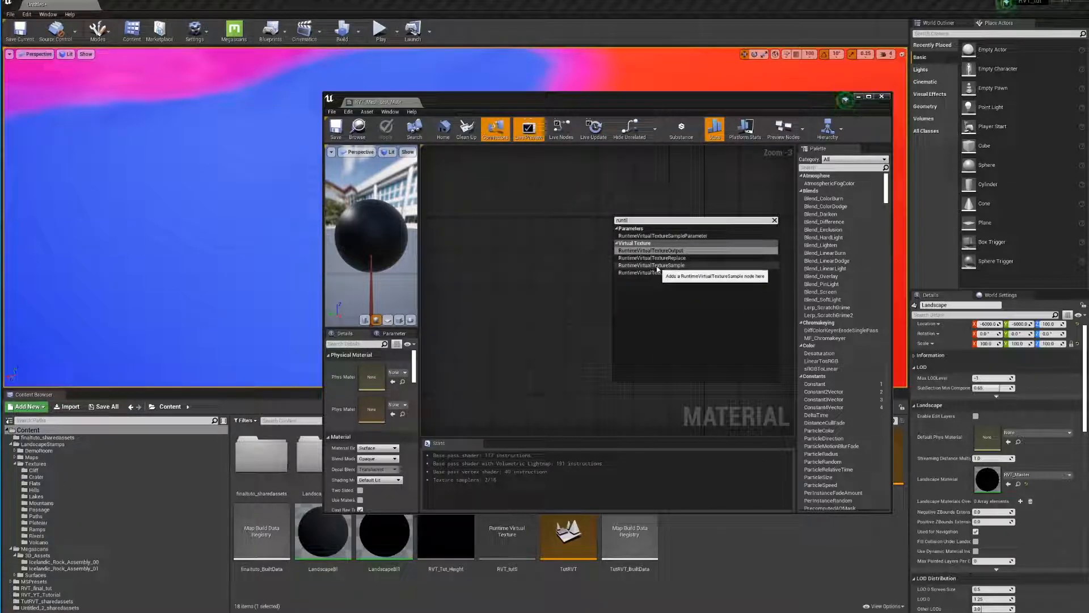
click(650, 267)
drag(637, 222, 487, 180)
right_drag(504, 209, 534, 256)
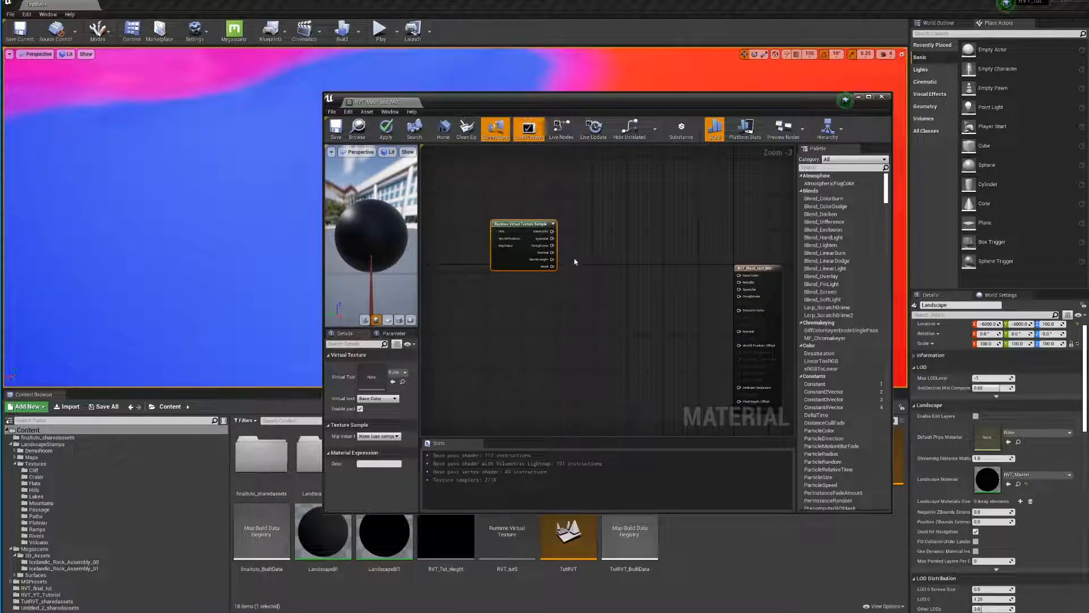
right_drag(596, 275, 564, 280)
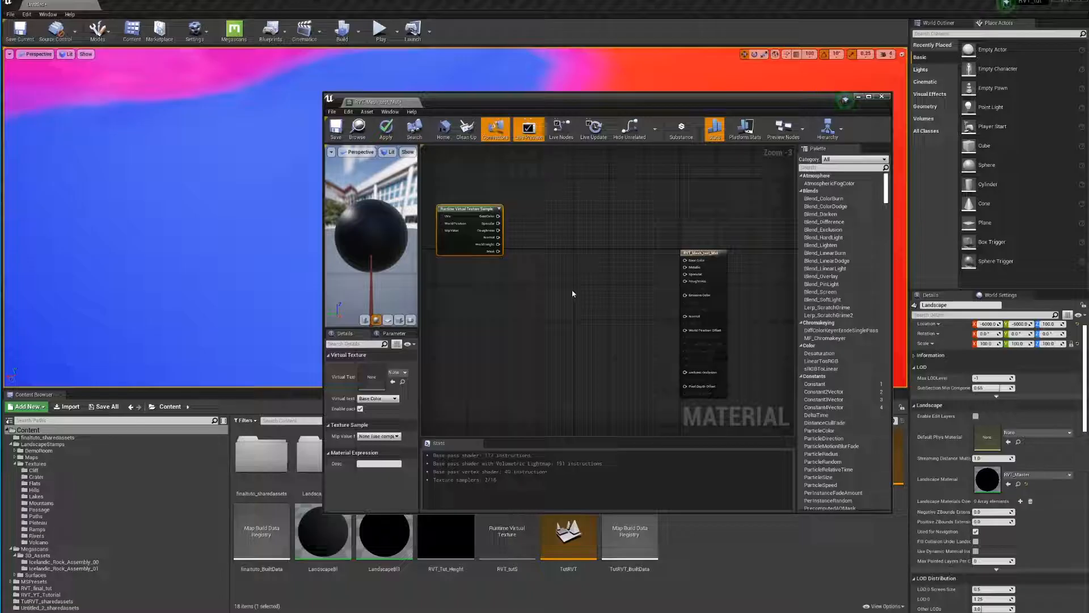
Add a Lerp node and route the Runtime Virtual Texture Sample's BaseColor through its A input into the material's Base Color
click(573, 292)
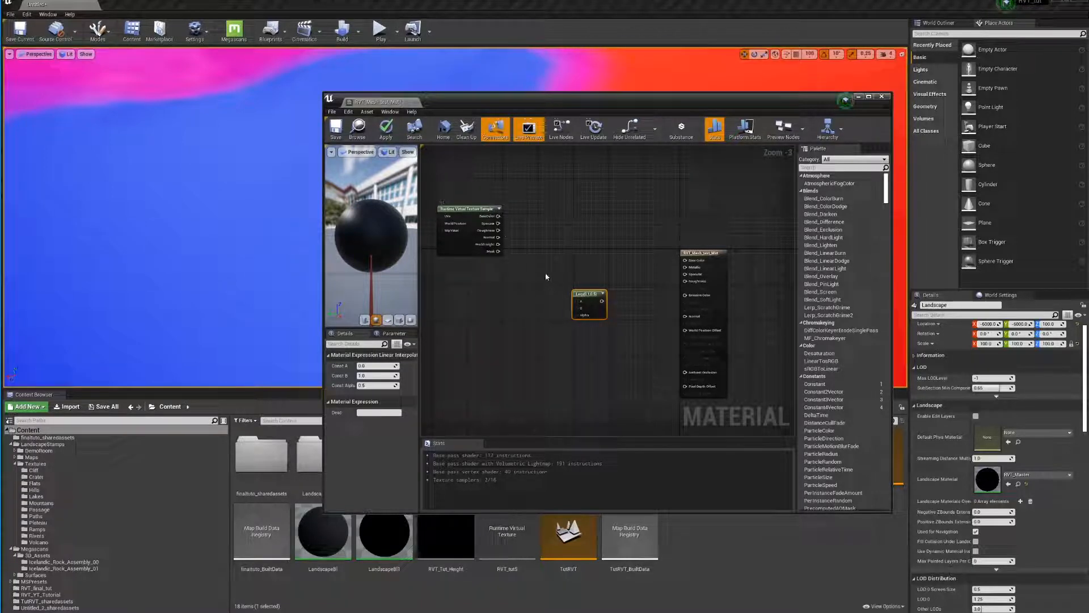
drag(498, 216, 685, 261)
drag(590, 295, 605, 236)
right_drag(528, 309, 590, 318)
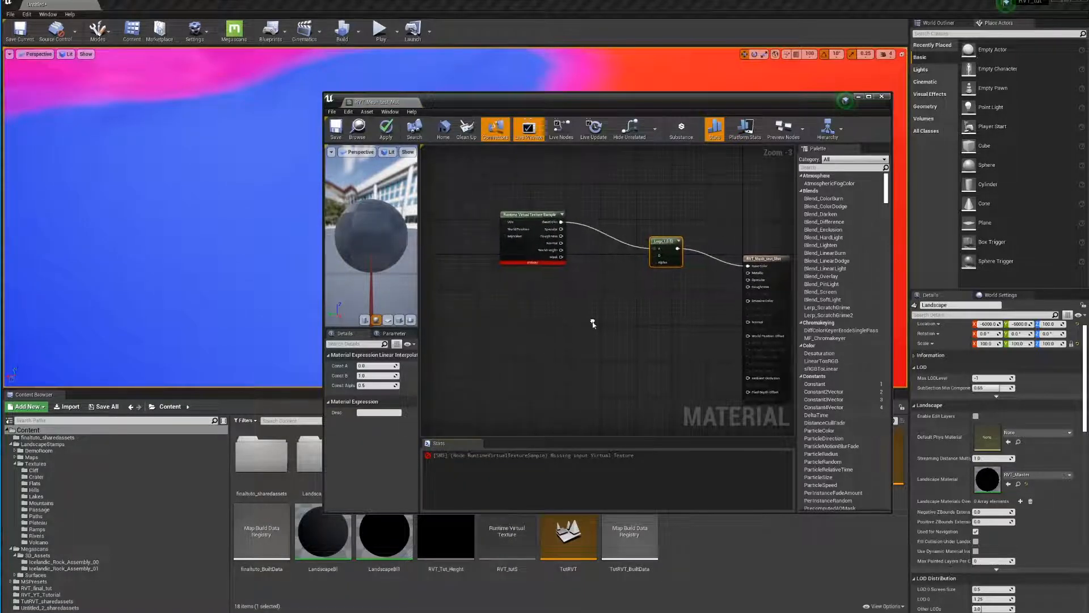
Add a Constant3Vector node below the Runtime Virtual Texture Sample and set its color to bright green
click(585, 320)
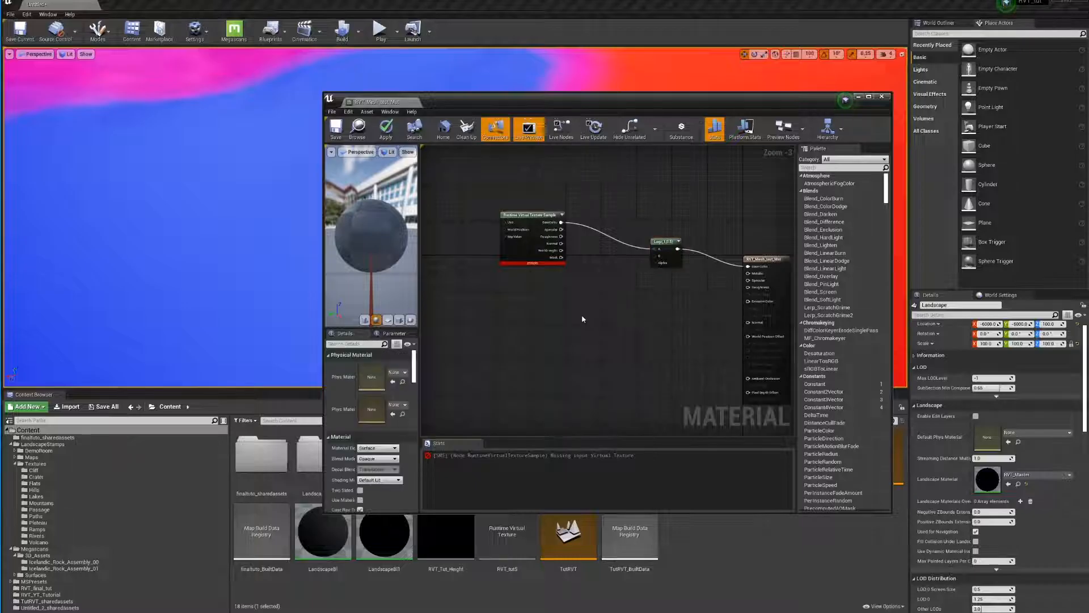
click(581, 316)
drag(588, 327, 549, 317)
click(391, 365)
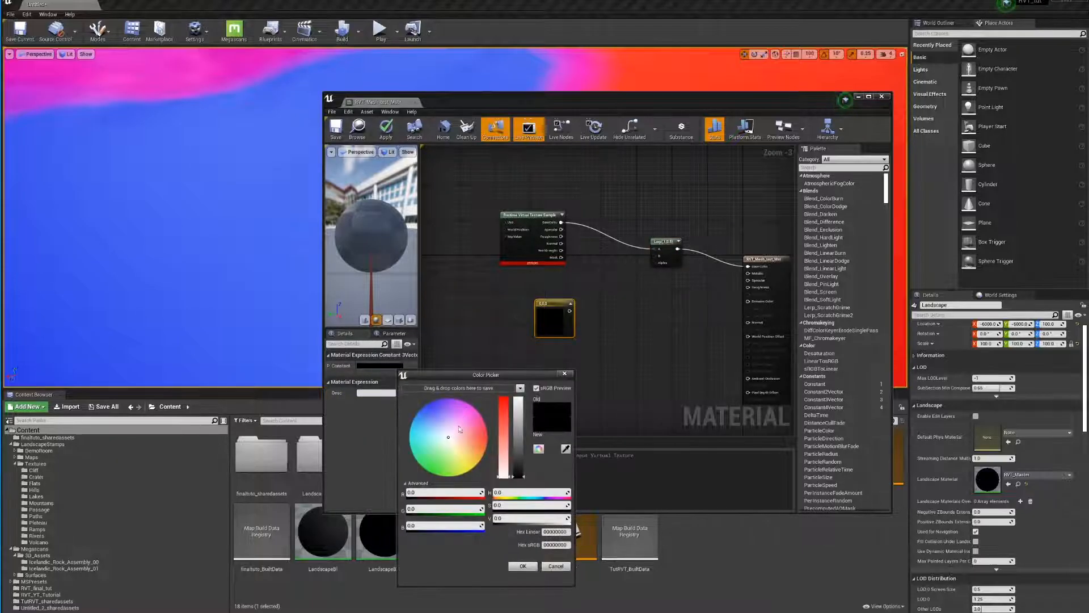
click(448, 444)
drag(447, 450, 428, 480)
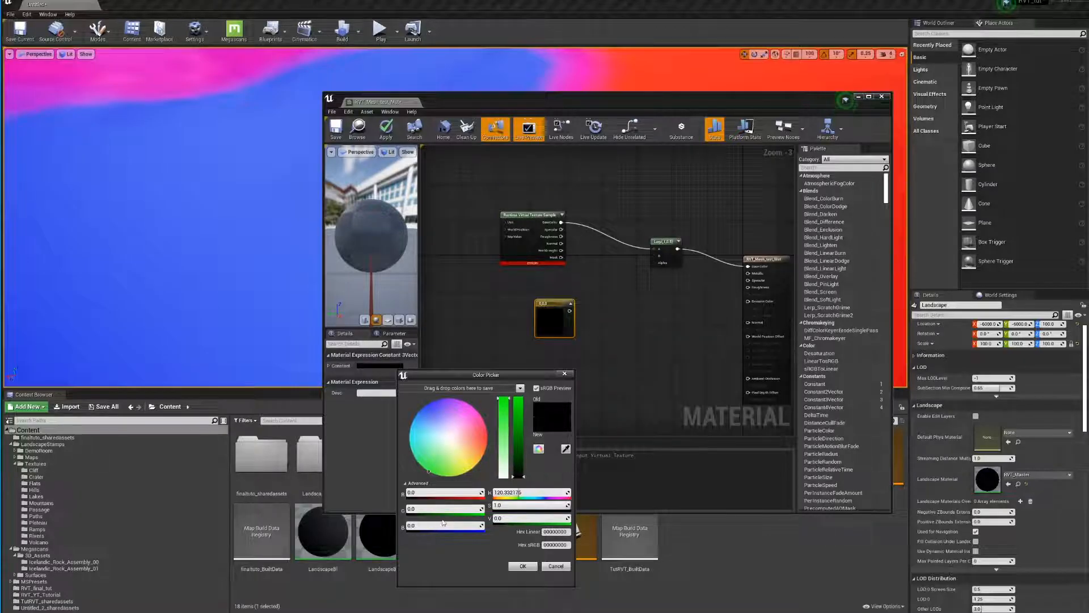
drag(440, 506, 457, 506)
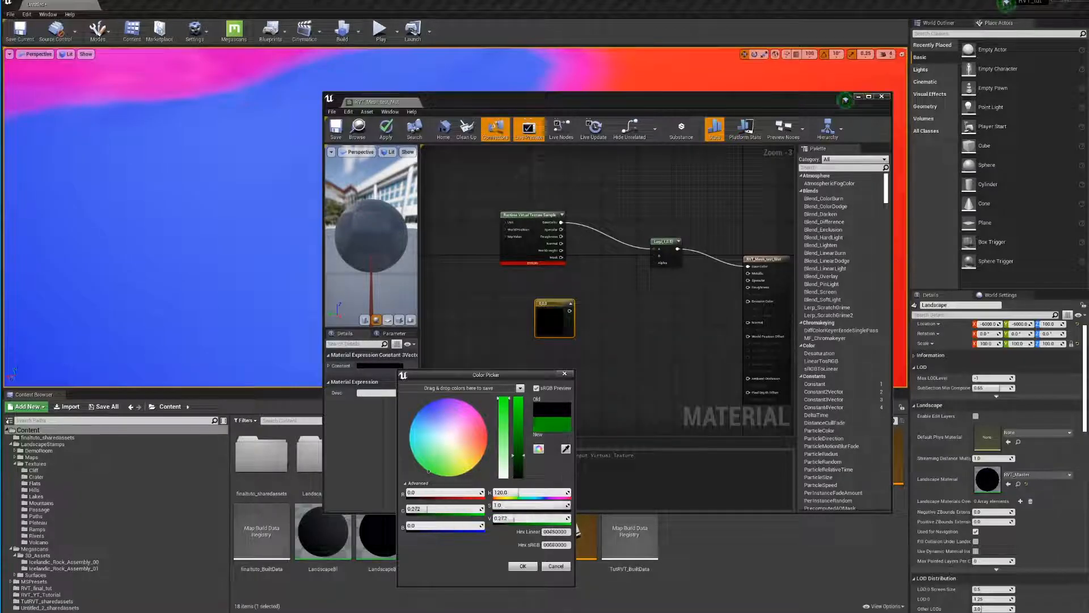
click(523, 566)
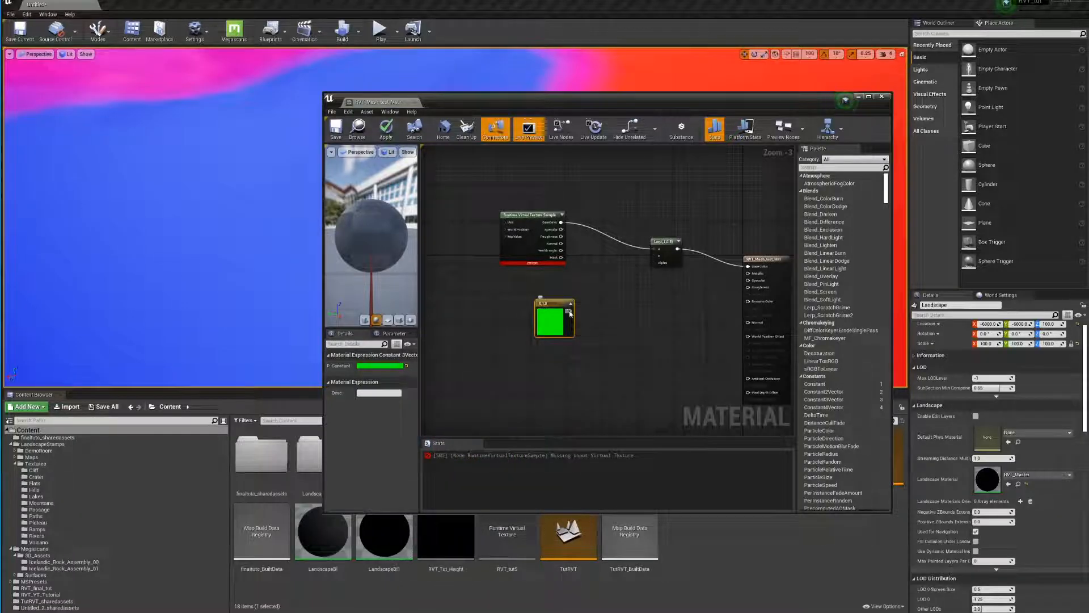
Connect the green constant to the Lerp's B input, then tuck it under the texture sample and lower the Lerp node
drag(566, 310, 654, 256)
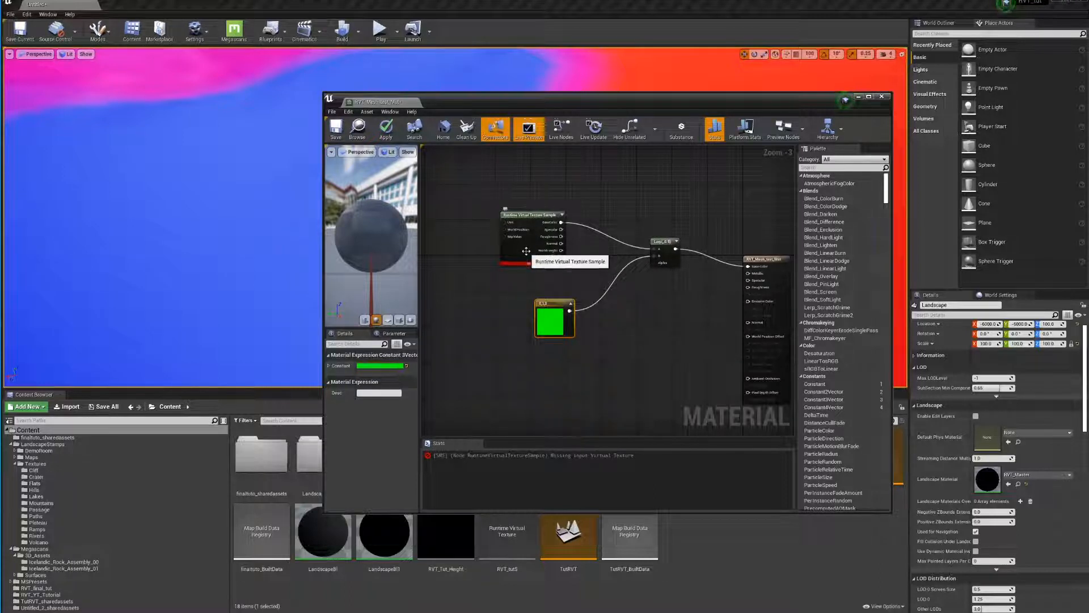
drag(572, 305, 556, 283)
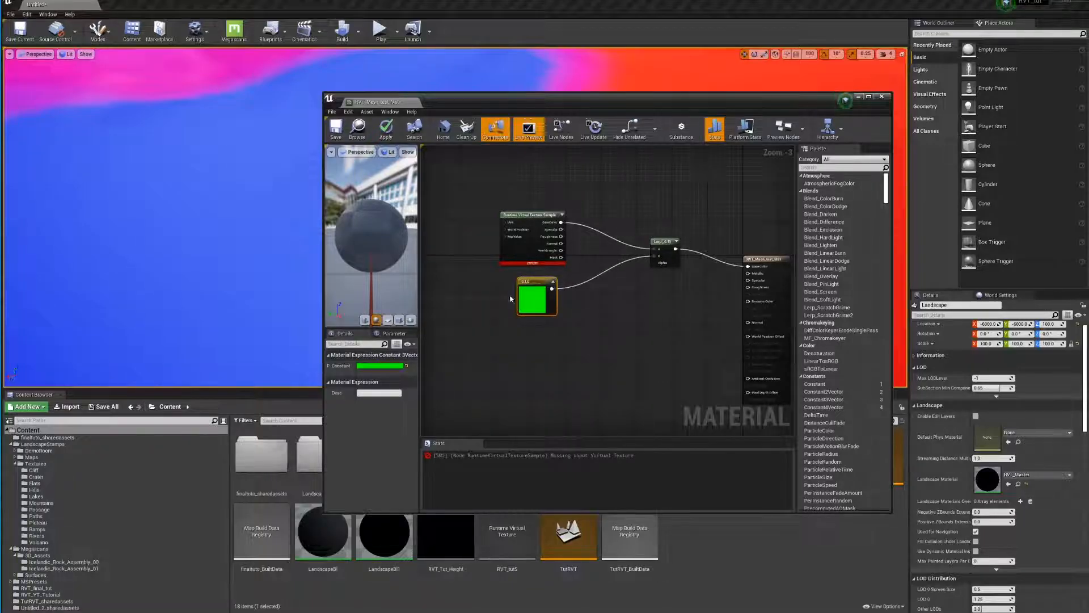
drag(663, 253, 650, 328)
right_drag(623, 362, 652, 299)
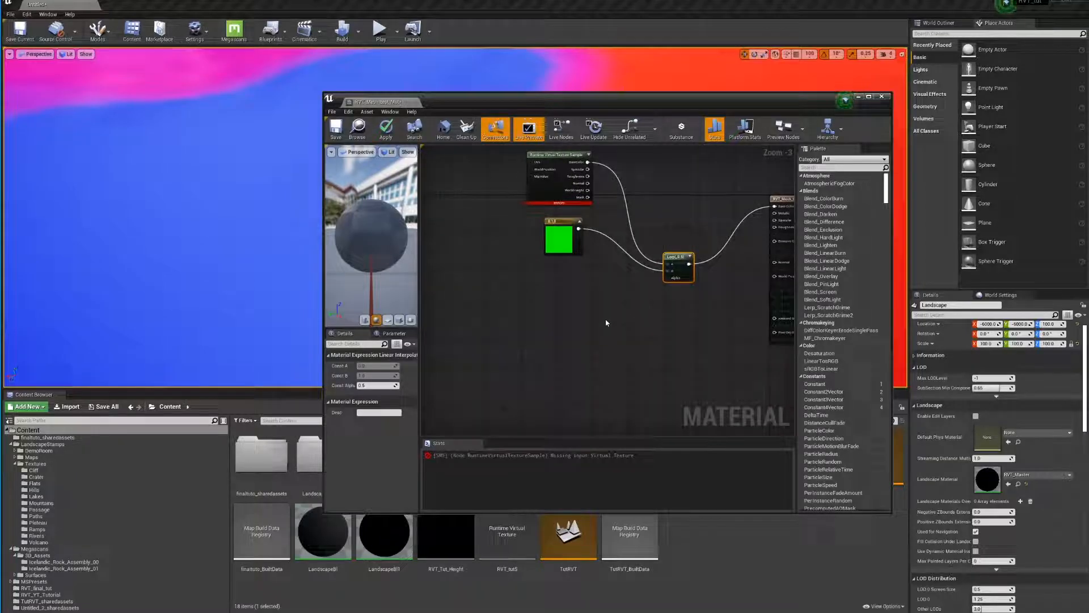
Duplicate the Runtime Virtual Texture Sample and place the copy well below and ahead of the original nodes
right_drag(541, 181, 655, 146)
click(598, 203)
scroll(624, 240, down, 3)
scroll(624, 240, up, 3)
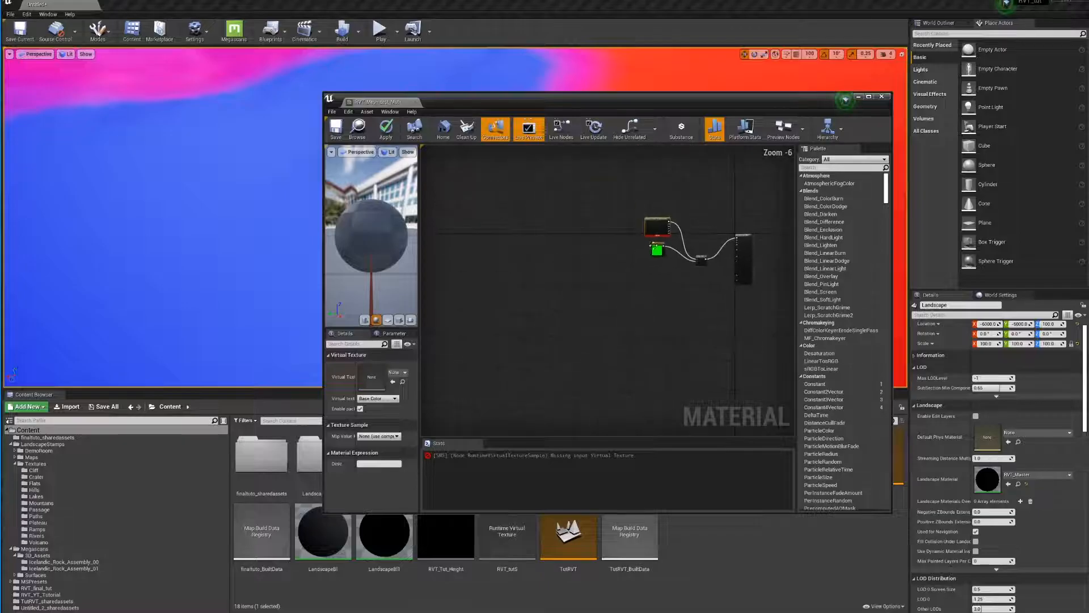
right_drag(617, 237, 669, 233)
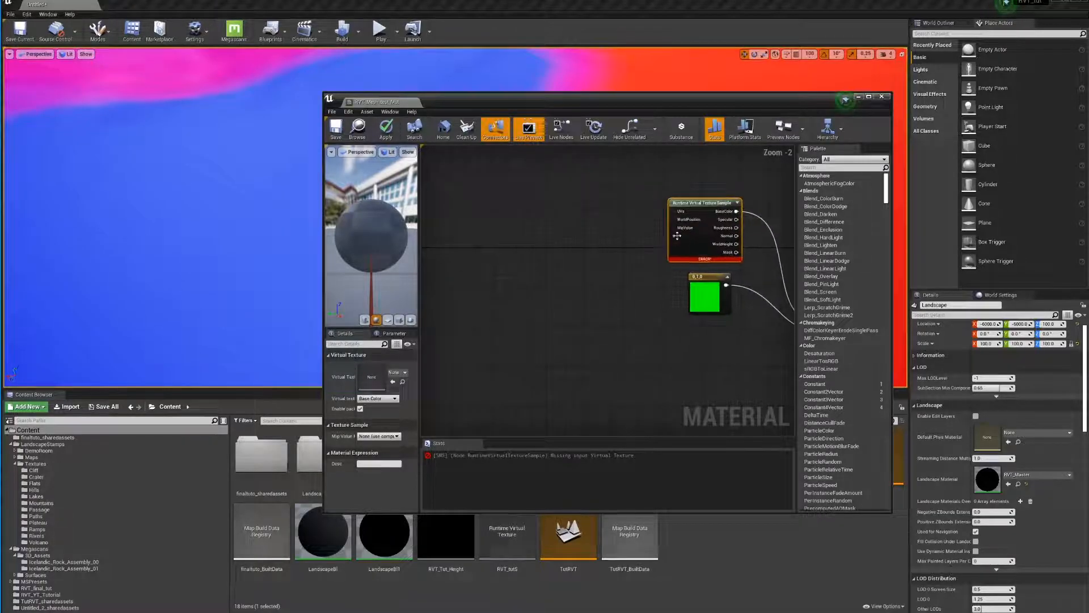
scroll(669, 239, down, 3)
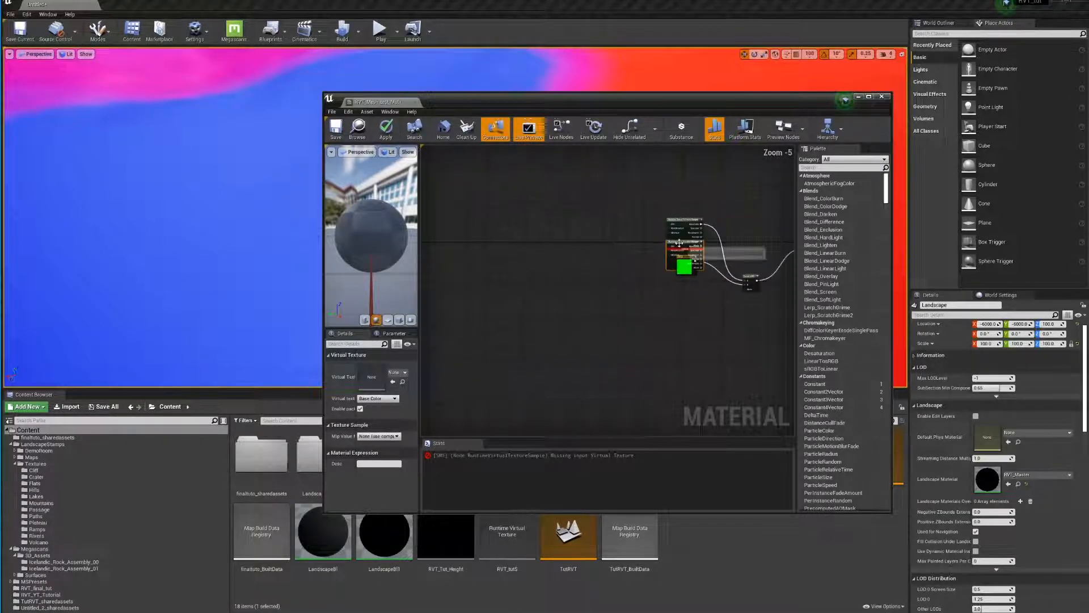
drag(669, 241, 496, 326)
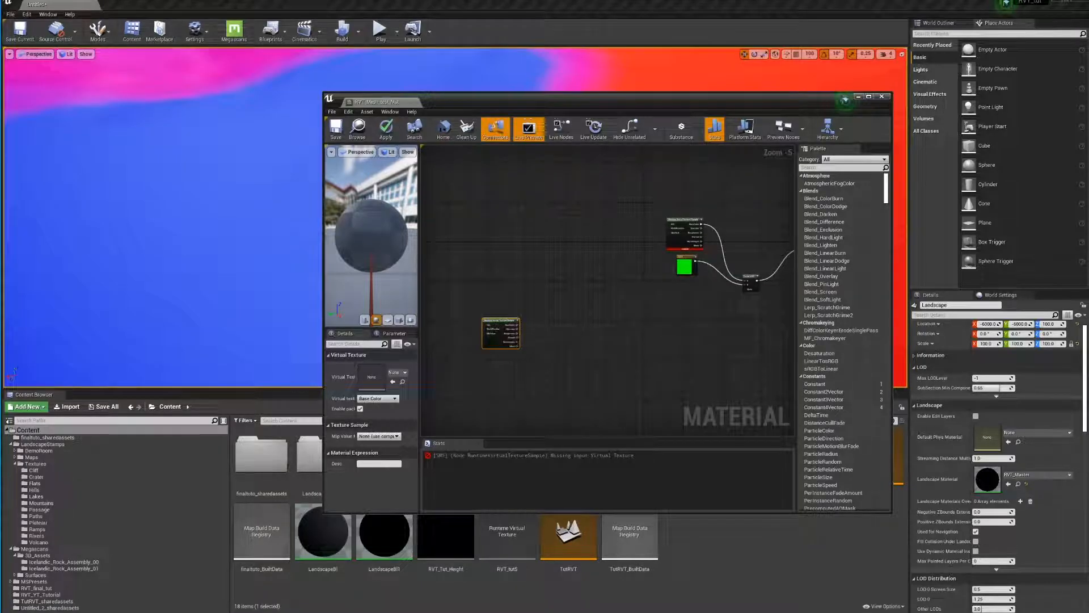
right_drag(601, 341, 585, 346)
mouse_move(485, 327)
mouse_down()
mouse_move(511, 327)
mouse_move(493, 325)
mouse_up()
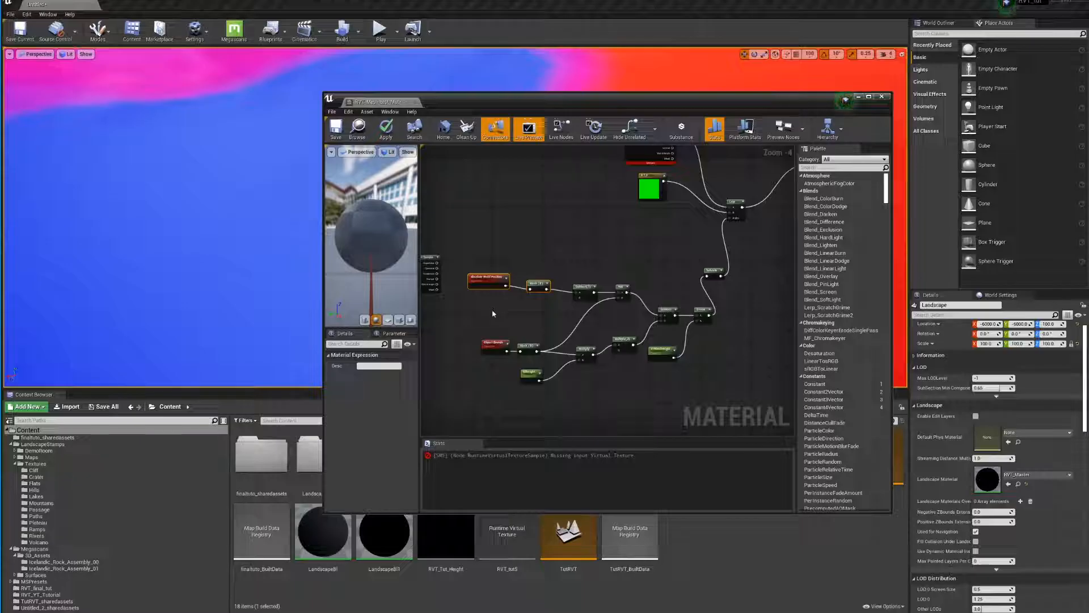
Connect the duplicated Runtime Virtual Texture Sample's WorldHeight to input B of the Subtract after Absolute World Position, and lower the sample clear of that node
scroll(488, 286, up, 3)
right_drag(497, 304, 595, 288)
scroll(580, 287, down, 2)
scroll(579, 287, up, 1)
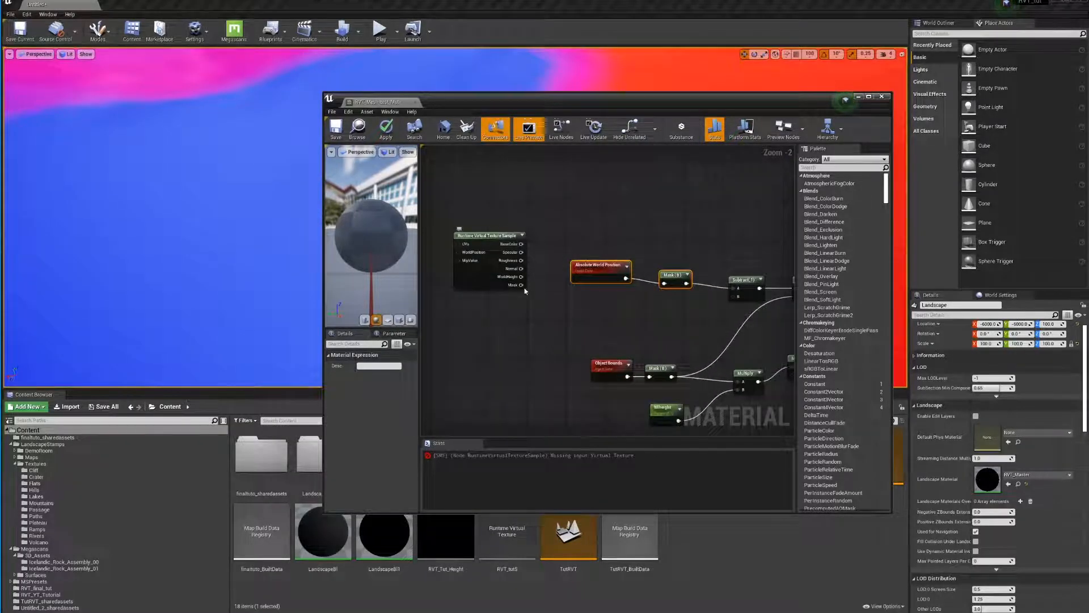
drag(521, 277, 738, 296)
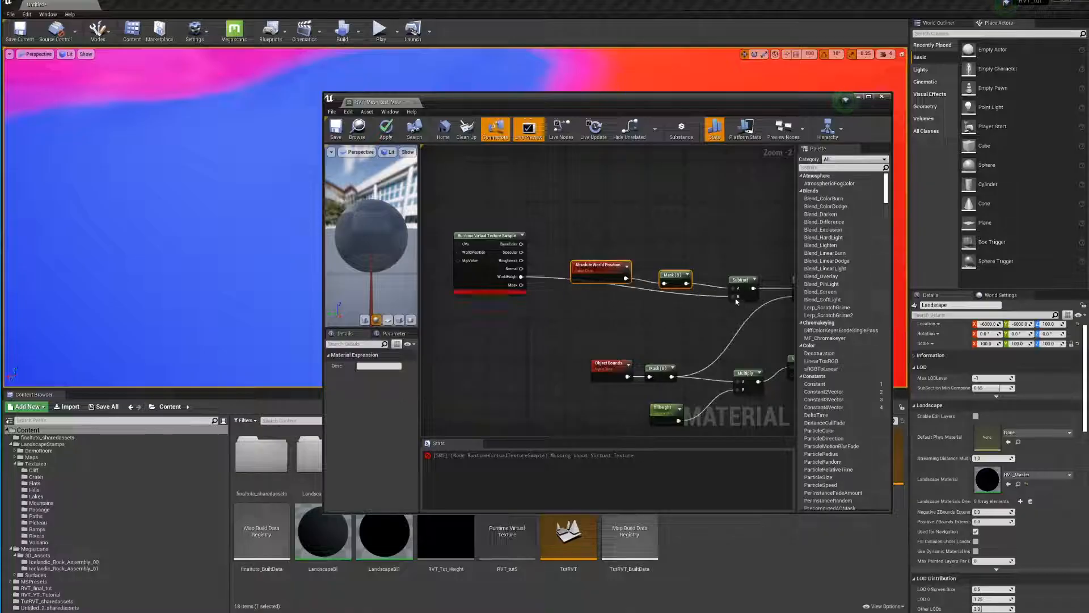
right_drag(691, 327, 649, 335)
scroll(649, 335, down, 3)
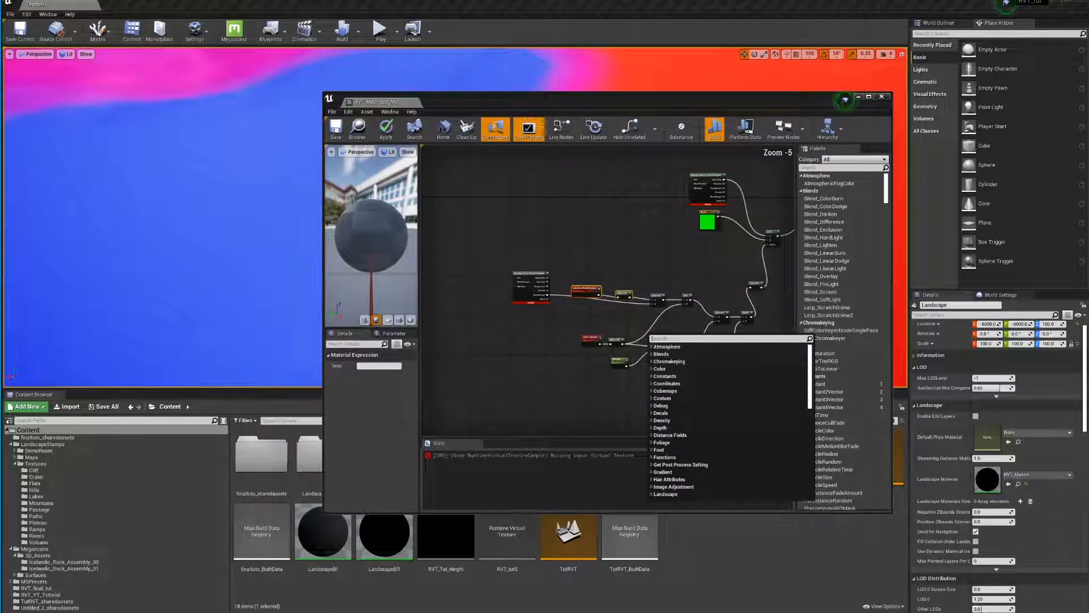
key(Escape)
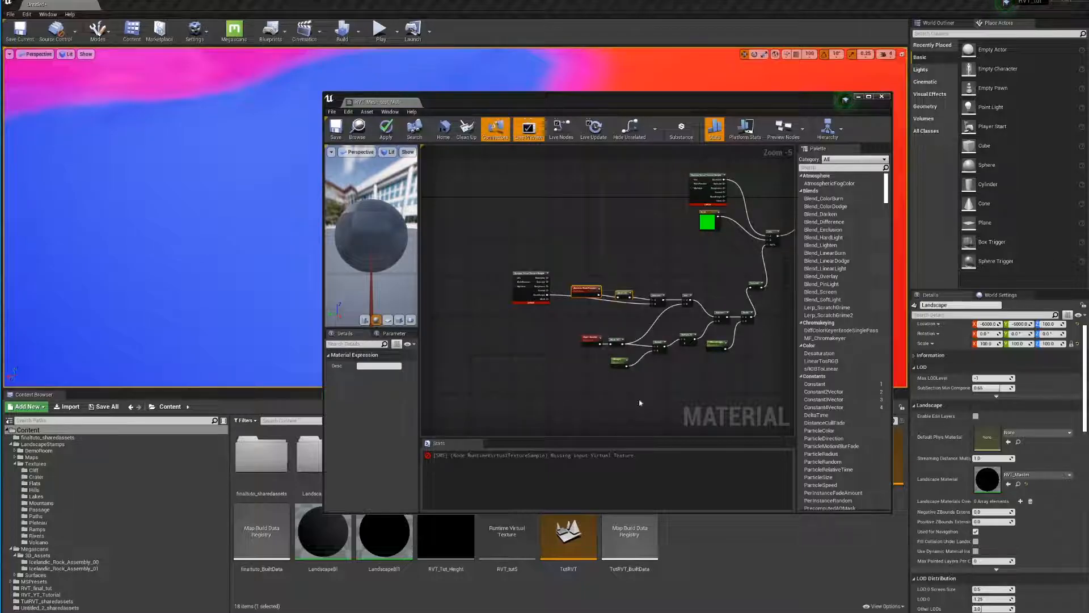
click(529, 294)
scroll(605, 298, up, 3)
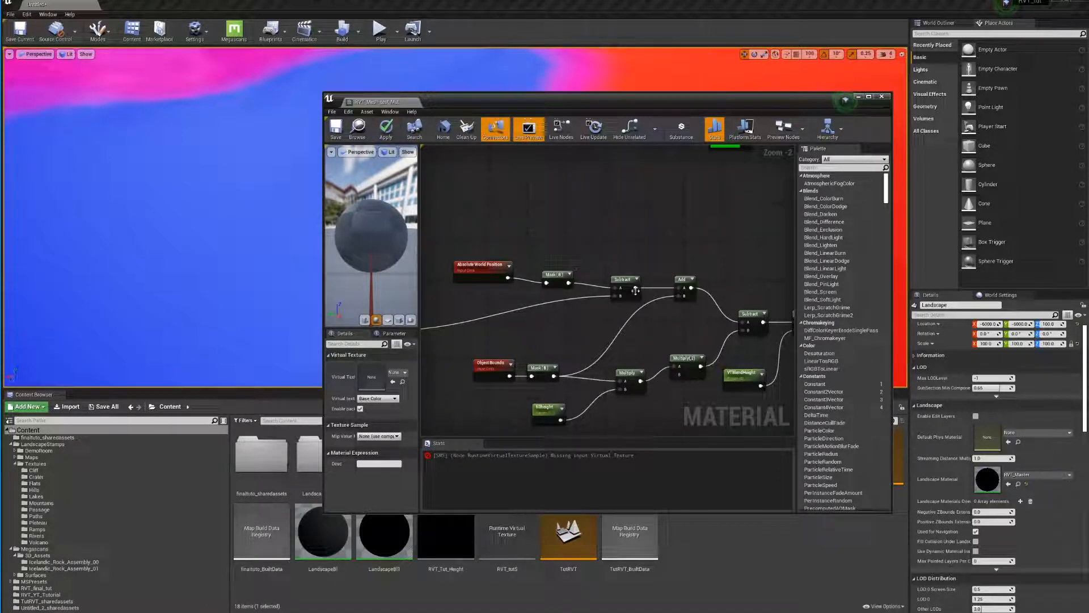
Examine how Absolute World Position and its B mask feed the first Subtract node, and look up Subtract in the node search
right_drag(548, 325, 635, 317)
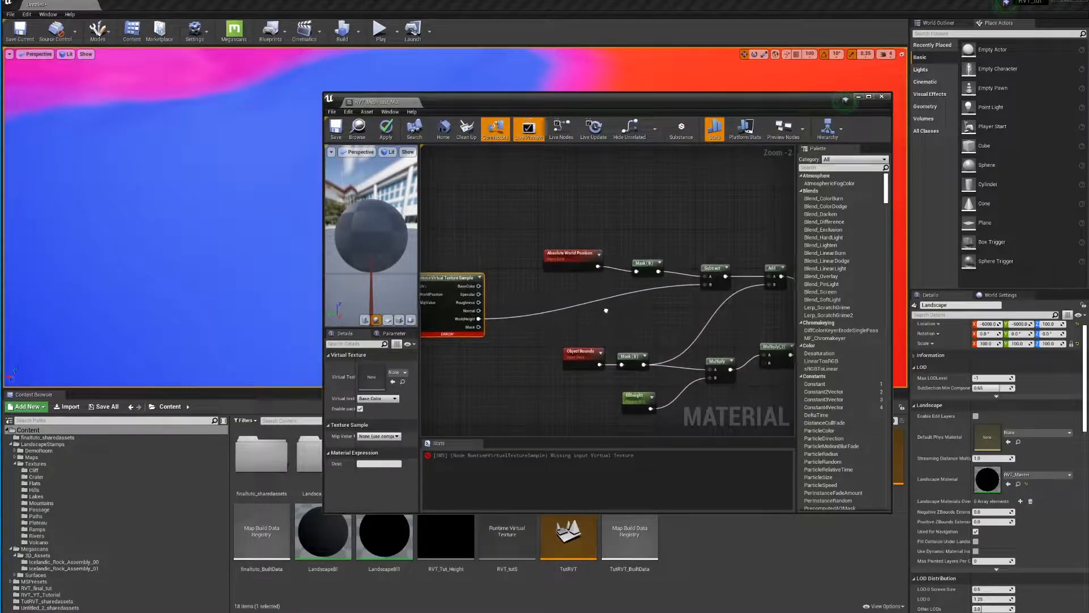
right_drag(735, 278, 662, 287)
scroll(603, 304, up, 2)
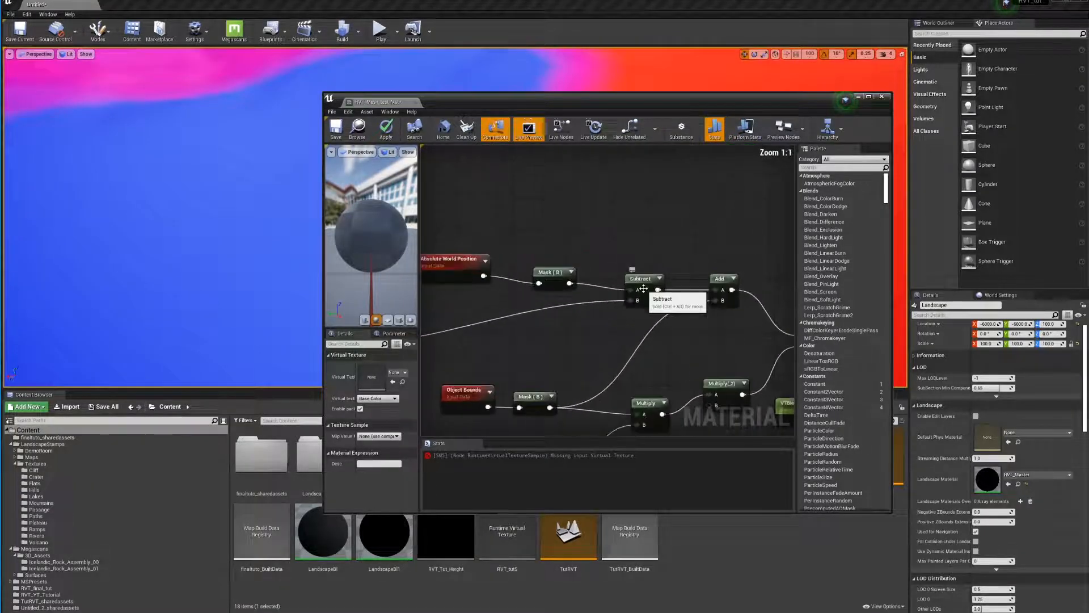
right_click(573, 229)
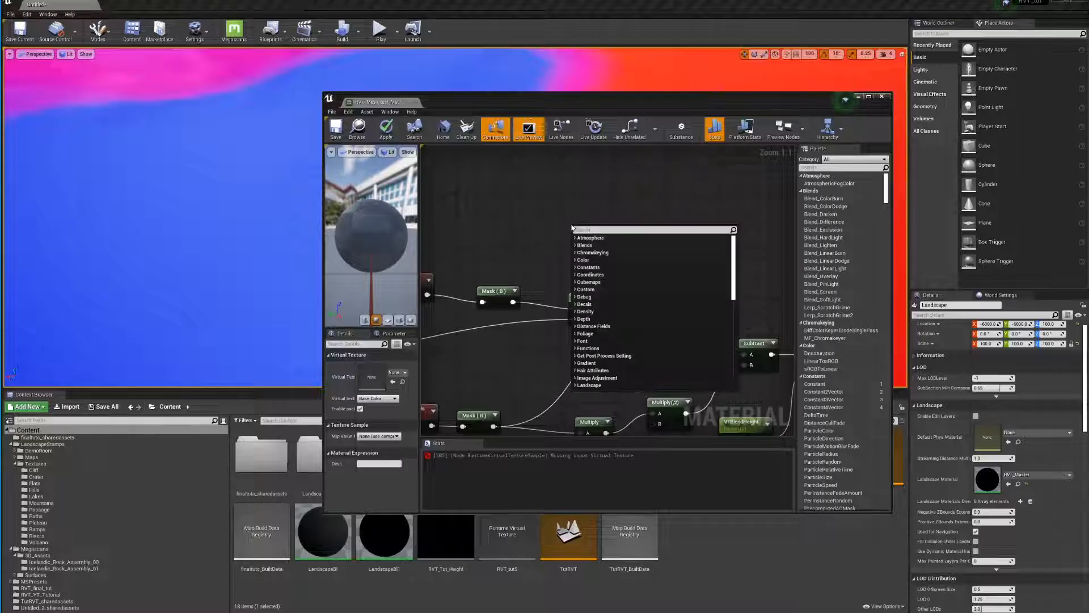
text(su)
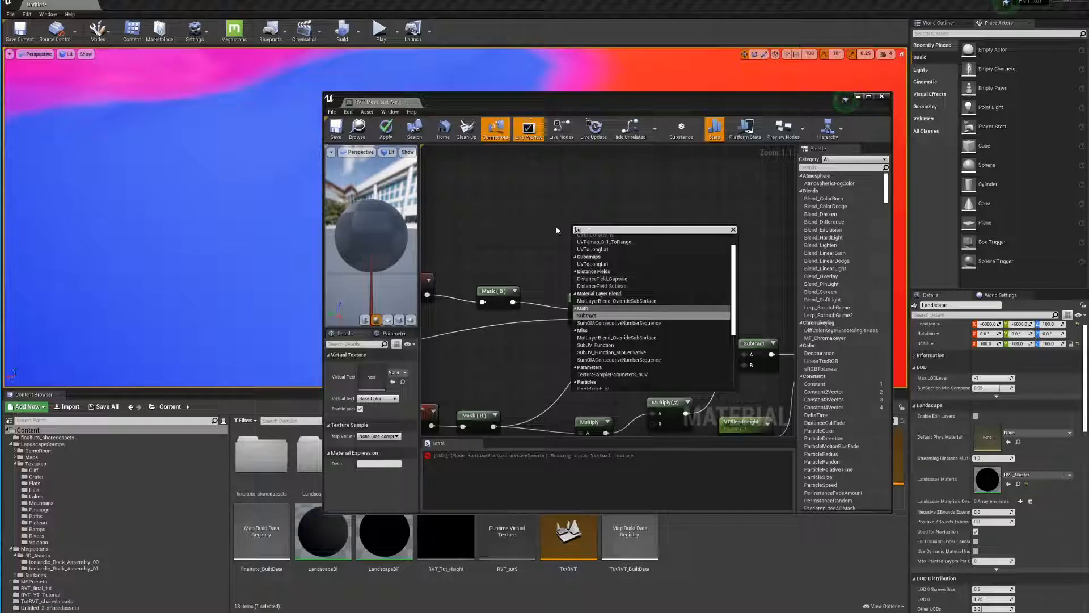
key(BackSpace)
key(BackSpace)
text(-)
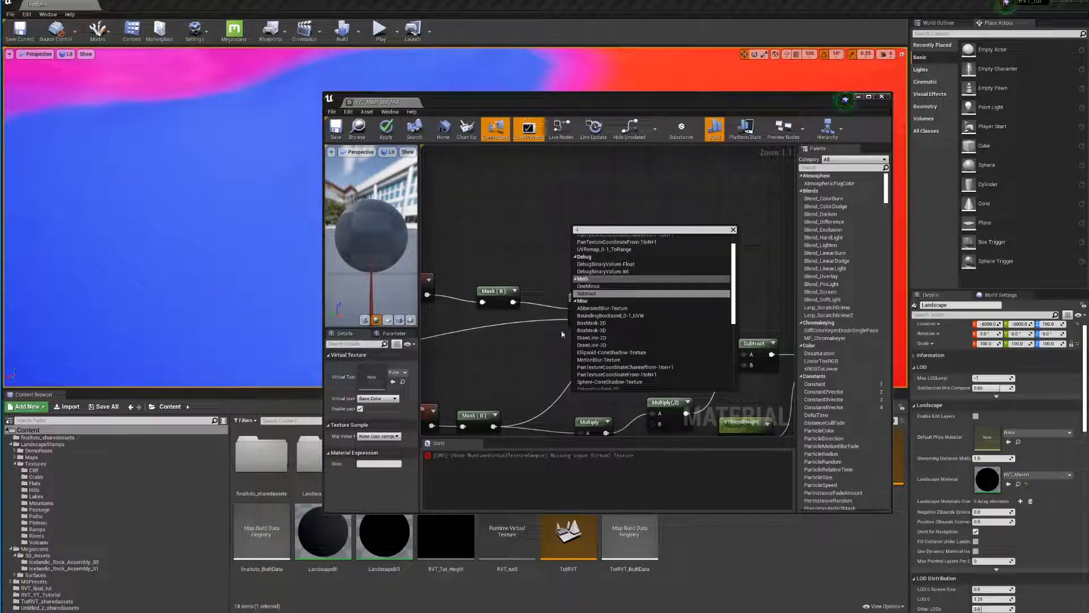
scroll(529, 339, down, 2)
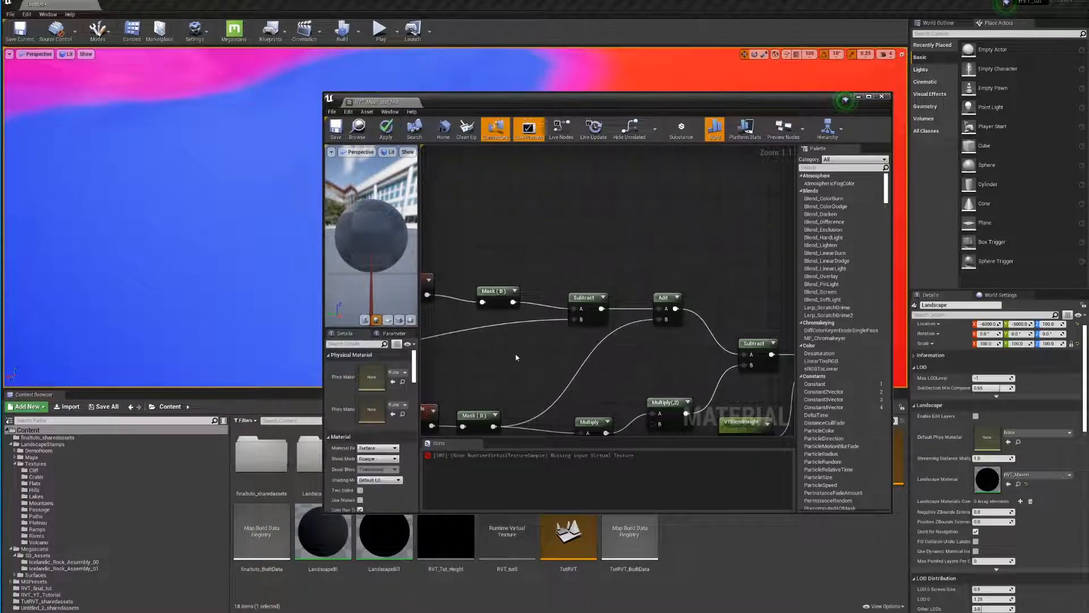
Trace the WorldHeight connection through the Subtract node to the Add node, and look up Add in the node search
right_drag(529, 339, 637, 284)
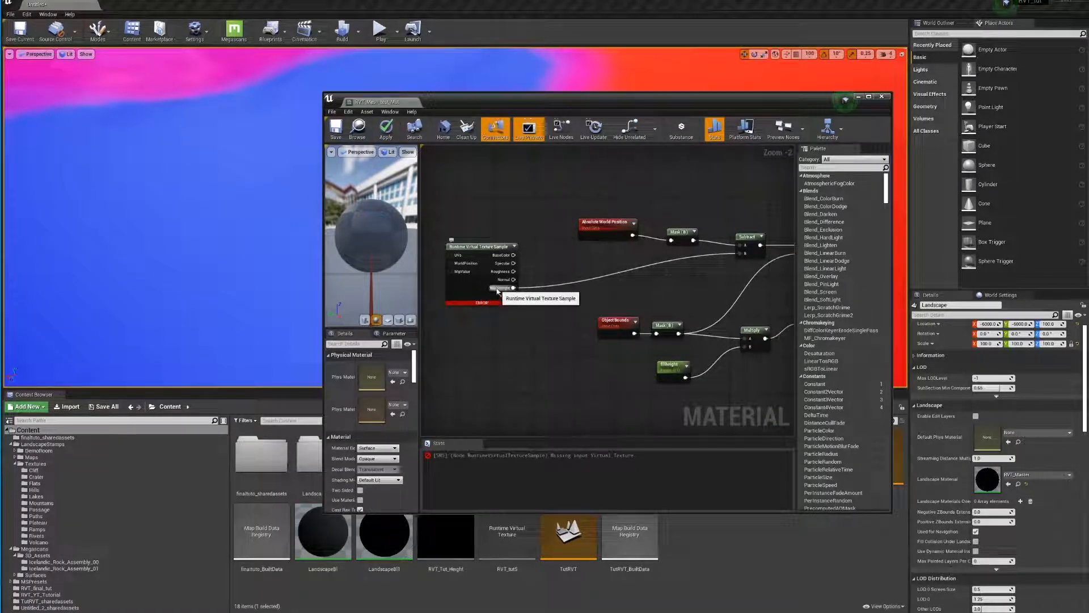
right_drag(649, 273, 600, 297)
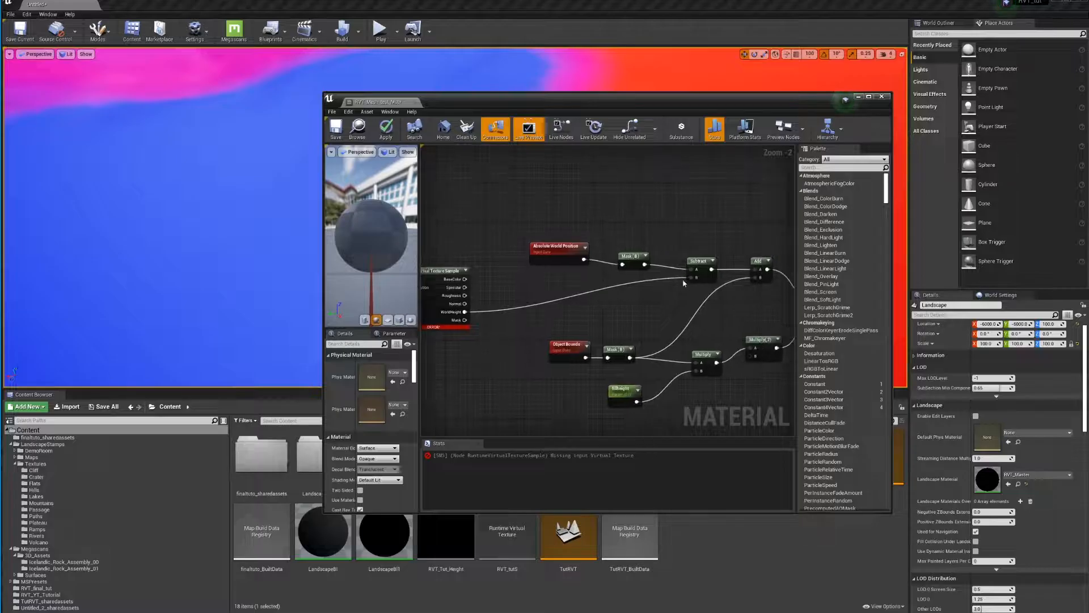
scroll(684, 282, up, 2)
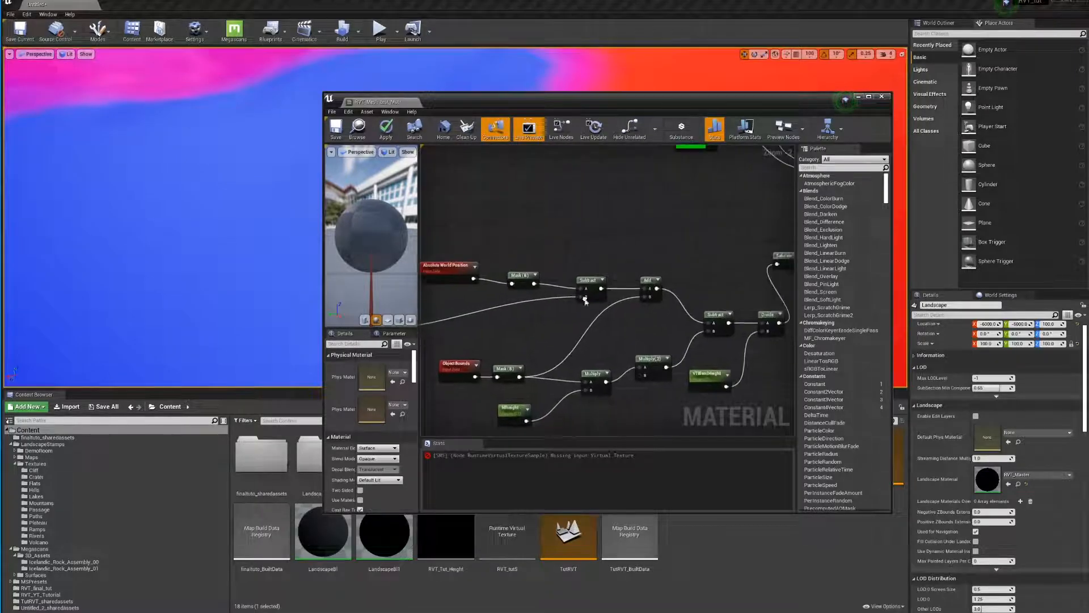
right_drag(684, 282, 580, 278)
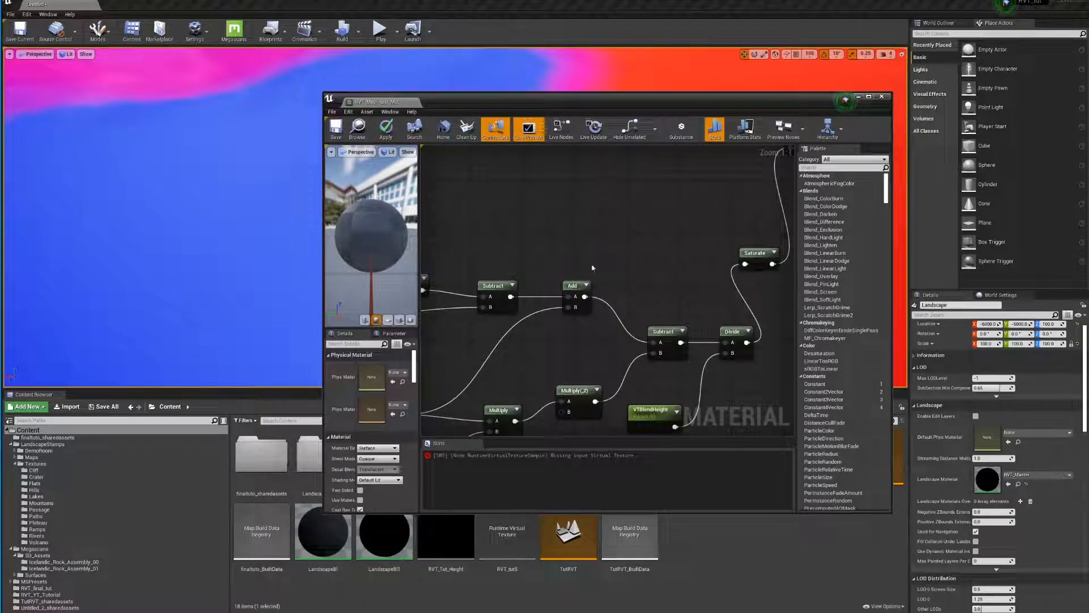
right_click(590, 223)
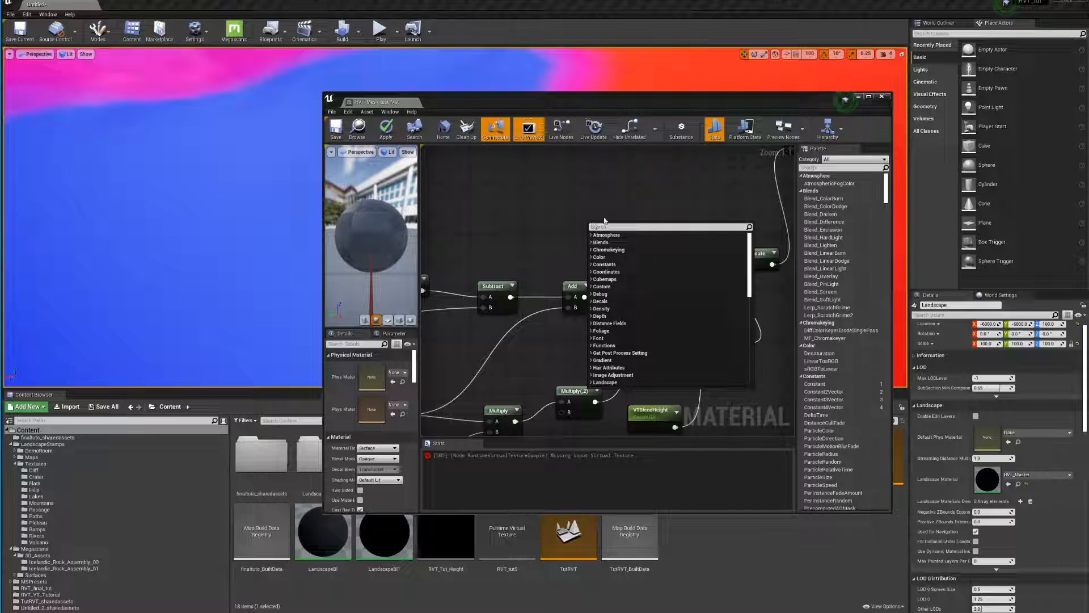
text(add)
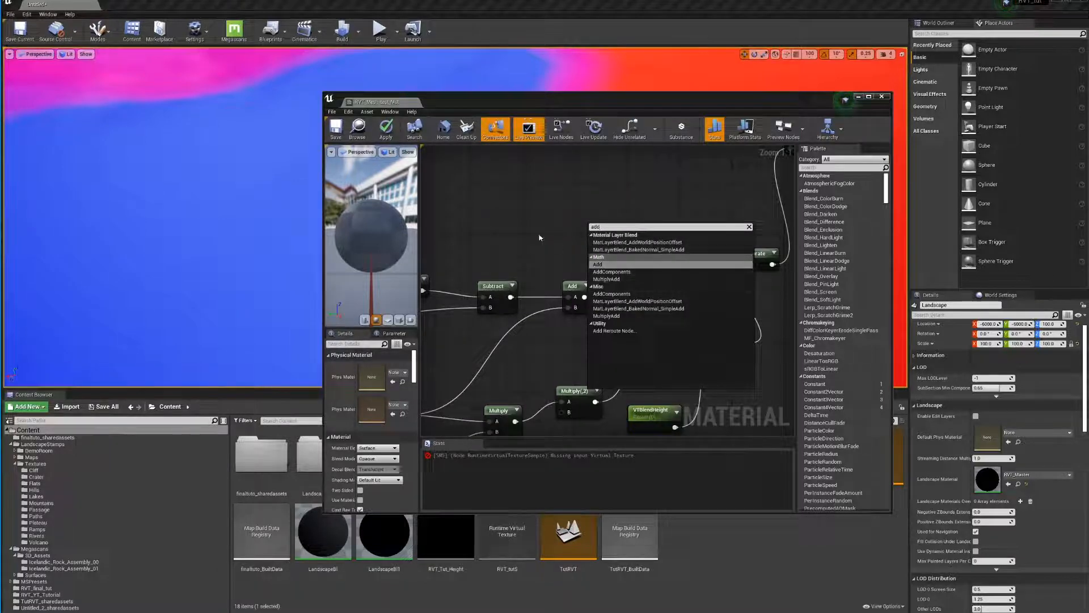
key(Escape)
Trace the Add output through the second Subtract to Divide, and look up "pow" in the node search
right_drag(517, 303, 664, 236)
right_drag(681, 279, 602, 268)
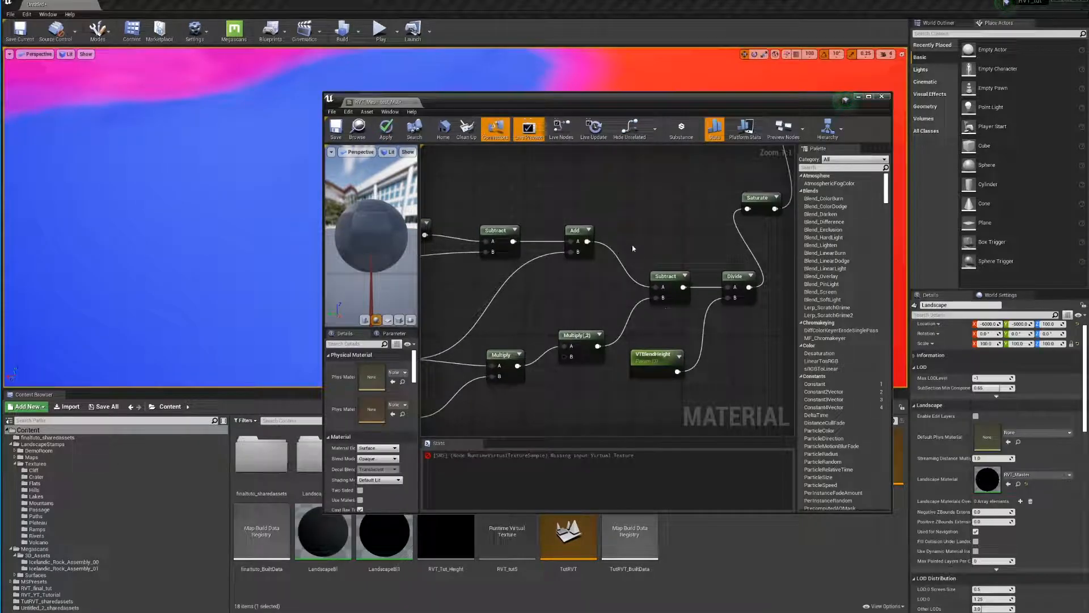
right_drag(667, 271, 687, 300)
right_drag(560, 348, 486, 348)
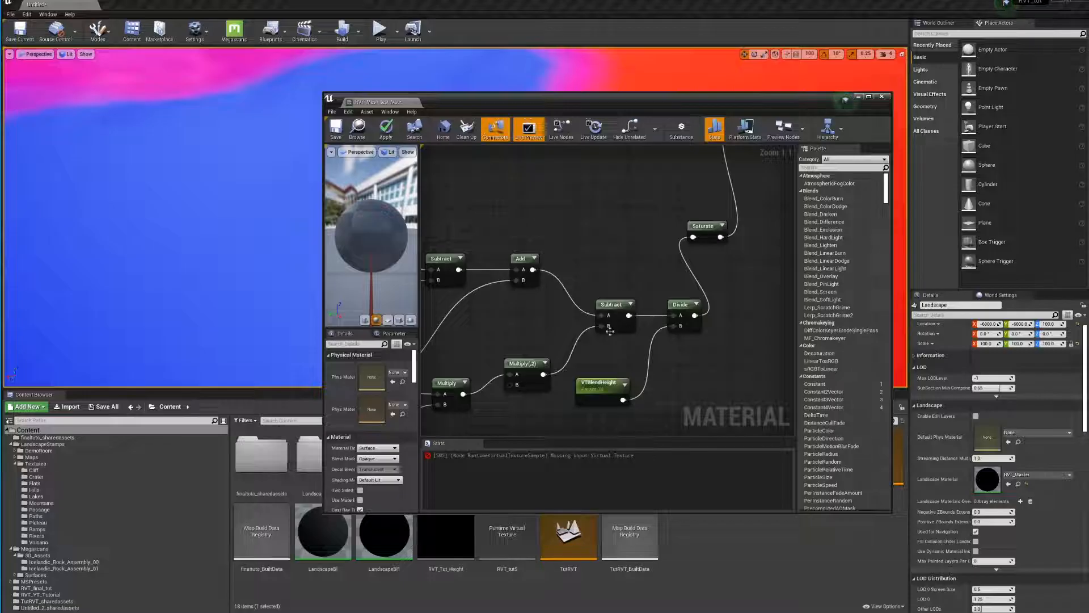
right_click(661, 260)
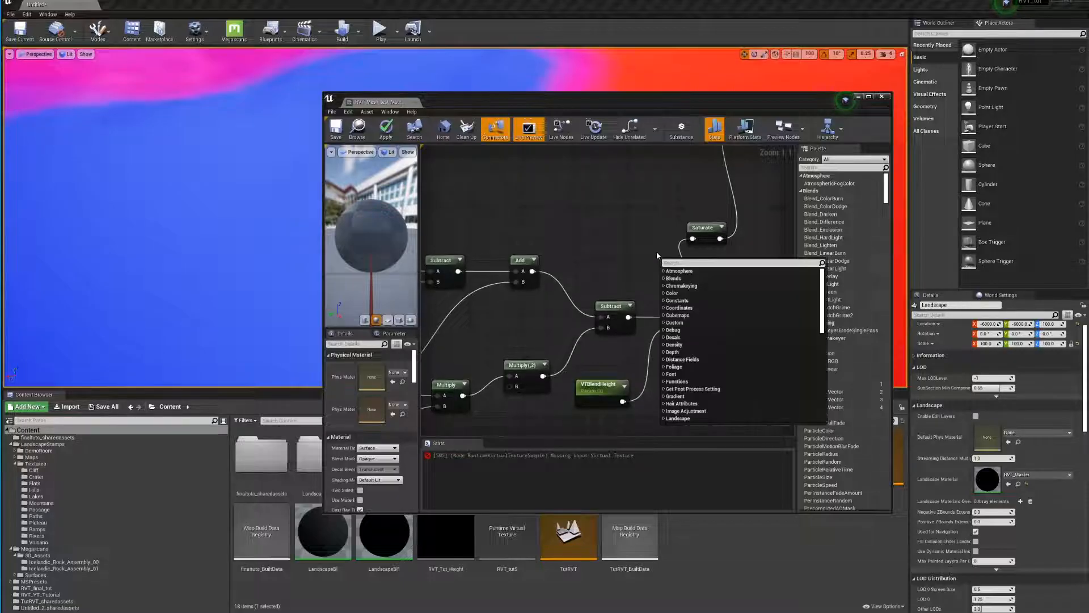
text(pow)
click(647, 251)
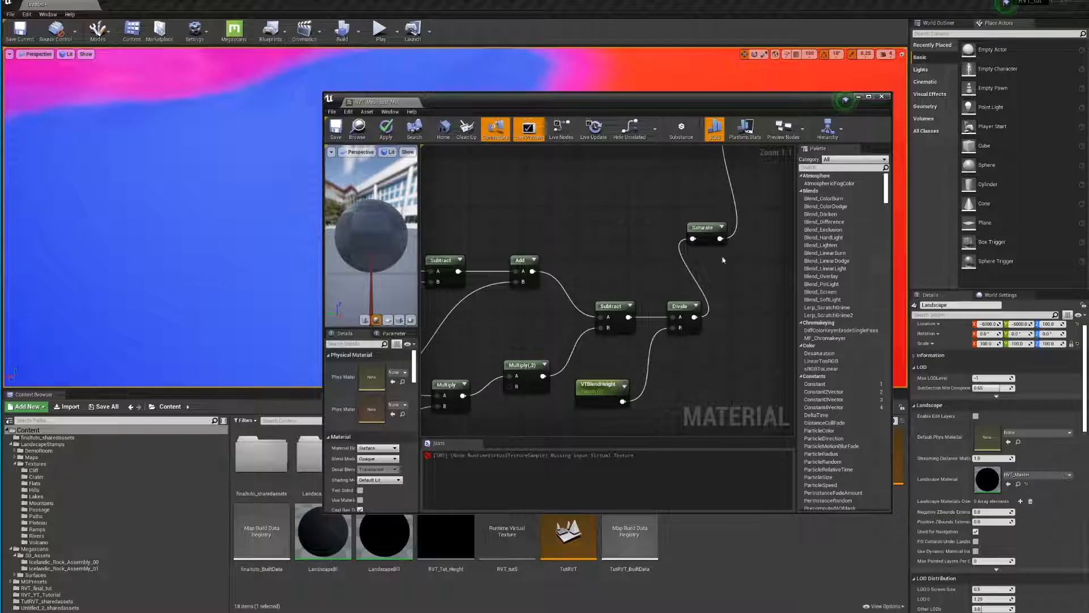
Look up Saturate in the node search and inspect the existing Saturate node after Divide
right_click(731, 268)
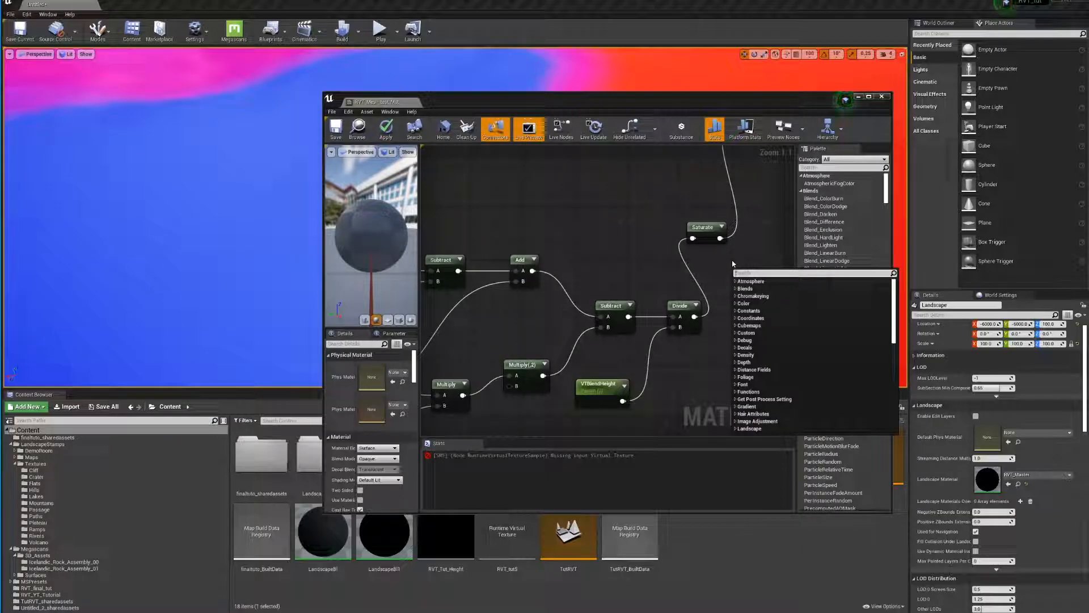
text(sat)
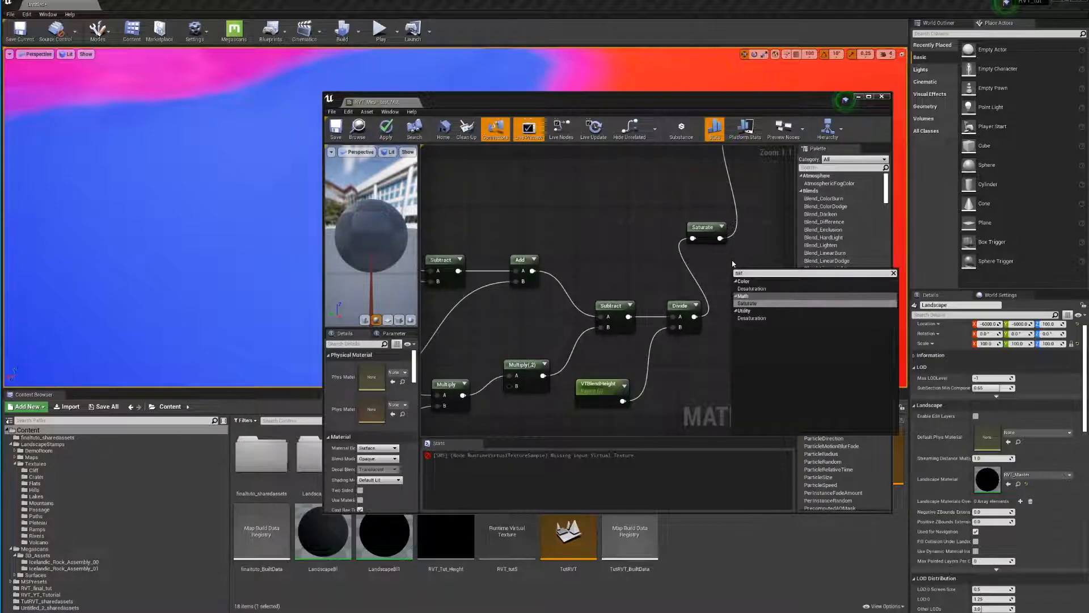
click(721, 242)
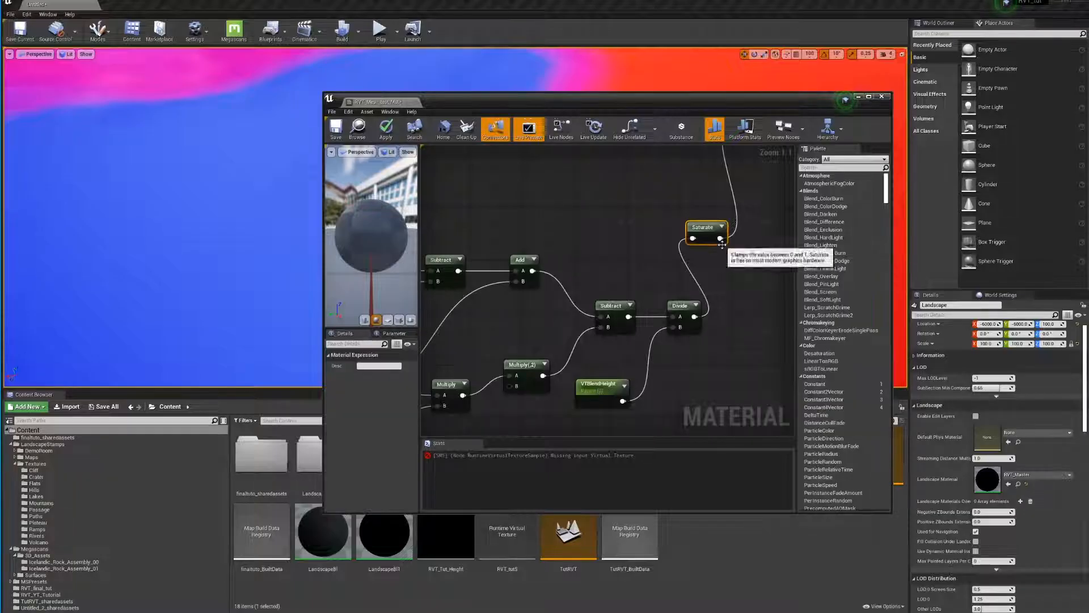
click(737, 296)
Move the Object Bounds node slightly farther away from its B mask
right_drag(534, 383, 624, 335)
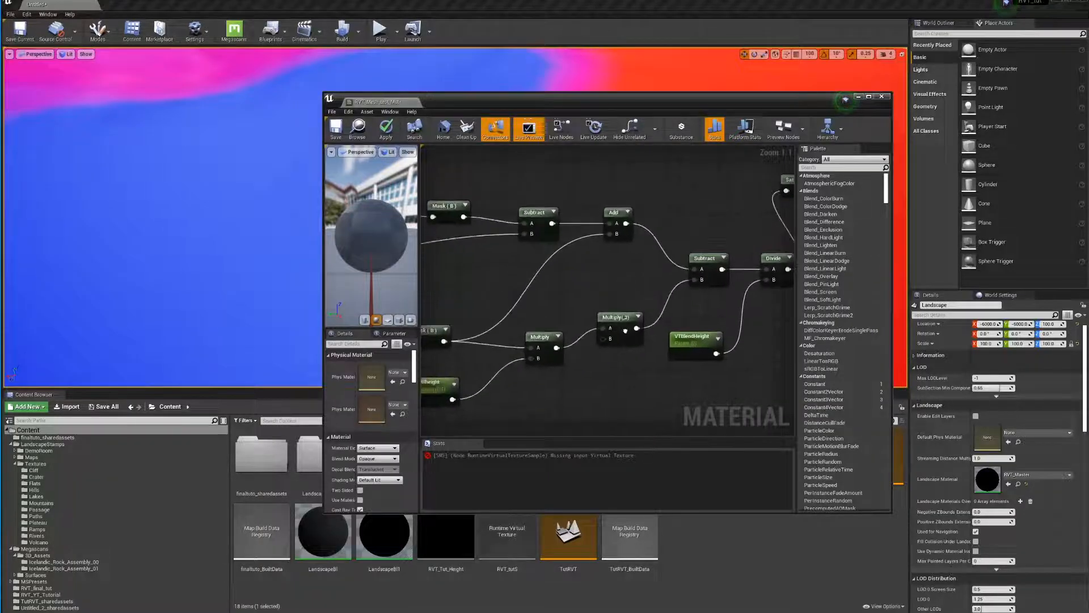
scroll(620, 328, down, 2)
right_drag(554, 329, 681, 315)
scroll(593, 315, up, 1)
scroll(592, 314, up, 1)
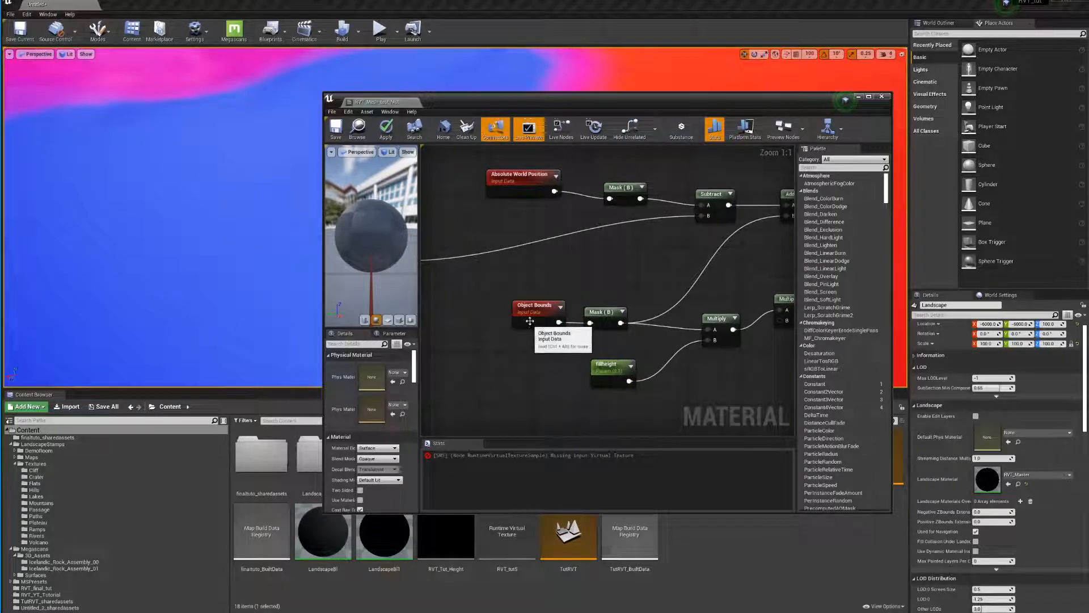
drag(530, 308, 510, 301)
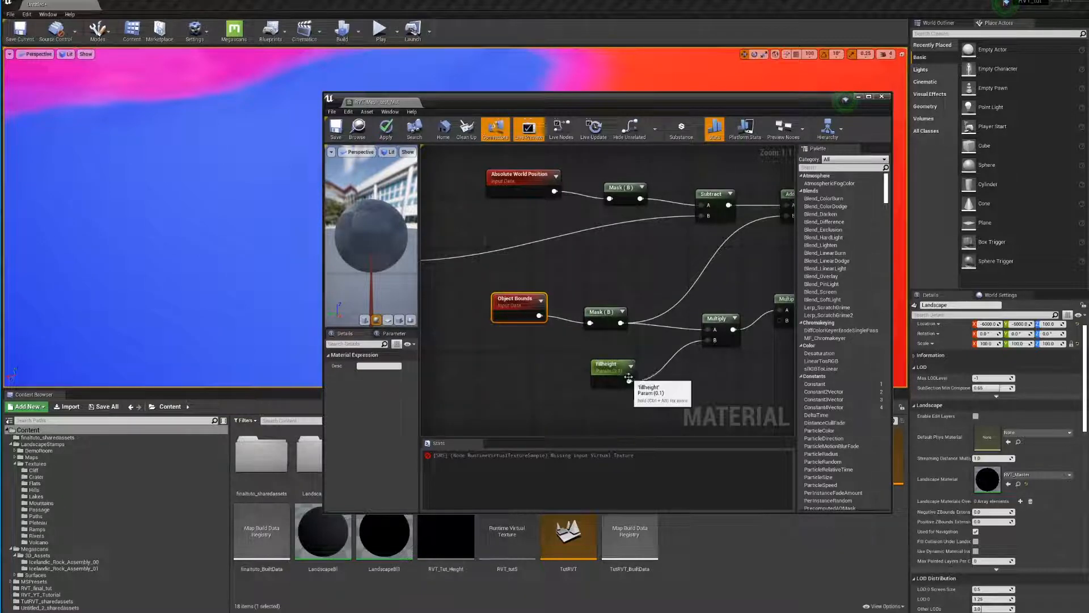
Try out adding a second Object Bounds node above the B mask through the node search, and delete it
right_click(586, 276)
text(obj)
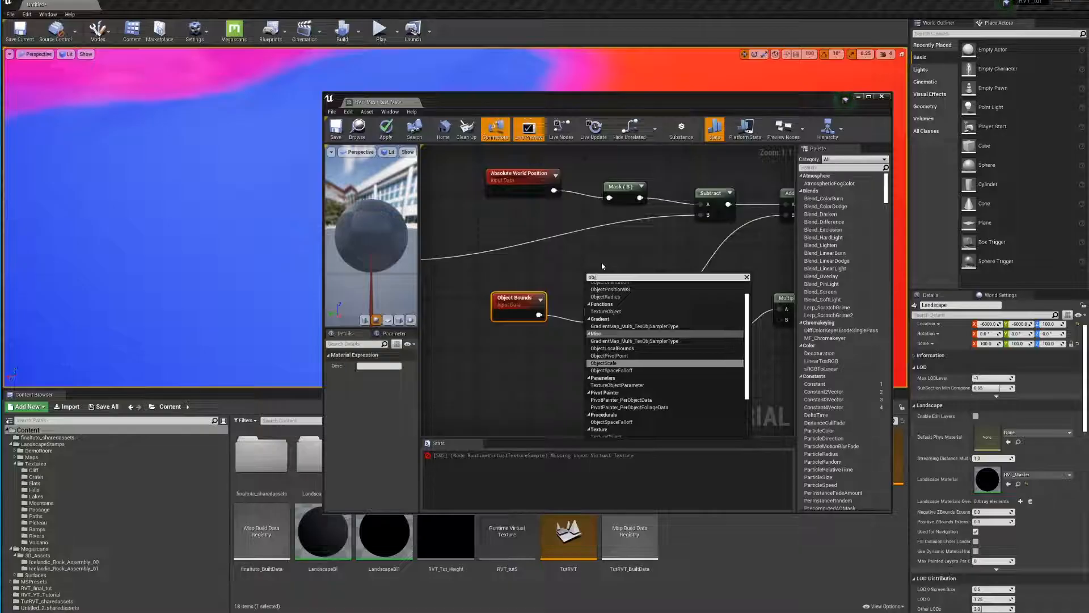
text(ect)
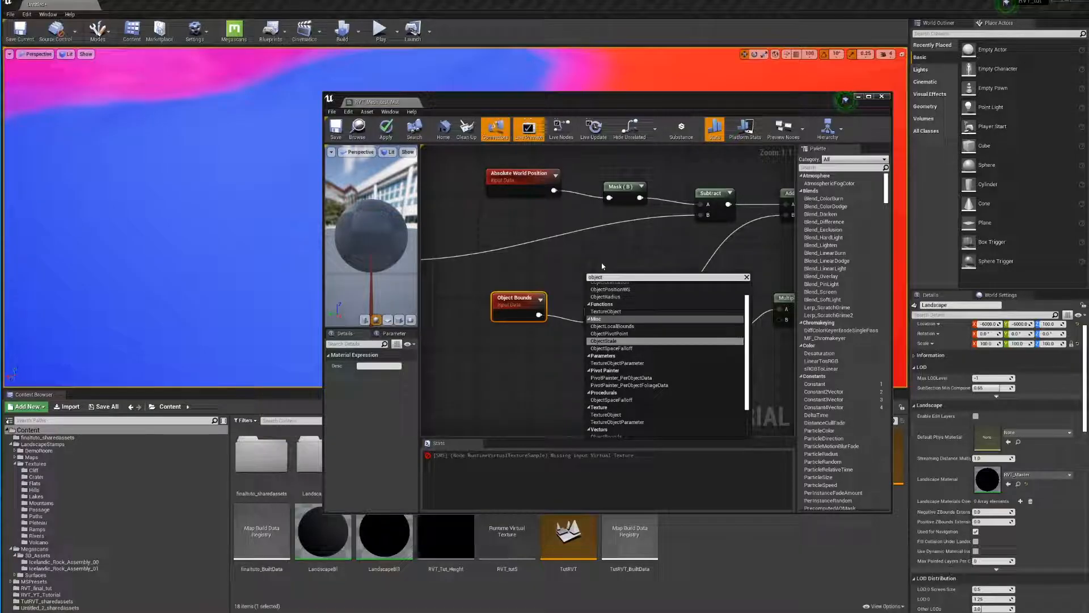
text(b)
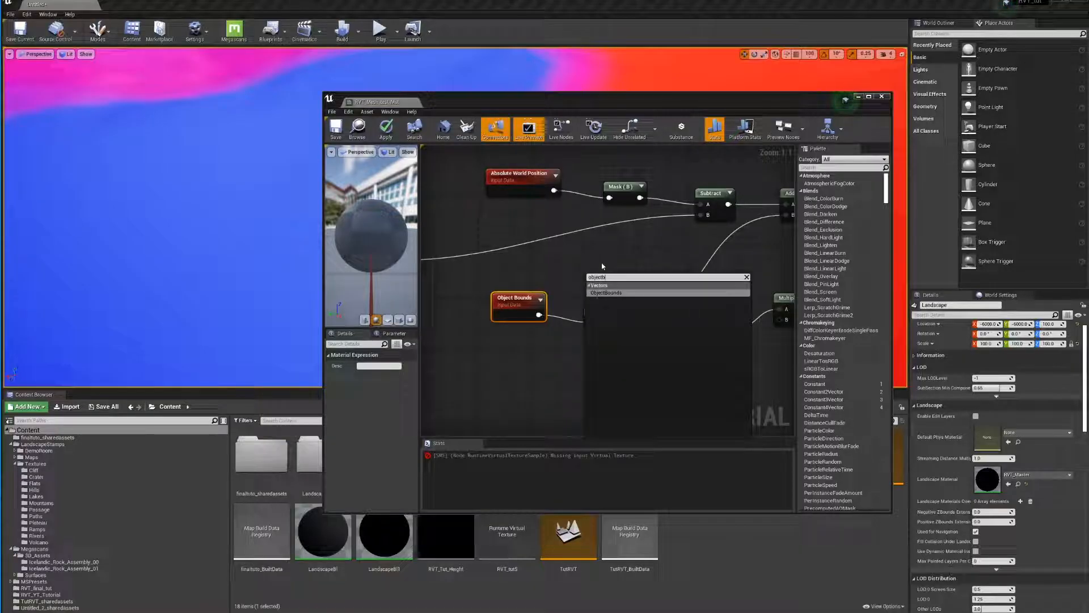
click(624, 293)
drag(624, 294, 616, 283)
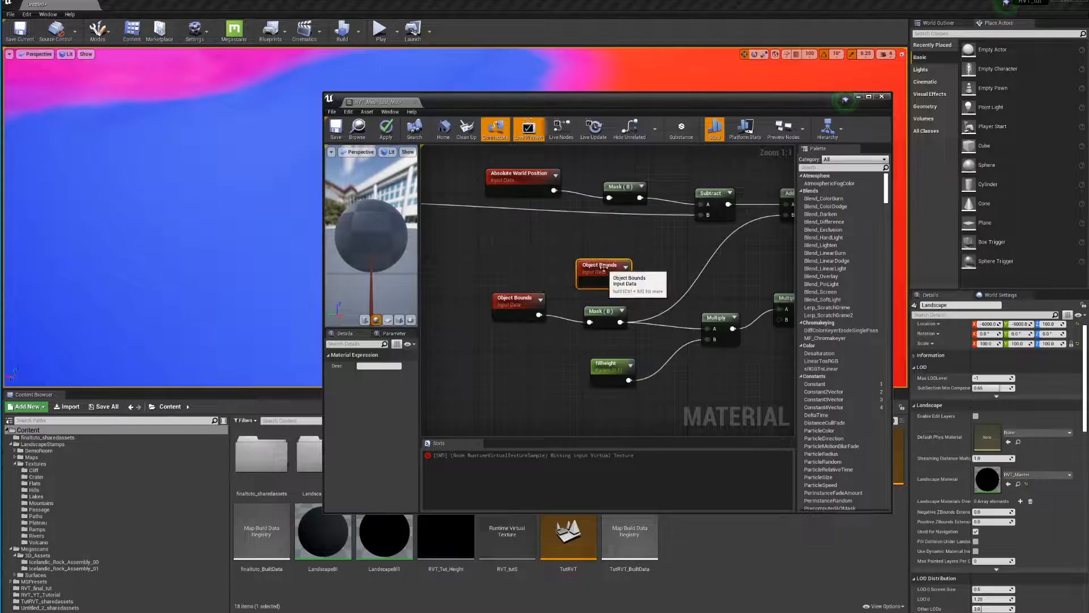
key(Delete)
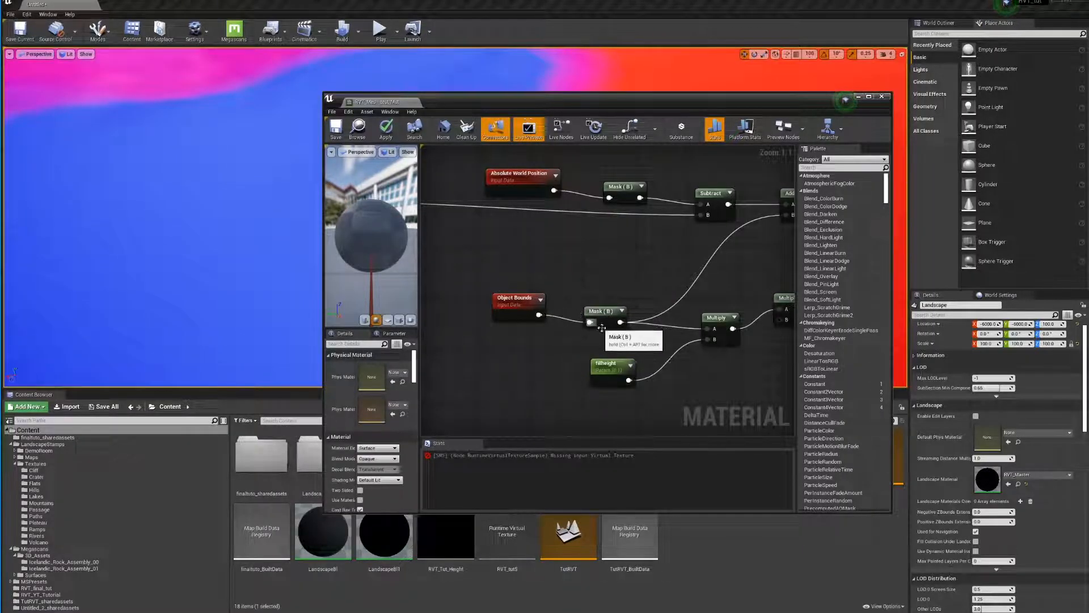
Try out adding an unconnected Multiply node below the existing Multiply, and delete it
right_drag(640, 334, 524, 304)
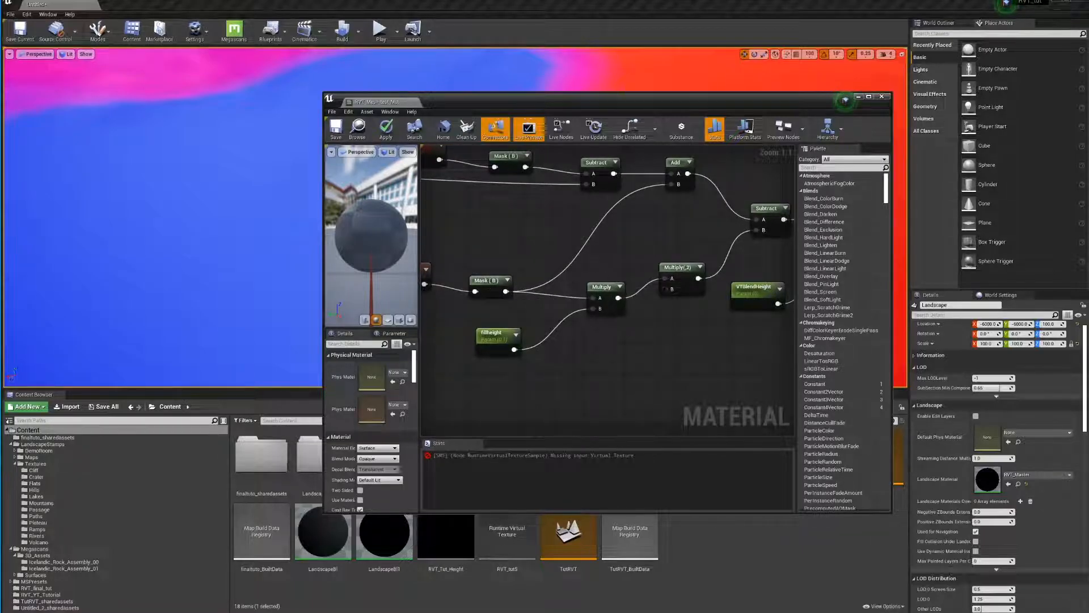
click(618, 369)
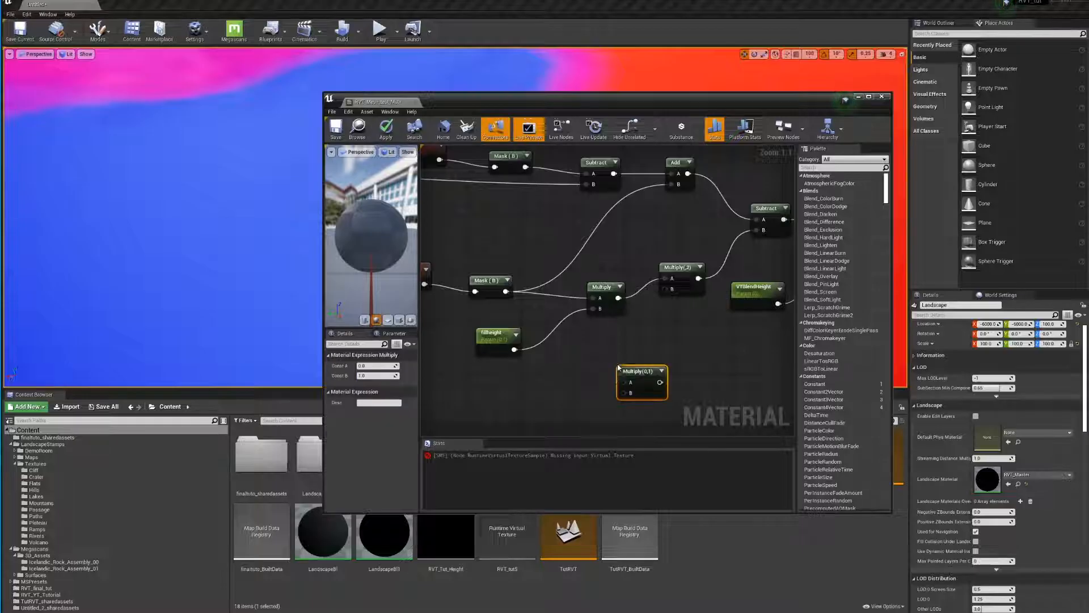
key(Delete)
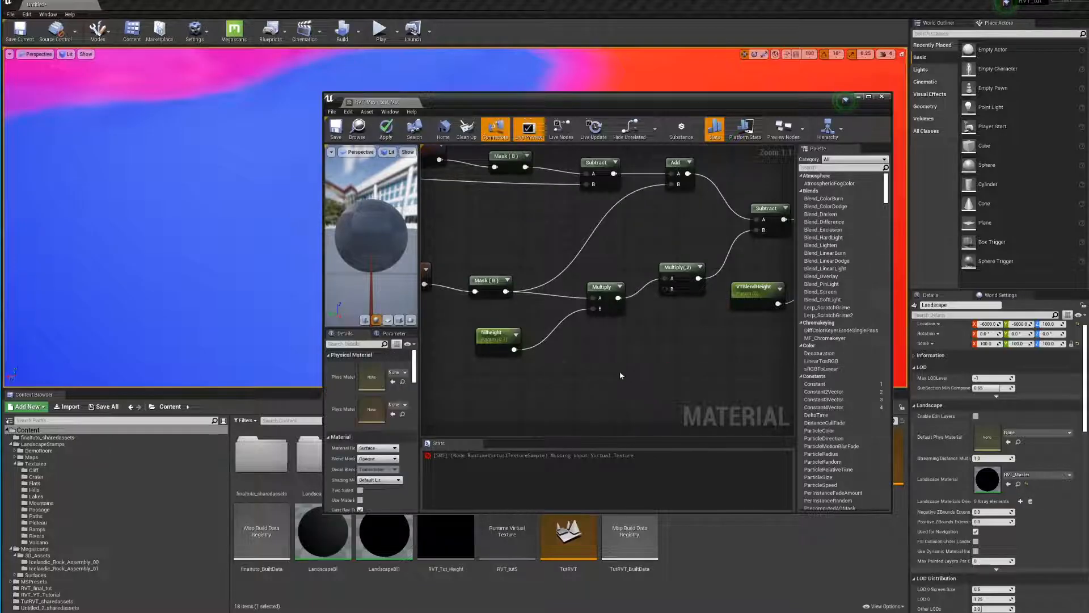
Move the fillheight parameter closer to the Multiply node, and try out a new scalar parameter below it before deleting that one
drag(479, 337, 509, 323)
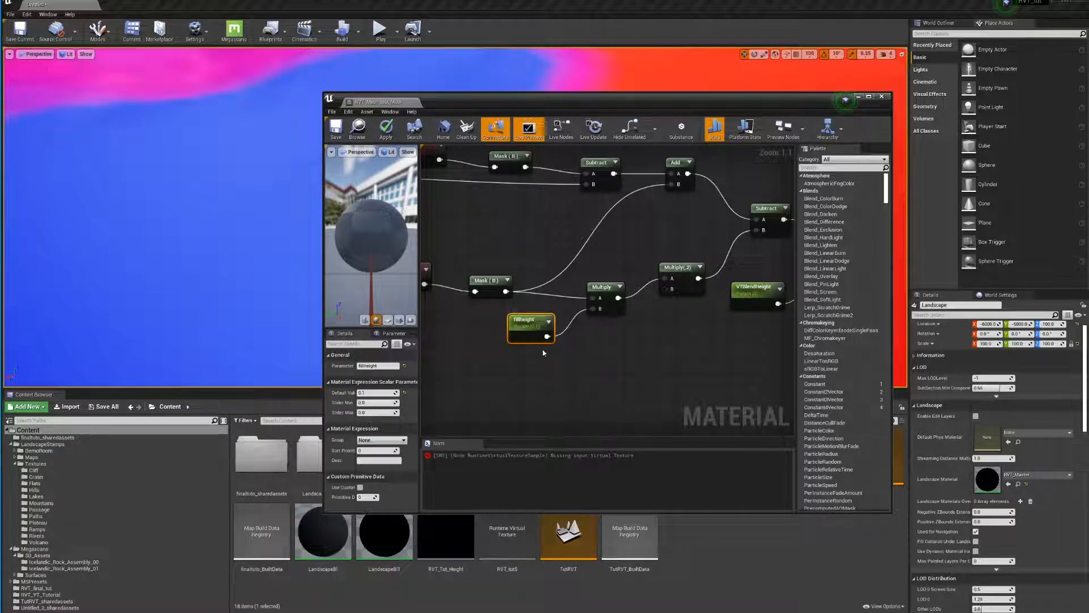
click(574, 379)
text(ssssssssssss)
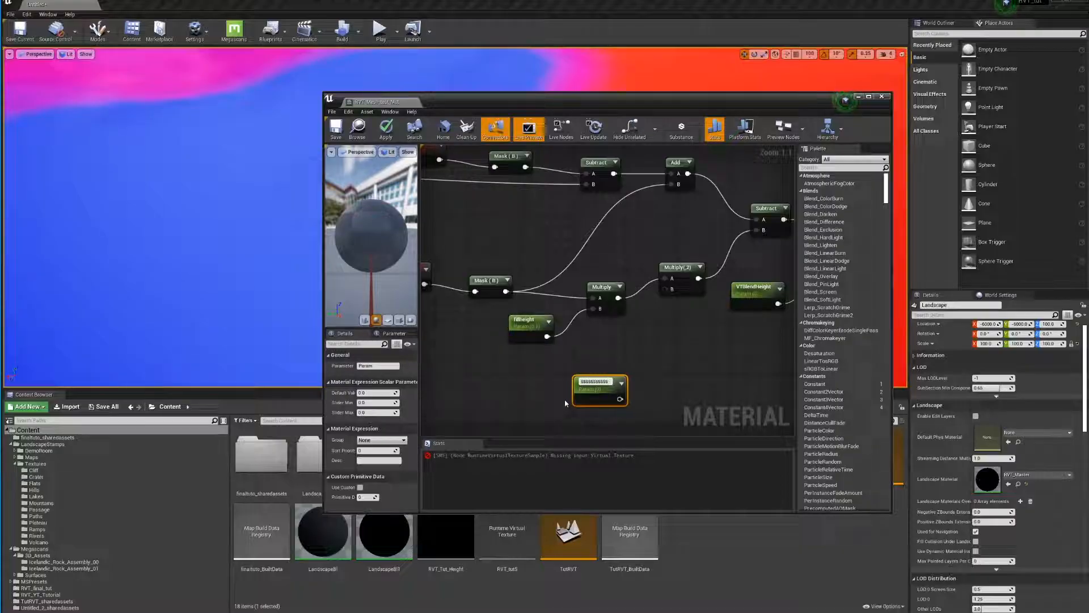
key(Escape)
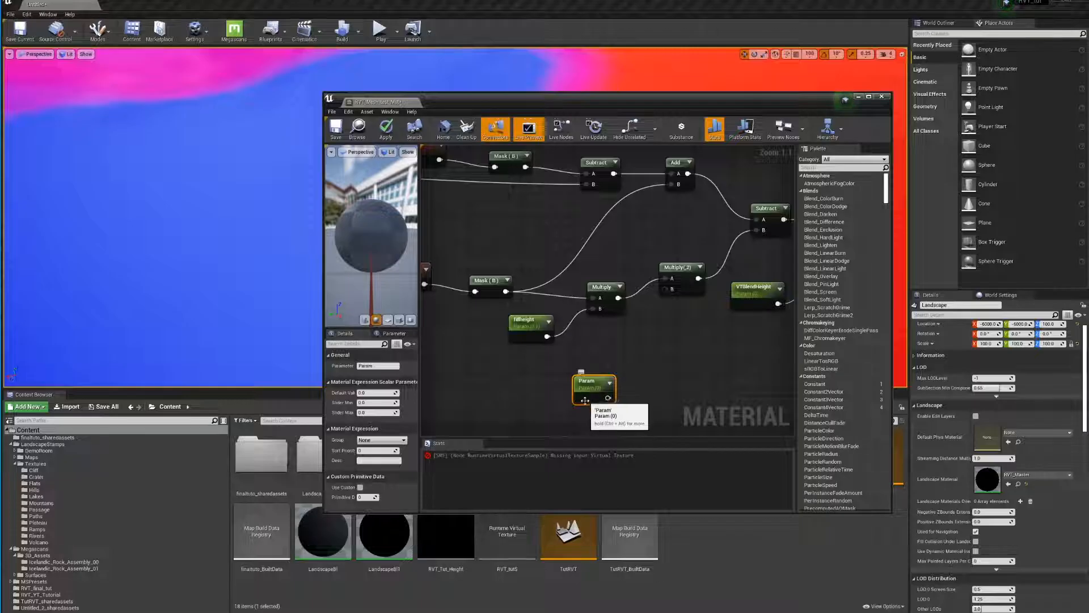
key(Delete)
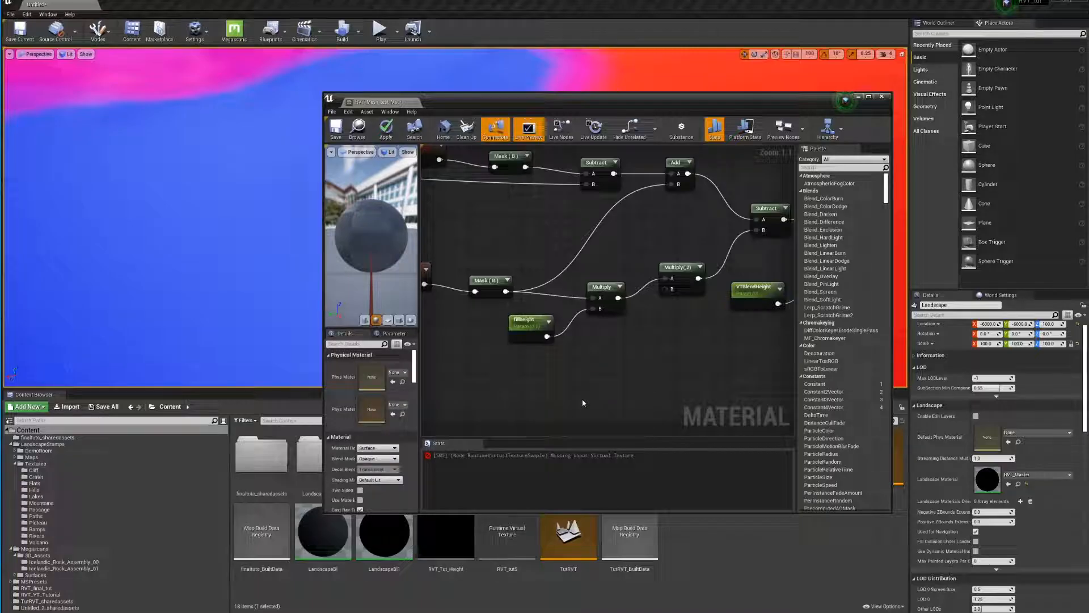
Raise the Multiply node fed by fillheight slightly, and inspect the second Multiply and its path through Subtract to VTBlendHeight and Divide
click(539, 335)
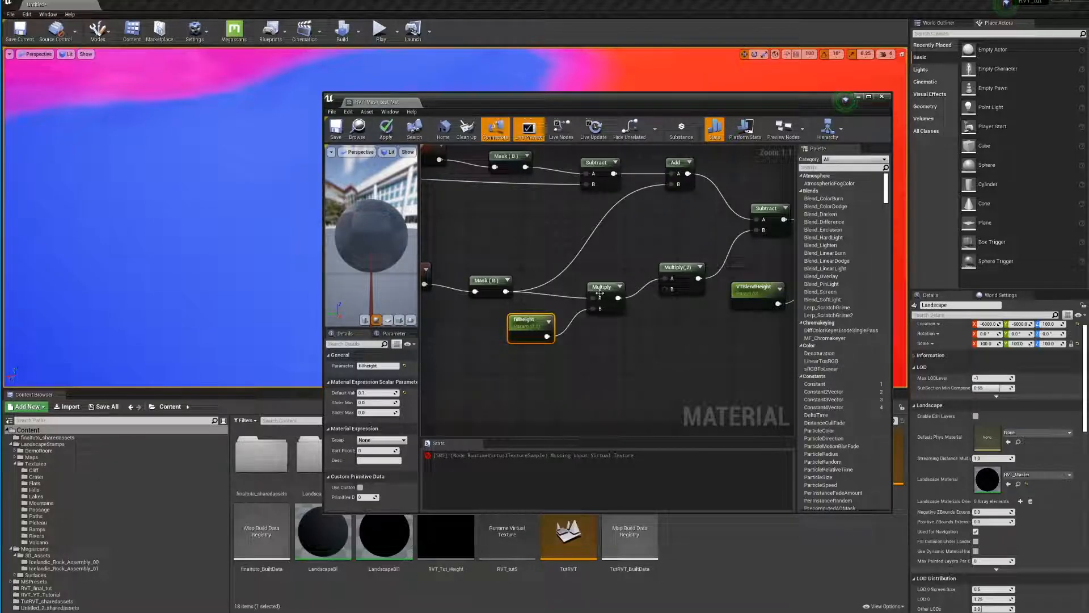
drag(600, 289, 599, 276)
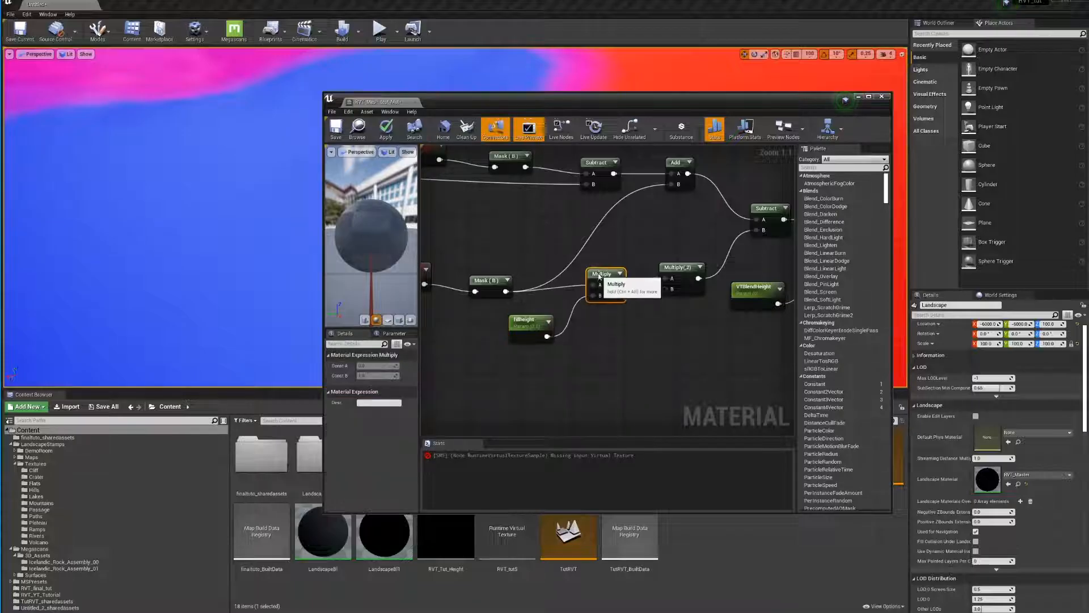
right_drag(673, 325, 625, 329)
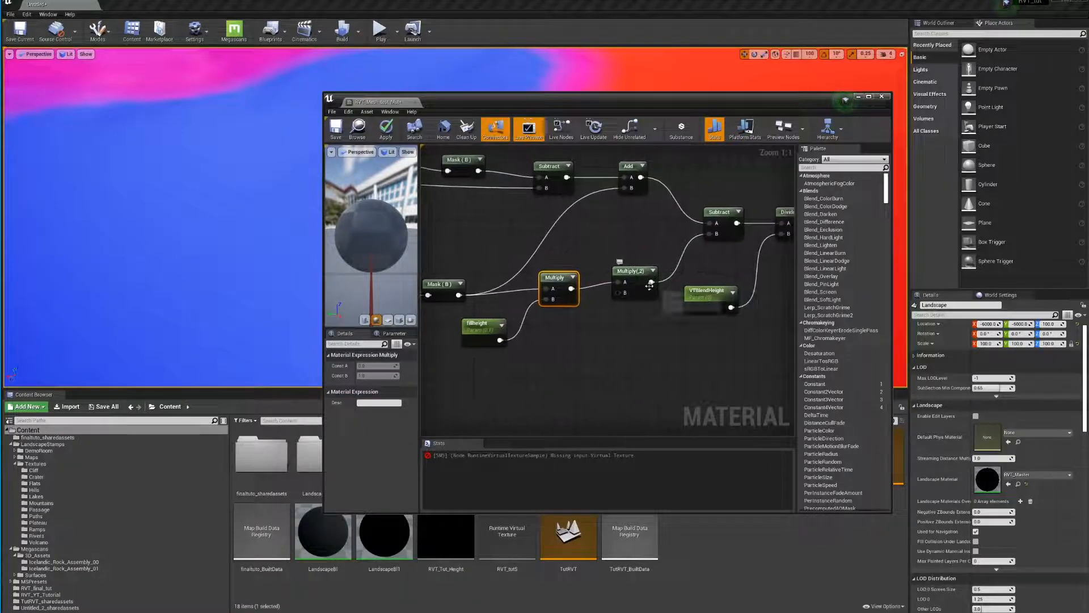
click(627, 276)
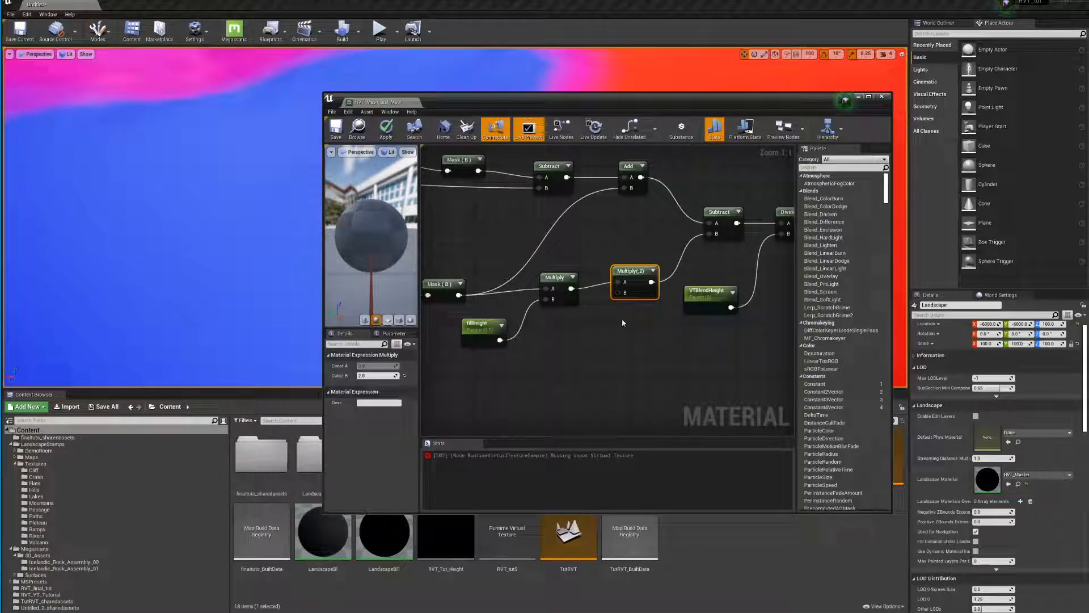
right_drag(652, 327, 584, 358)
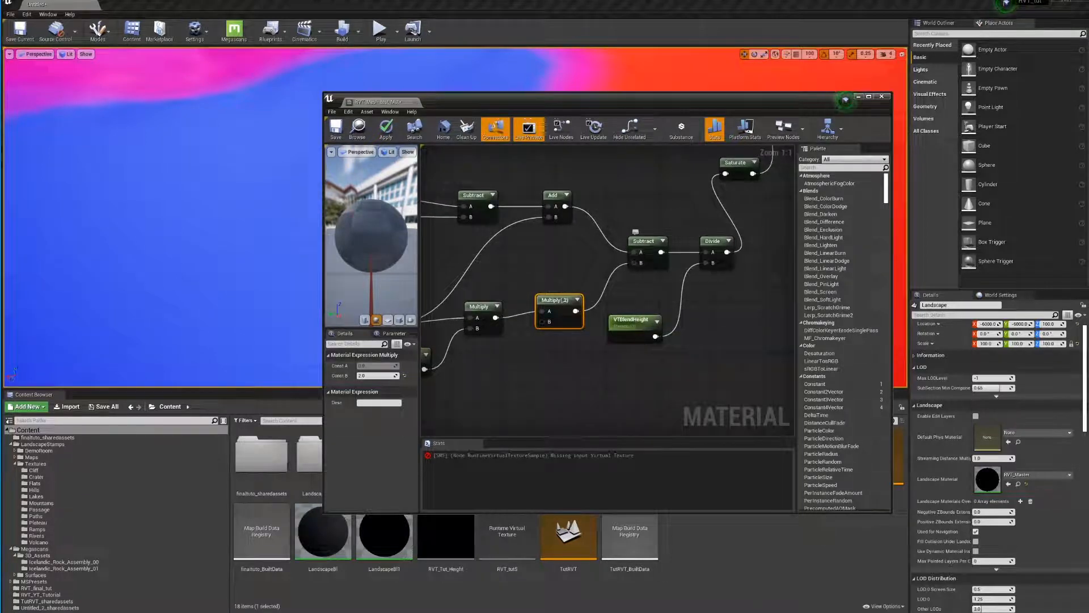
right_drag(639, 279, 567, 265)
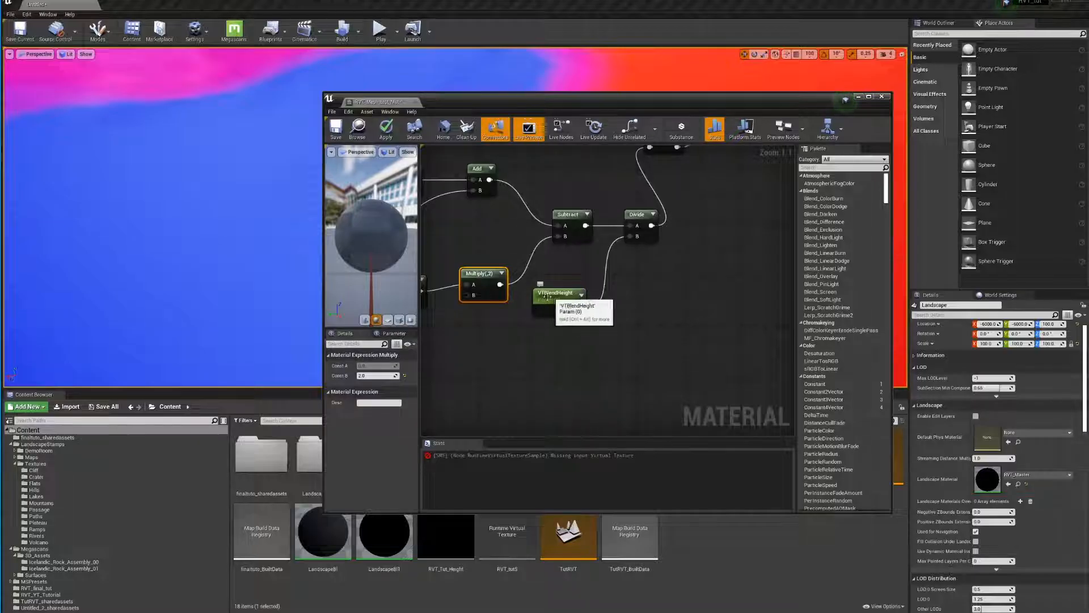
Move the Saturate node close to the Lerp's Alpha input, and reposition the green constant colour to sit level with the Lerp
right_drag(674, 234, 629, 413)
click(609, 313)
drag(608, 314, 576, 222)
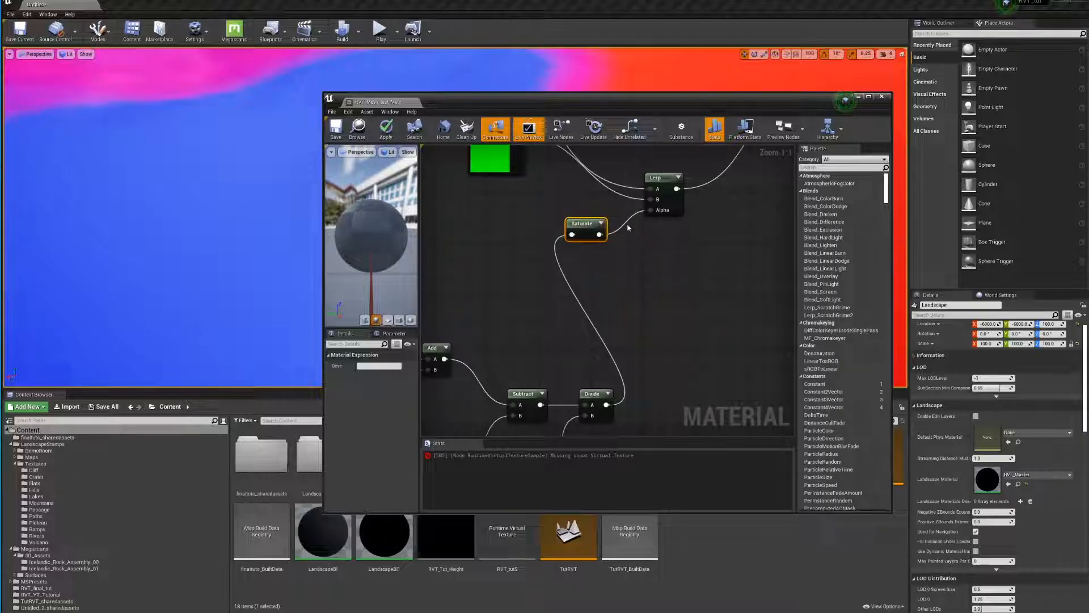
right_drag(659, 209, 708, 253)
drag(553, 173, 527, 221)
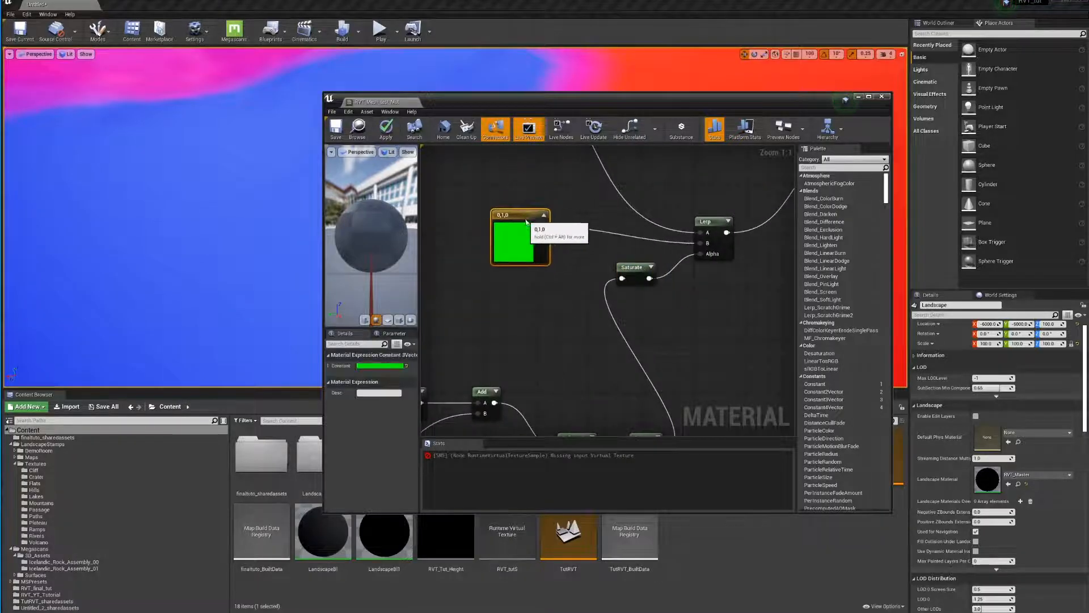
Move the Runtime Virtual Texture Sample feeding the Lerp farther back and slightly lower, and review the network back to the WorldHeight sample
scroll(657, 261, down, 6)
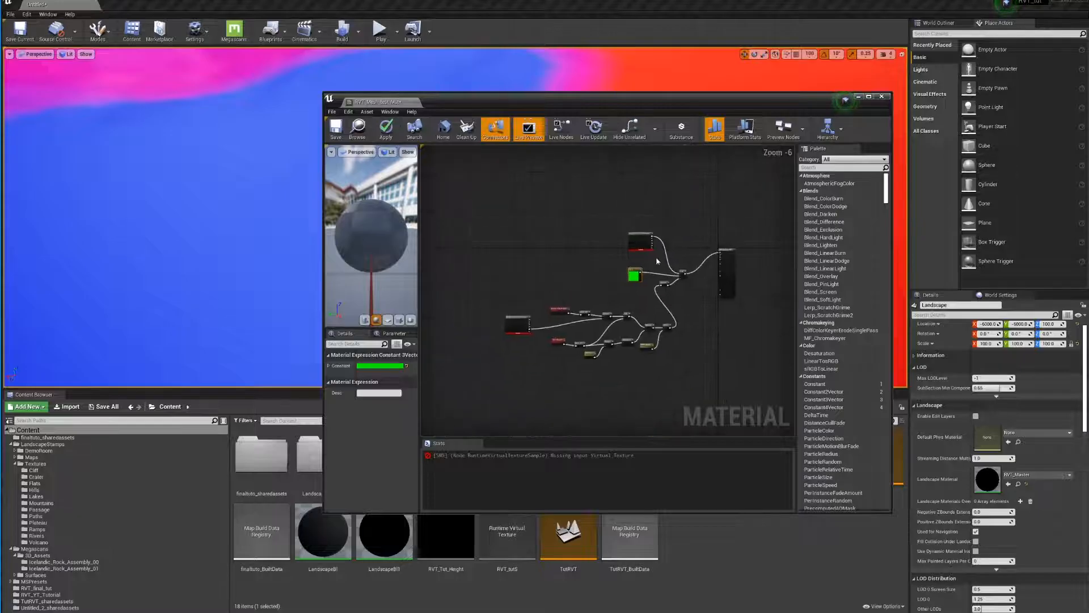
scroll(657, 261, up, 2)
click(618, 216)
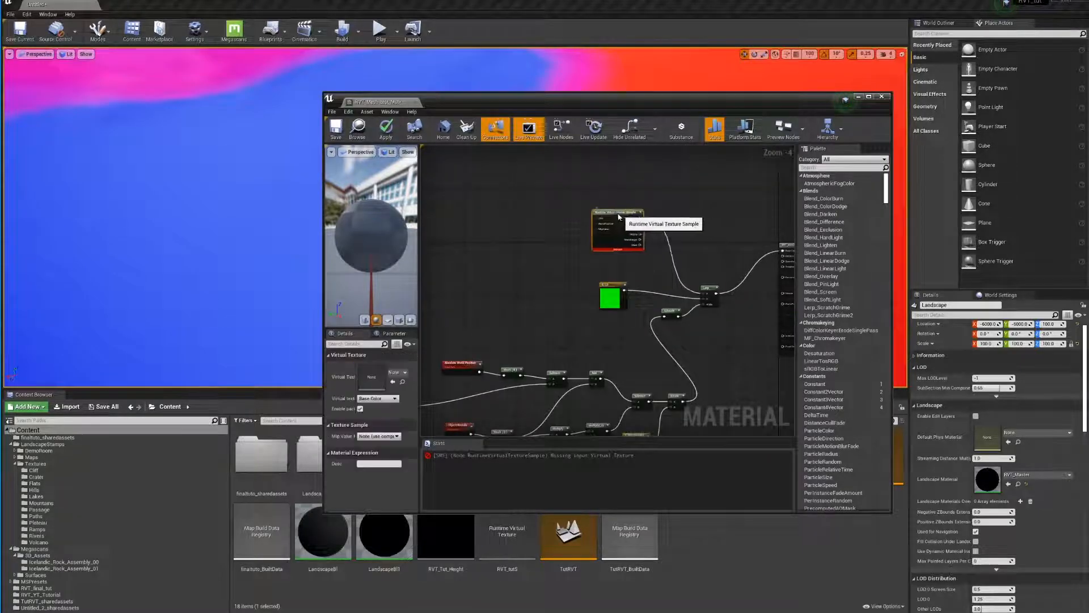
drag(619, 216, 563, 237)
right_drag(549, 301, 620, 259)
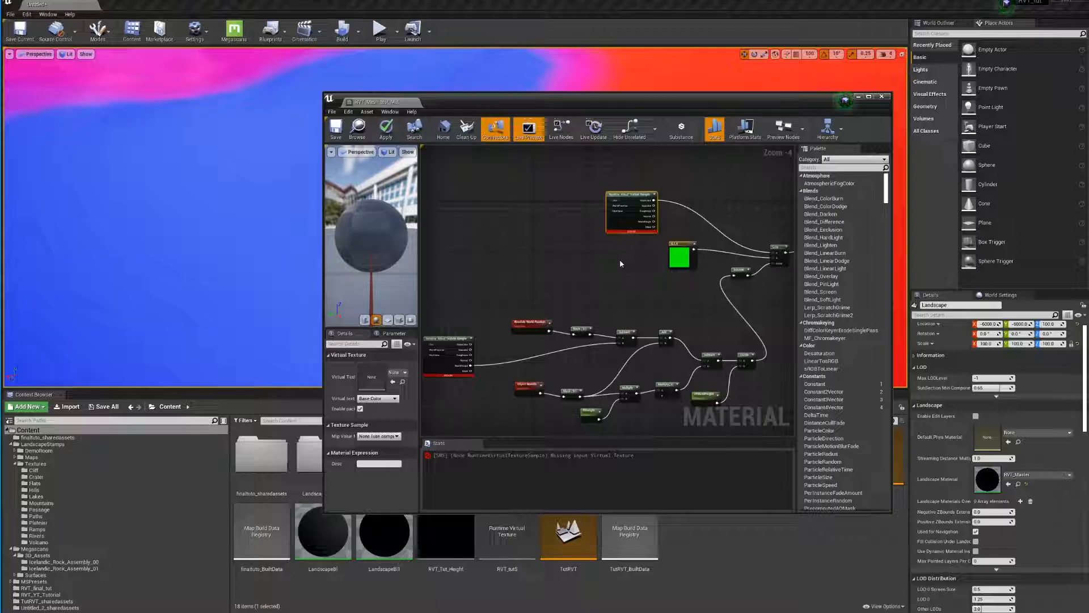
mouse_move(631, 278)
right_down()
mouse_move(620, 293)
mouse_move(617, 278)
right_up()
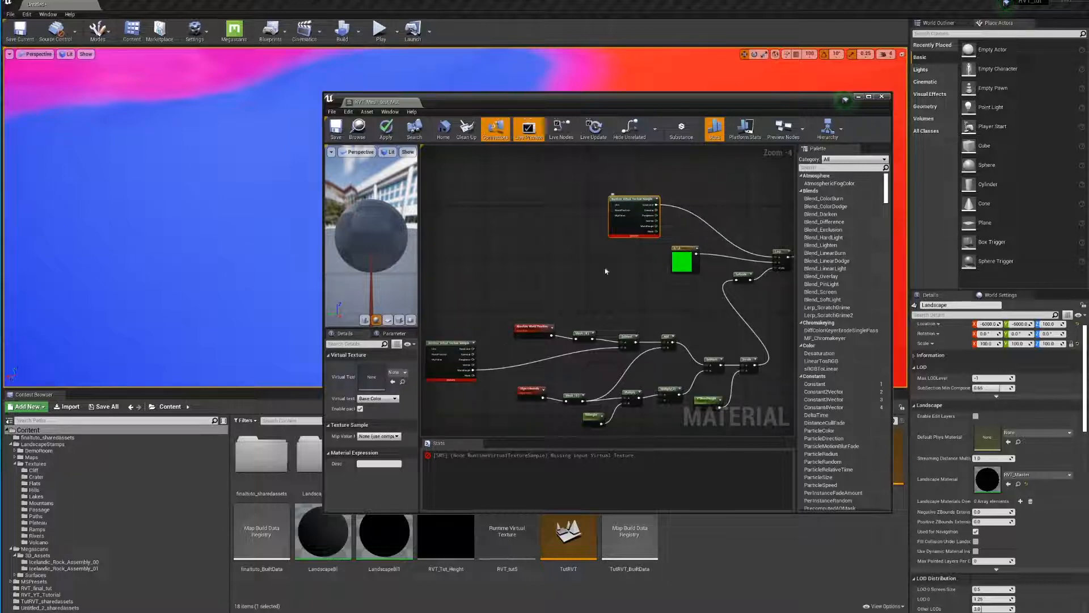
right_drag(498, 358, 539, 320)
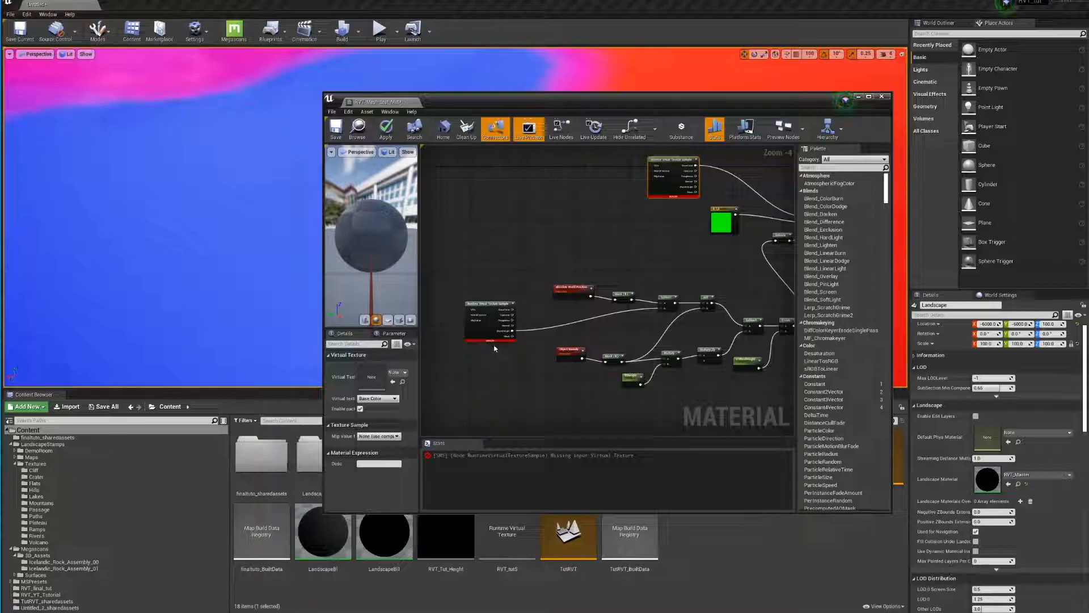
Review the node network from the WorldHeight sample through Divide, Saturate and Lerp to the material's Base Color
right_drag(653, 327, 599, 307)
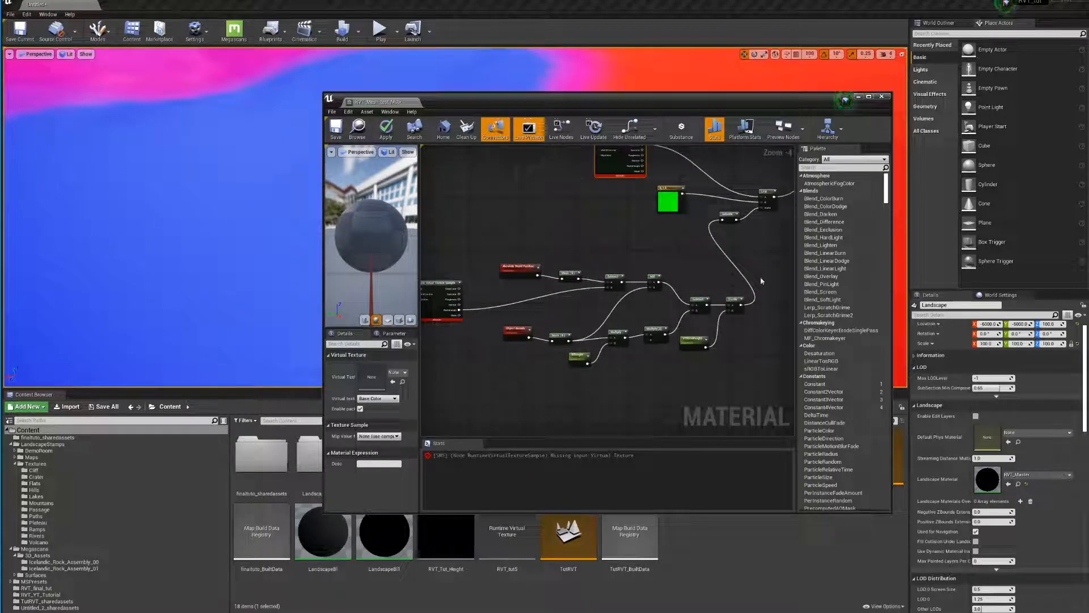
right_drag(745, 222, 651, 279)
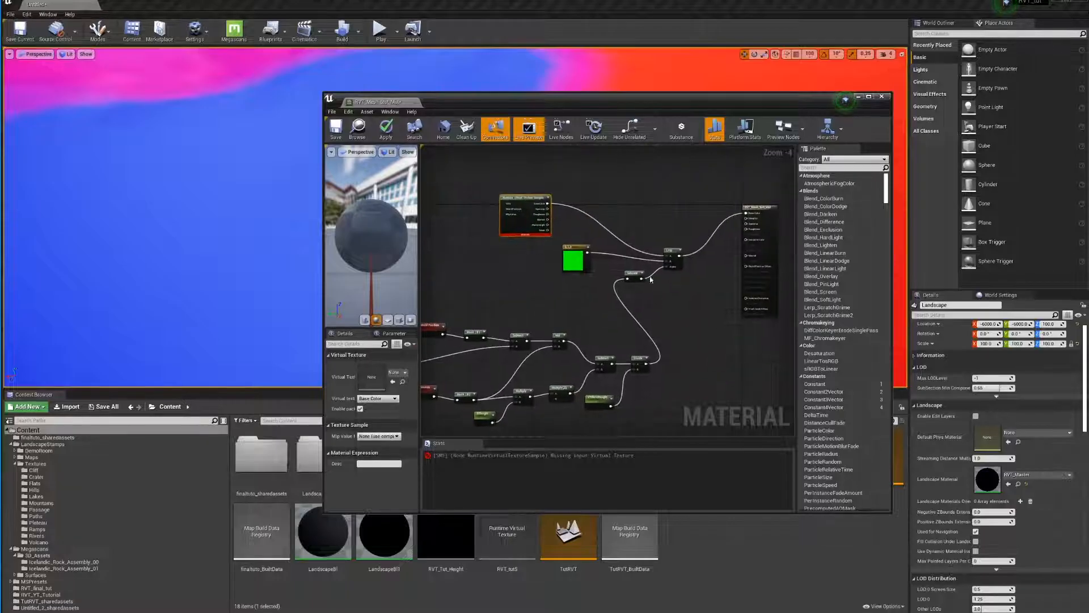
scroll(672, 274, up, 4)
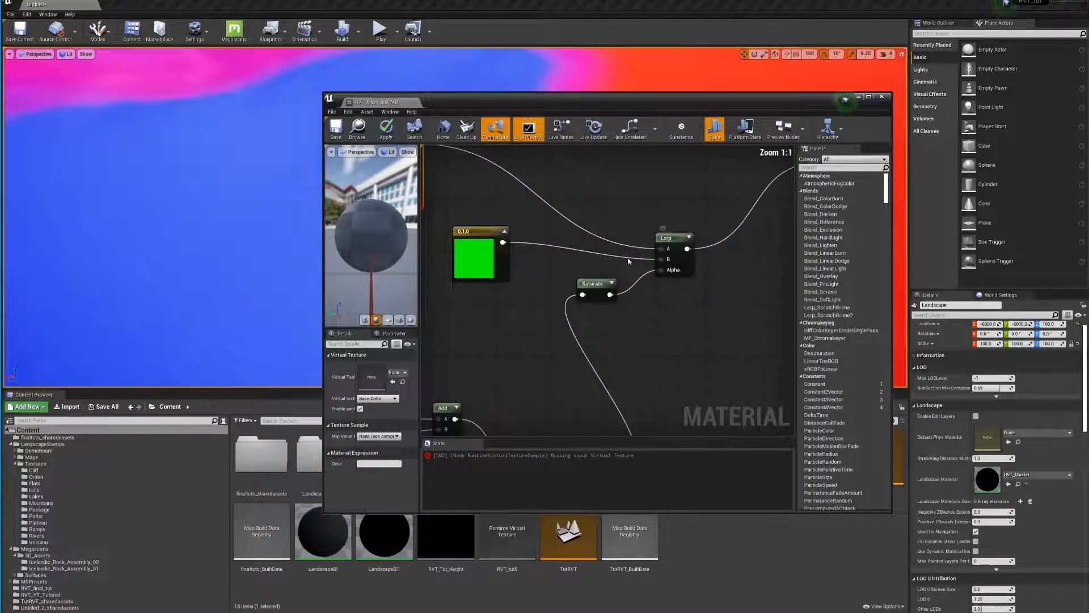
right_drag(678, 242, 757, 277)
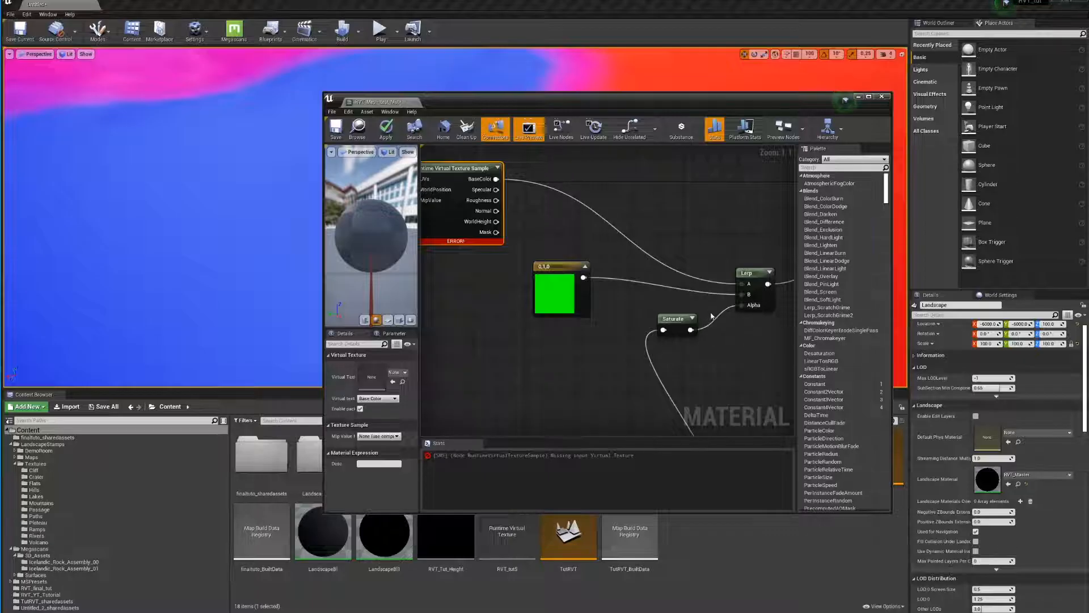
right_drag(722, 345, 531, 316)
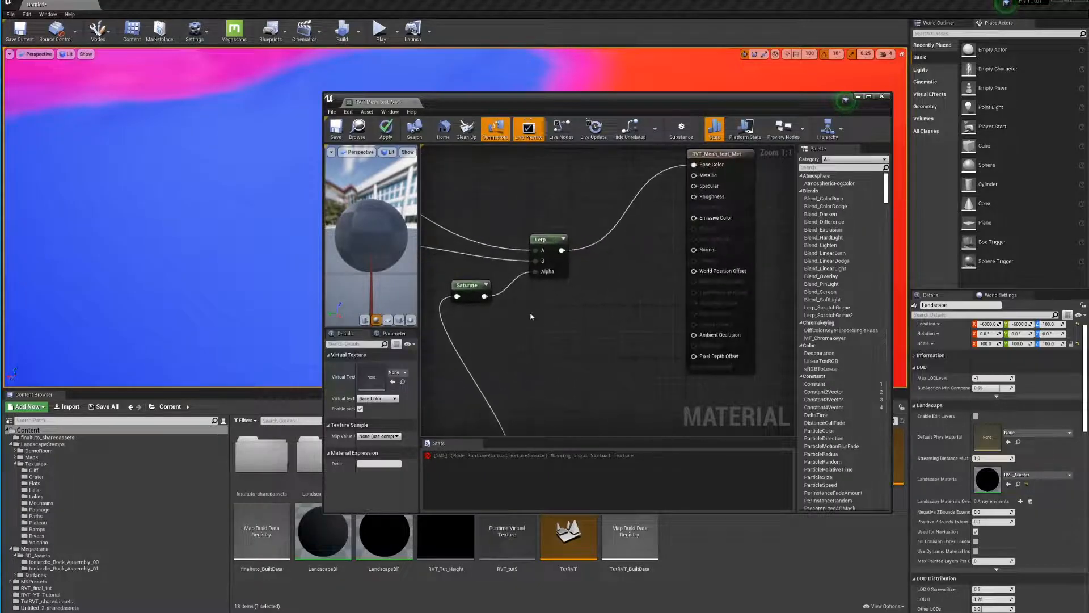
scroll(556, 318, down, 6)
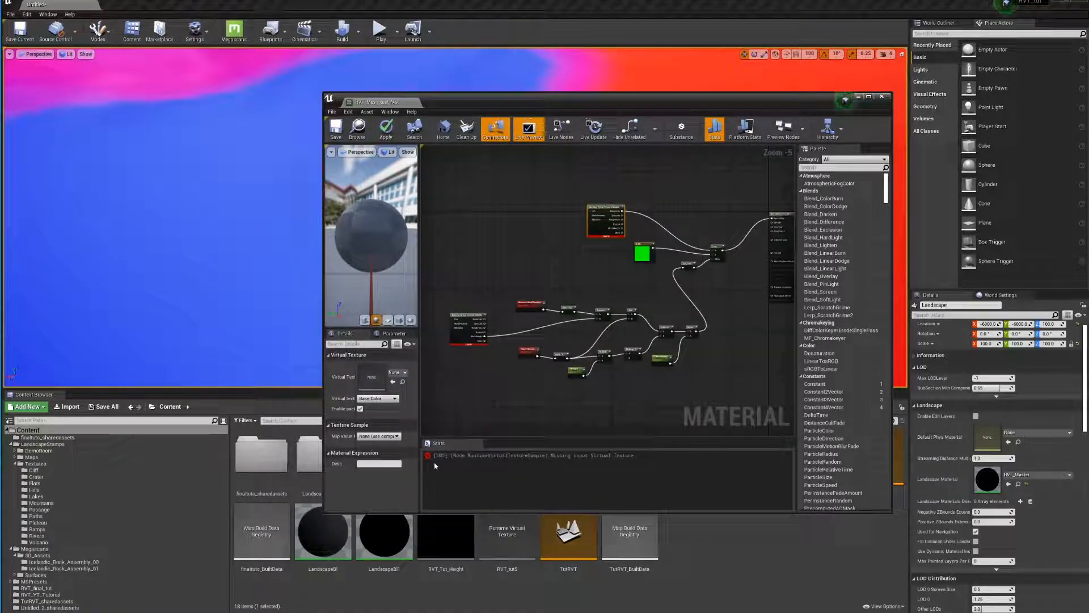
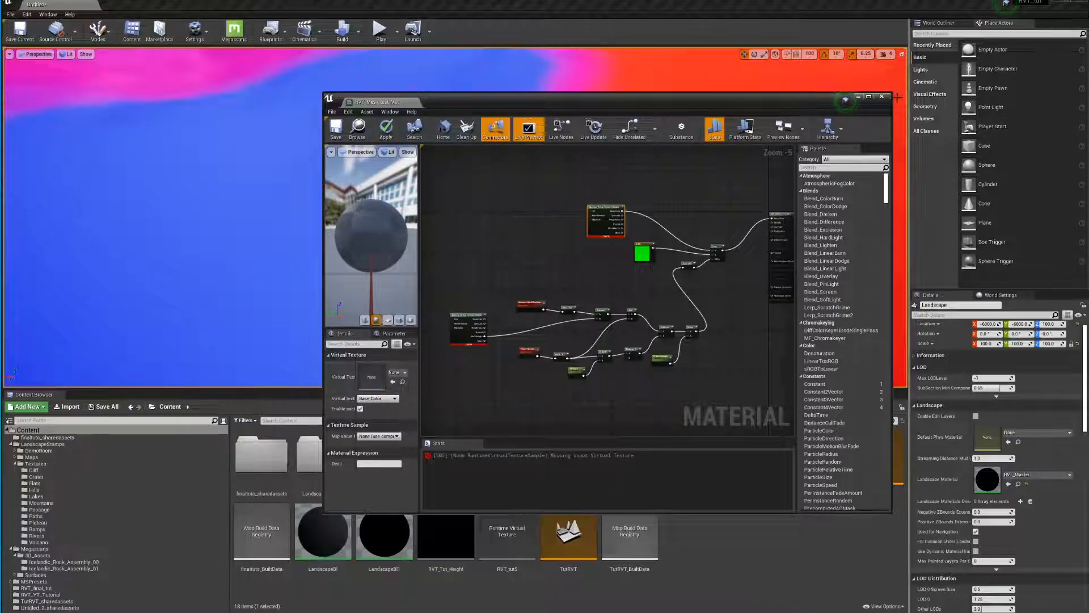
Minimize the material editor and create a Runtime Virtual Texture named RVT_Land_Test in the RVT_YT_Tutorial folder
click(859, 97)
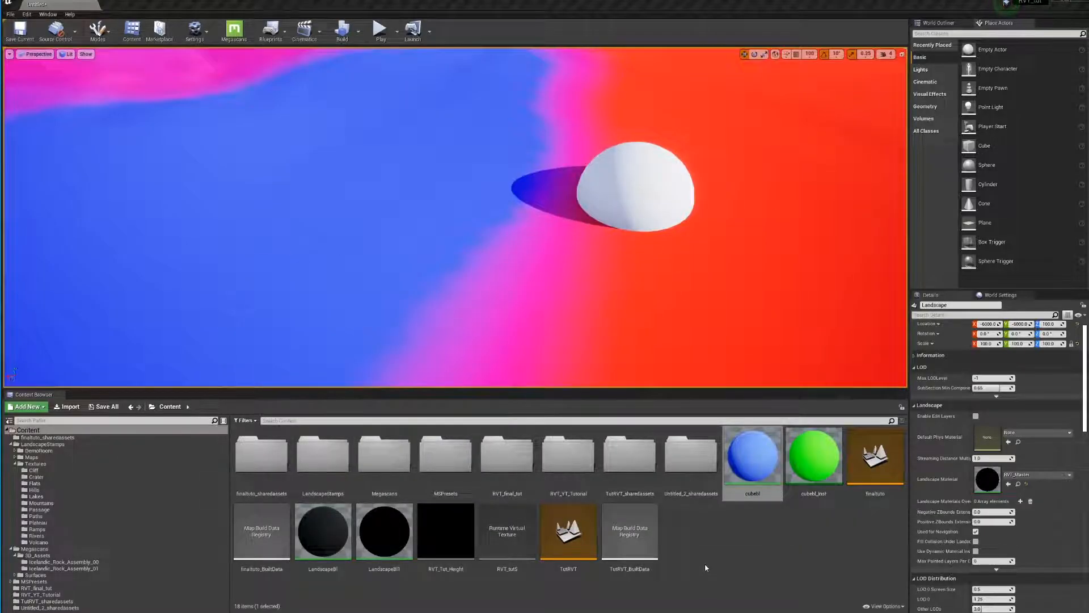
double_click(568, 454)
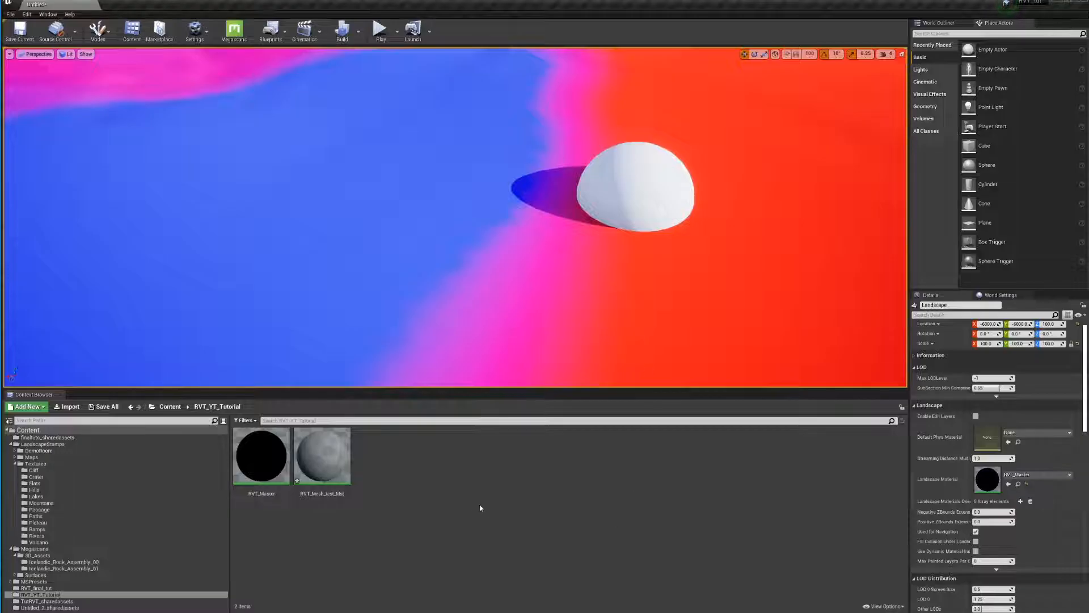
right_click(390, 481)
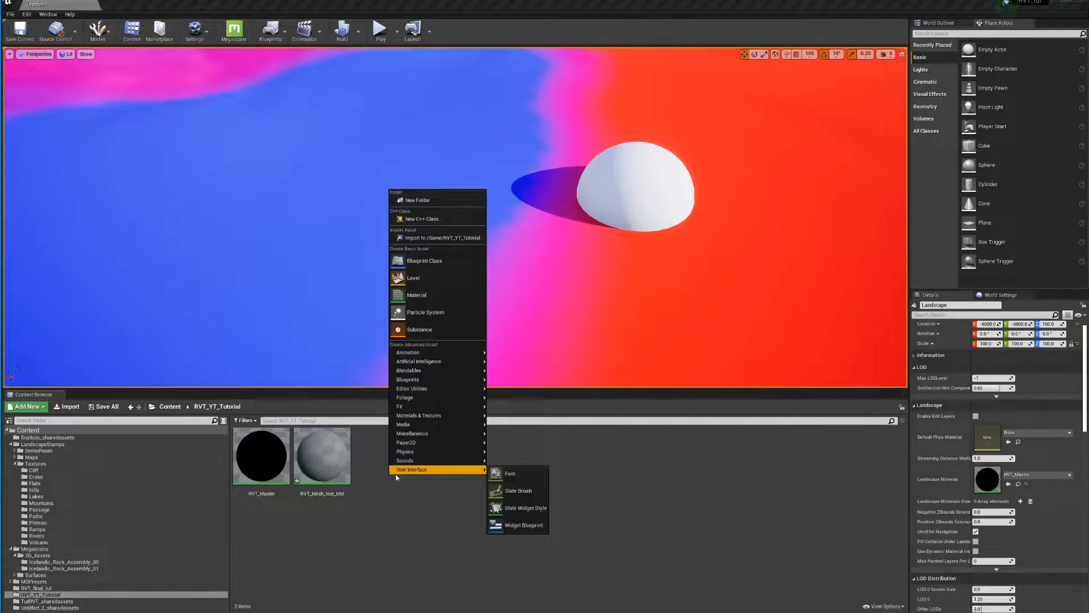
right_click(412, 499)
mouse_move(415, 497)
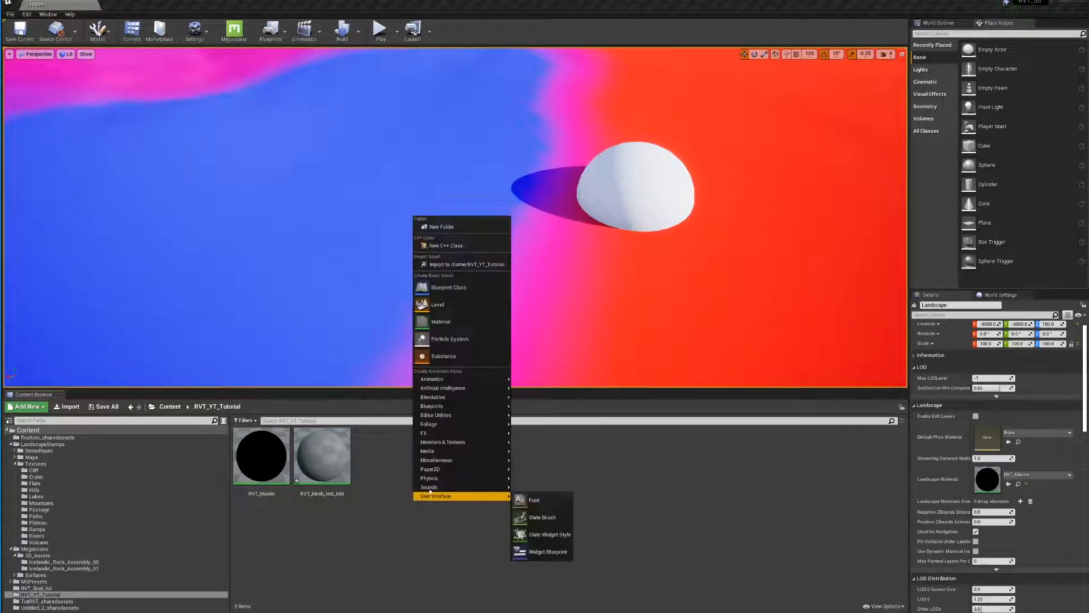
mouse_move(449, 448)
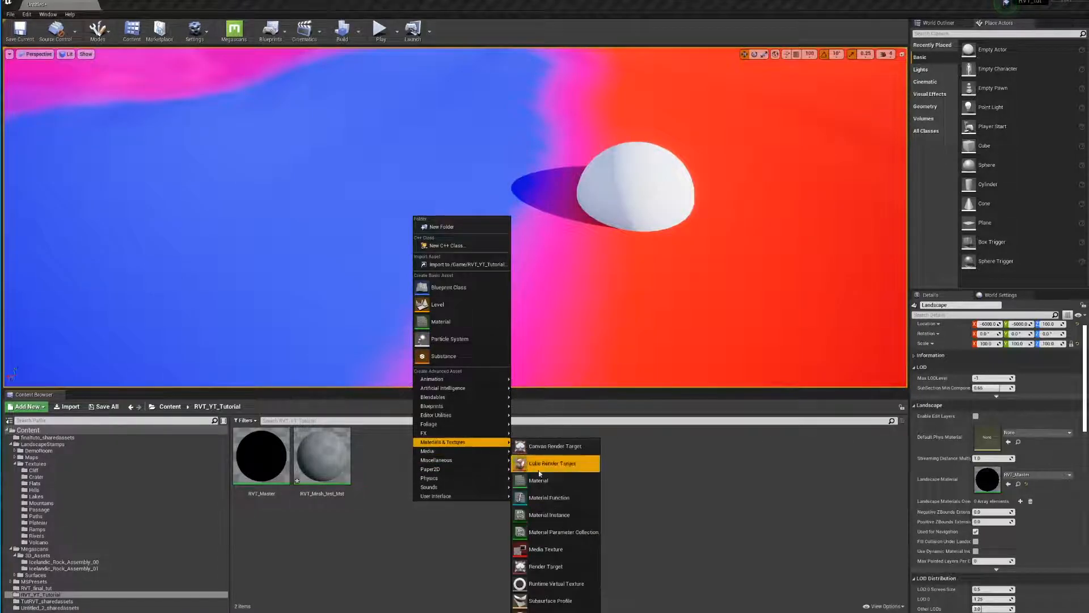
click(559, 583)
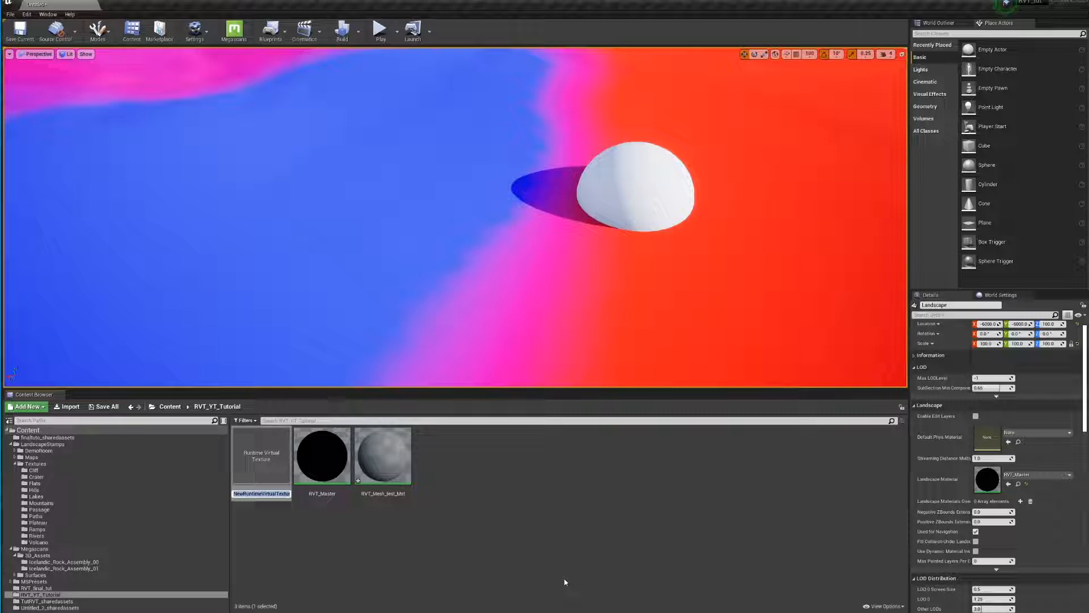
text(RVT_Land_Test)
key(Return)
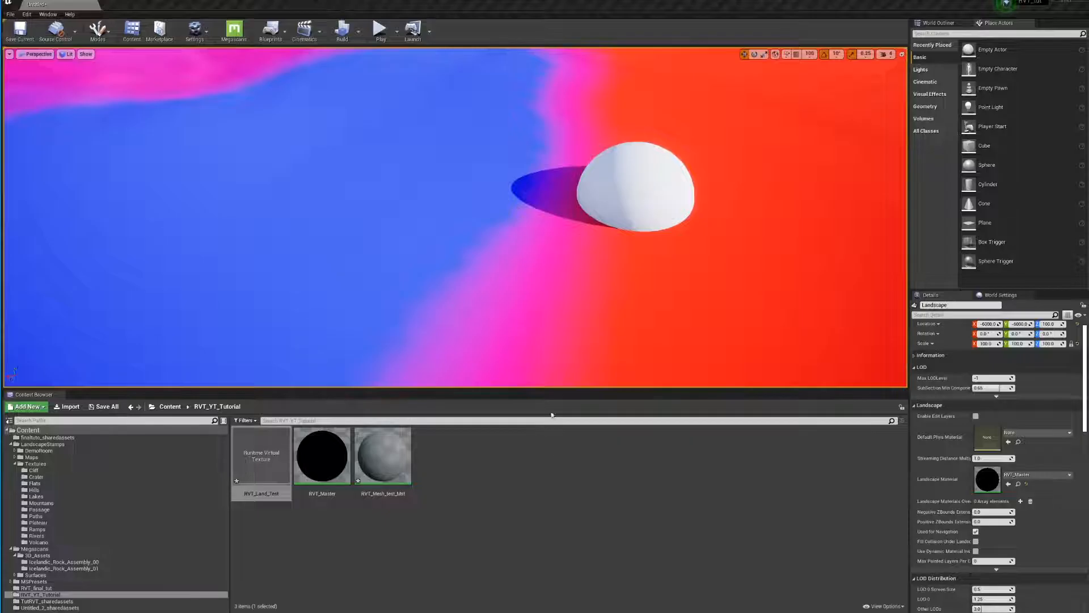
Create a second Runtime Virtual Texture in the same folder and name it RVT_Land_Test_heigh
right_click(537, 487)
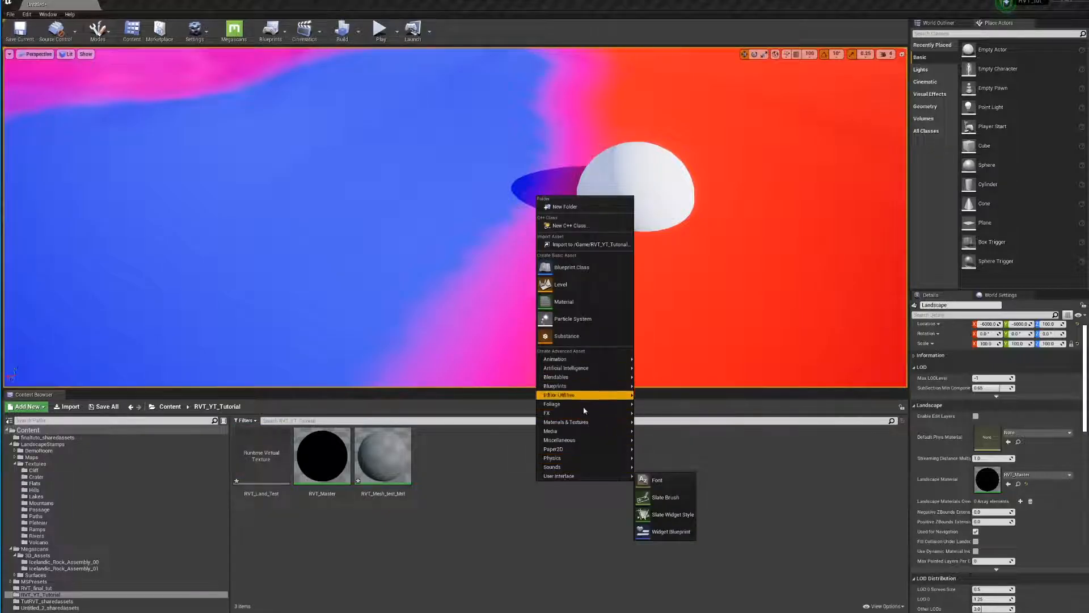
mouse_move(590, 422)
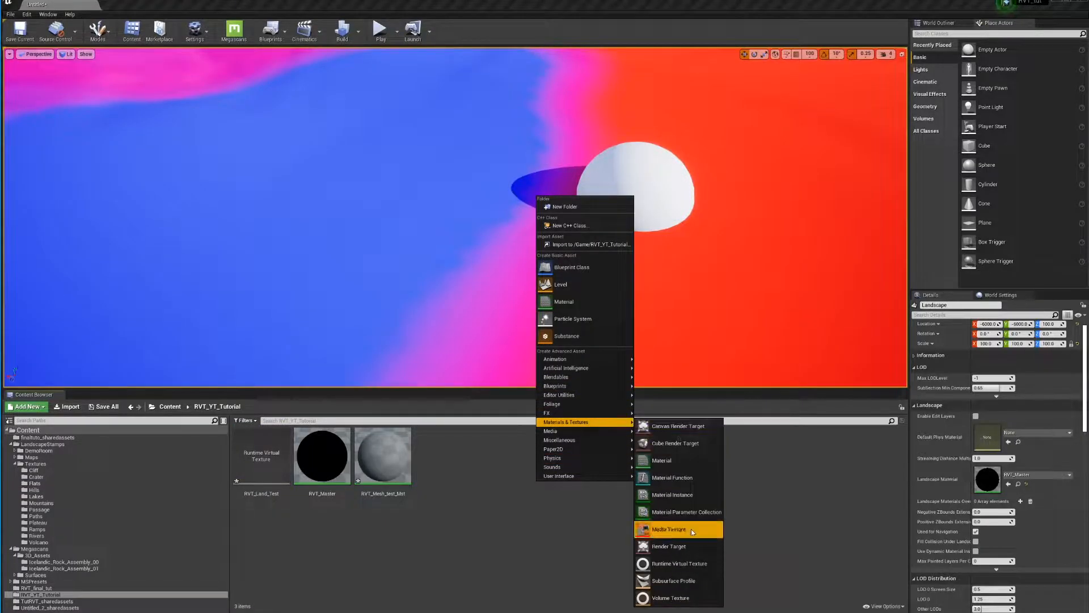
click(694, 563)
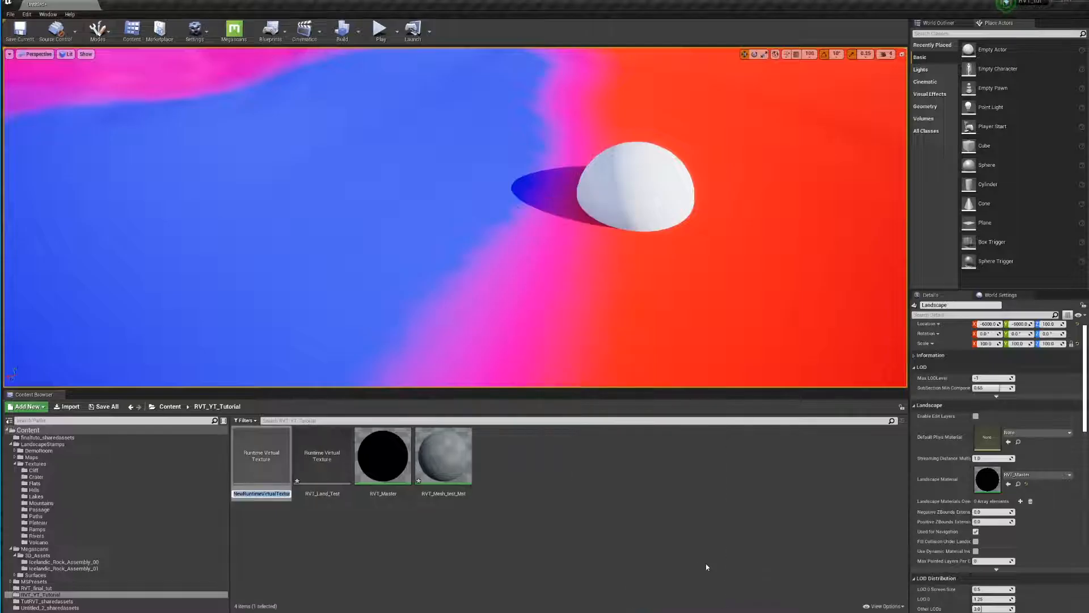
text(RVT_Land_Test_heigh)
key(Return)
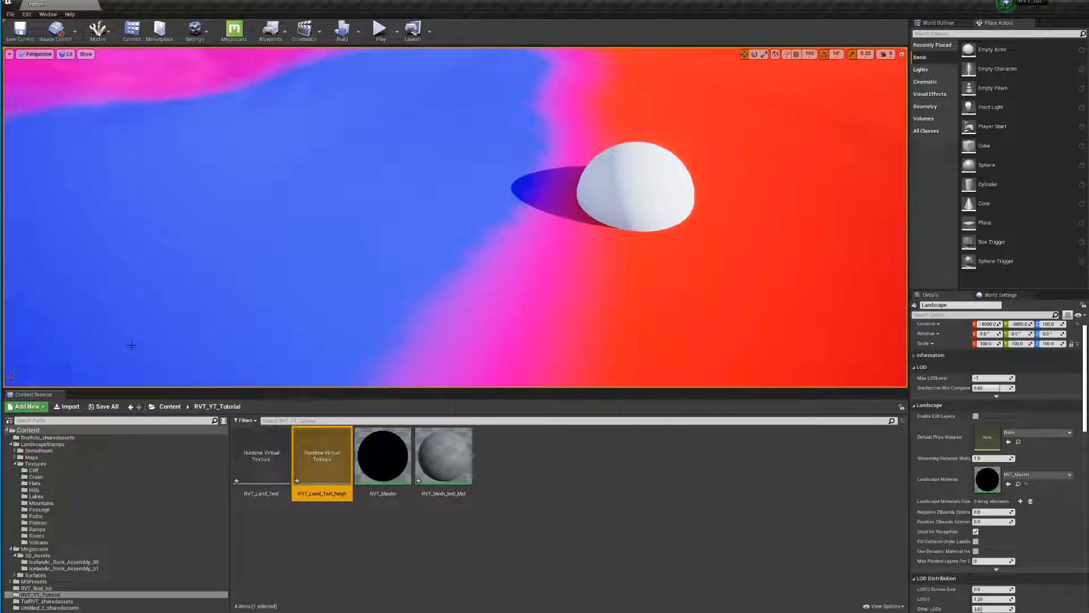
click(324, 528)
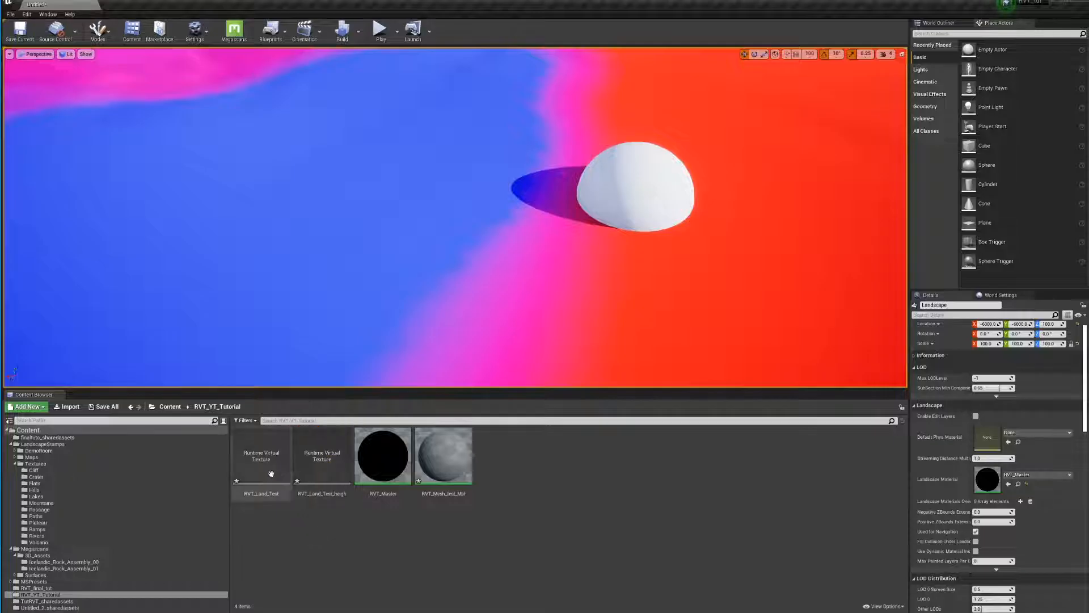
Open RVT_Land_Test, widen its window to check the virtual texture content setting, and close it
click(270, 471)
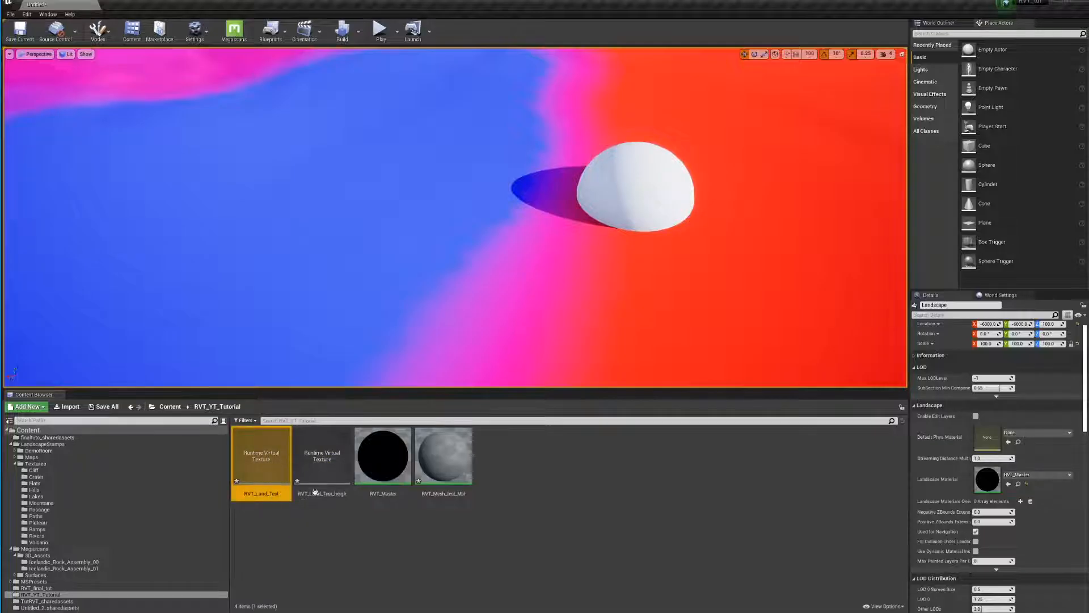
double_click(272, 464)
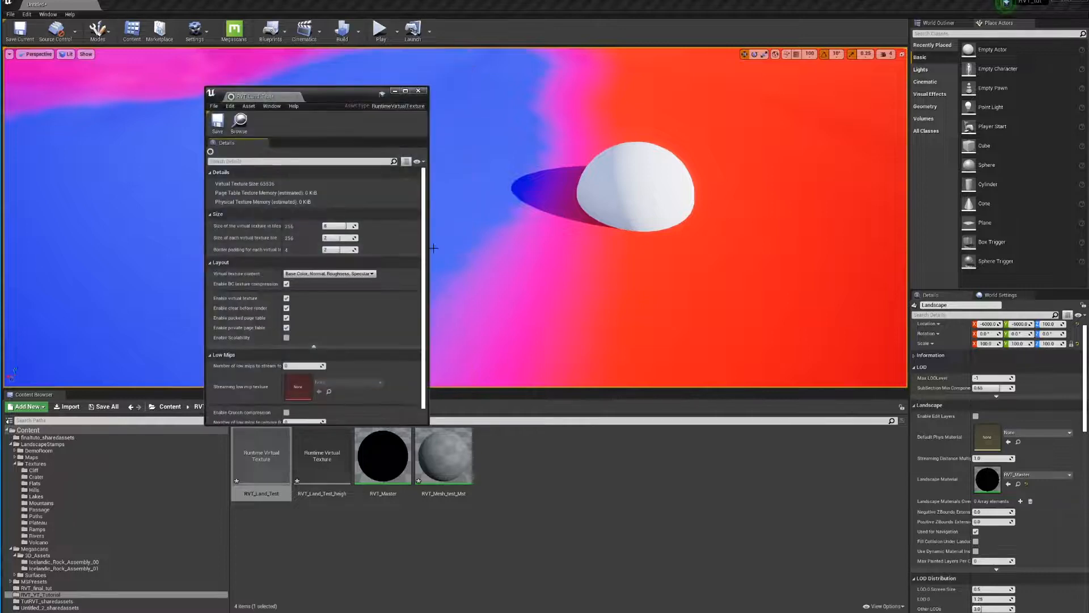
drag(428, 245, 706, 247)
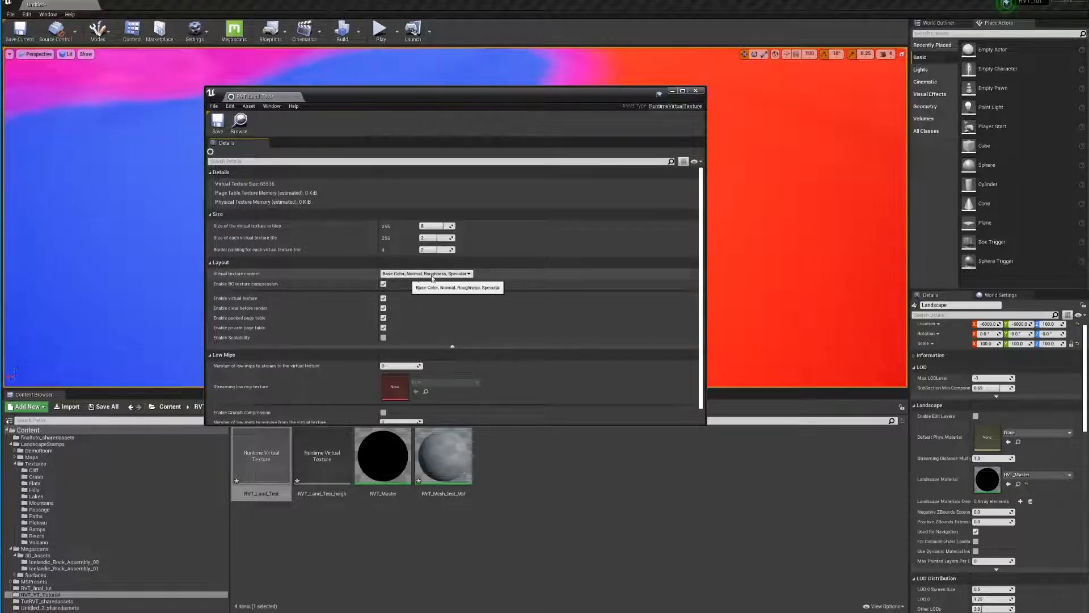
click(696, 91)
Set the virtual texture content of RVT_Land_Test_heigh to World Height, save the asset and close it
click(322, 460)
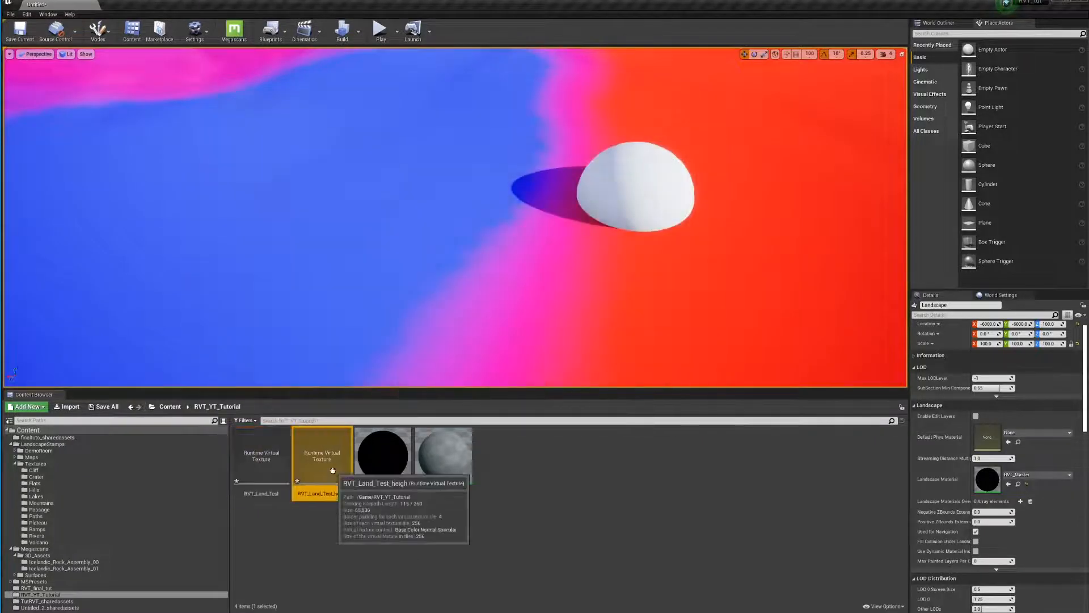
double_click(322, 459)
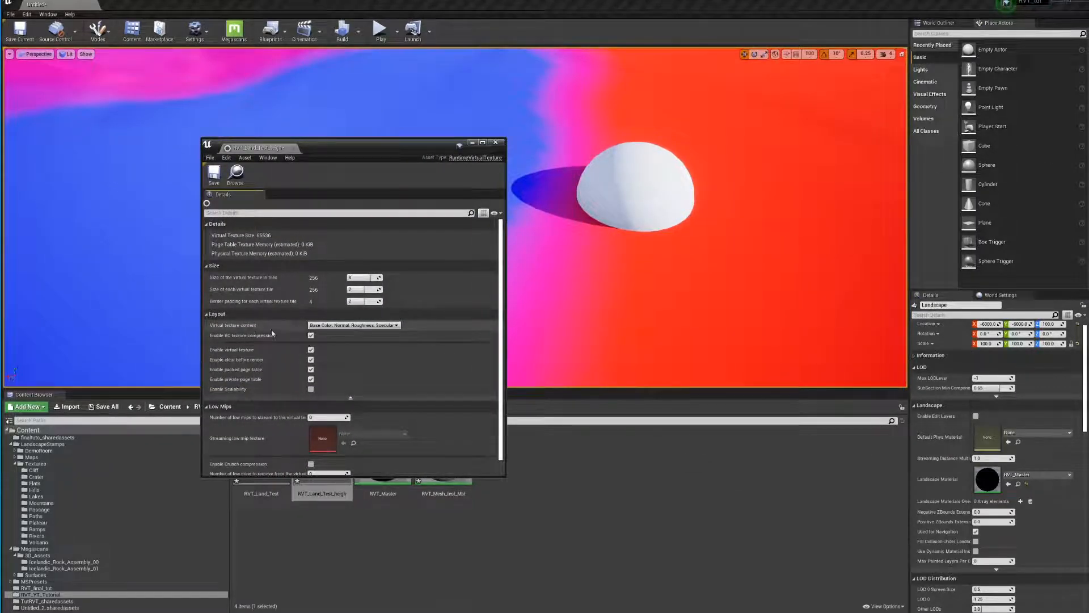
click(345, 326)
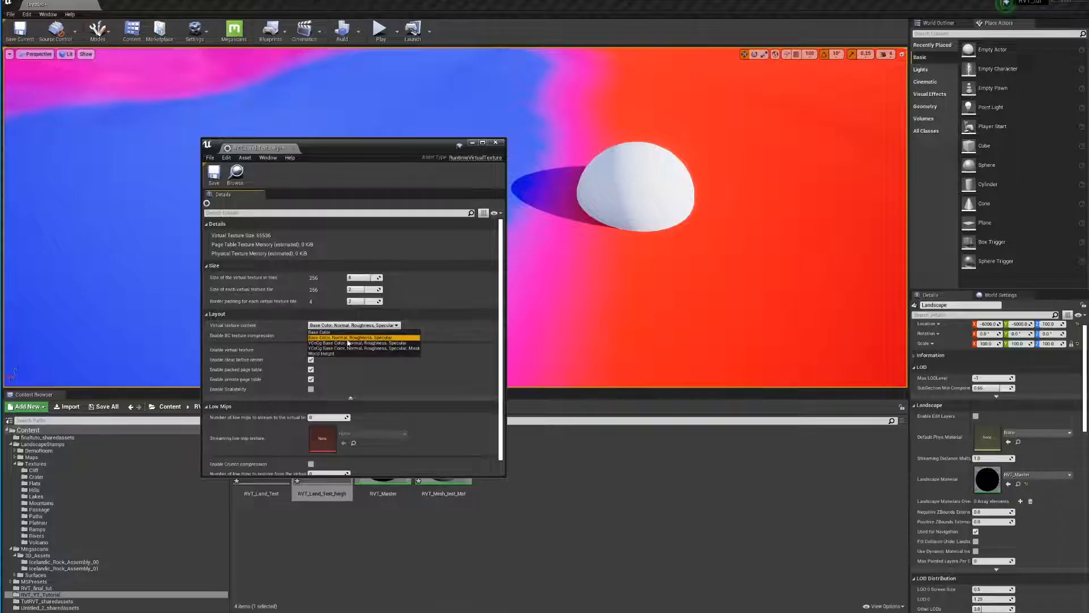
click(335, 352)
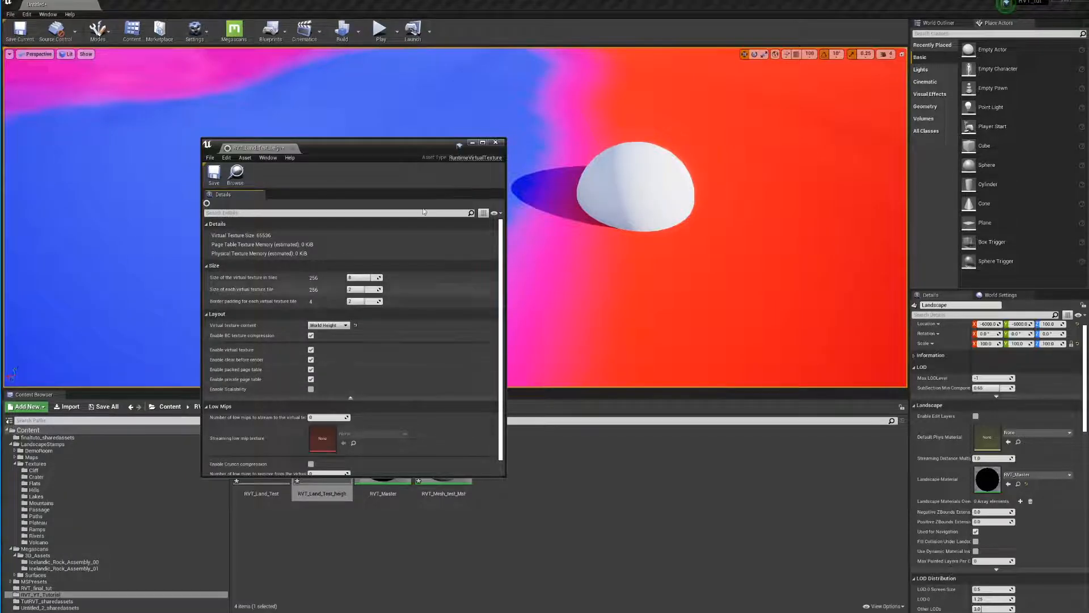
click(211, 174)
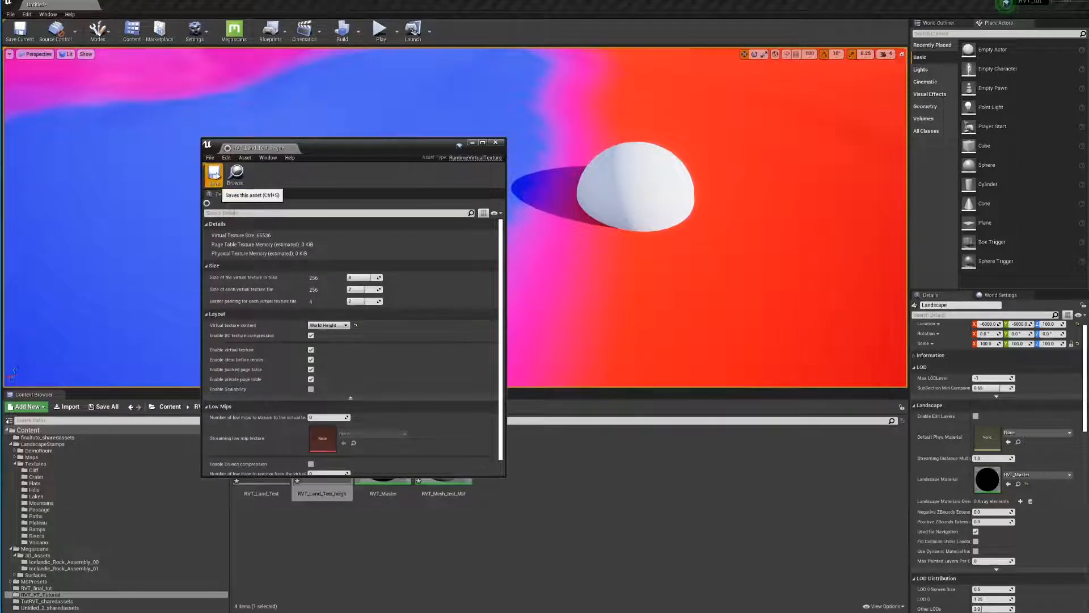
click(495, 142)
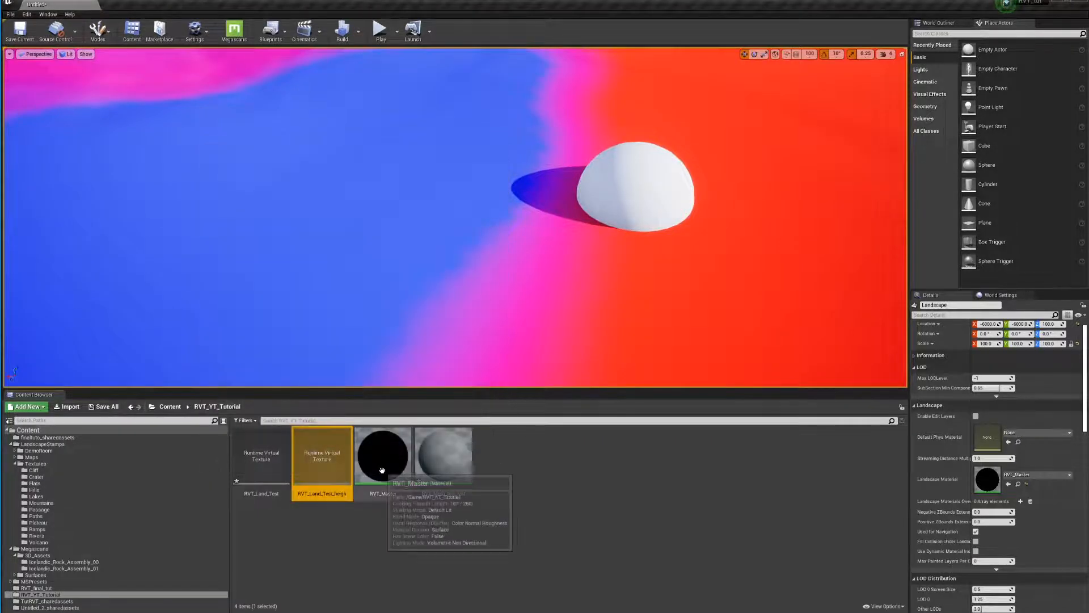
Reopen RVT_Mesh_test_Mat and assign RVT_Land_Test as the virtual texture of the sample feeding the Lerp, shifting that node slightly back
double_click(455, 465)
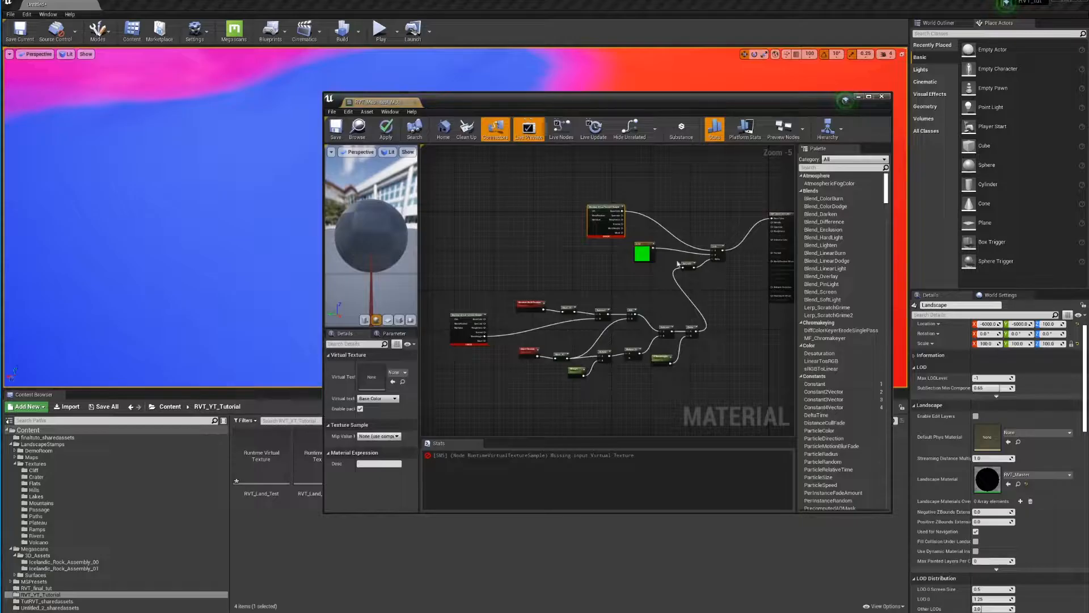
drag(603, 209, 592, 213)
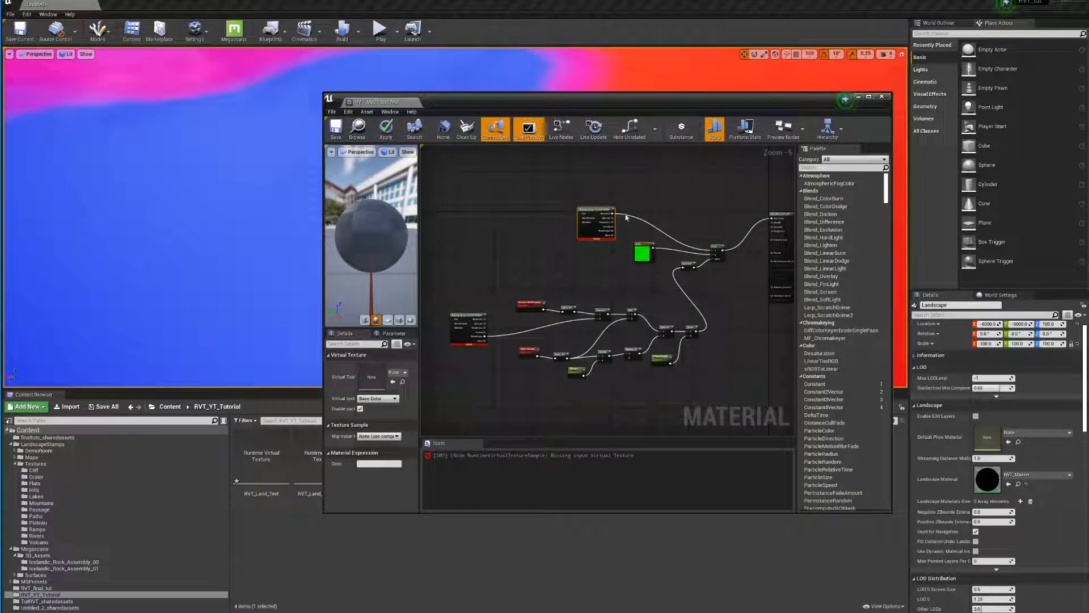
click(404, 373)
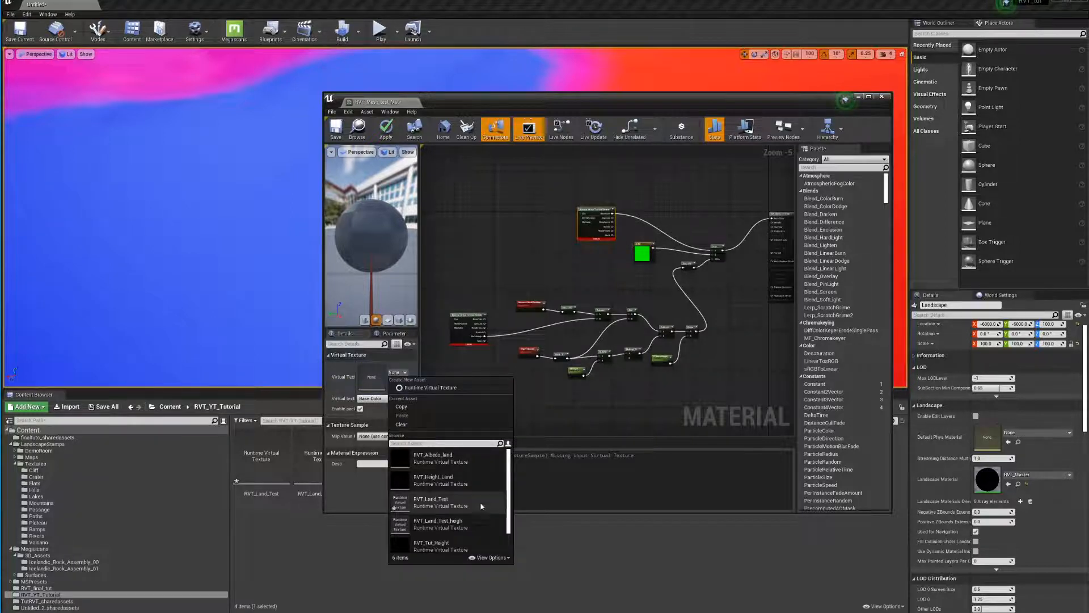
scroll(486, 494, down, 1)
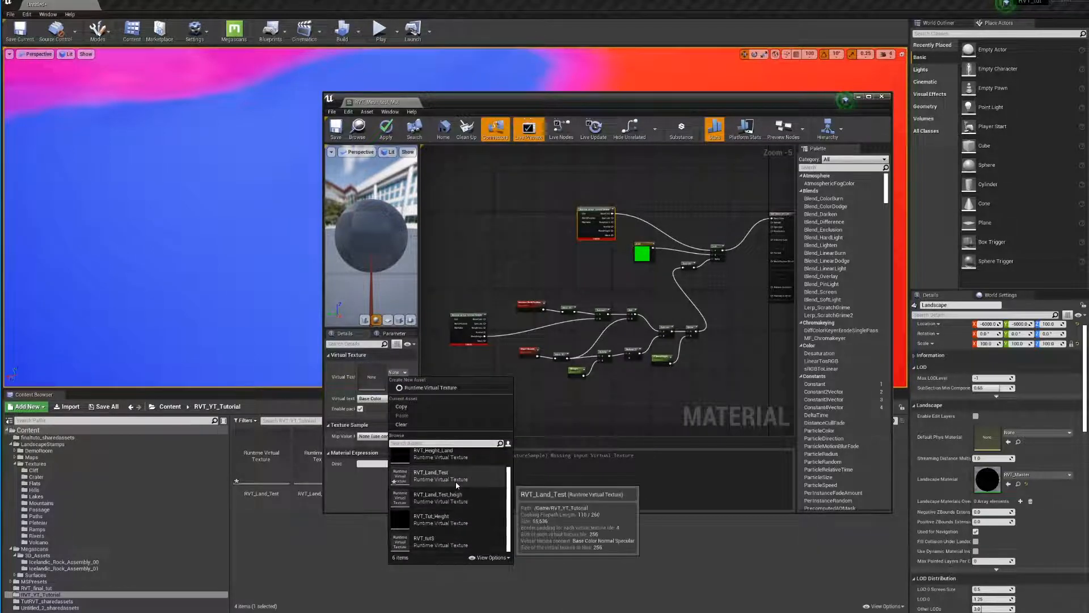
click(459, 478)
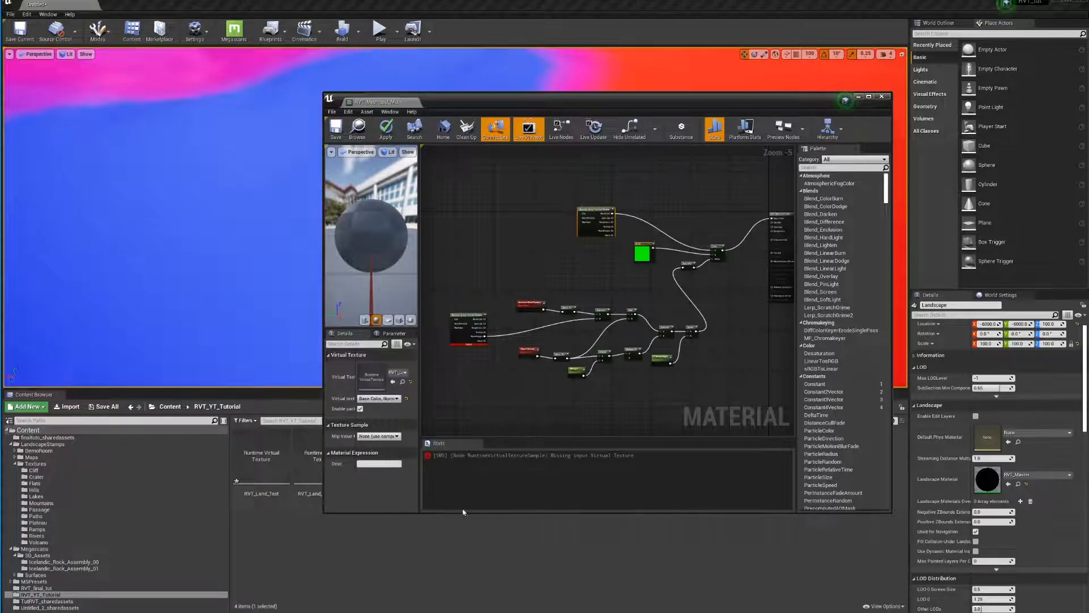
Assign RVT_Land_Test_heigh to the virtual texture sample feeding the height-blend nodes, and apply, save and close the material
click(474, 328)
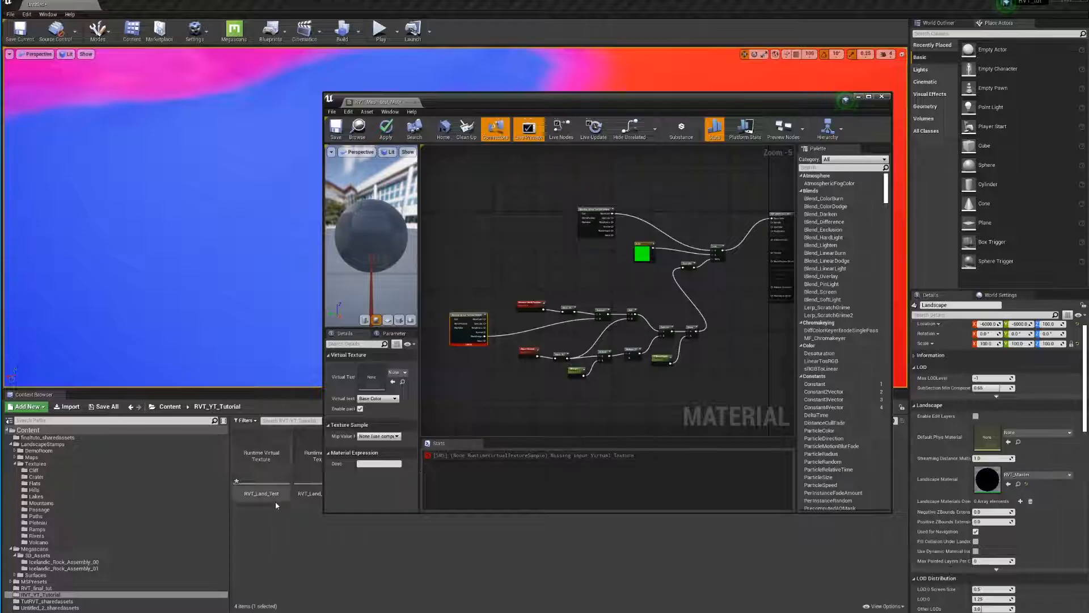
click(396, 372)
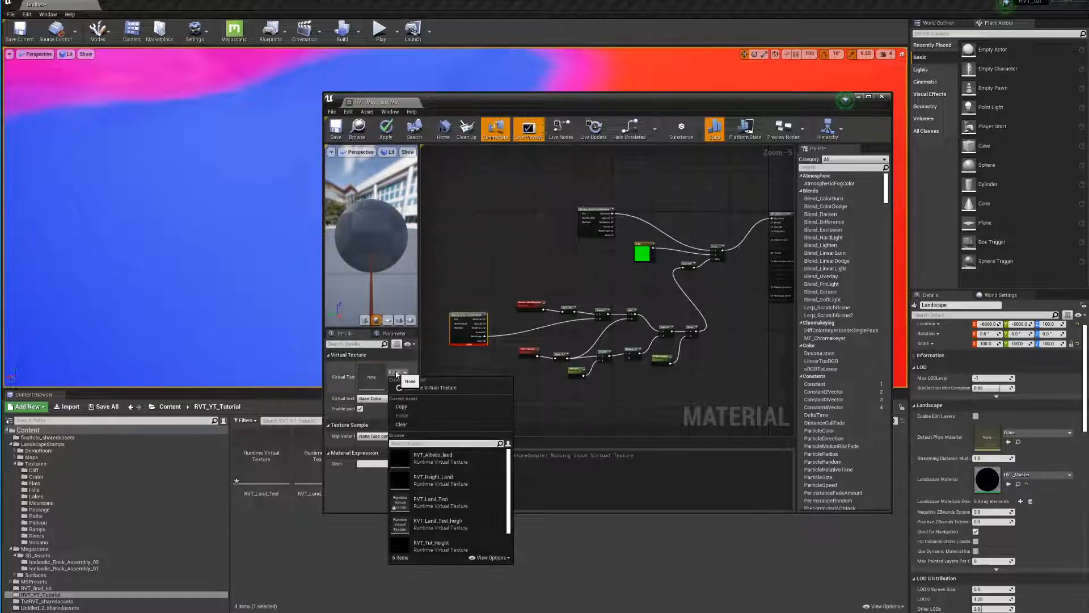
click(475, 523)
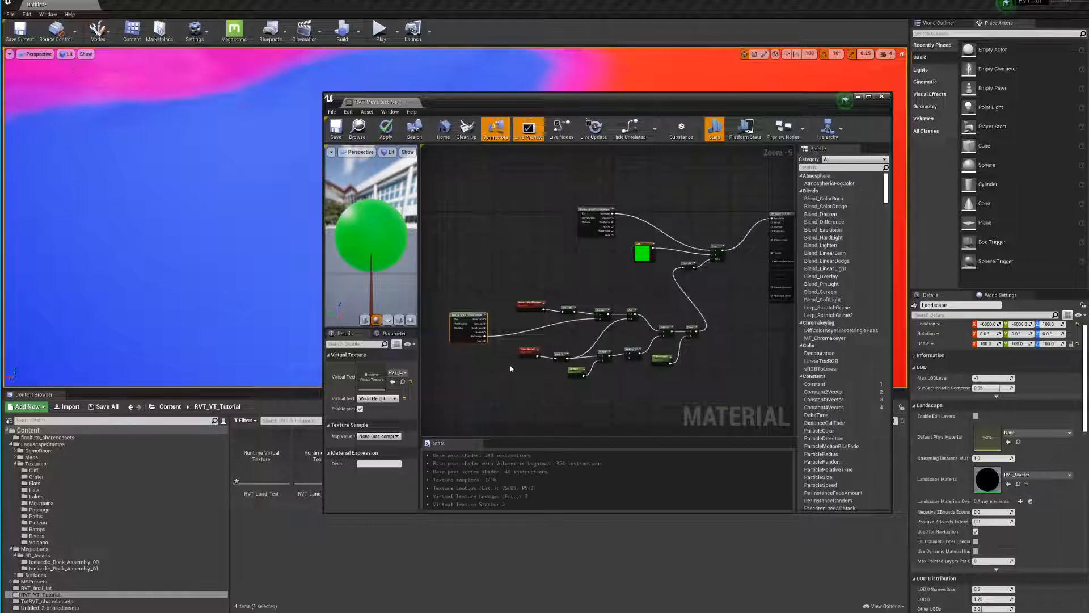
click(386, 128)
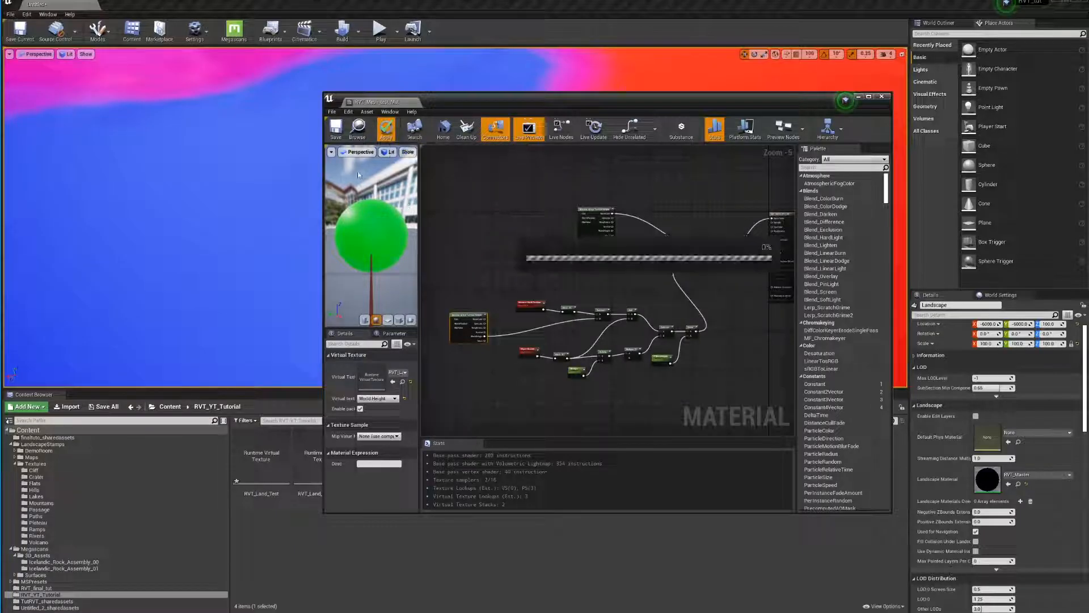
click(338, 131)
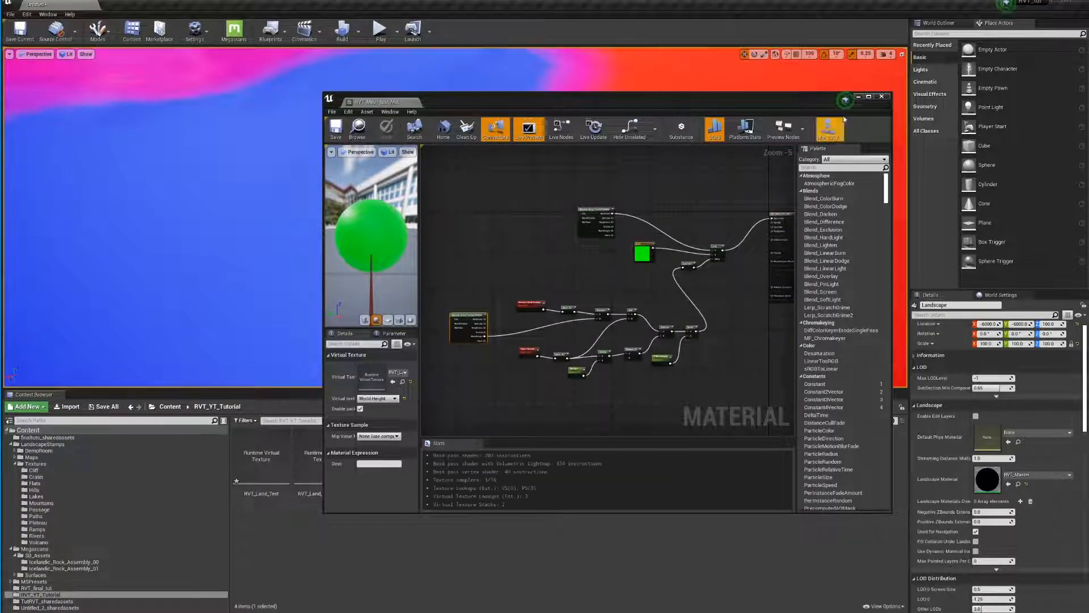
click(881, 97)
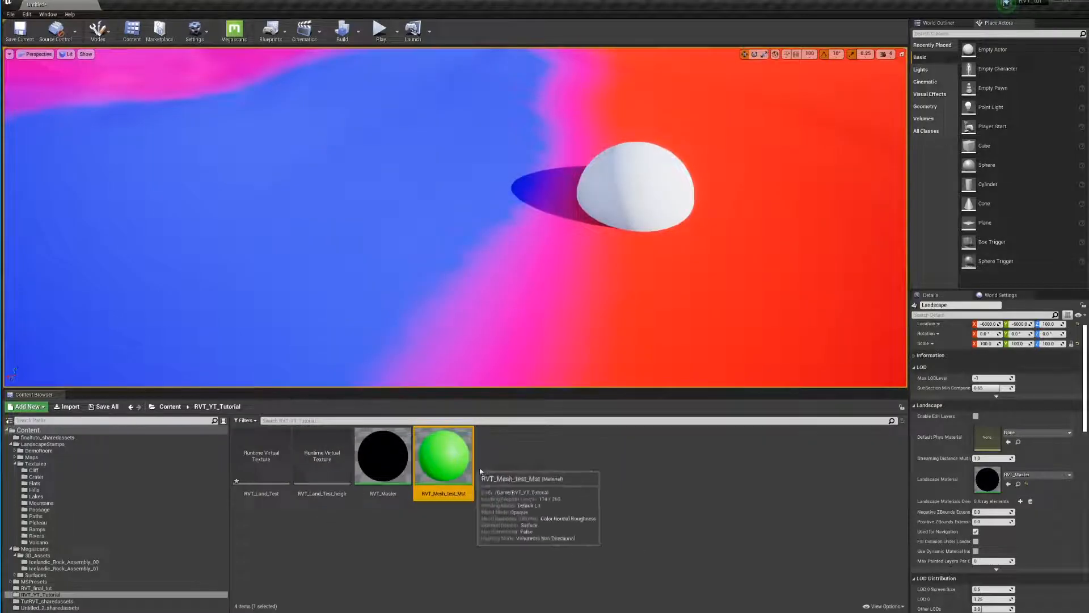
Select the sphere in the level and create a material instance of RVT_Mesh_test_Mat, keeping its default name
click(648, 203)
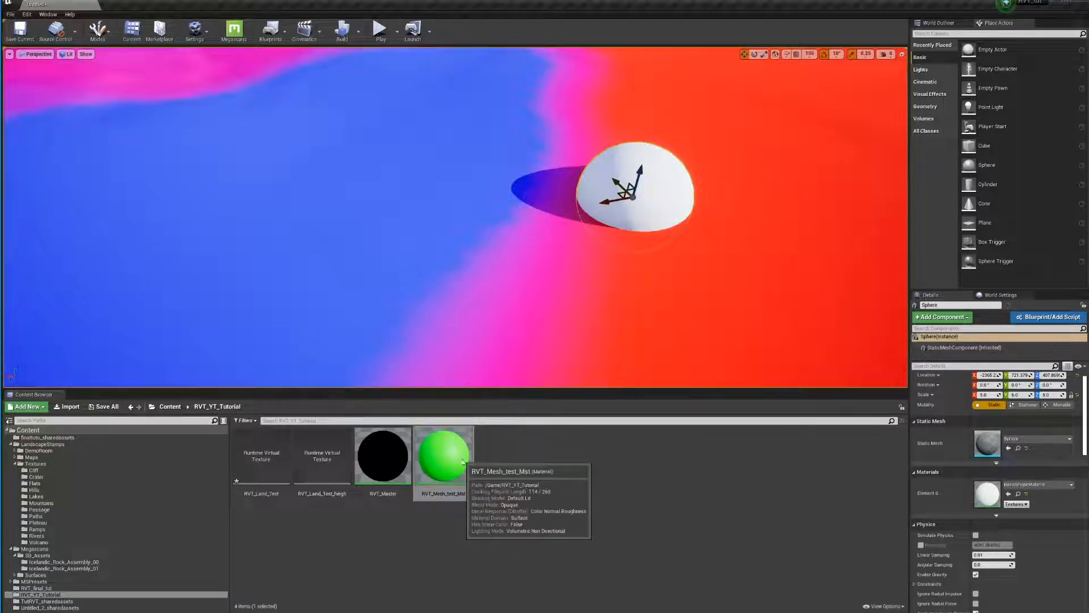
right_click(457, 489)
click(499, 470)
key(Return)
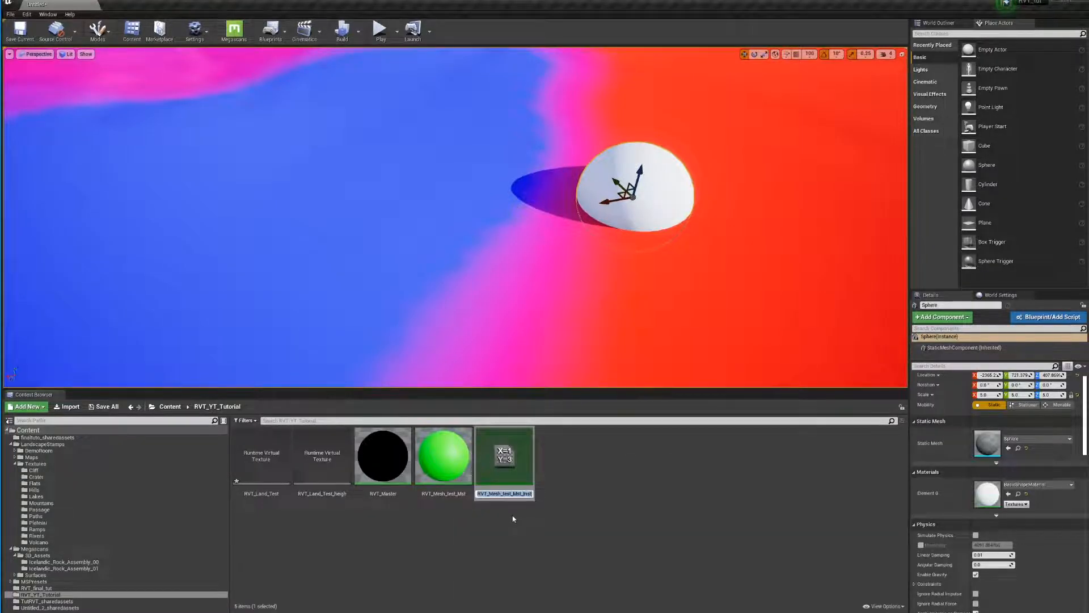
click(514, 518)
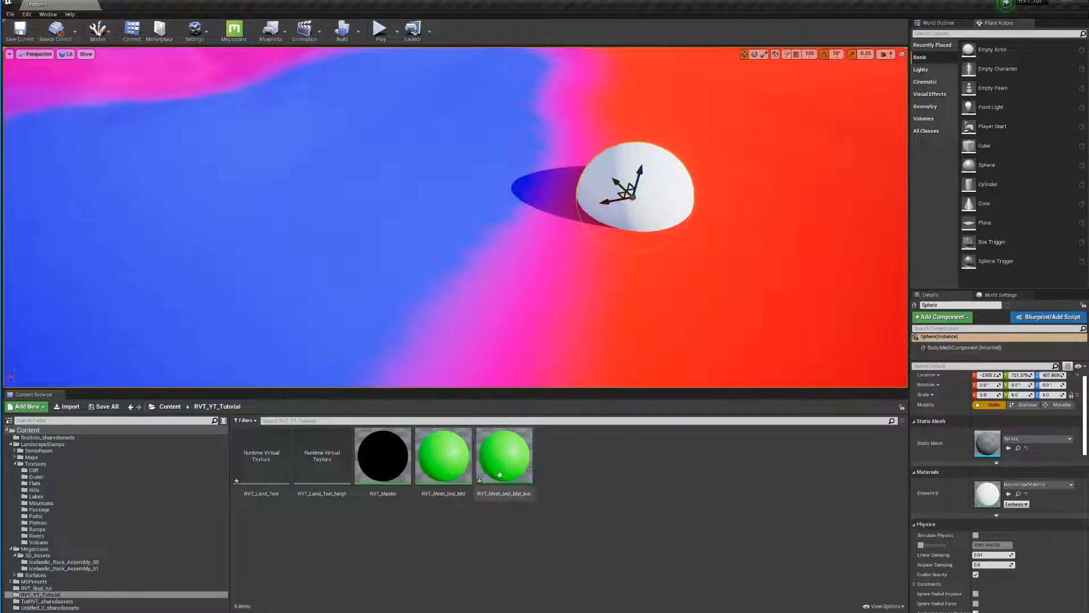
Open the new material instance in a widened window clear of the sphere, and assign the instance to the sphere's material Element 0
click(518, 458)
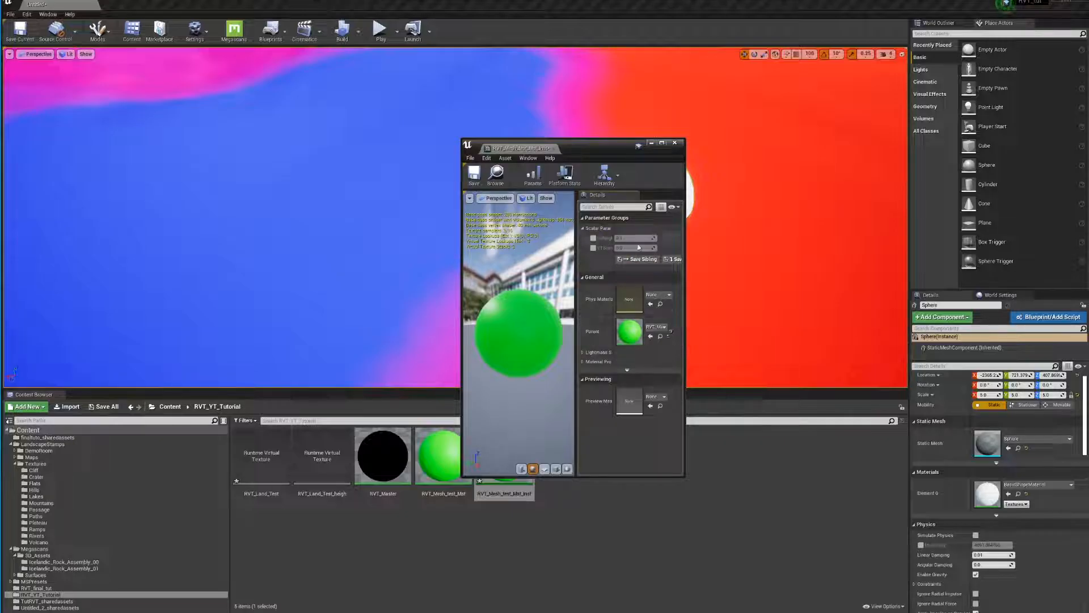
drag(686, 255, 837, 234)
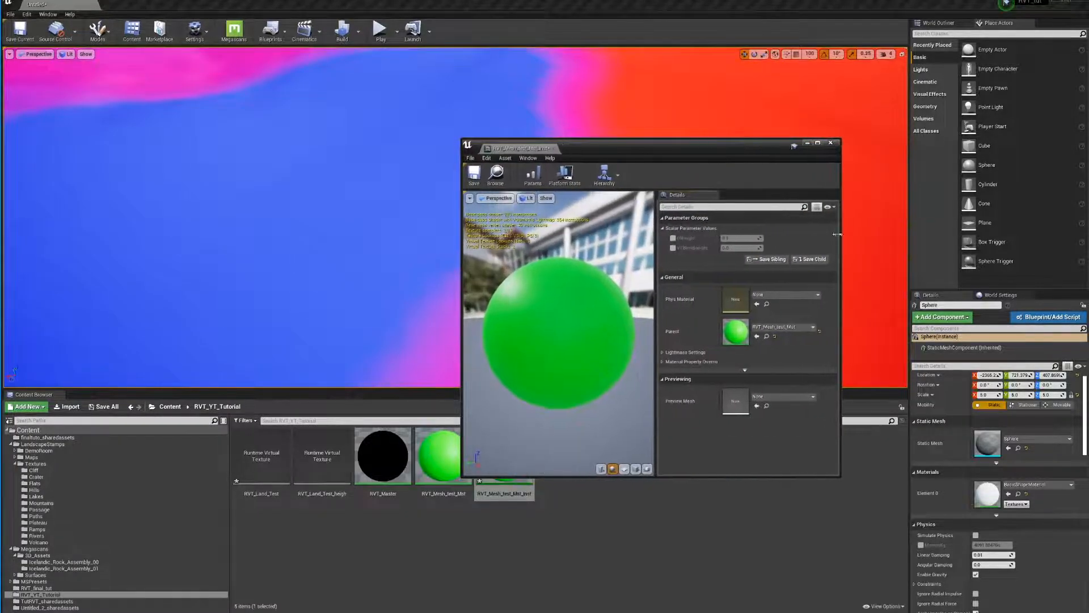
drag(714, 160, 330, 76)
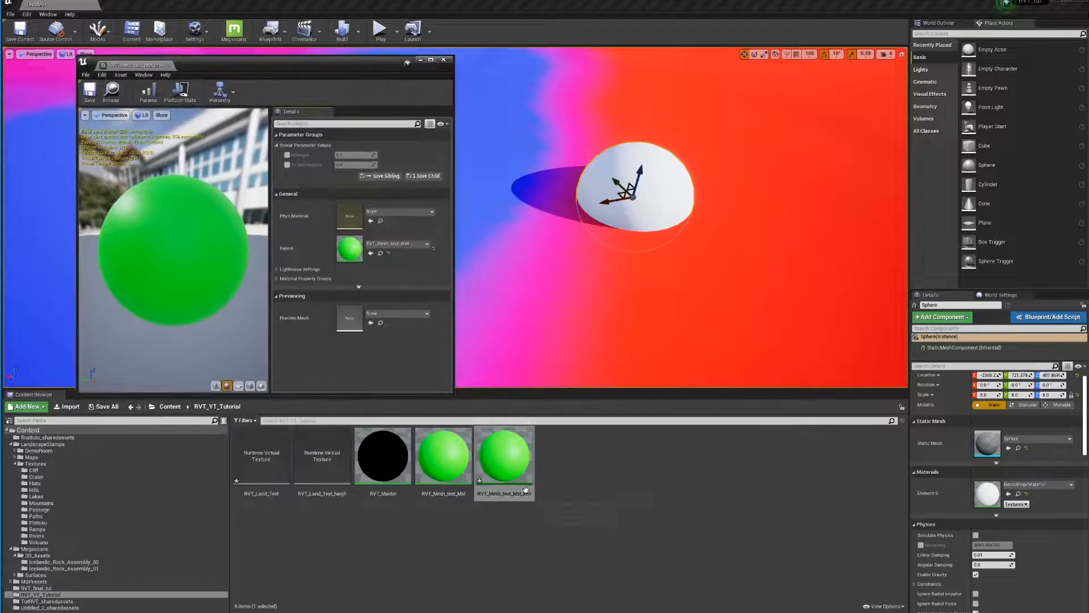
drag(525, 489, 988, 494)
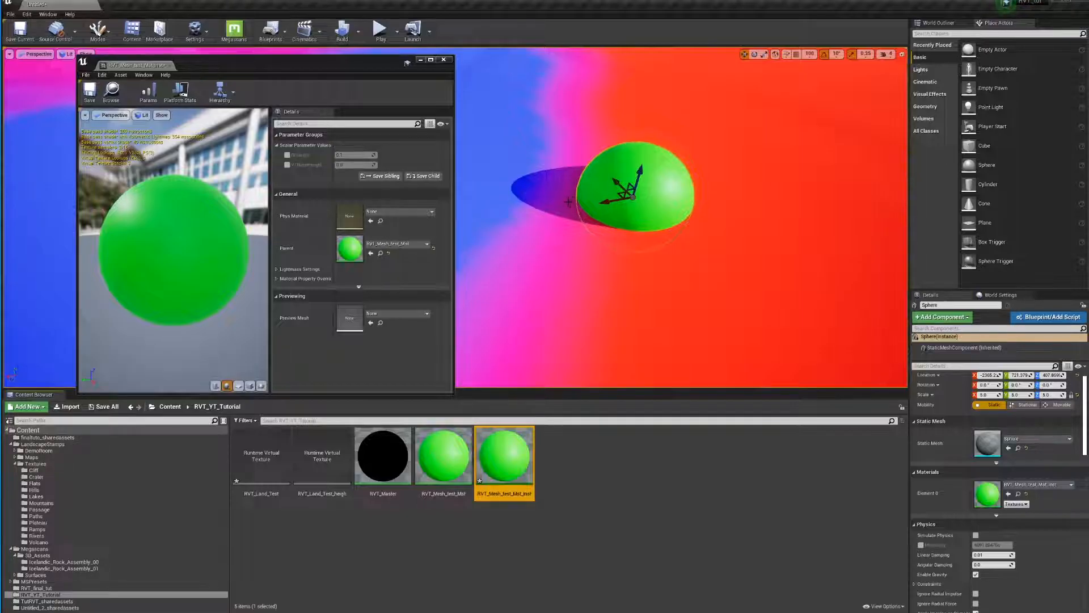
Find the Runtime Virtual Texture Volume actor and place one on the landscape
right_drag(685, 280, 752, 264)
right_drag(506, 238, 583, 201)
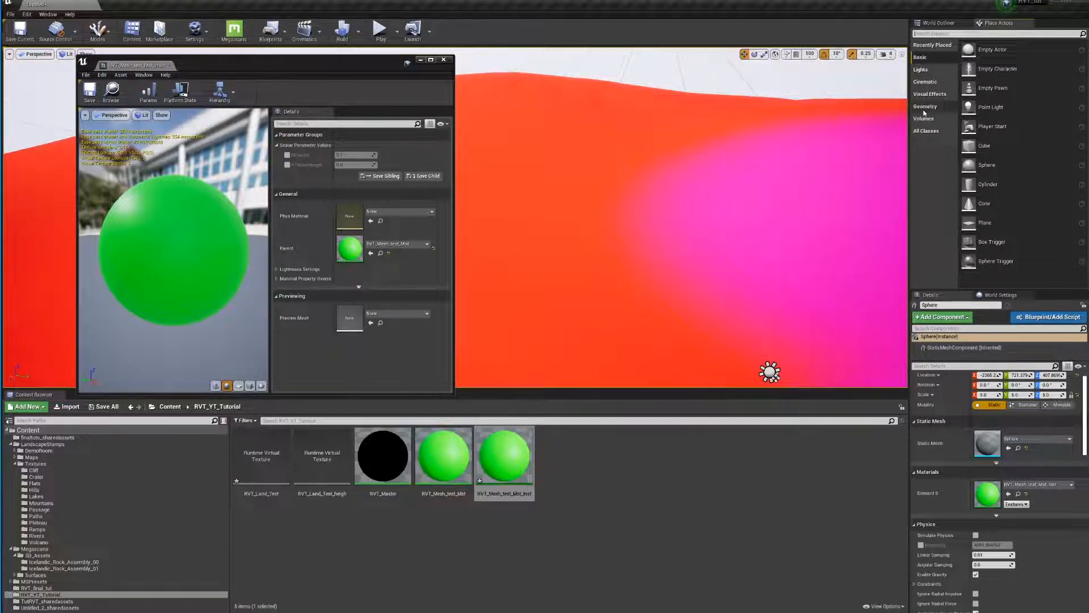
text(runti)
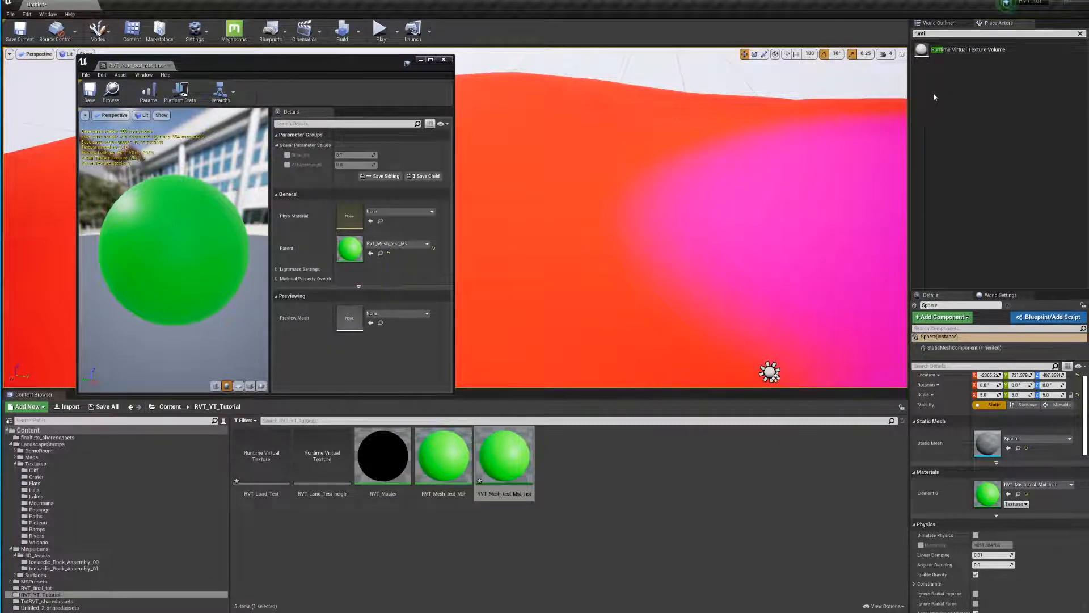
drag(967, 50, 641, 269)
right_drag(643, 269, 653, 272)
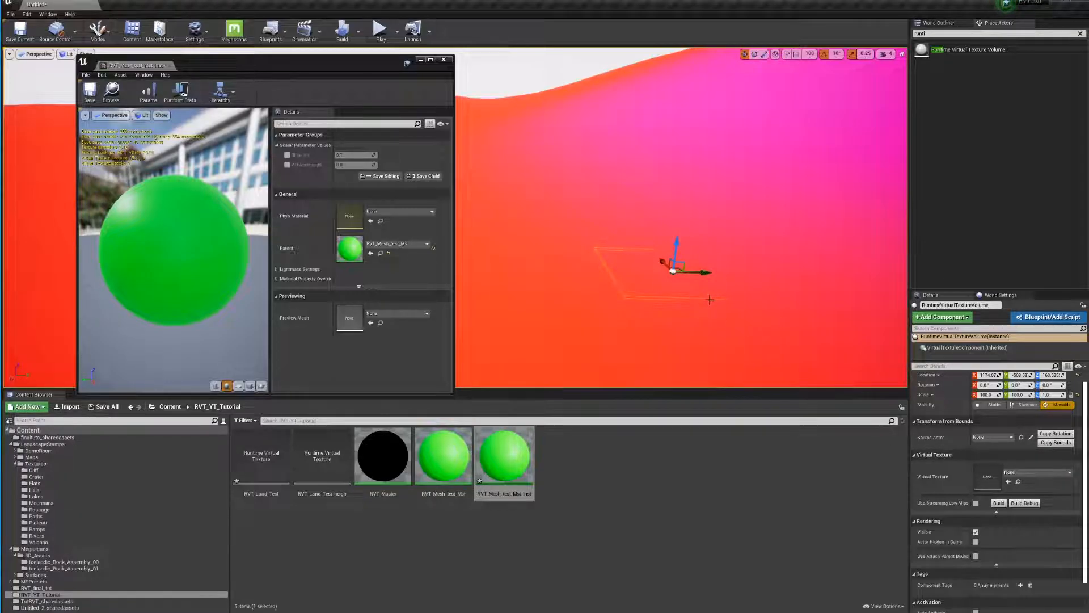
Pick the Landscape as the volume's source actor and copy its bounds to the volume
click(1031, 436)
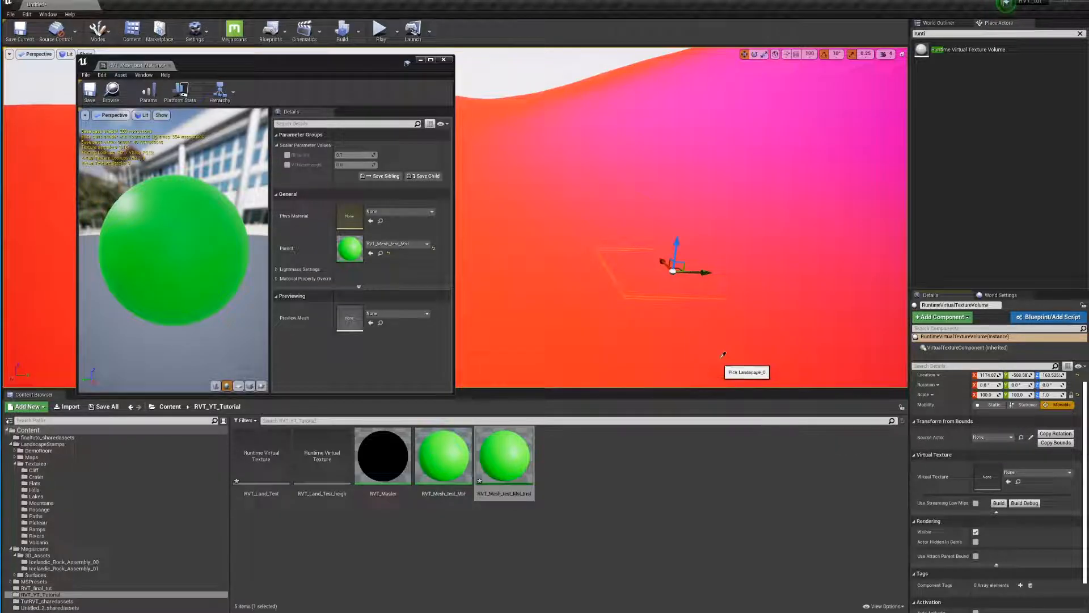
click(779, 349)
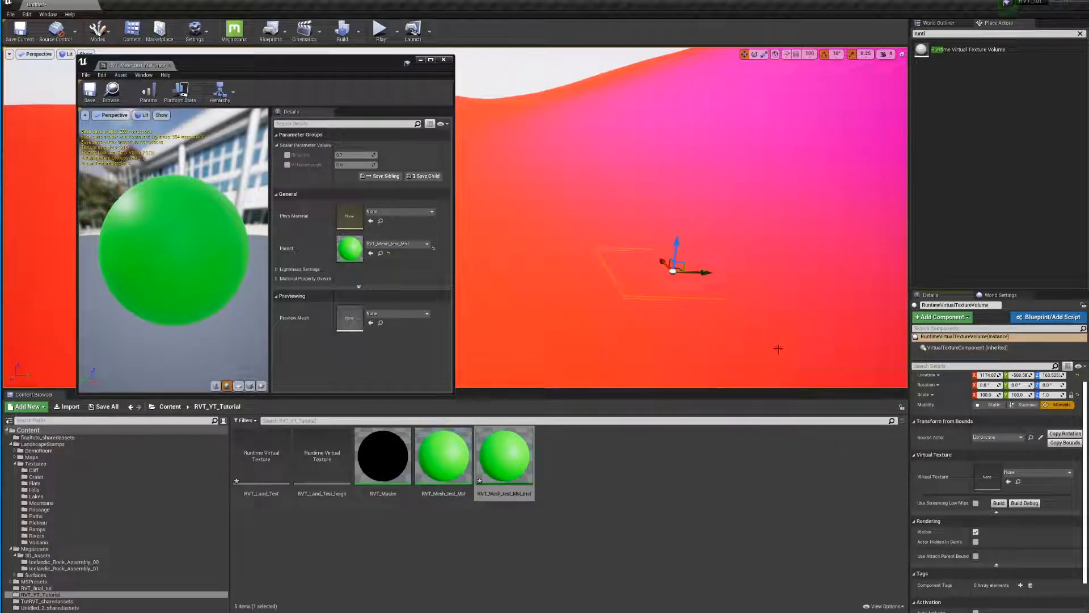
click(1066, 442)
right_drag(675, 294, 840, 261)
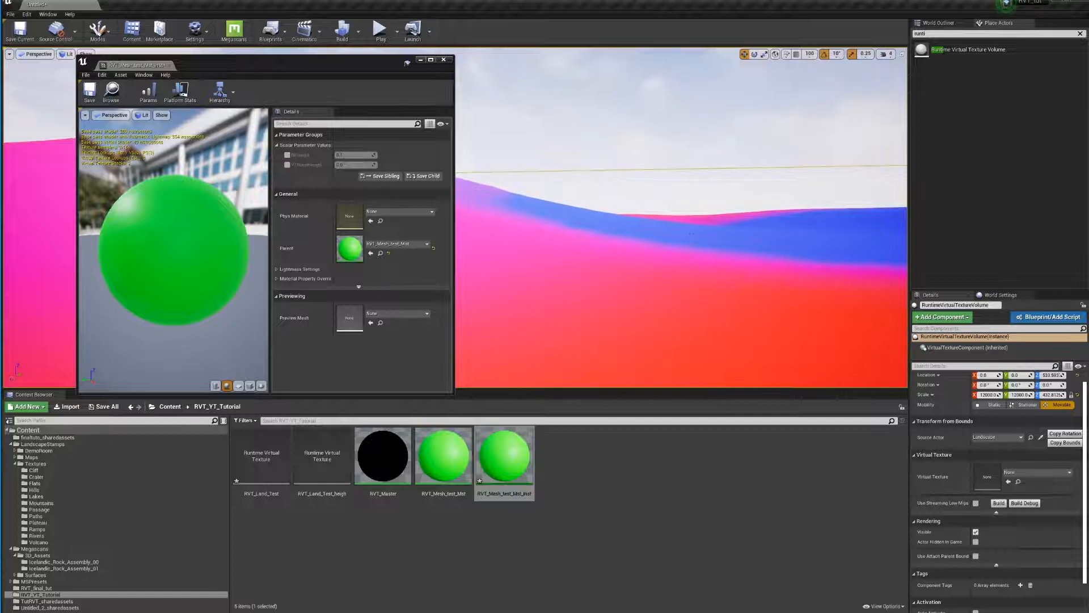
right_drag(590, 241, 760, 204)
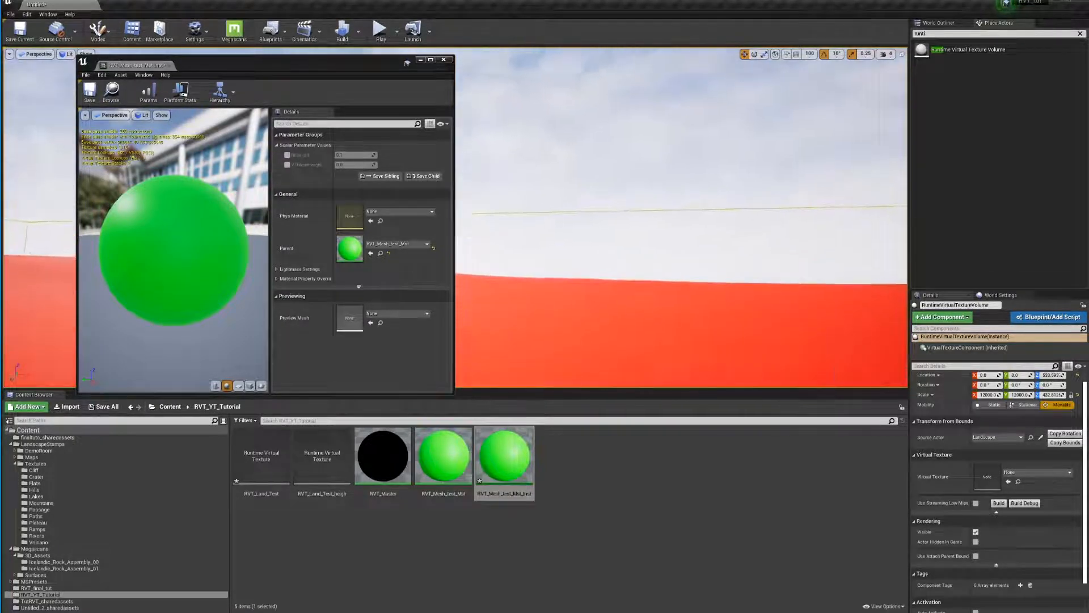
mouse_move(638, 214)
right_down()
mouse_move(690, 193)
mouse_move(638, 214)
right_up()
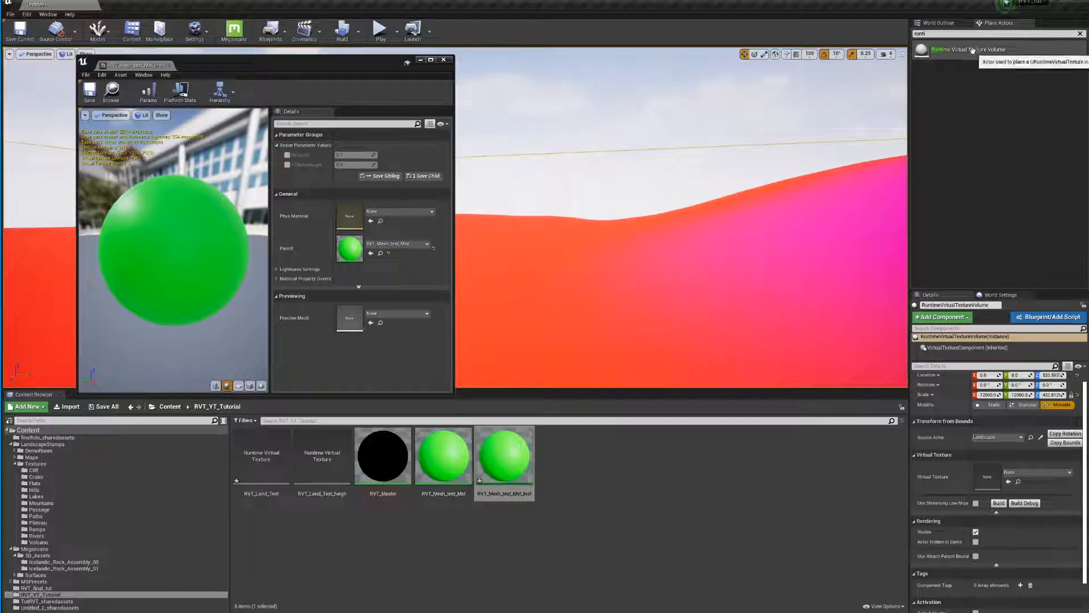
Clear the actor search and rename the Runtime Virtual Texture Volume as RVT_Test_color
key(BackSpace)
key(BackSpace)
key(BackSpace)
key(BackSpace)
key(BackSpace)
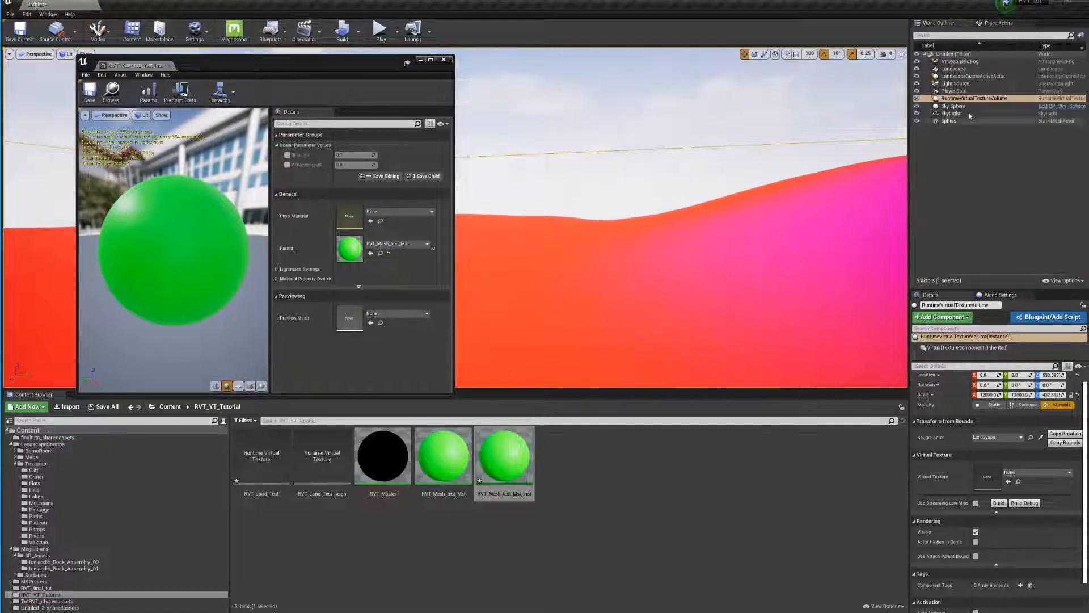
click(984, 98)
click(984, 98)
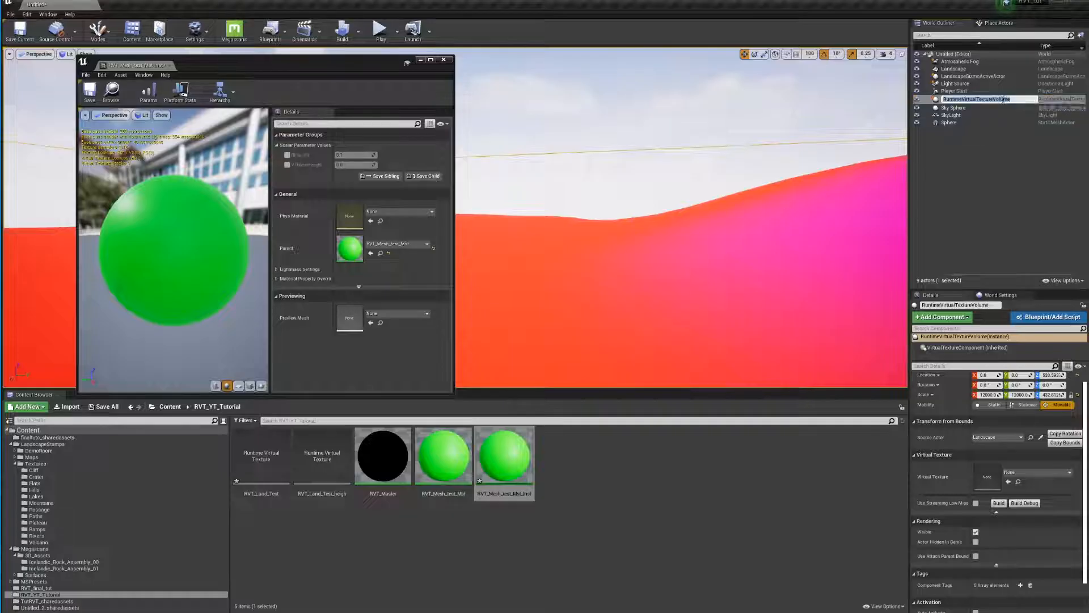
text(RVT_Test_)
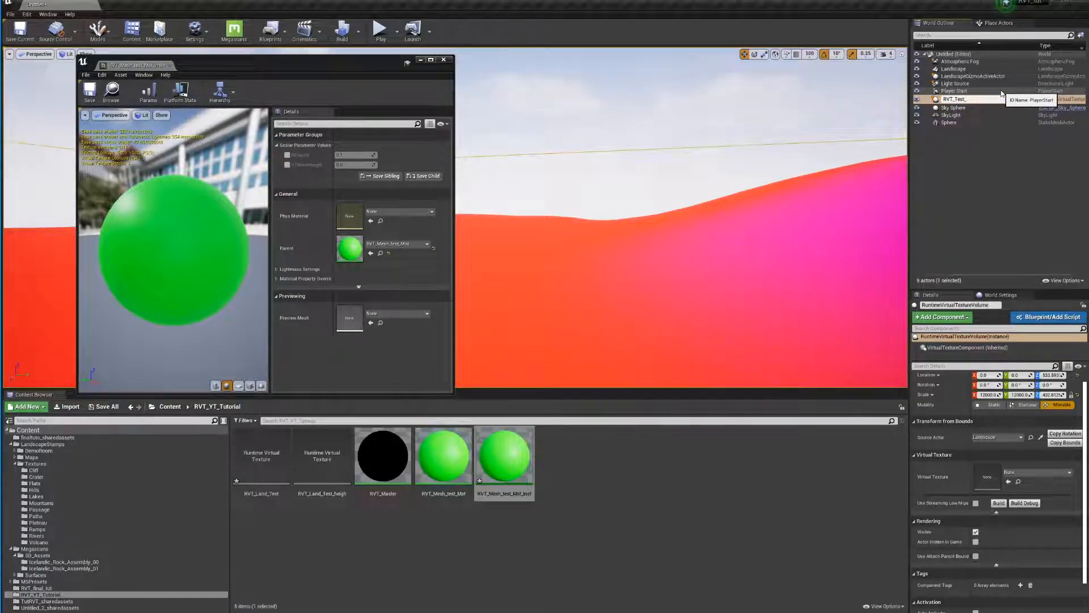
text(color)
key(Return)
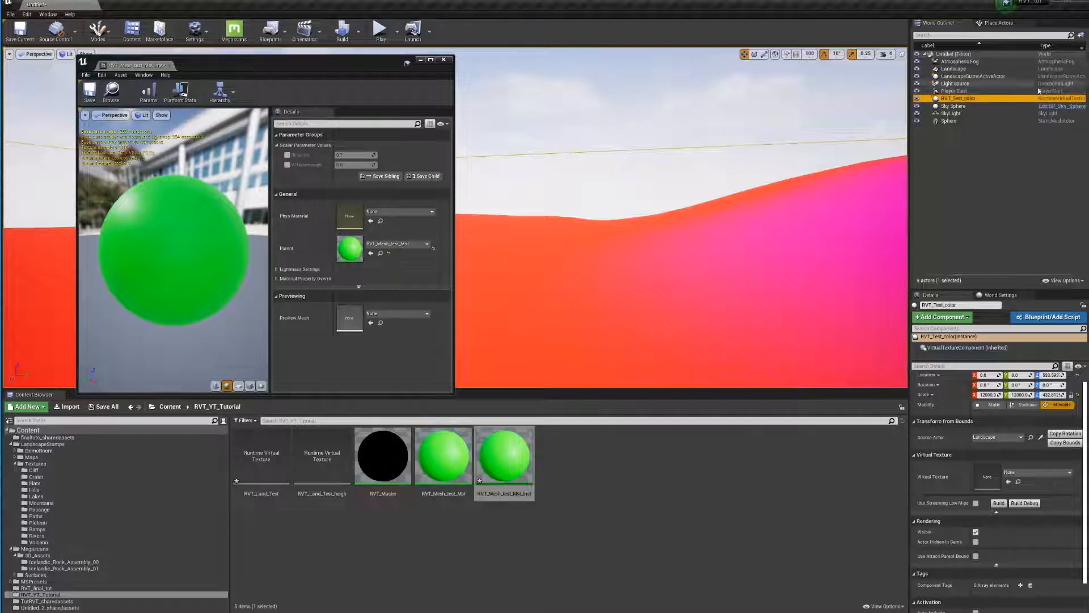
Place a second Runtime Virtual Texture Volume on the landscape and copy the bounds from the Landscape as its source actor
click(1000, 23)
text(runti)
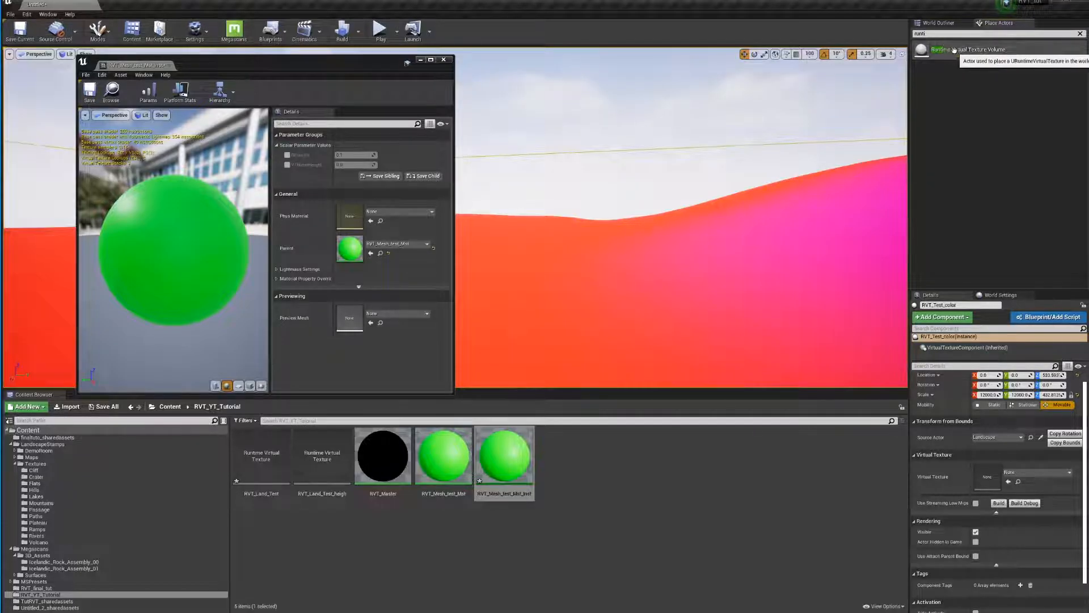
drag(794, 195, 637, 292)
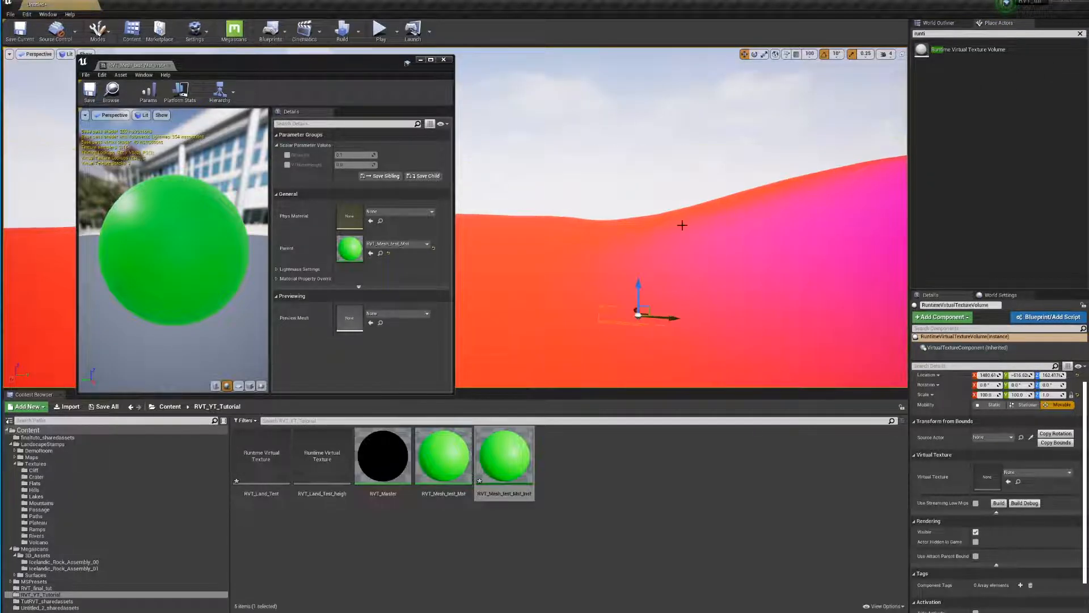
key(f)
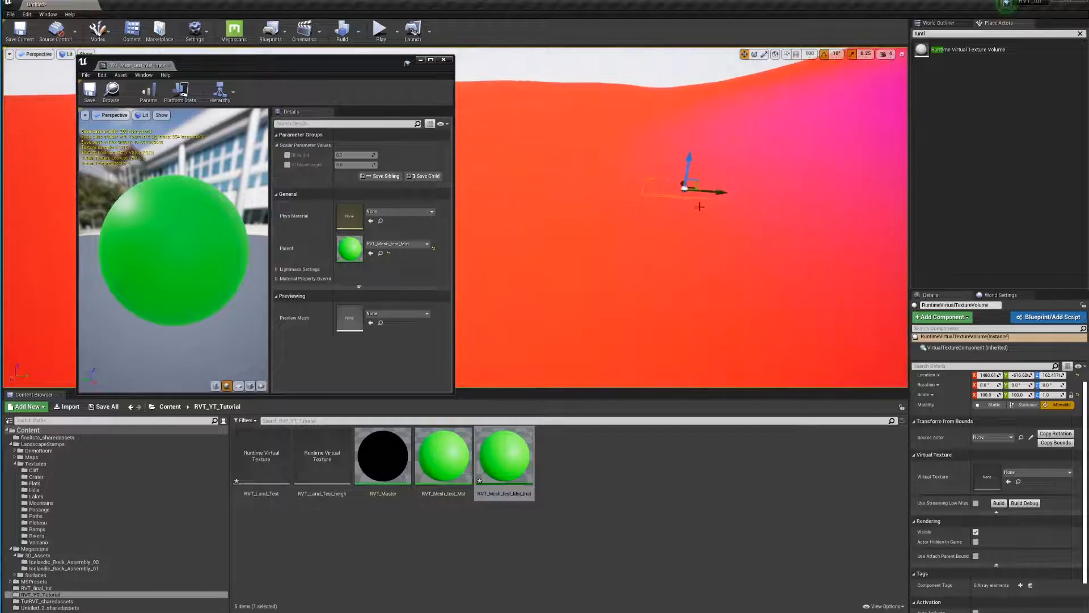
click(1031, 436)
click(727, 262)
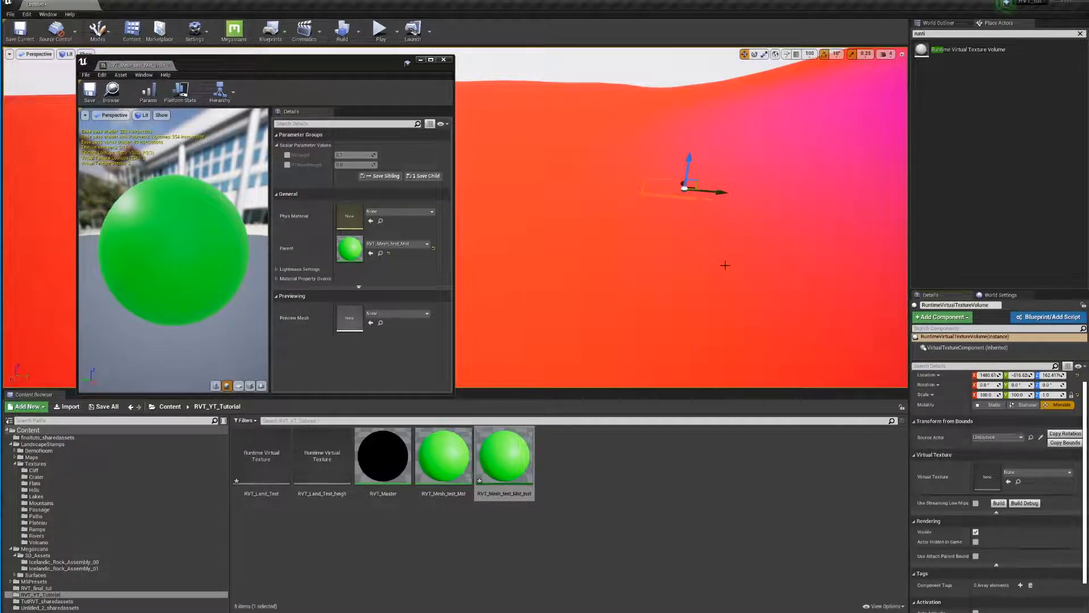
click(1064, 442)
Clear the actor search and rename the second Runtime Virtual Texture Volume as RVT_Test_height
click(1080, 34)
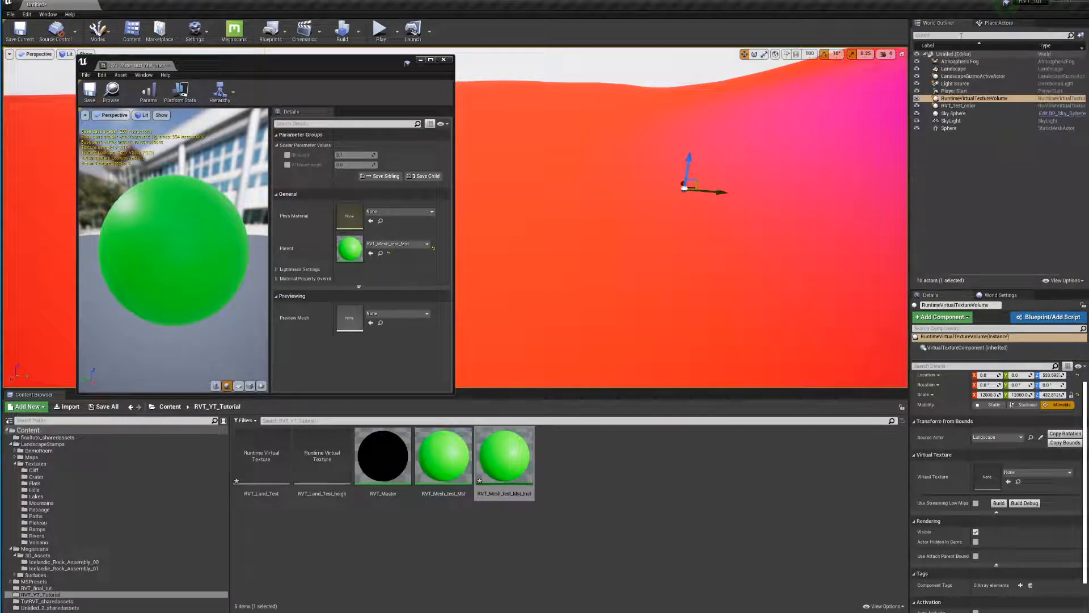
click(978, 100)
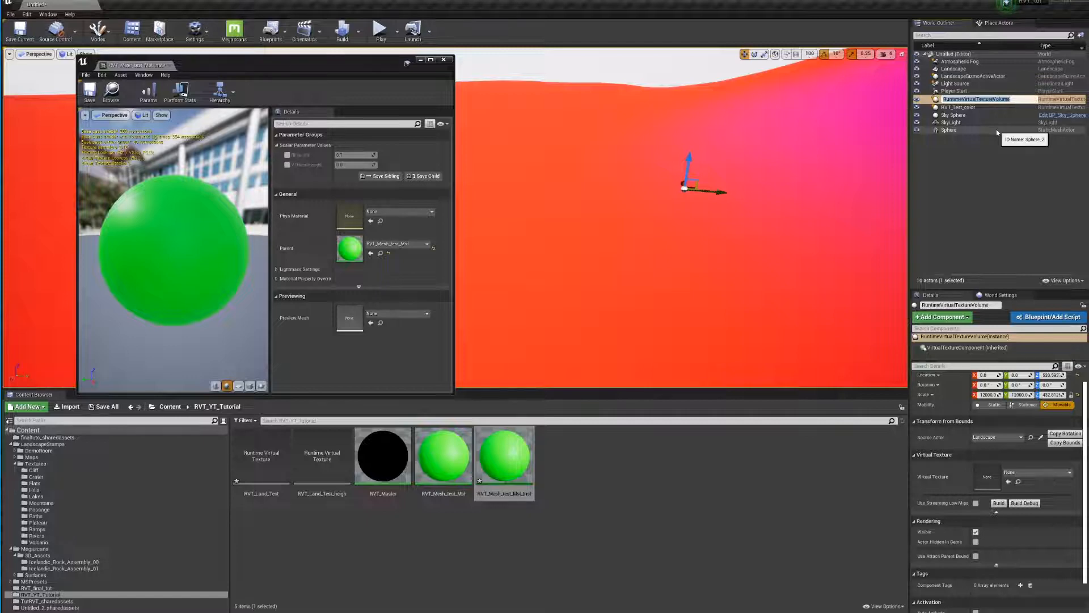
text(RVT_Test_height)
key(Return)
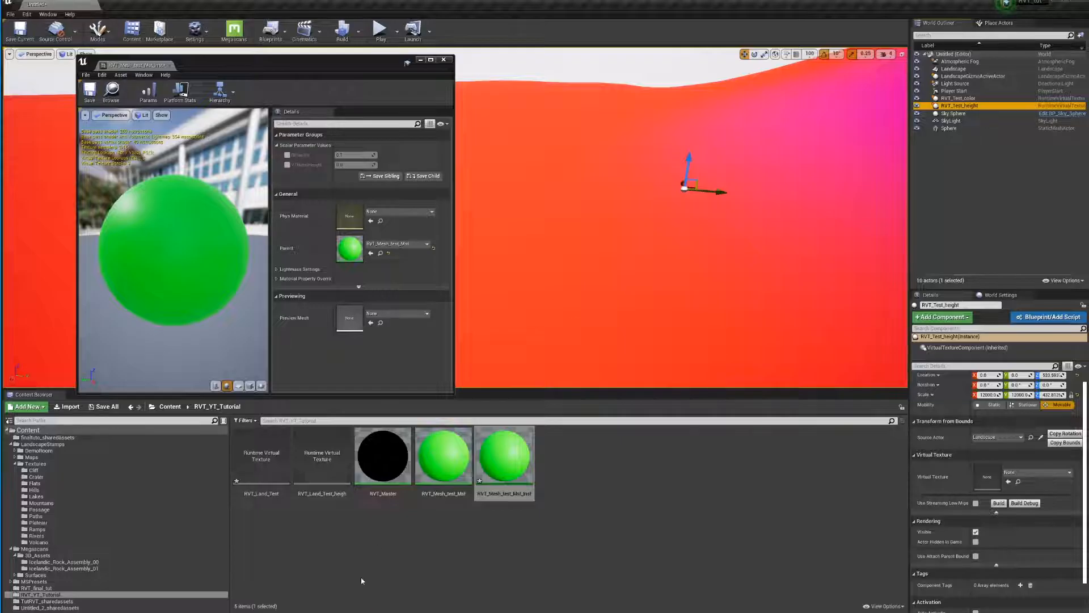
Assign RVT_Land_Test_heigh as the virtual texture of the RVT_Test_height volume and RVT_Land_Test as that of RVT_Test_color
drag(322, 471, 990, 479)
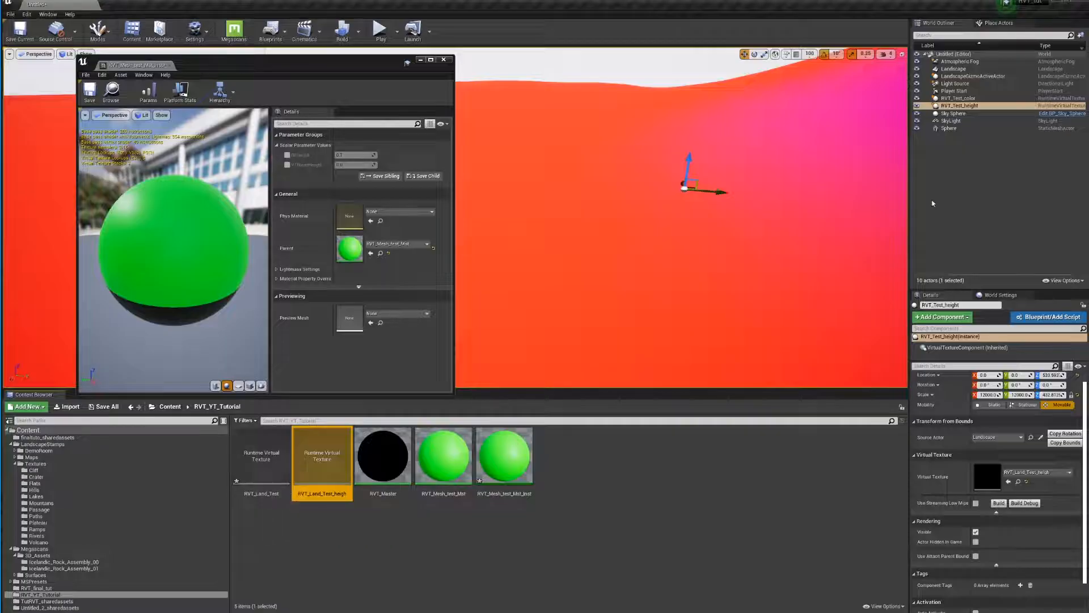
click(973, 98)
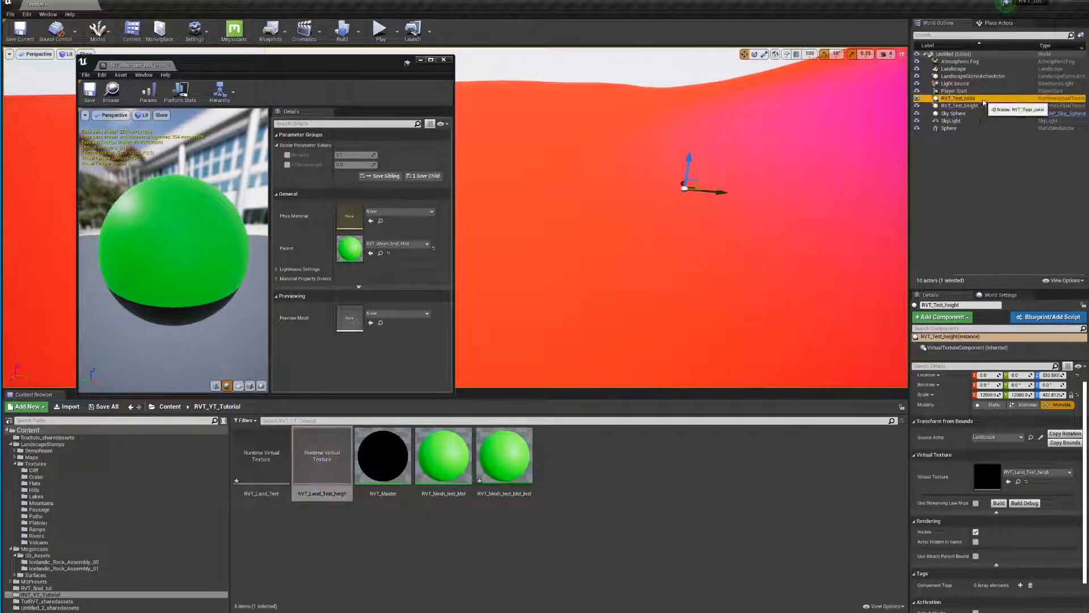
click(264, 480)
drag(264, 480, 991, 480)
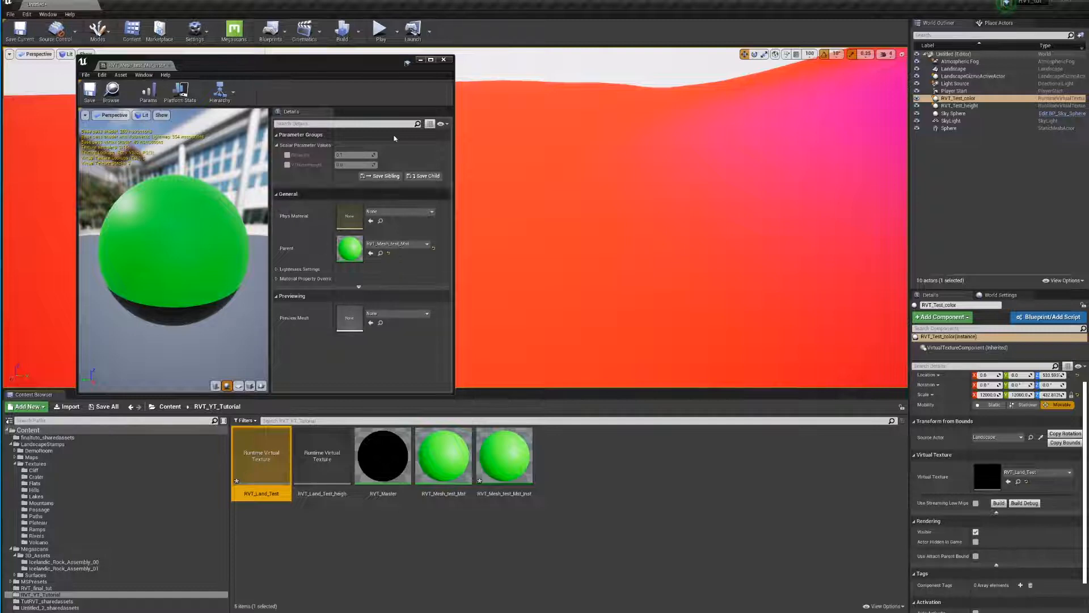
Enable both scalar parameter overrides in the sphere's material instance and select the sphere on the landscape
click(287, 155)
click(287, 165)
scroll(653, 211, down, 10)
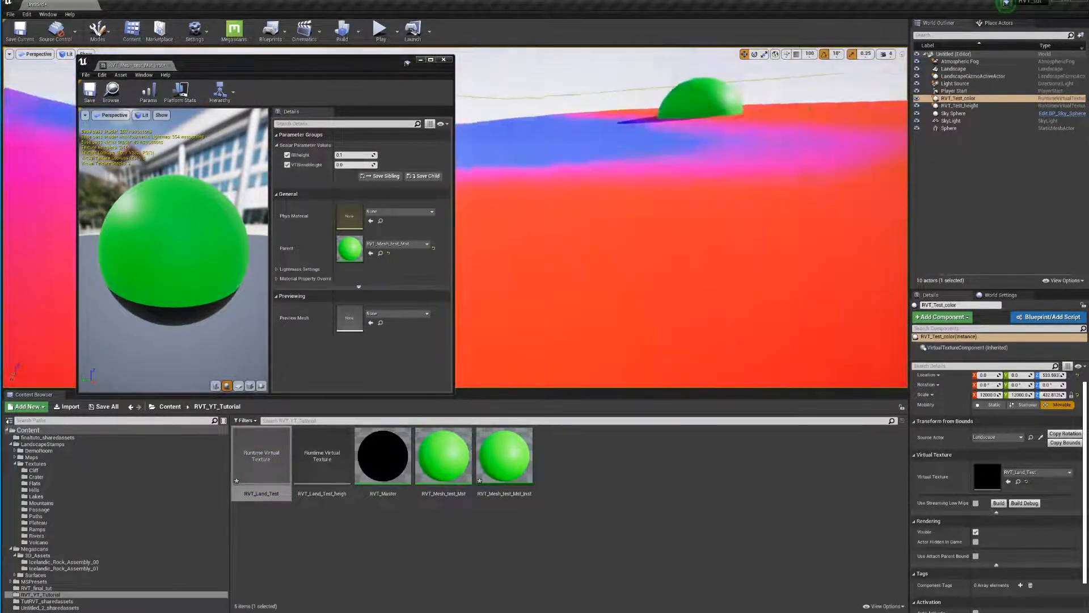
mouse_move(650, 253)
right_down()
mouse_move(655, 226)
mouse_move(646, 272)
right_up()
key(w)
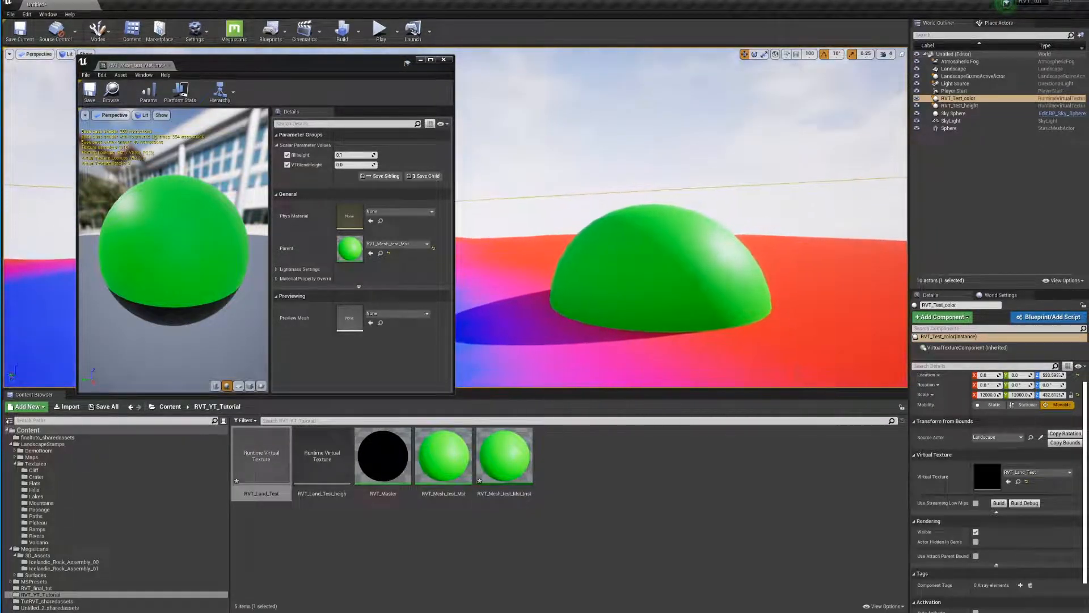
click(646, 272)
drag(651, 278, 686, 261)
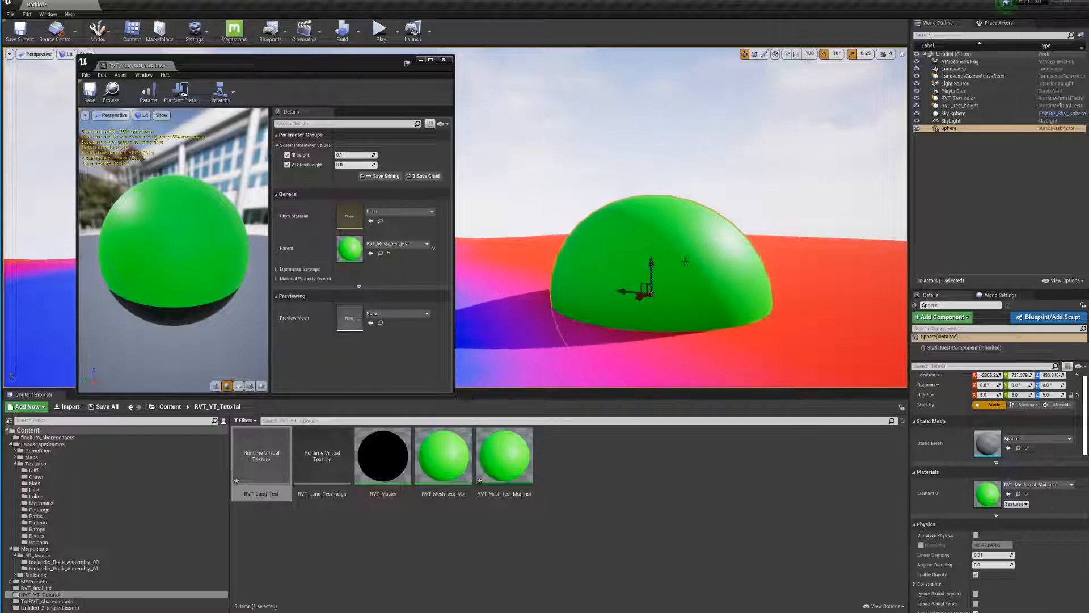
mouse_move(686, 261)
right_down()
mouse_move(652, 335)
mouse_move(703, 326)
mouse_move(669, 270)
right_up()
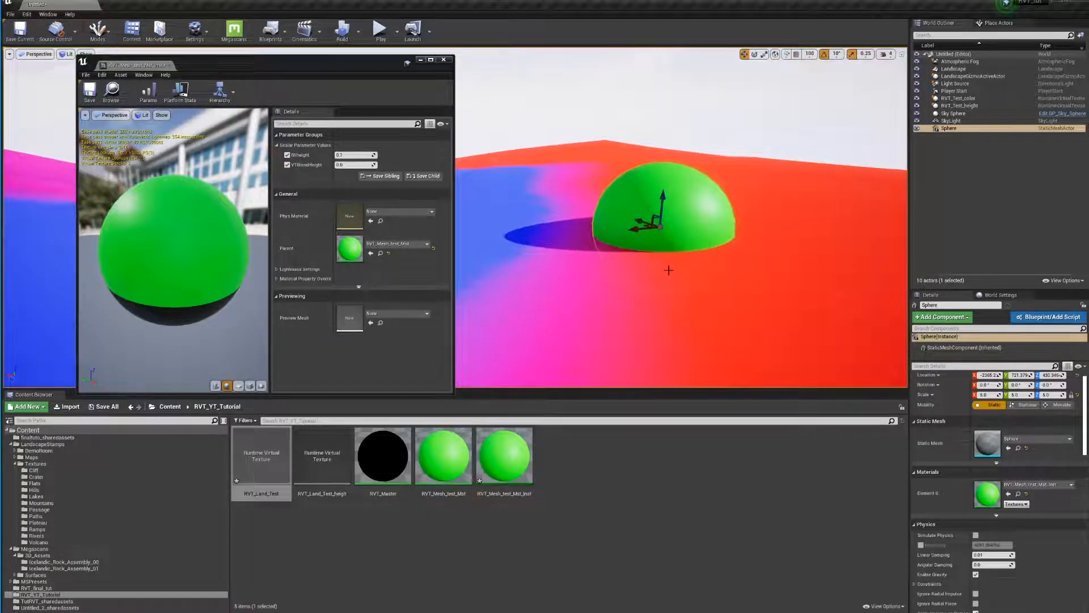
Add an element to the Landscape's Render to Virtual Textures list and assign RVT_Land_Test to it
click(958, 69)
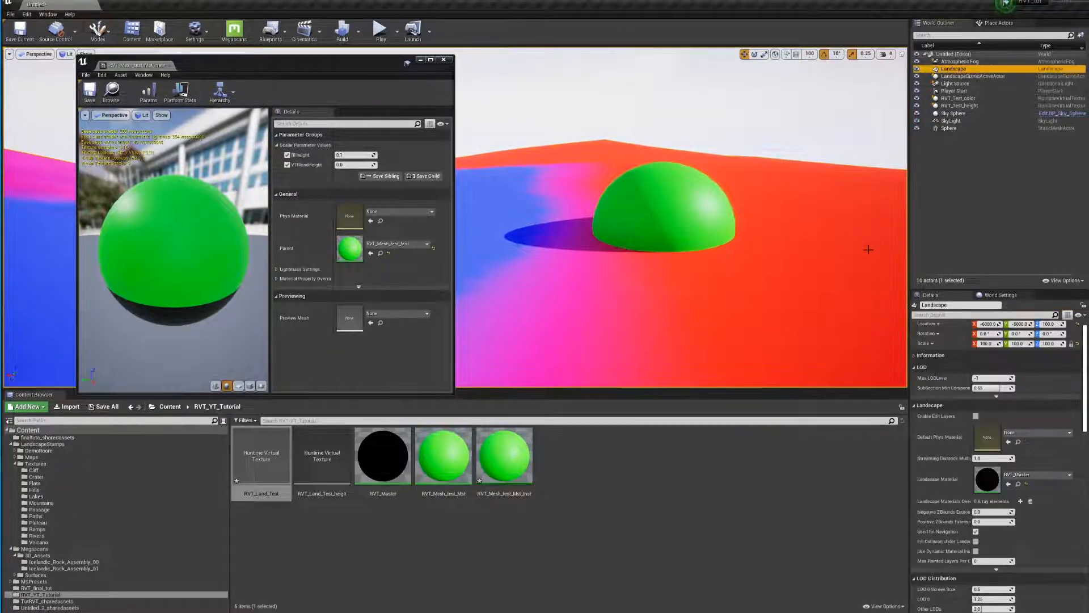
scroll(959, 453, down, 2)
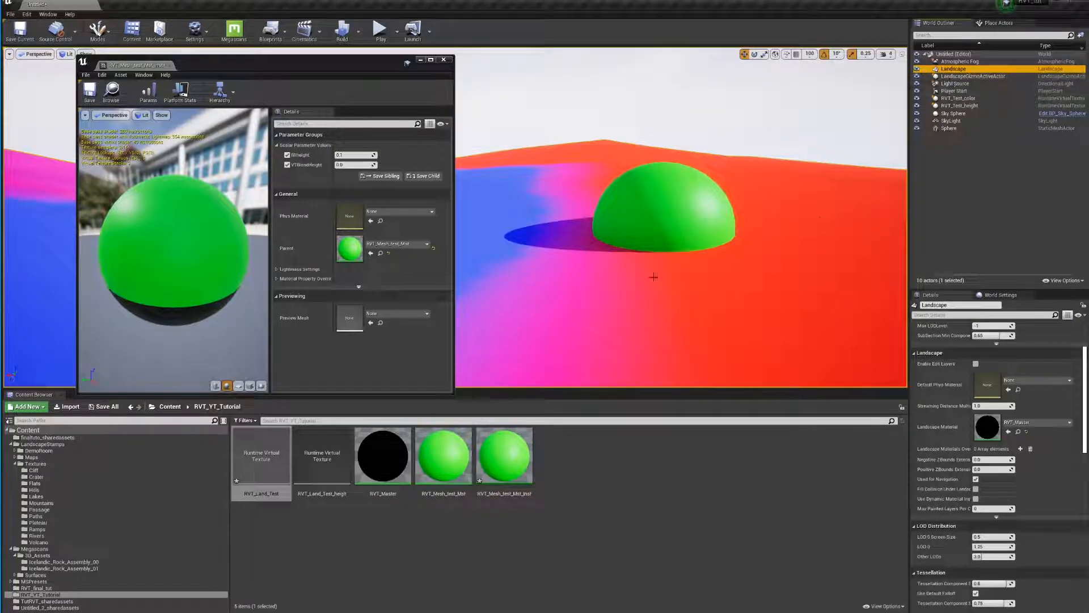
scroll(997, 378, down, 9)
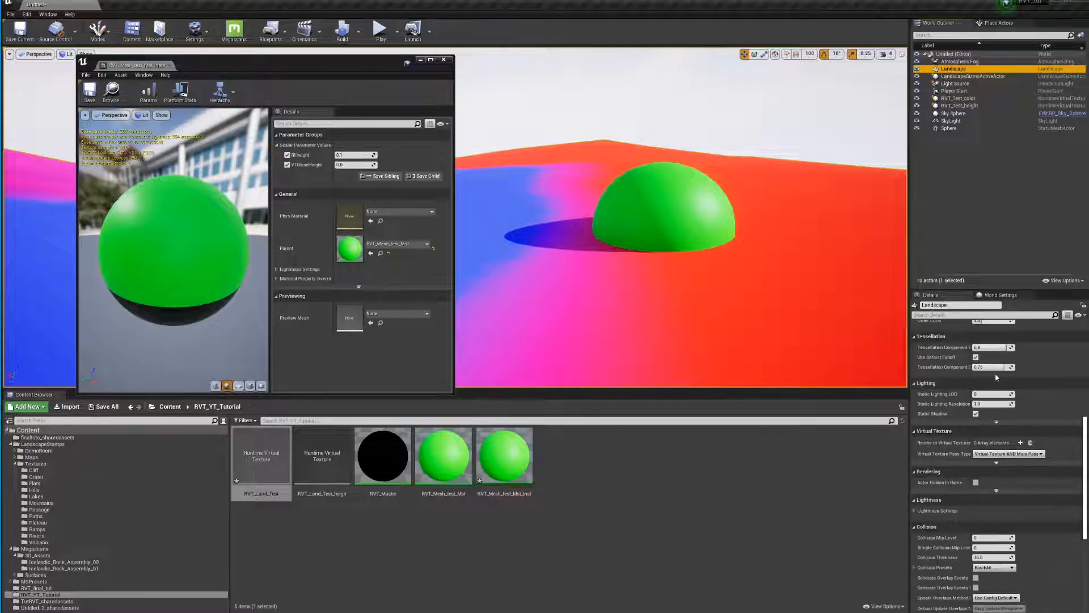
scroll(959, 406, down, 2)
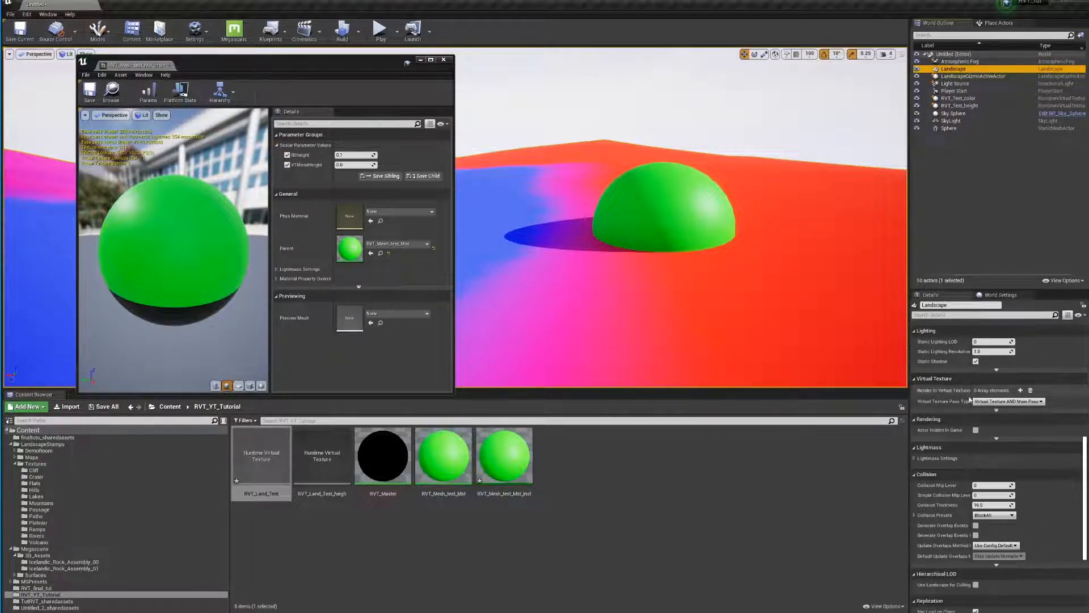
click(1020, 390)
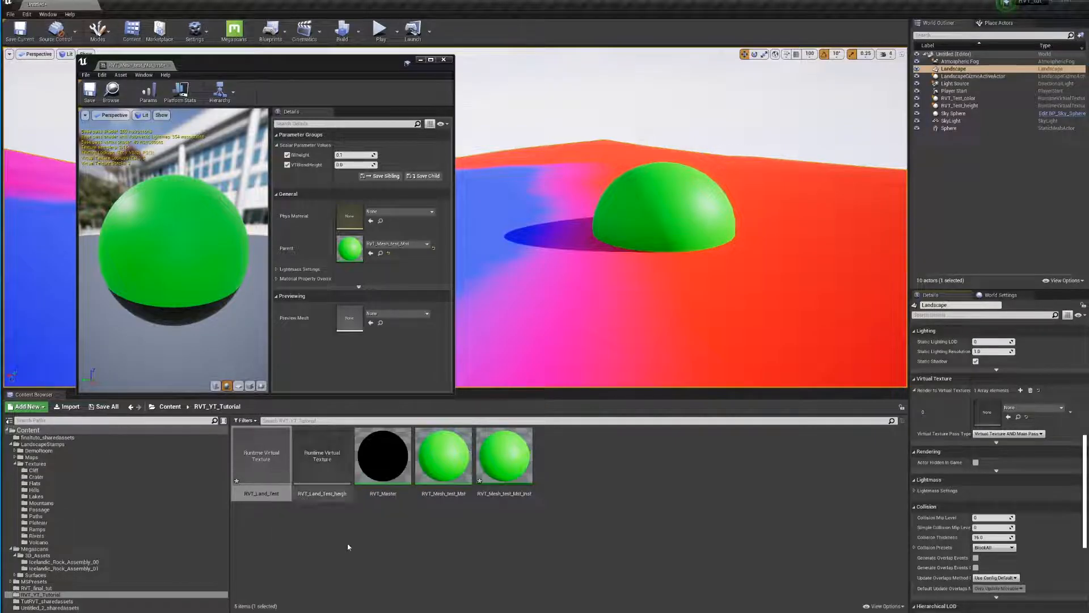
drag(271, 475, 987, 413)
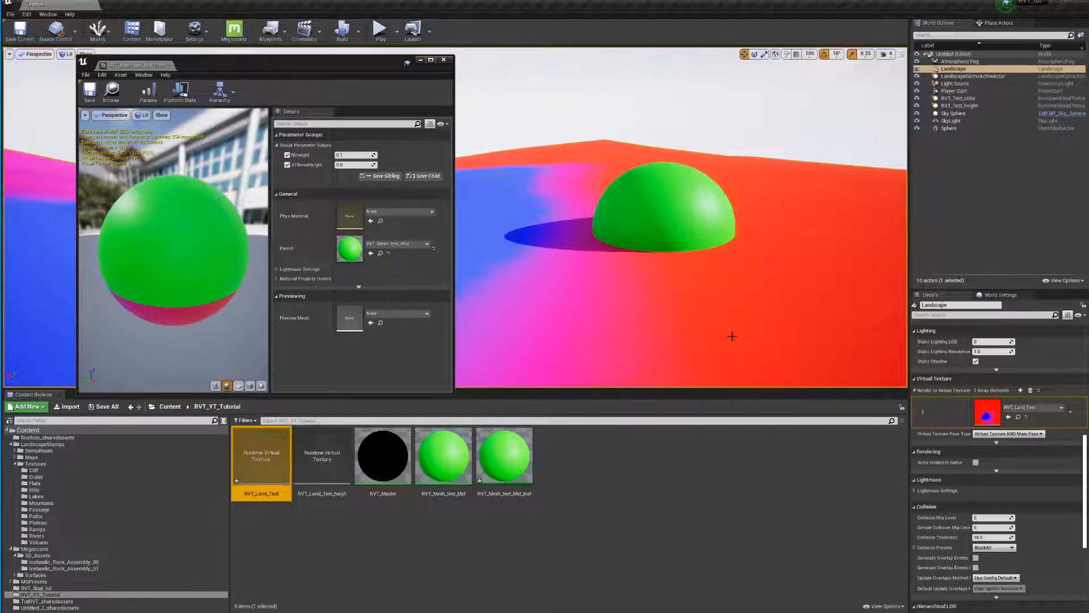
Raise the material instance's first scalar parameter until the landscape colour covers the lower part of the sphere
right_drag(728, 291, 616, 278)
right_drag(679, 291, 669, 317)
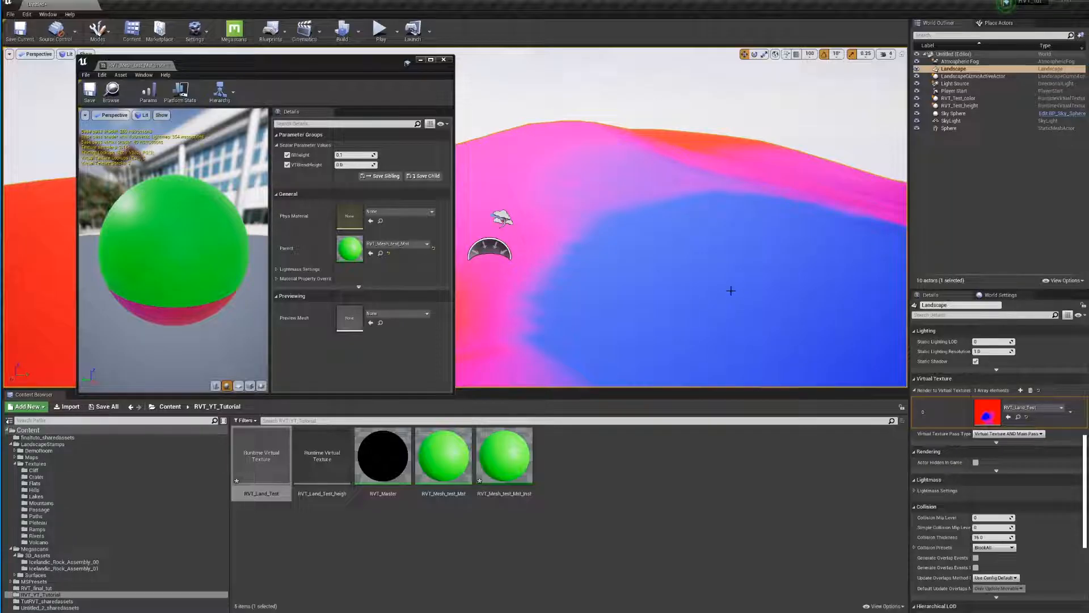
right_drag(681, 280, 653, 279)
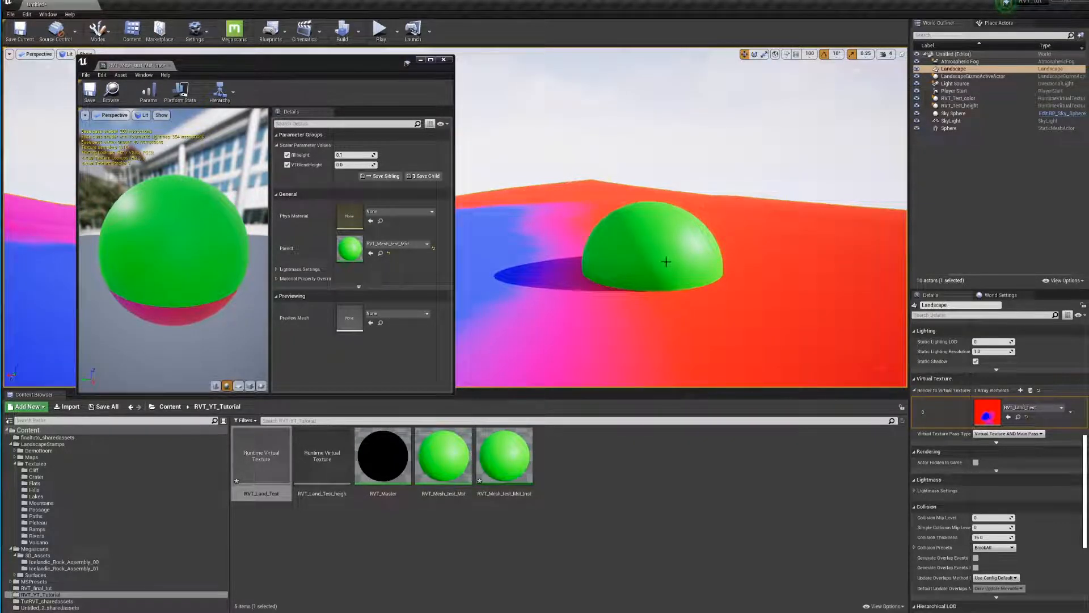
click(666, 261)
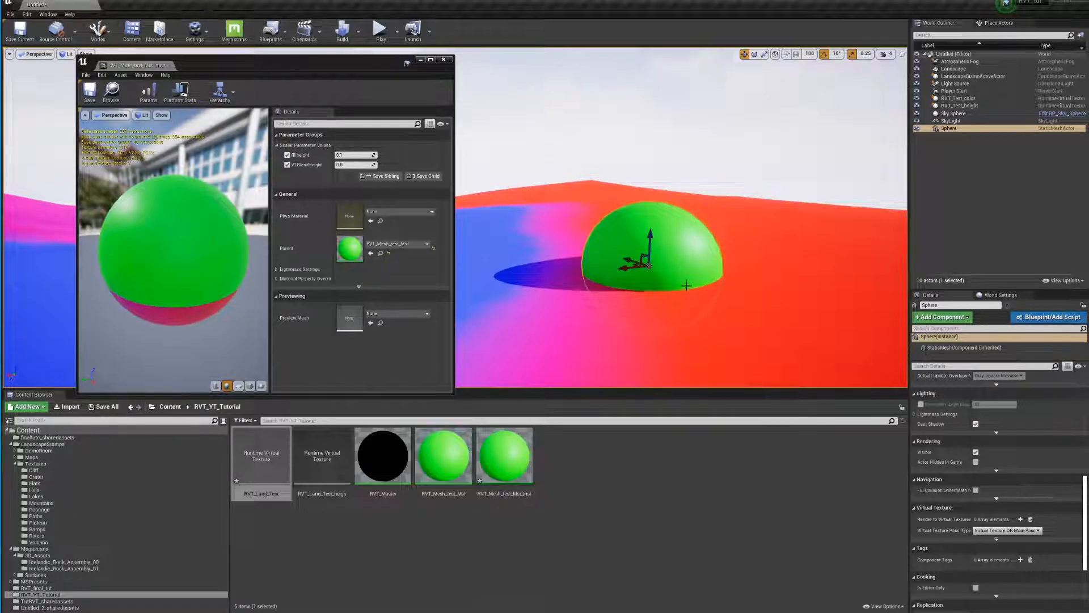
drag(652, 245, 616, 235)
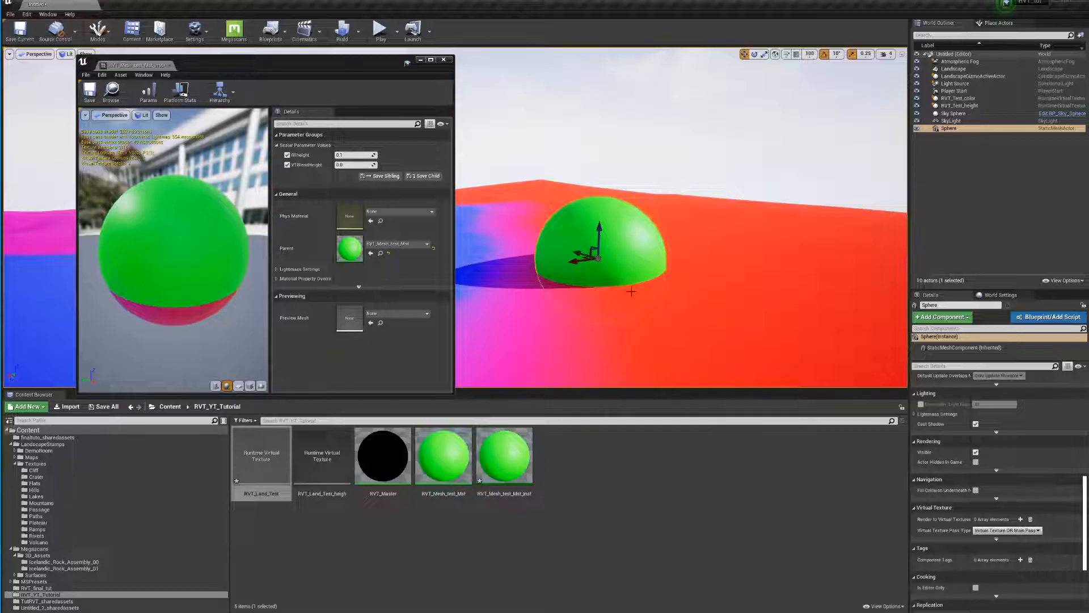
drag(632, 292, 624, 255)
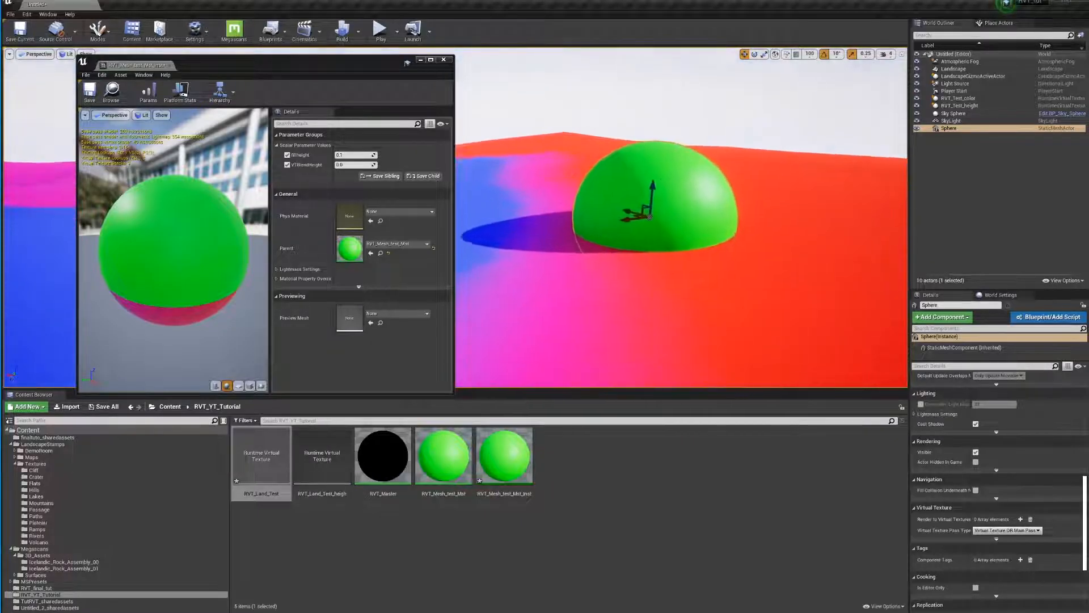
mouse_move(624, 255)
right_down()
mouse_move(635, 245)
mouse_move(613, 243)
right_up()
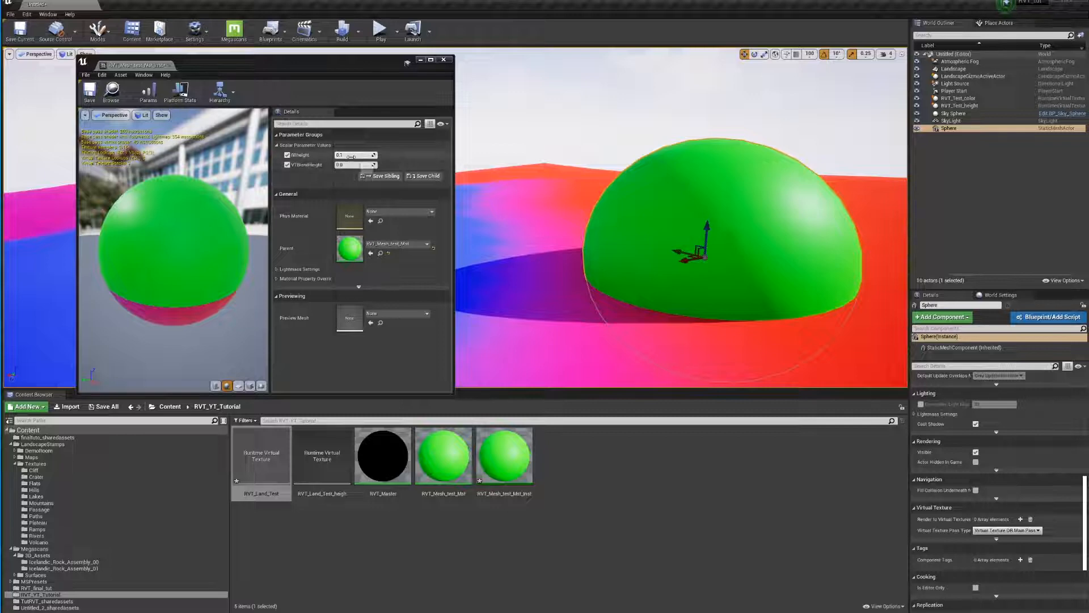
drag(351, 157, 413, 157)
mouse_move(354, 155)
mouse_down()
mouse_move(338, 155)
mouse_move(359, 155)
mouse_up()
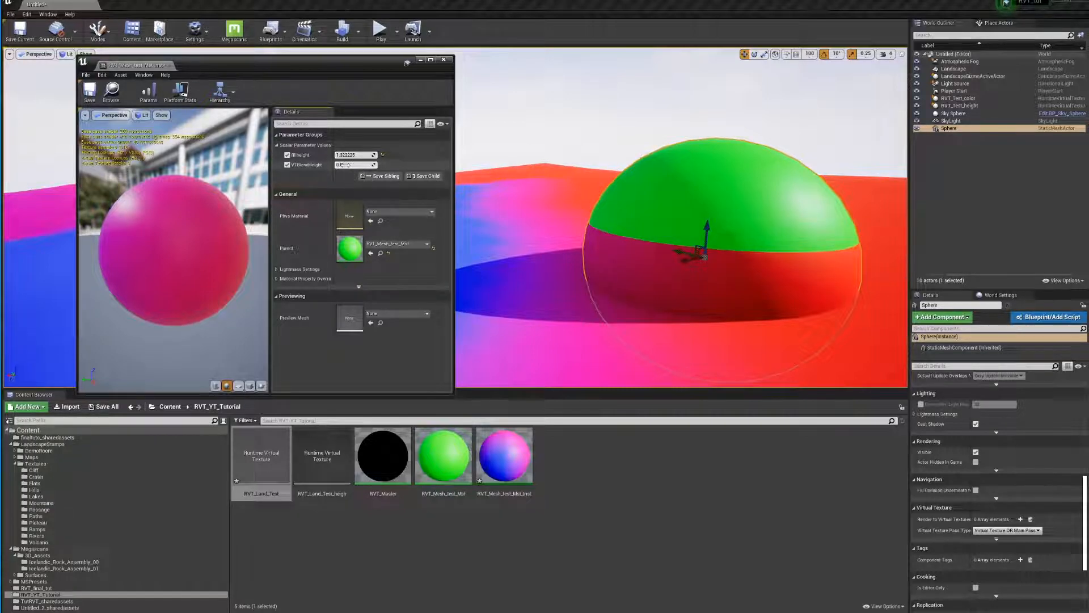
Increase VTBlendHeight to about 195.5 and fine-tune the first scalar parameter for a gradual fade on the sphere
drag(345, 165, 578, 165)
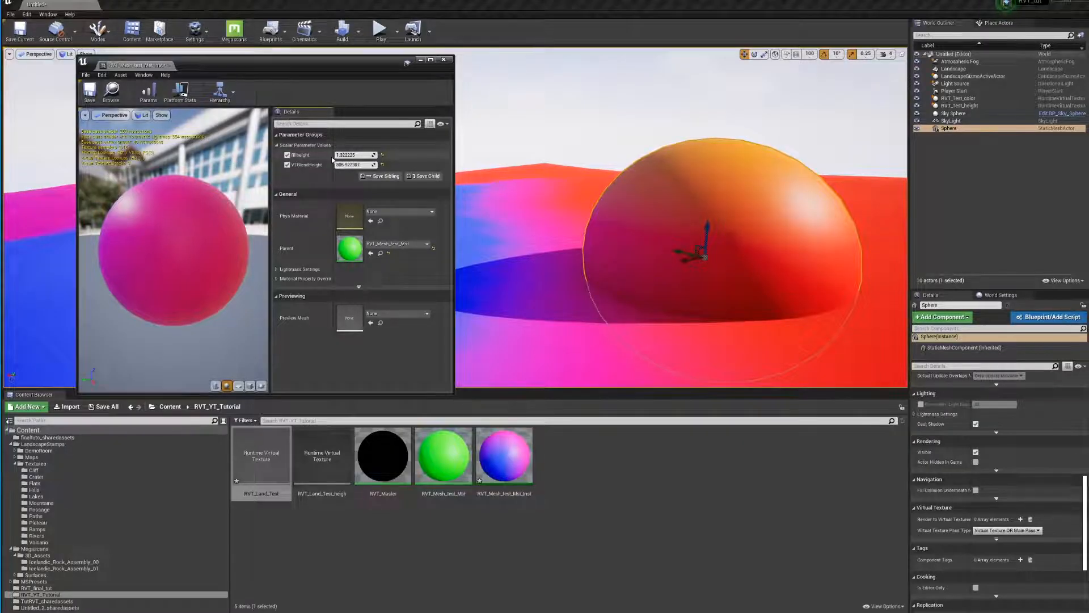
mouse_move(351, 154)
mouse_down()
mouse_move(363, 154)
mouse_move(332, 164)
mouse_move(349, 155)
mouse_up()
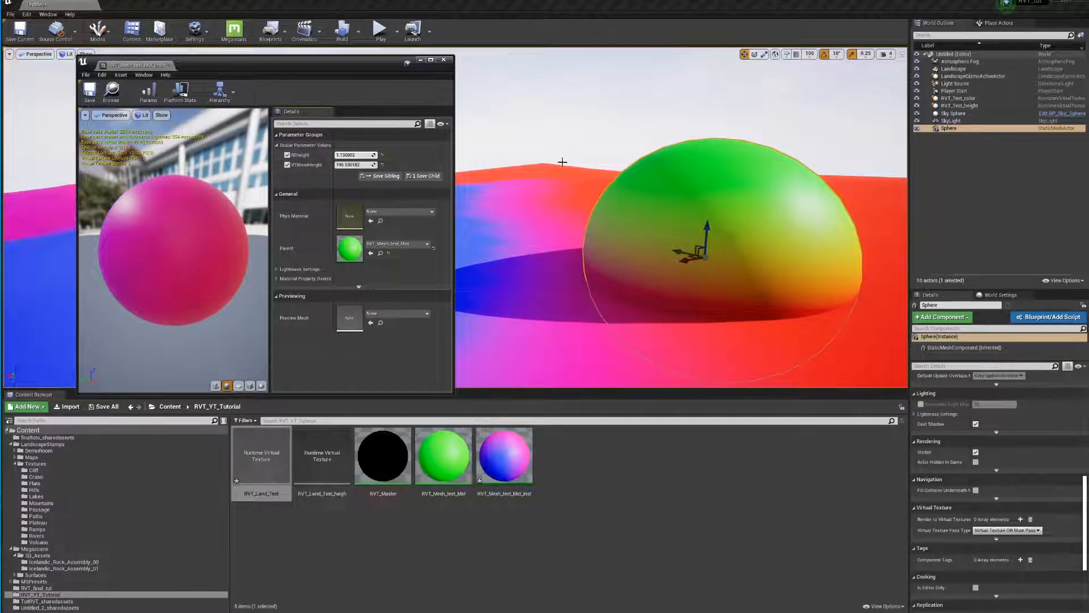
drag(349, 155, 351, 155)
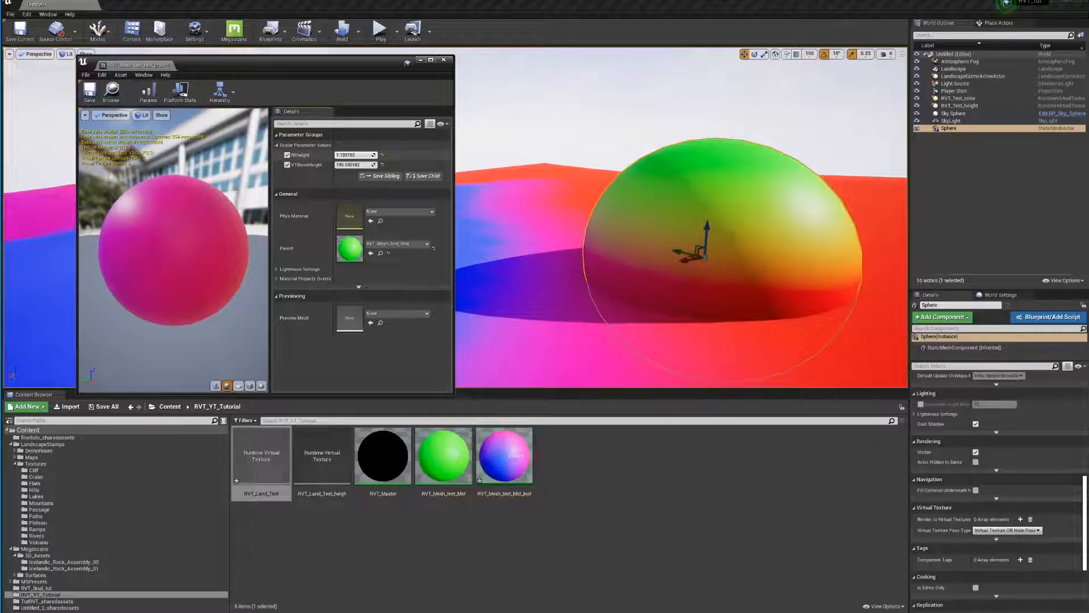
Close the material instance and inspect the sphere's blend into the landscape from above
click(443, 60)
right_drag(510, 227, 652, 258)
drag(380, 158, 632, 169)
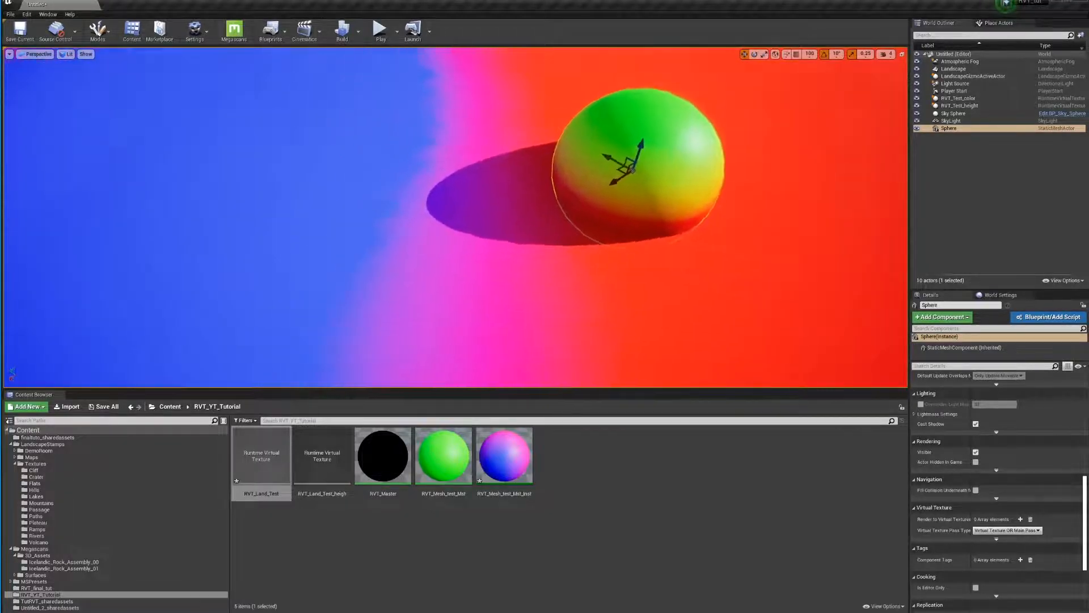
right_drag(631, 169, 386, 190)
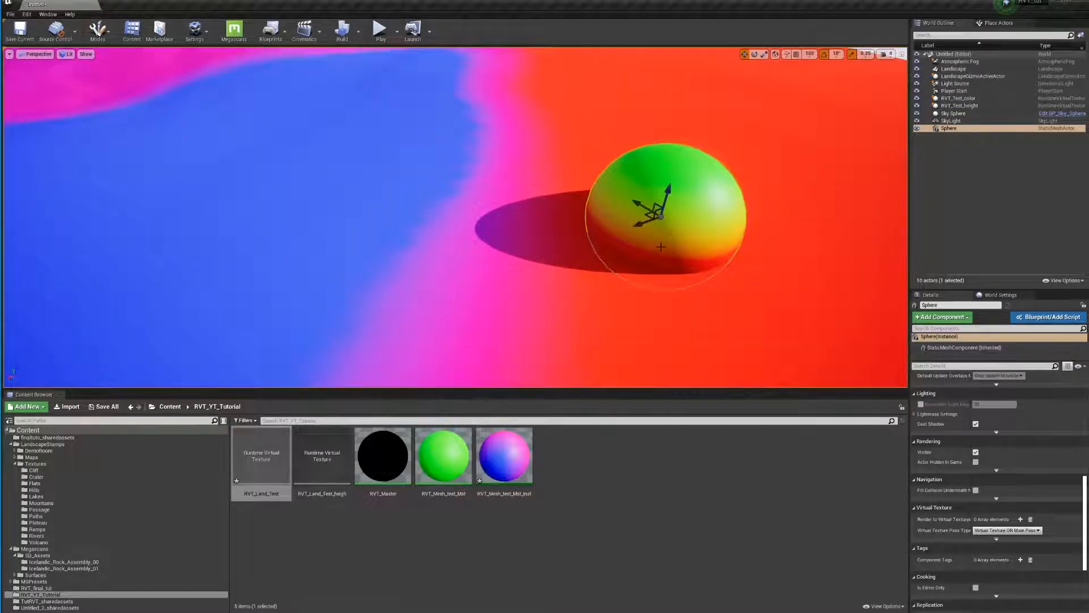
drag(653, 214, 455, 202)
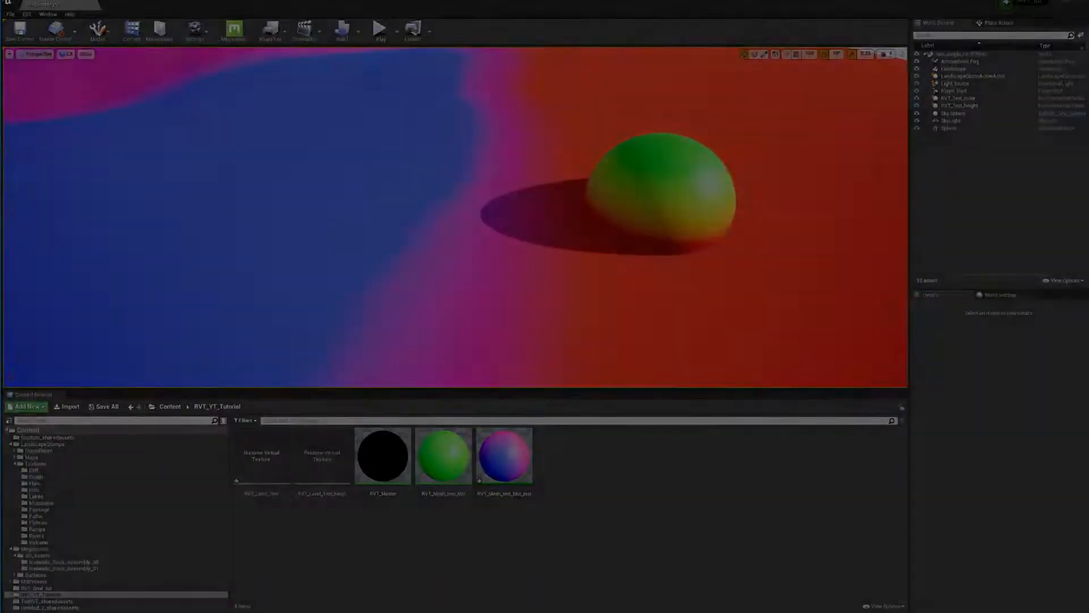